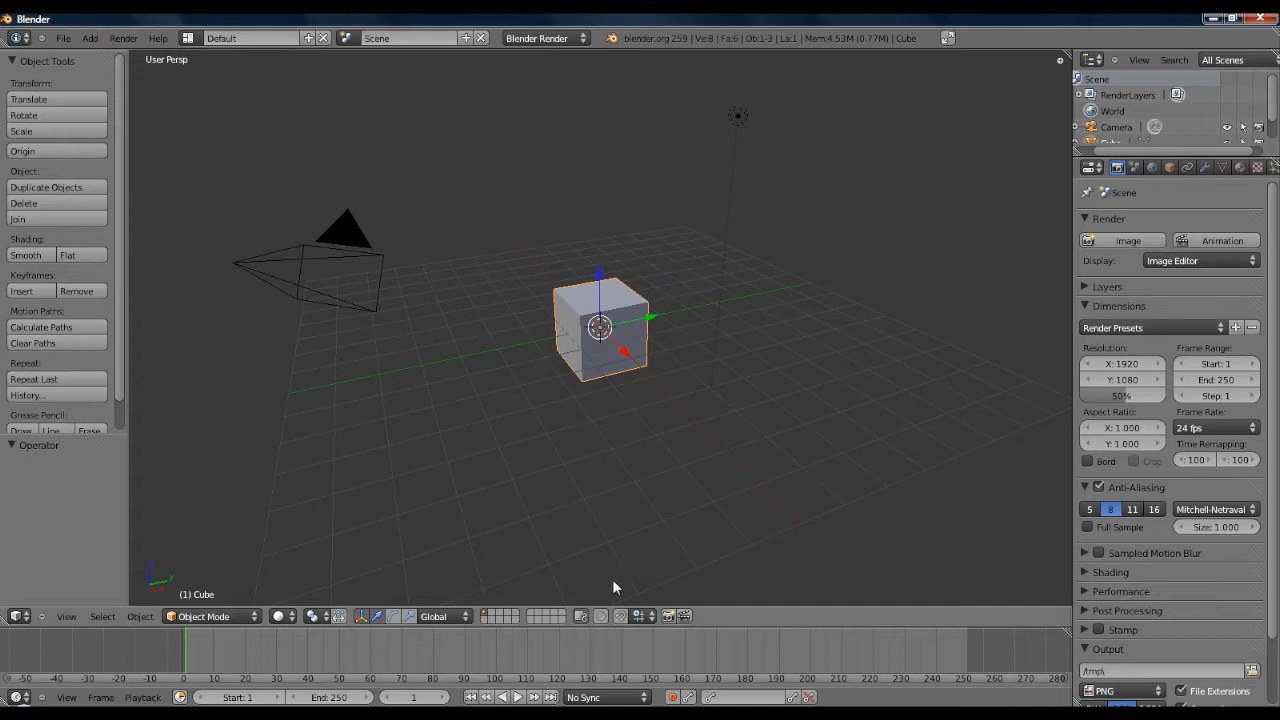
pyautogui.scroll(-3, 1146, 596)
pyautogui.scroll(3, 1146, 593)
pyautogui.moveTo(636, 340)
pyautogui.mouseDown(button='middle')
pyautogui.moveTo(586, 374)
pyautogui.moveTo(629, 337)
pyautogui.mouseUp(button='middle')
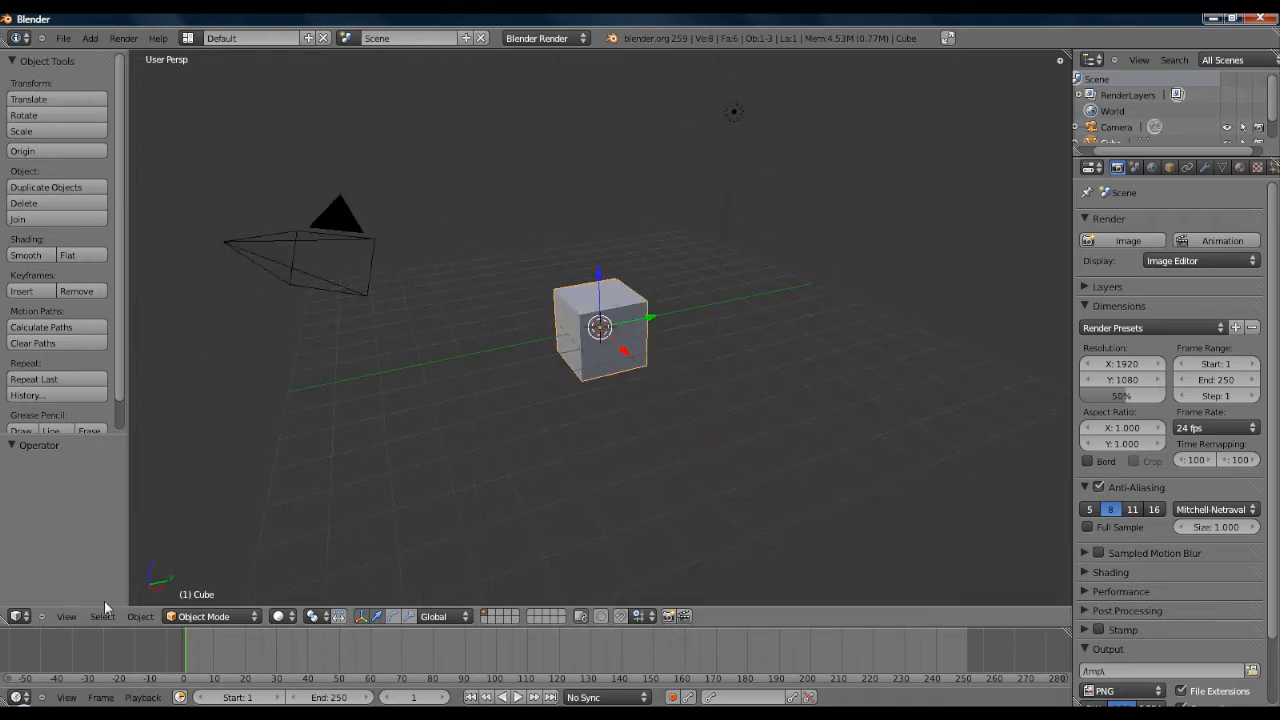
# Step: Switch the cube to Edit Mode and show the 3D view's Properties sidebar
pyautogui.click(185, 617)
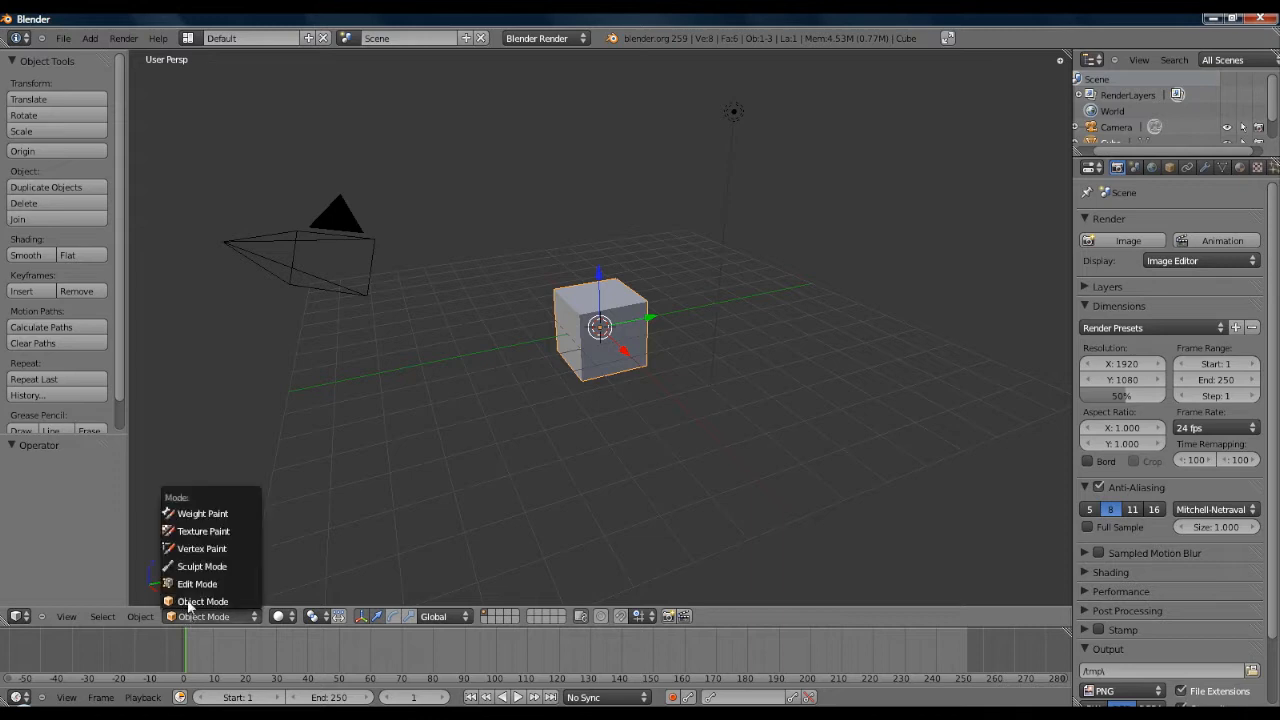
pyautogui.click(191, 588)
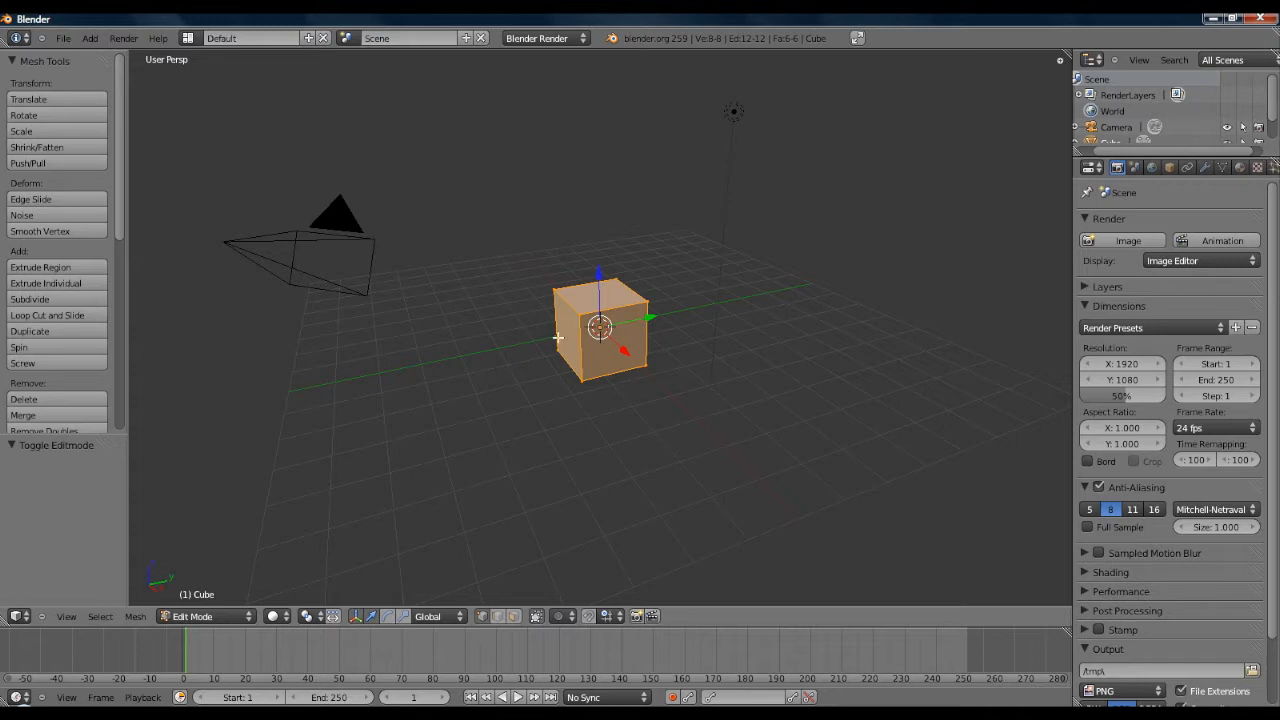
pyautogui.click(67, 617)
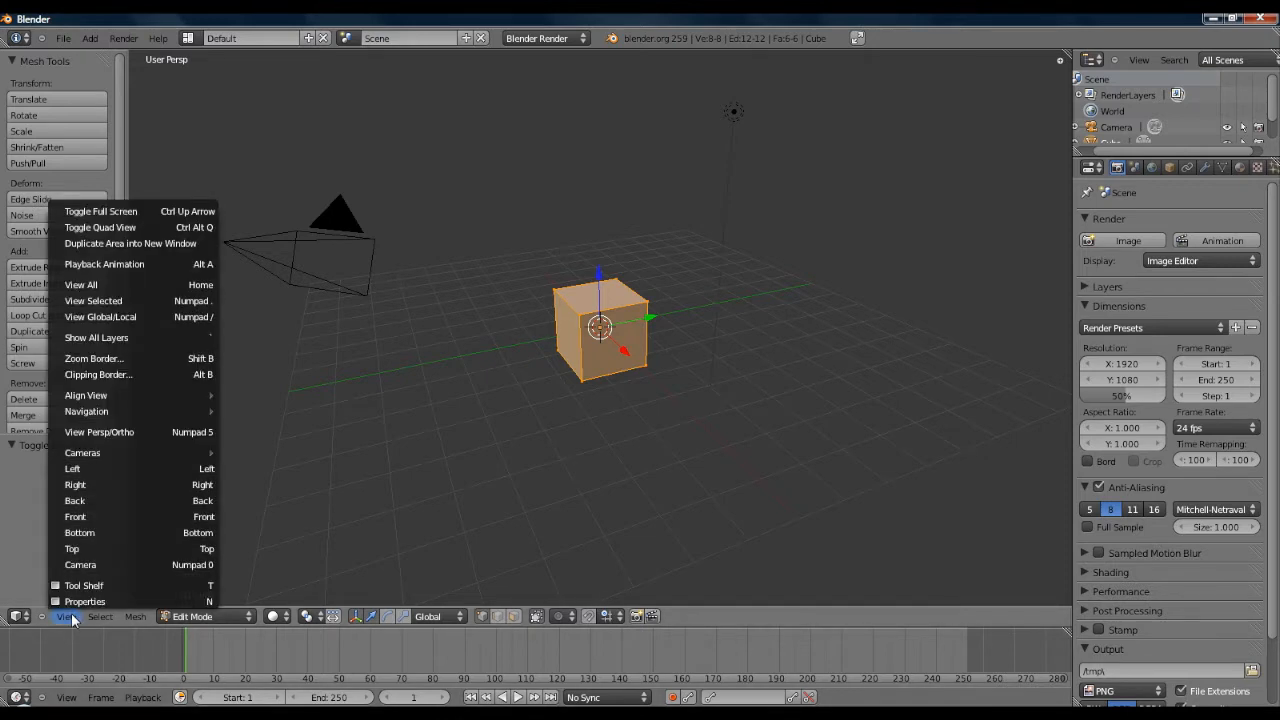
pyautogui.click(84, 601)
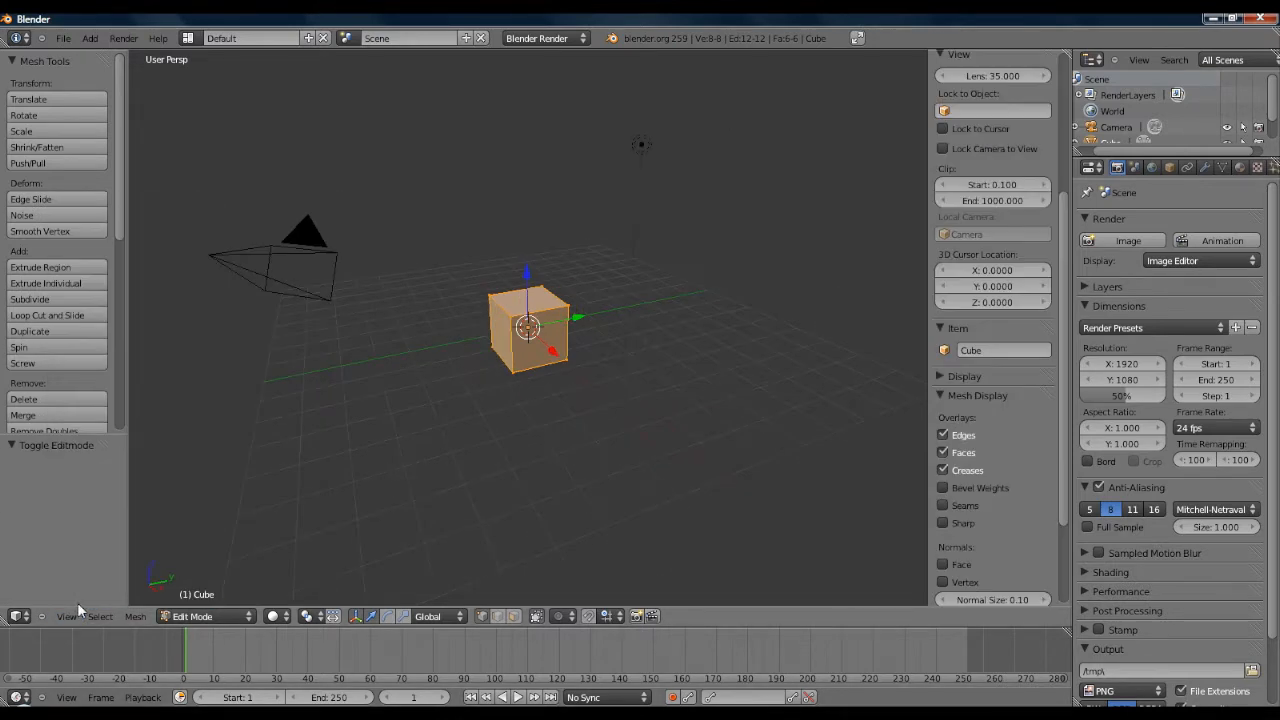
# Step: Enable Background Images for the 3D view and add an empty image entry
pyautogui.scroll(-3, 1000, 520)
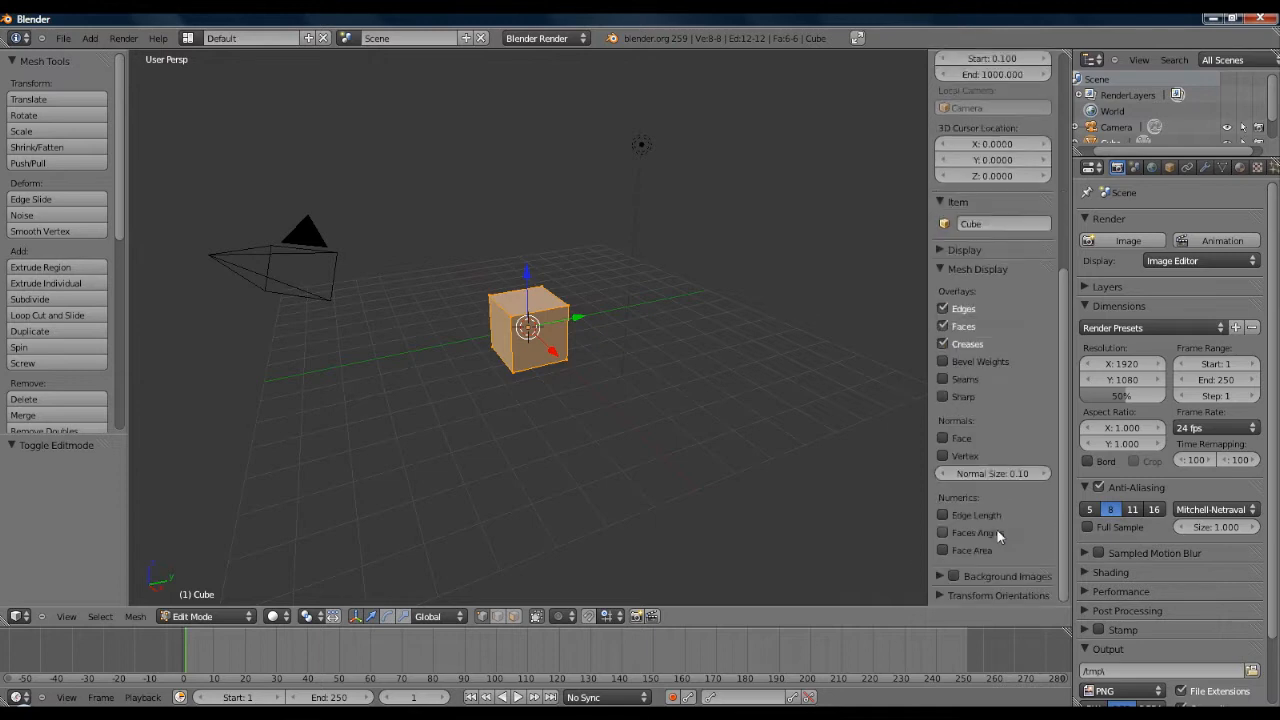
pyautogui.click(939, 575)
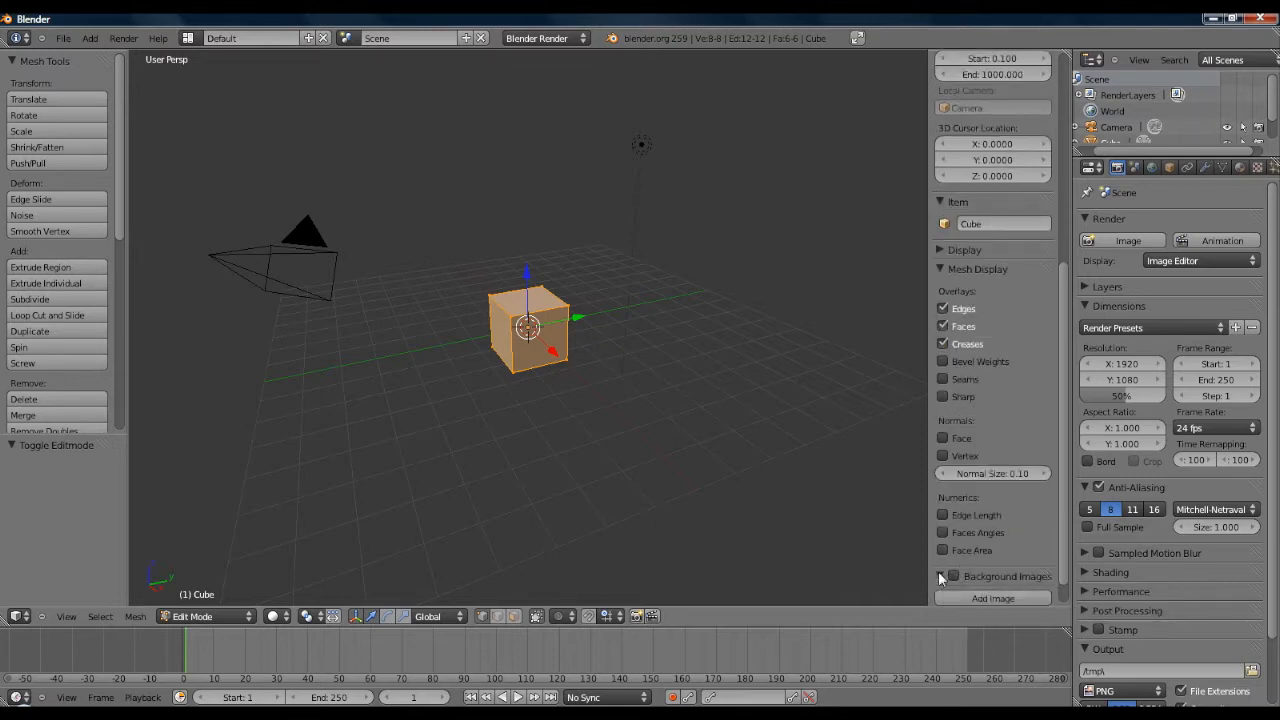
pyautogui.click(952, 576)
pyautogui.scroll(-1, 965, 570)
pyautogui.click(975, 564)
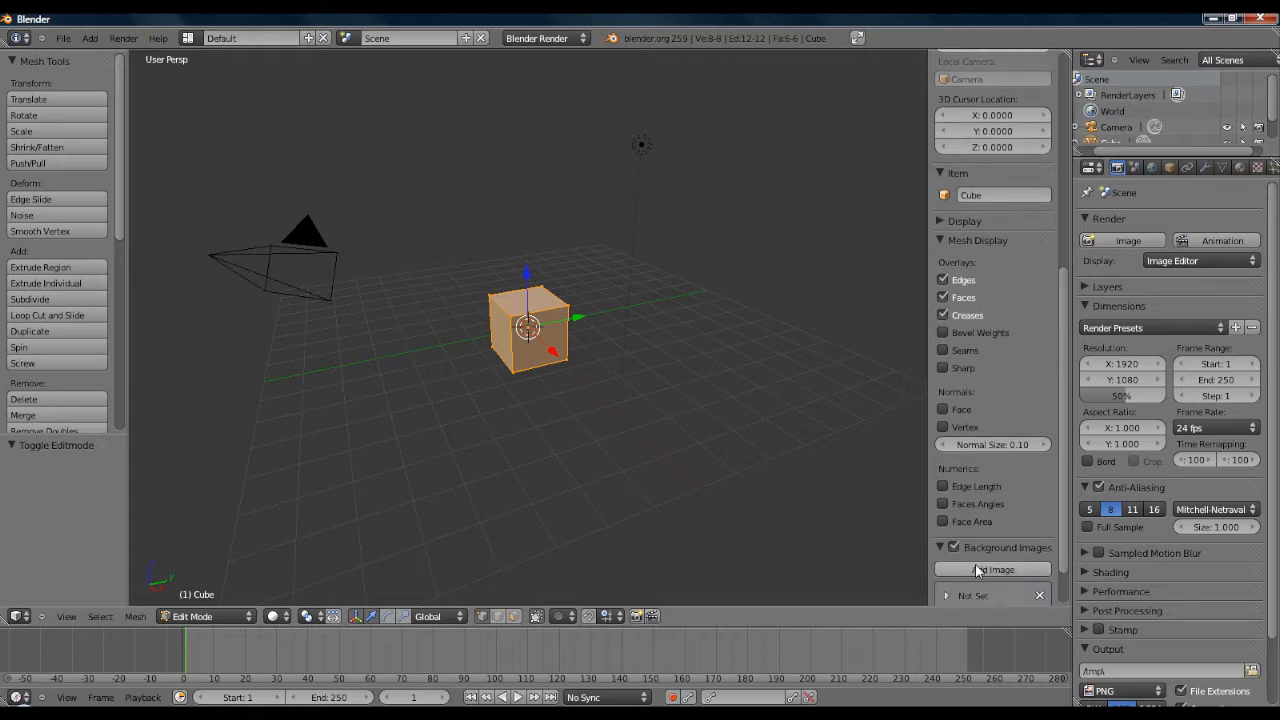
pyautogui.scroll(-2, 973, 563)
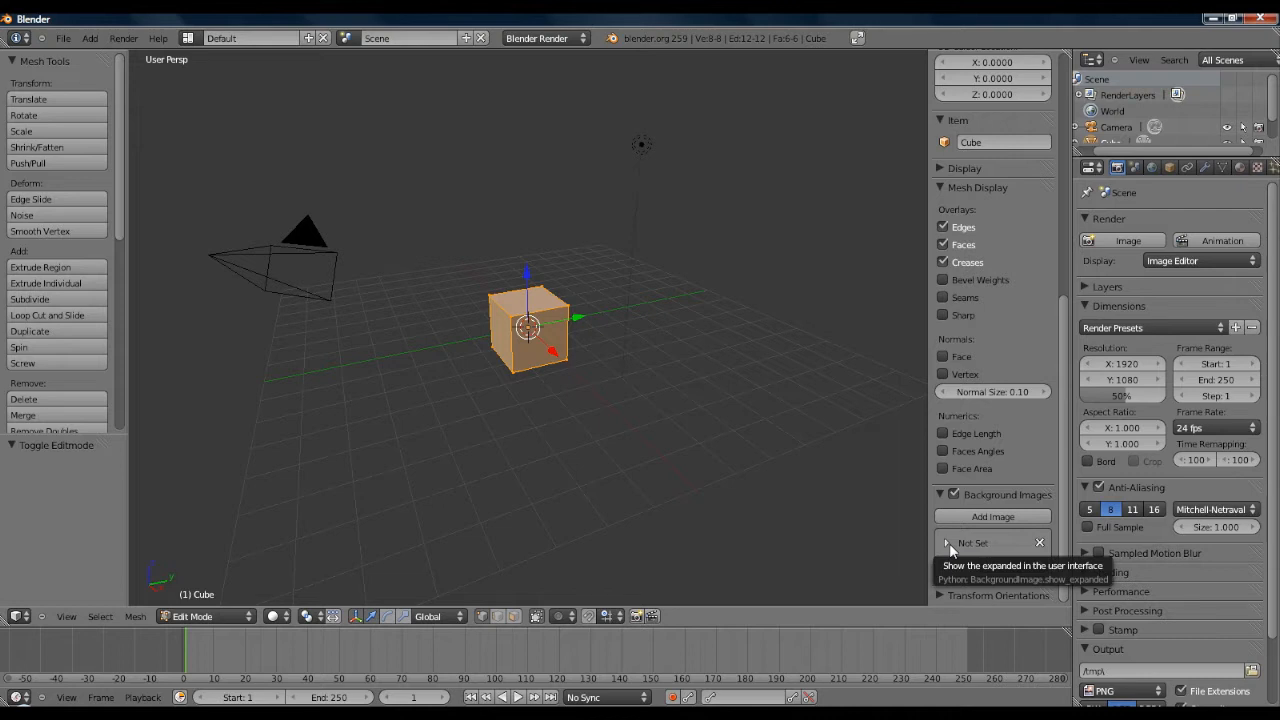
# Step: Expand the settings of the empty background image entry and choose All Views as its axis
pyautogui.click(947, 543)
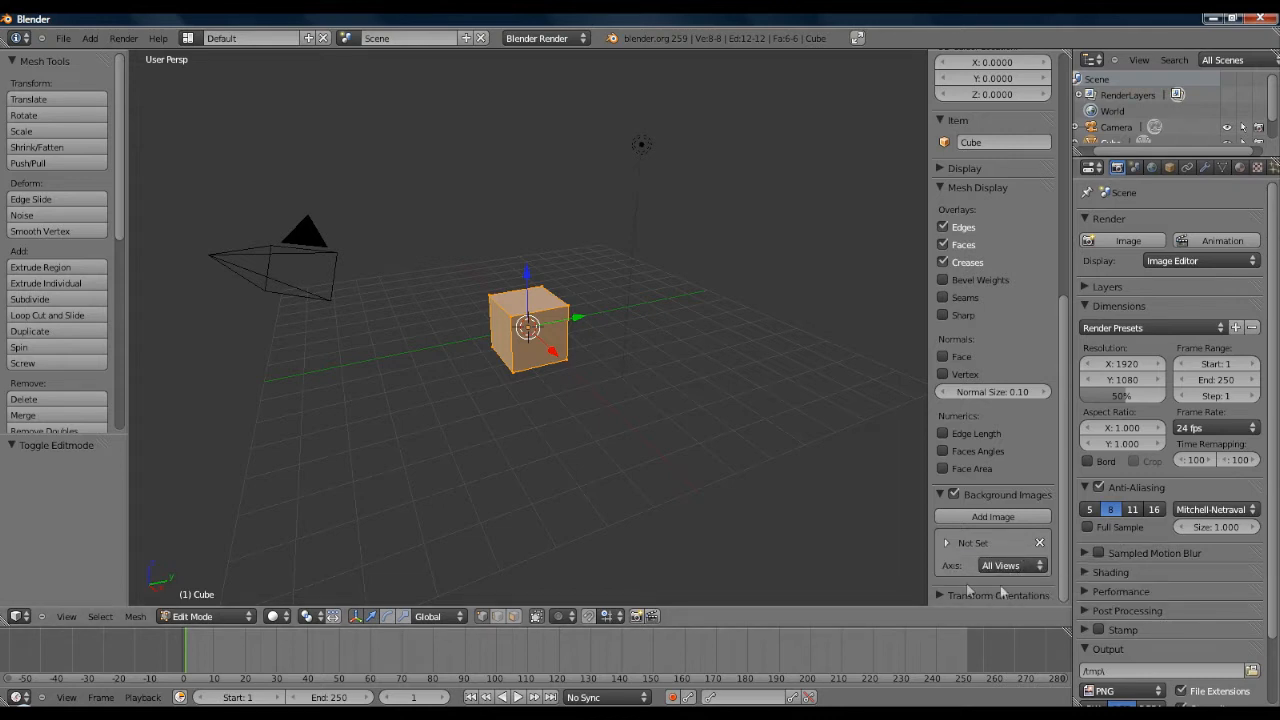
pyautogui.click(1028, 566)
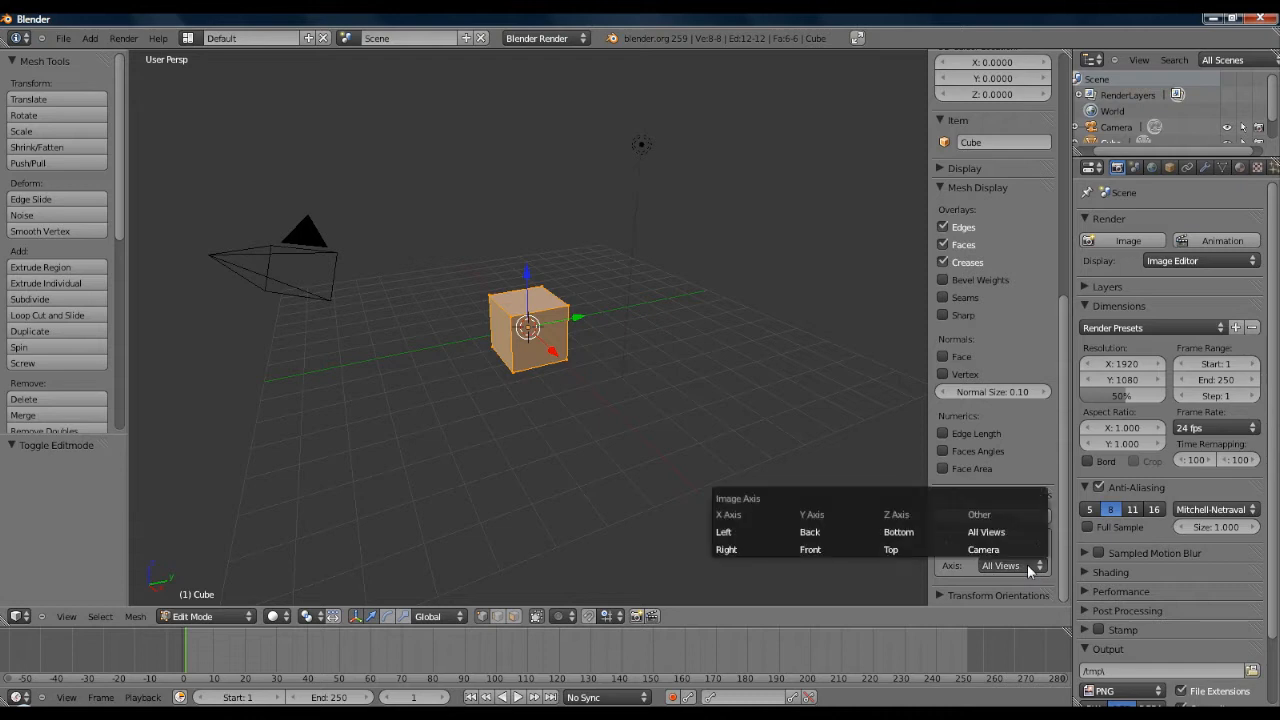
pyautogui.click(986, 532)
pyautogui.click(946, 545)
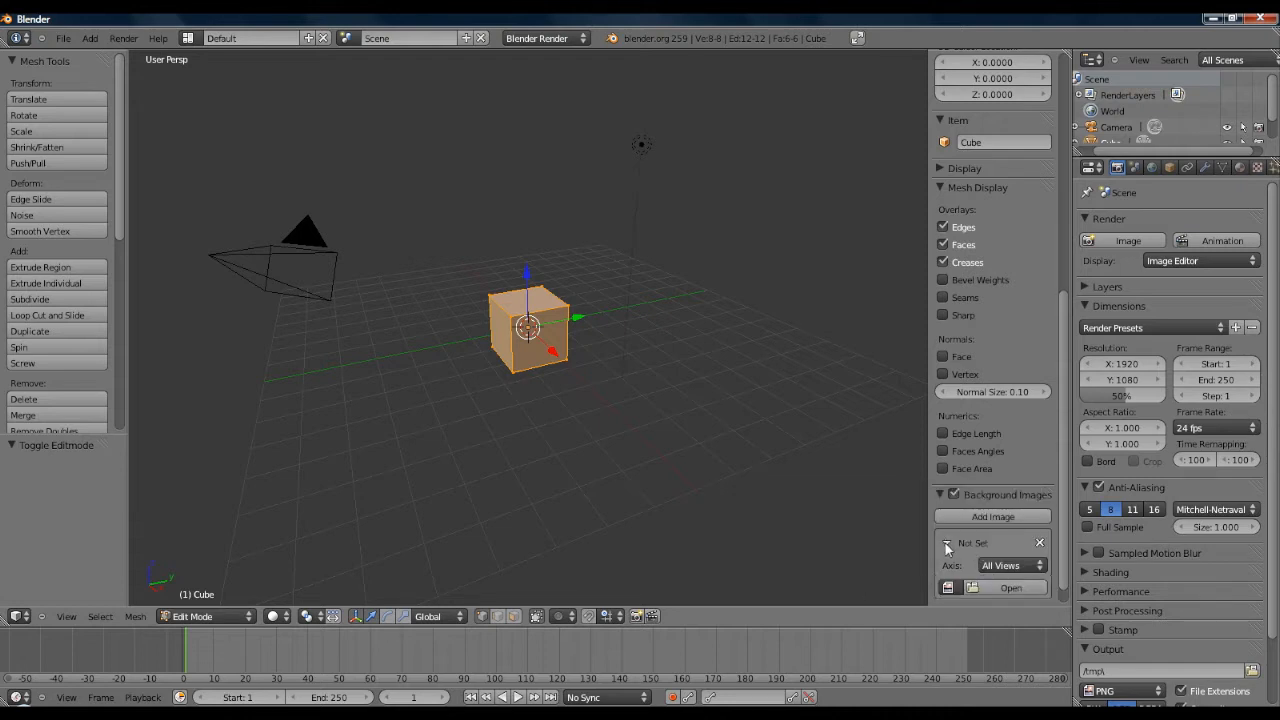
# Step: Load Bodyweight-Exercise-Muscle-Diagram.jpg from D:\Runescape IRL\Models\body as the background image
pyautogui.click(1012, 588)
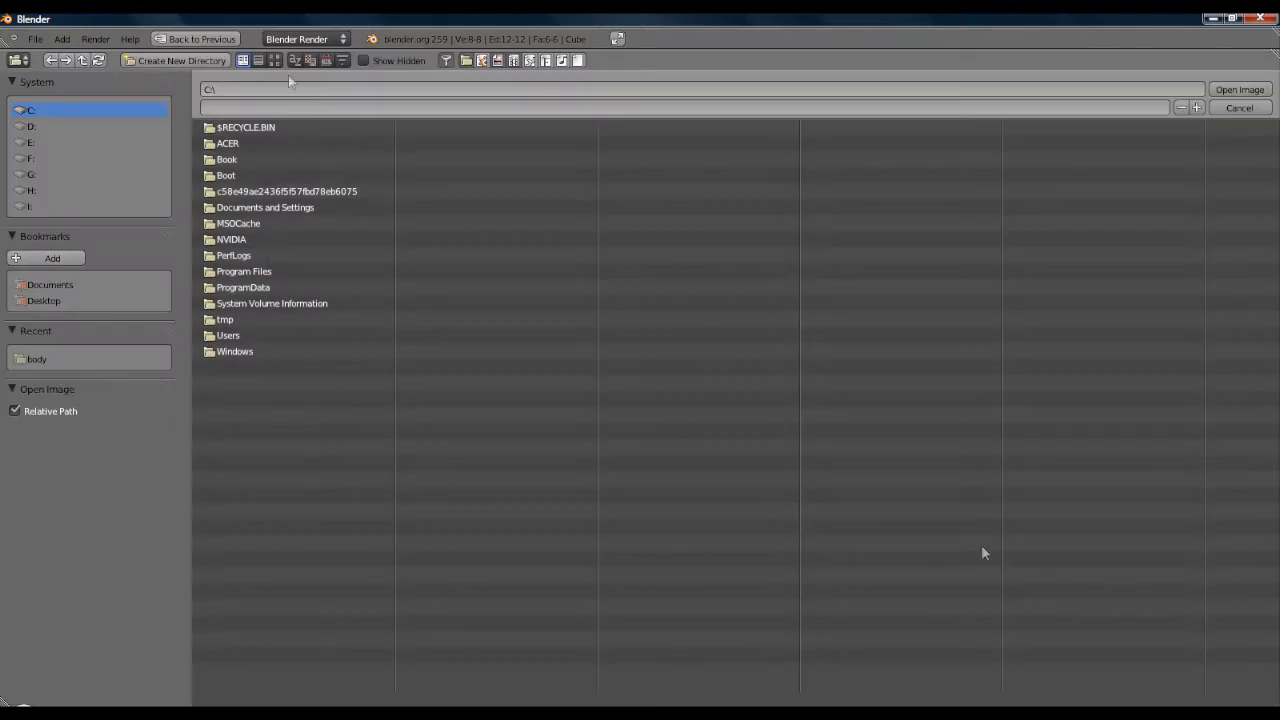
pyautogui.click(37, 126)
pyautogui.click(236, 347)
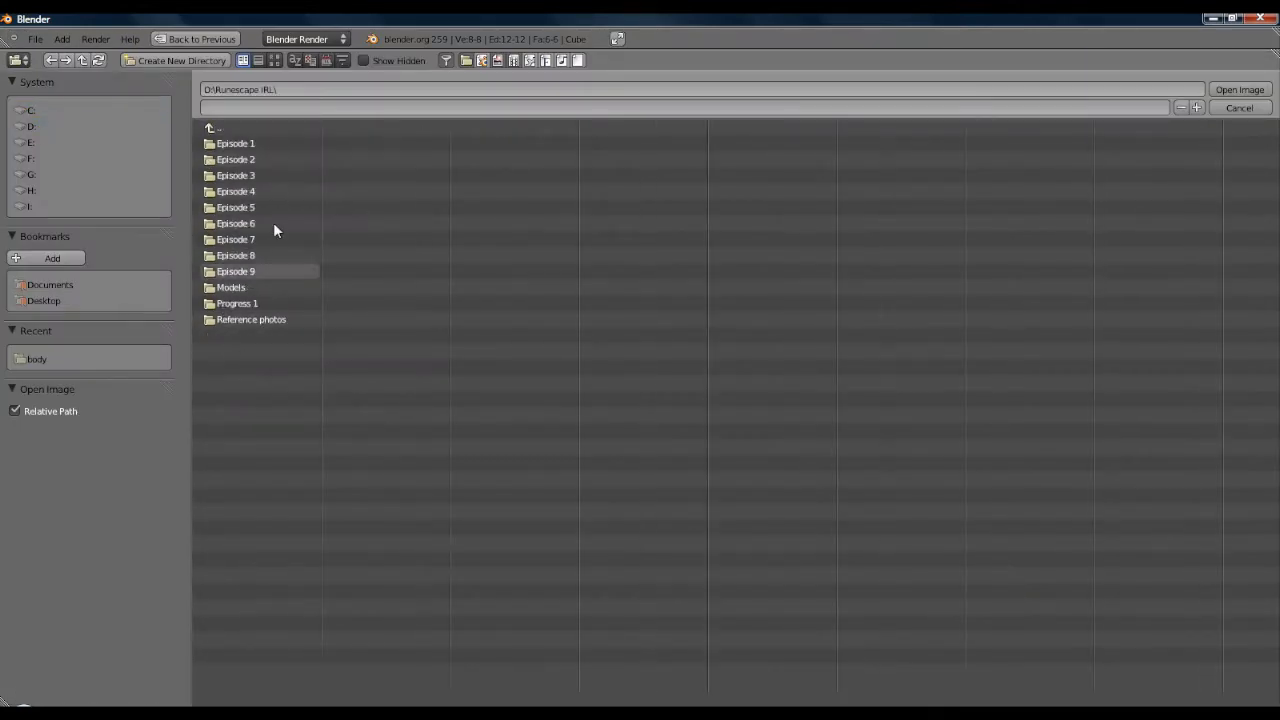
pyautogui.click(238, 288)
pyautogui.click(235, 159)
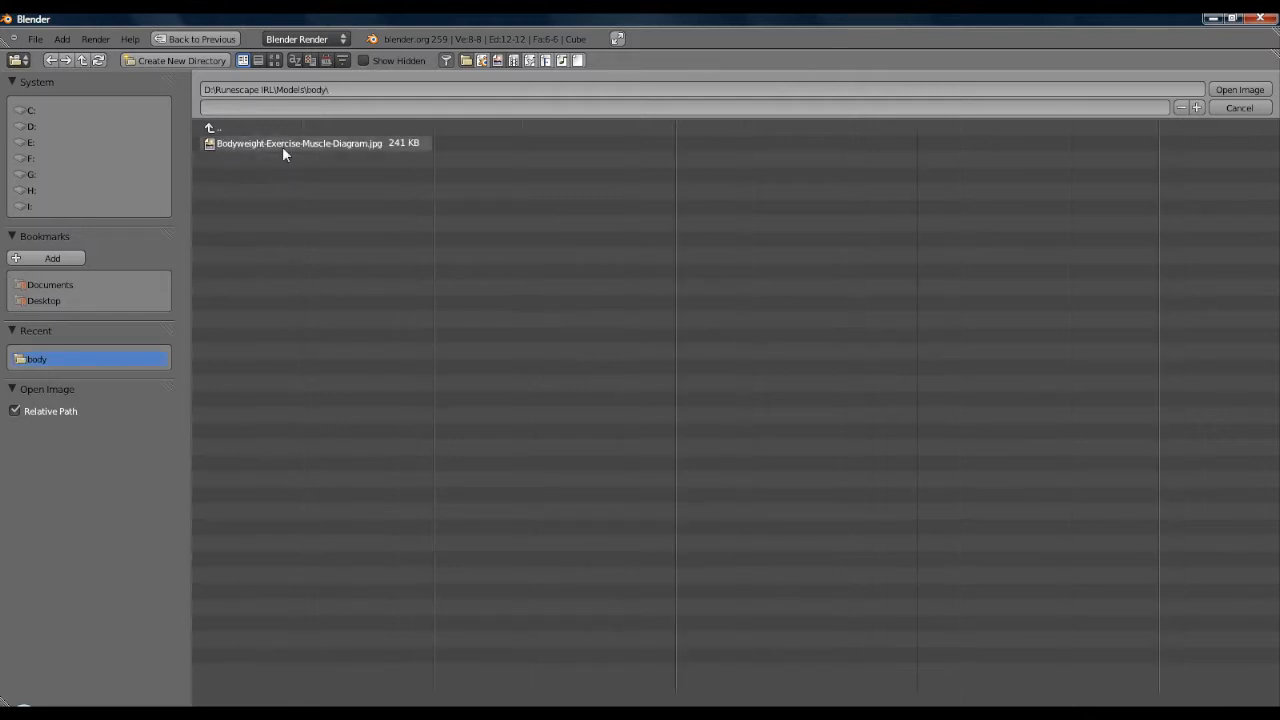
pyautogui.doubleClick(282, 146)
# Step: Set the background image's opacity to 1.000 and display the scene in front orthographic view
pyautogui.scroll(-5, 1037, 513)
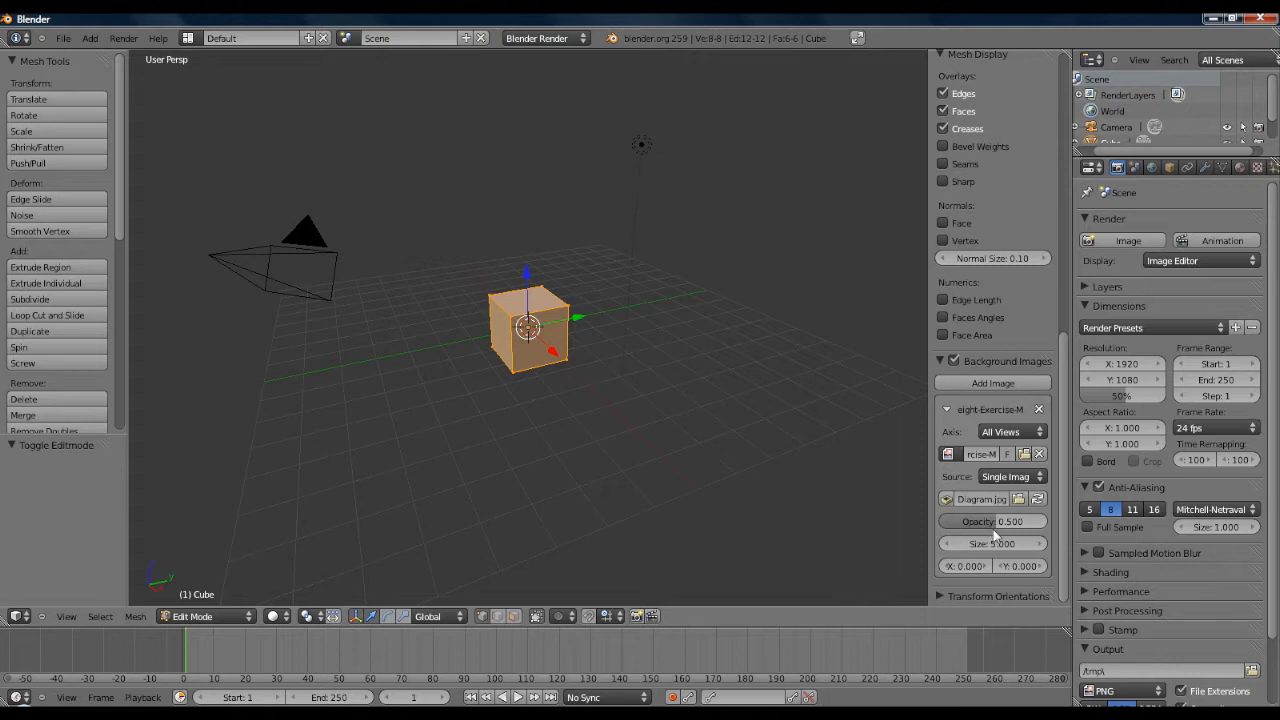
pyautogui.moveTo(996, 524); pyautogui.dragTo(1099, 523)
pyautogui.click(66, 616)
pyautogui.click(84, 517)
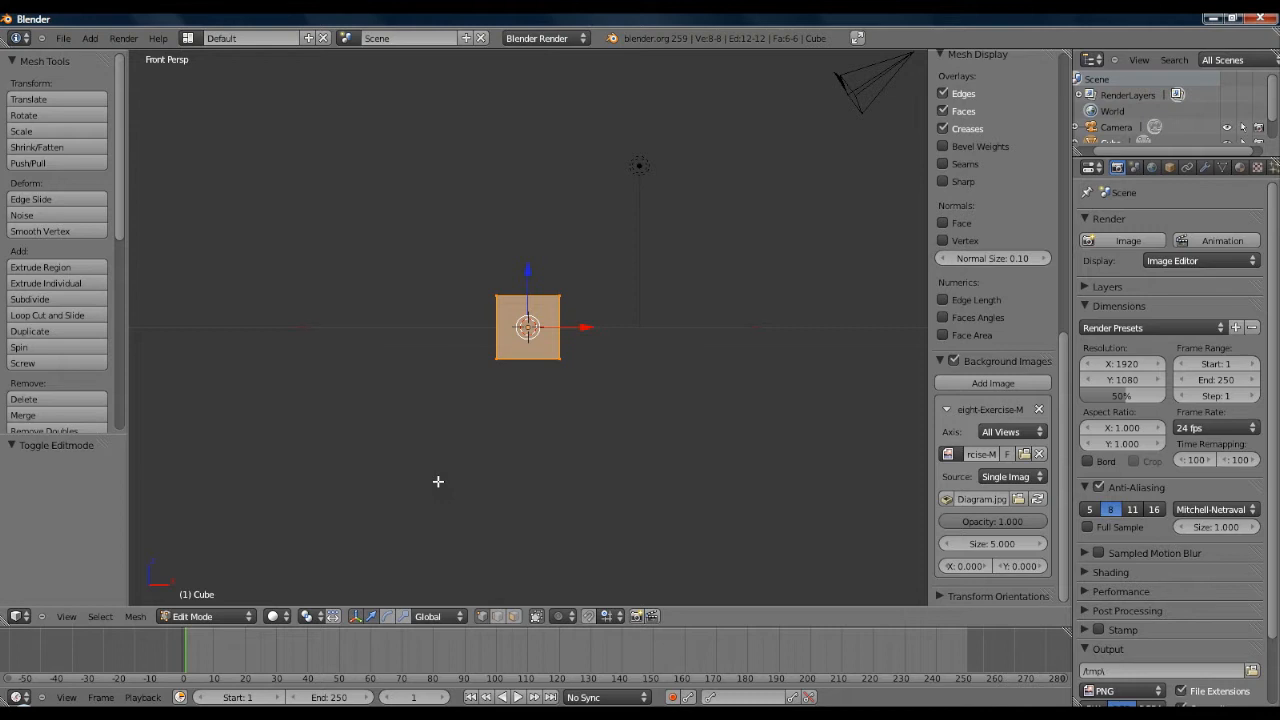
pyautogui.press('KP_5')
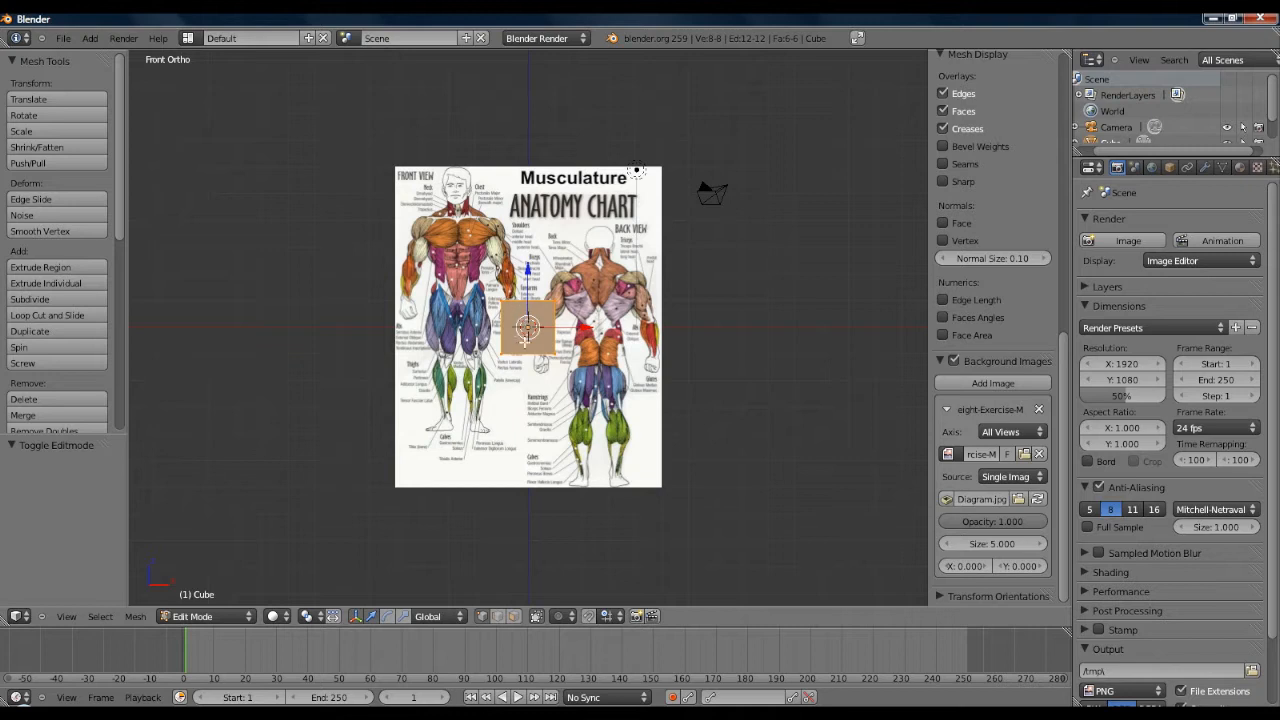
# Step: Delete all the vertices of the default cube
pyautogui.moveTo(522, 342); pyautogui.dragTo(512, 397, button='middle')
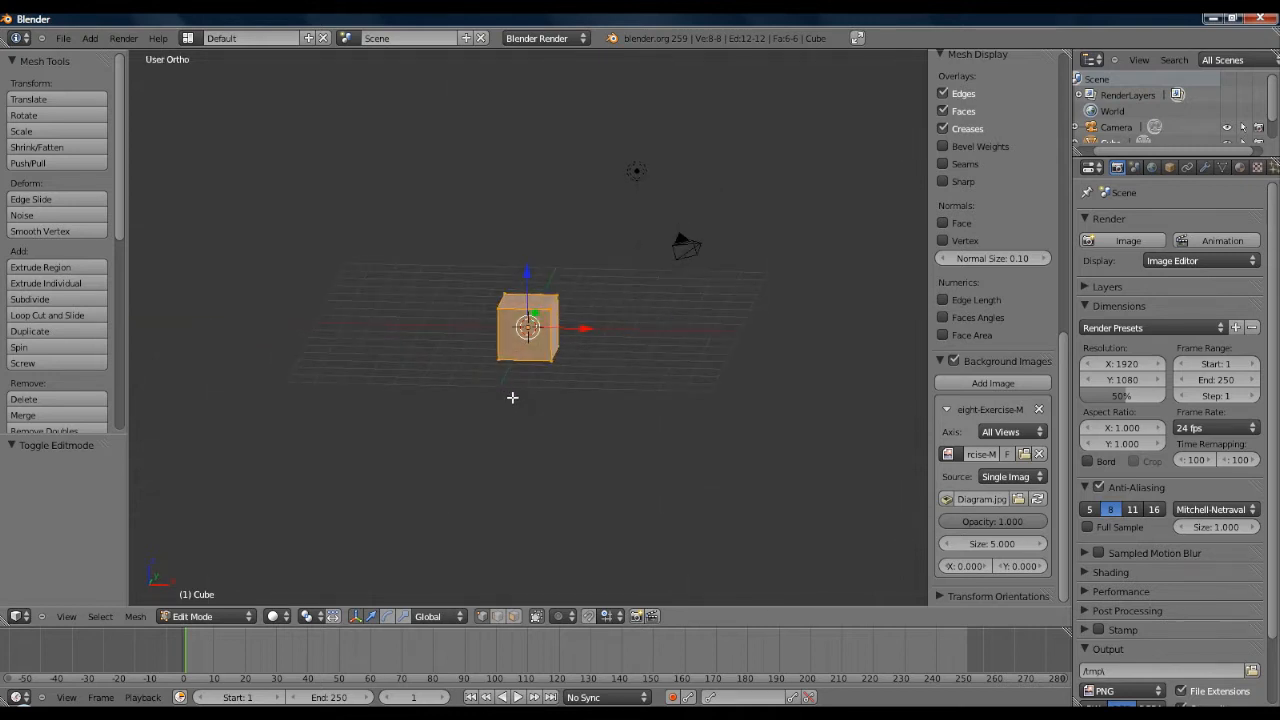
pyautogui.press('x')
pyautogui.click(512, 397)
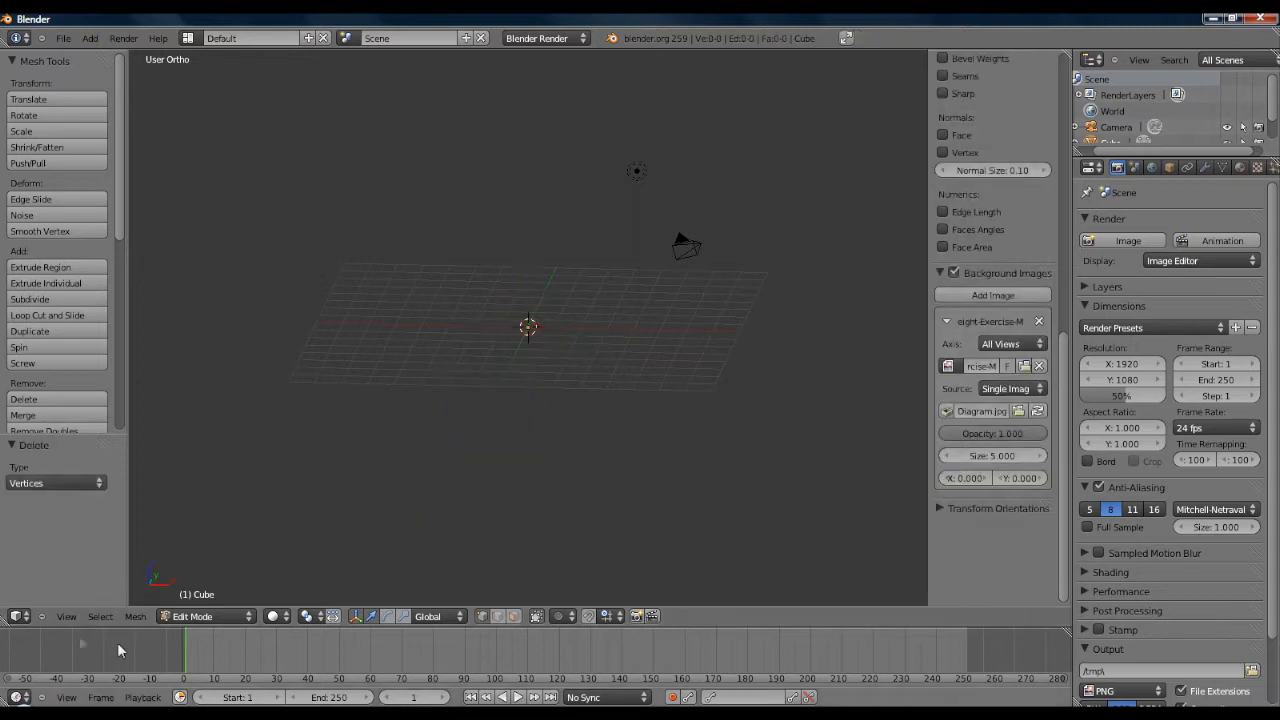
# Step: Check the background image from the left, right and bottom views, and return to the front view
pyautogui.click(1011, 345)
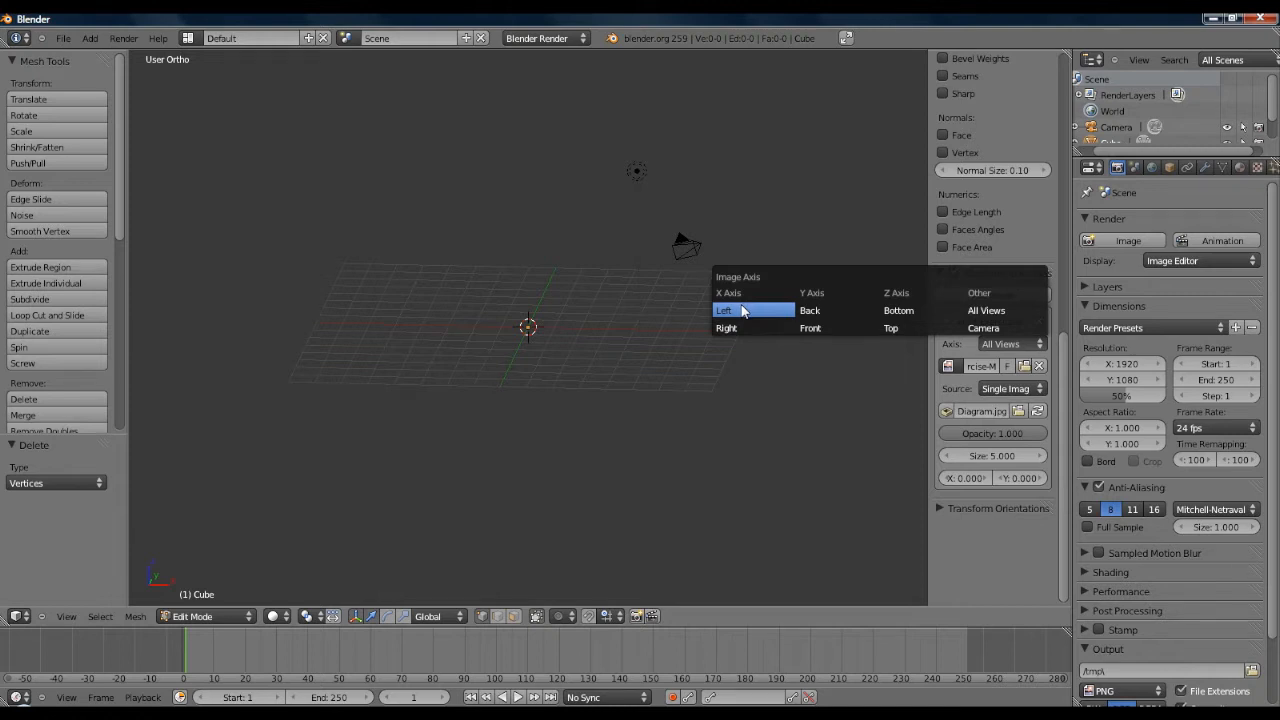
pyautogui.click(62, 617)
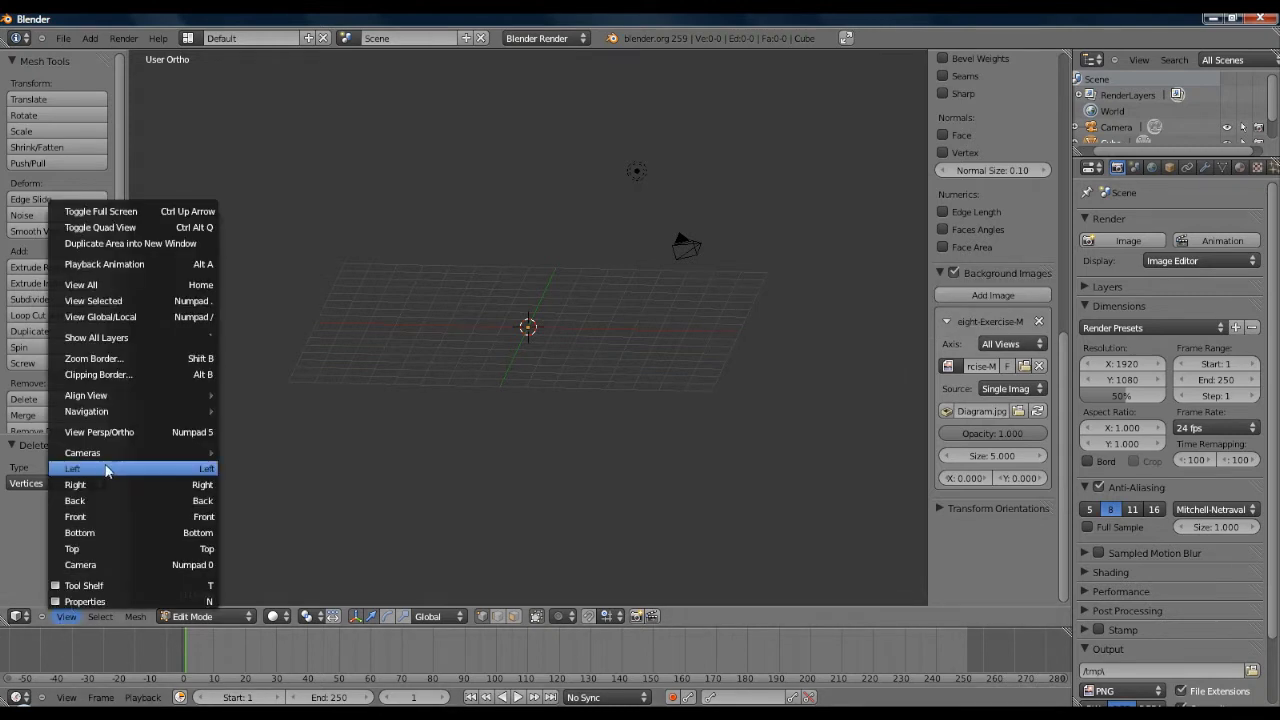
pyautogui.click(107, 470)
pyautogui.click(67, 617)
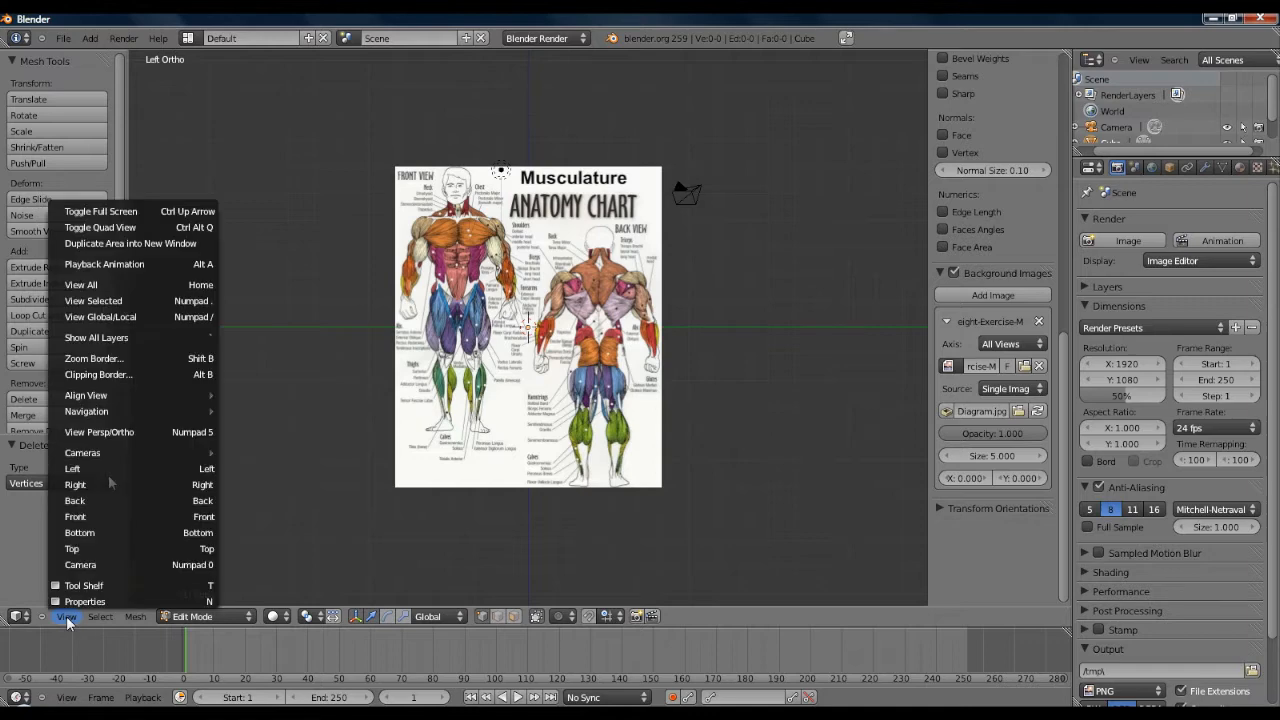
pyautogui.click(112, 484)
pyautogui.click(64, 617)
pyautogui.click(86, 532)
pyautogui.click(63, 619)
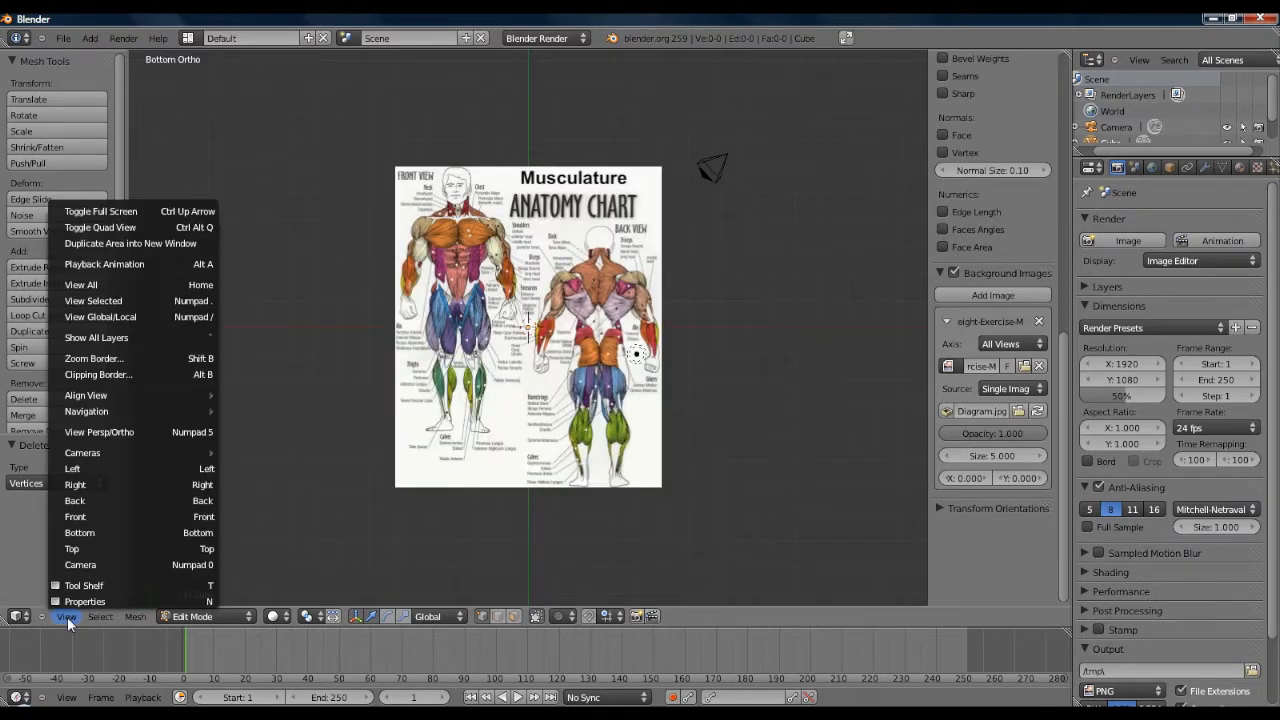
pyautogui.click(80, 518)
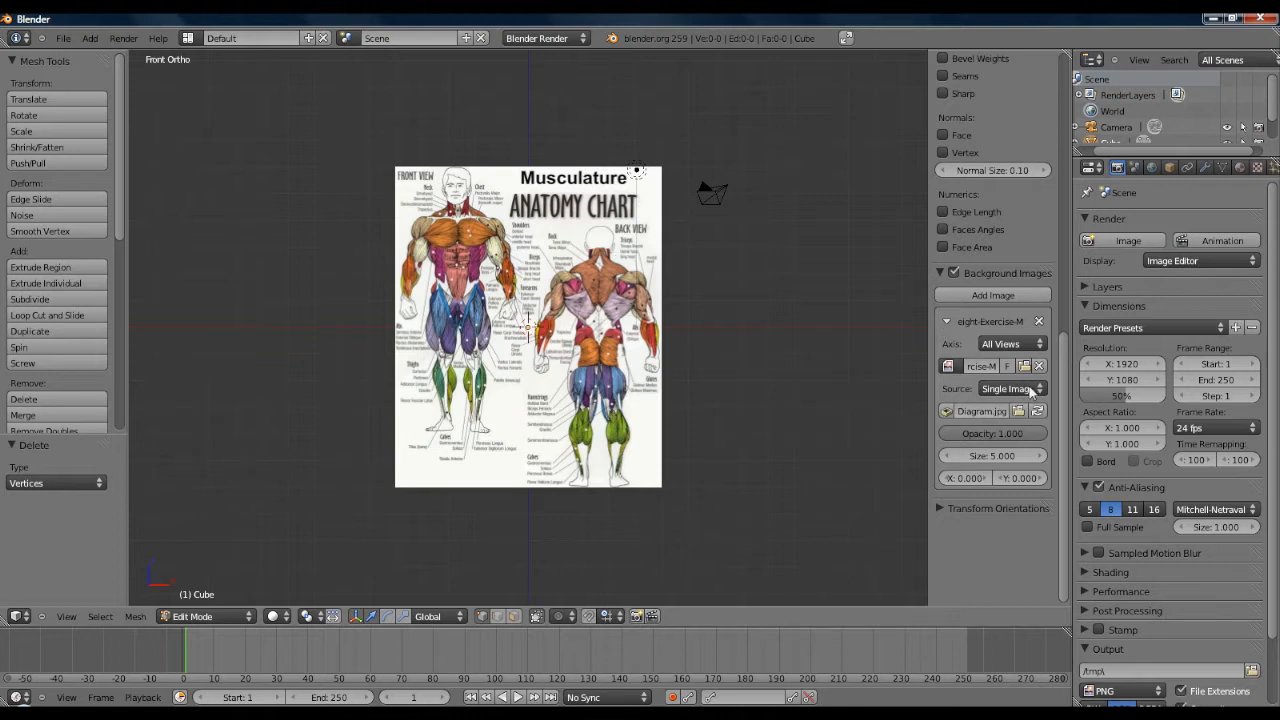
# Step: Restrict the background image to the Front axis
pyautogui.click(984, 345)
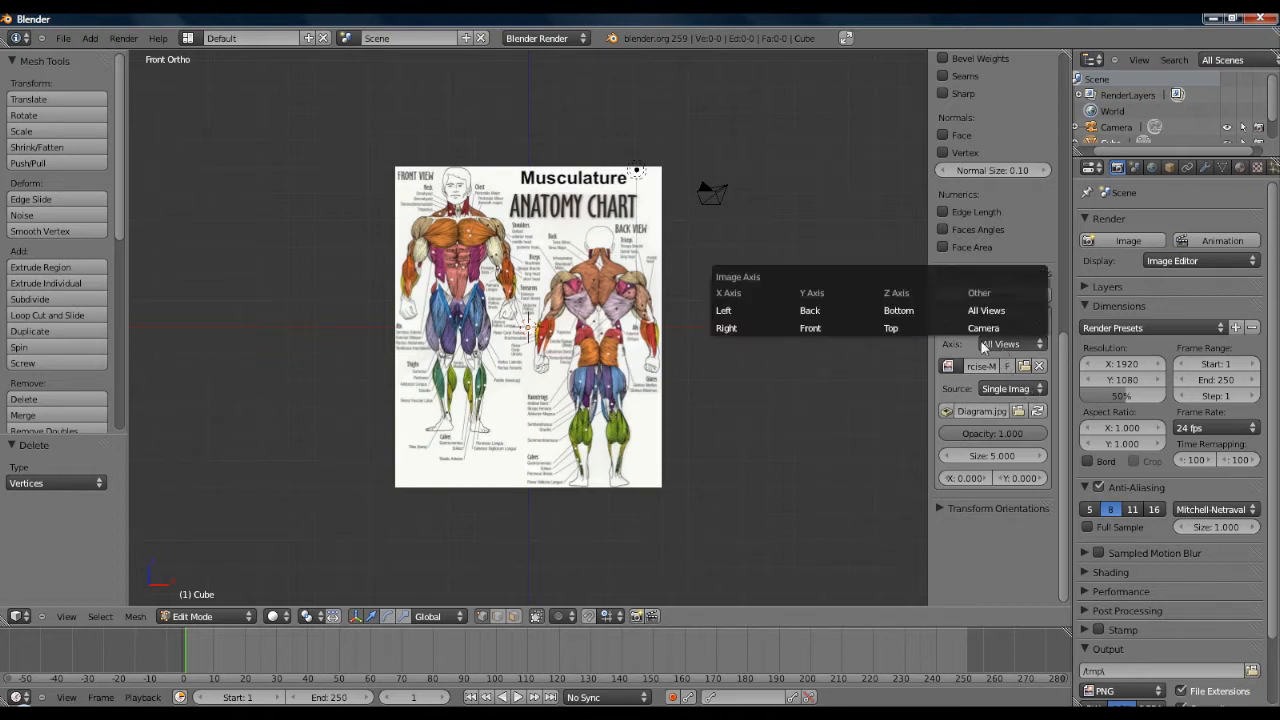
pyautogui.click(984, 346)
pyautogui.click(832, 326)
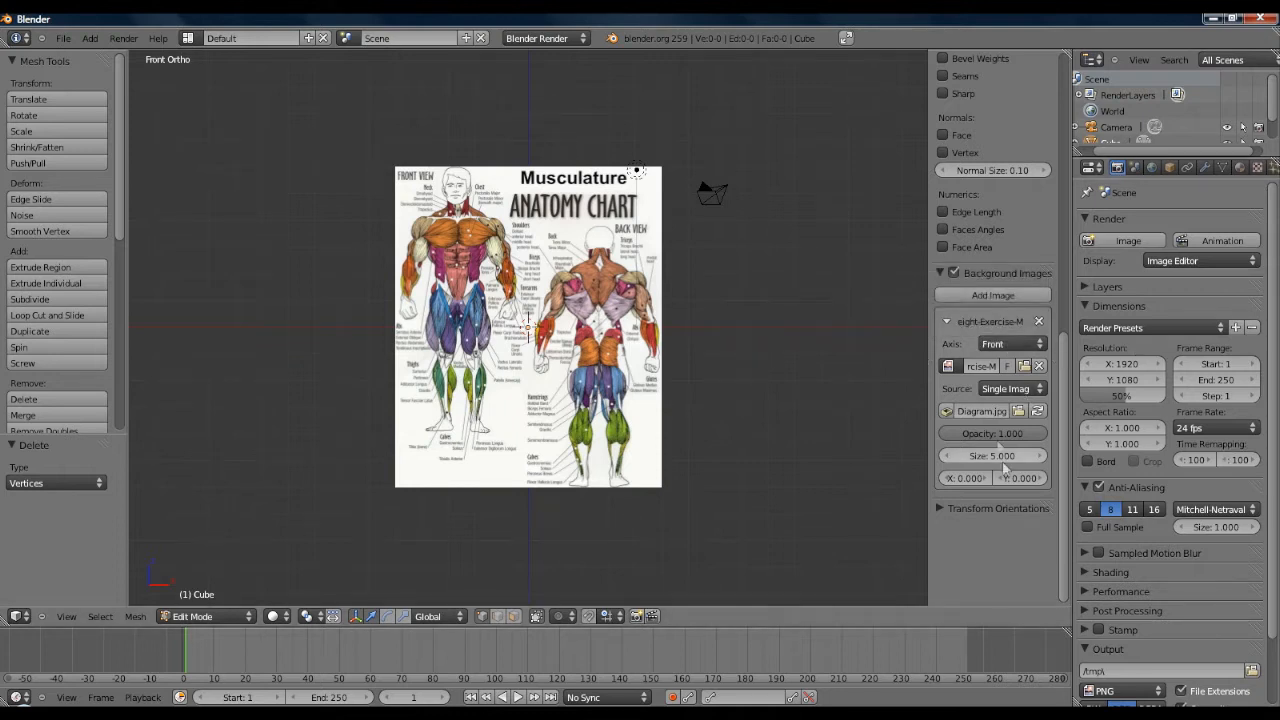
# Step: Add a second background image entry and load Bodyweight-Exercise-Muscle-Diagram.jpg from the Models\body folder into it
pyautogui.click(993, 295)
pyautogui.click(946, 509)
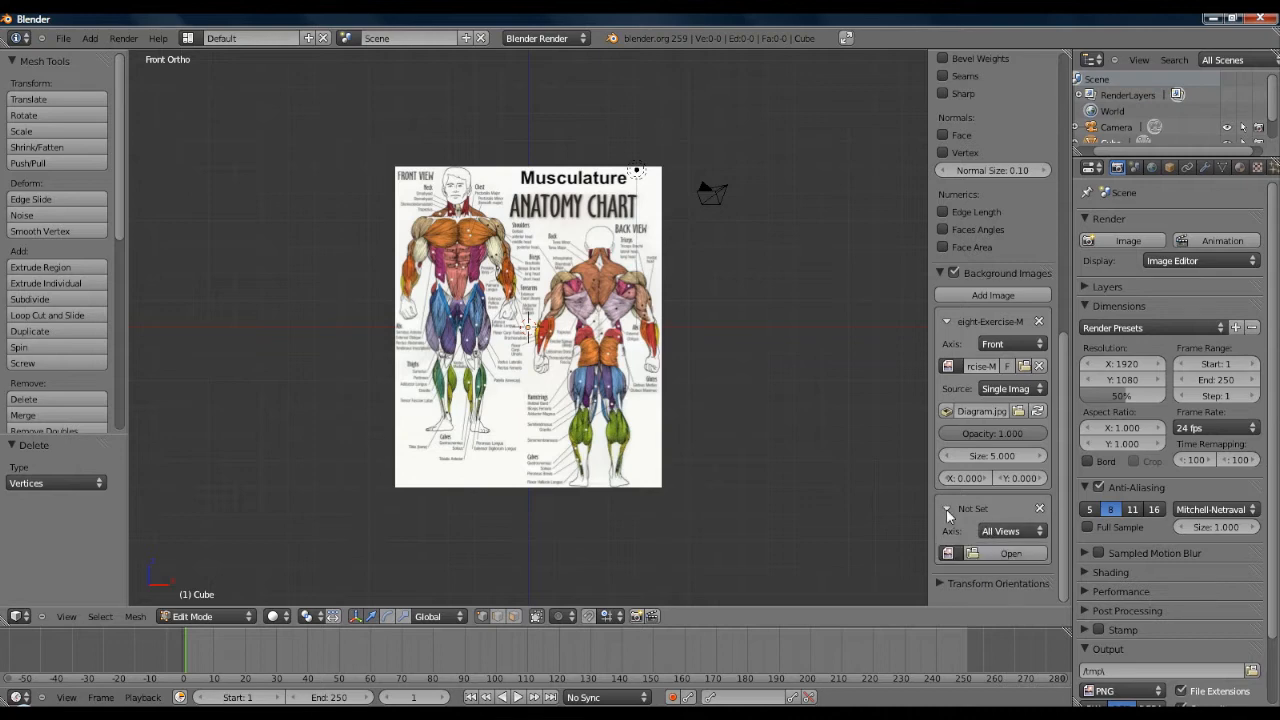
pyautogui.click(975, 552)
pyautogui.click(88, 125)
pyautogui.click(248, 352)
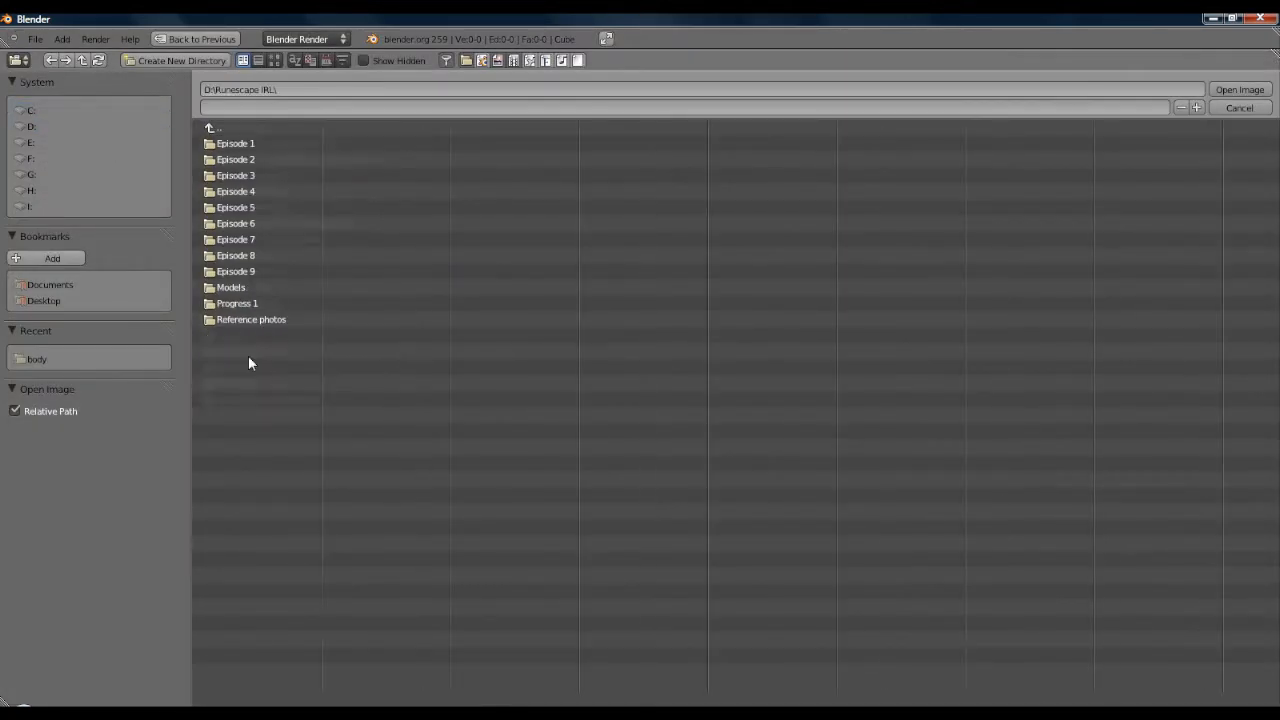
pyautogui.click(231, 285)
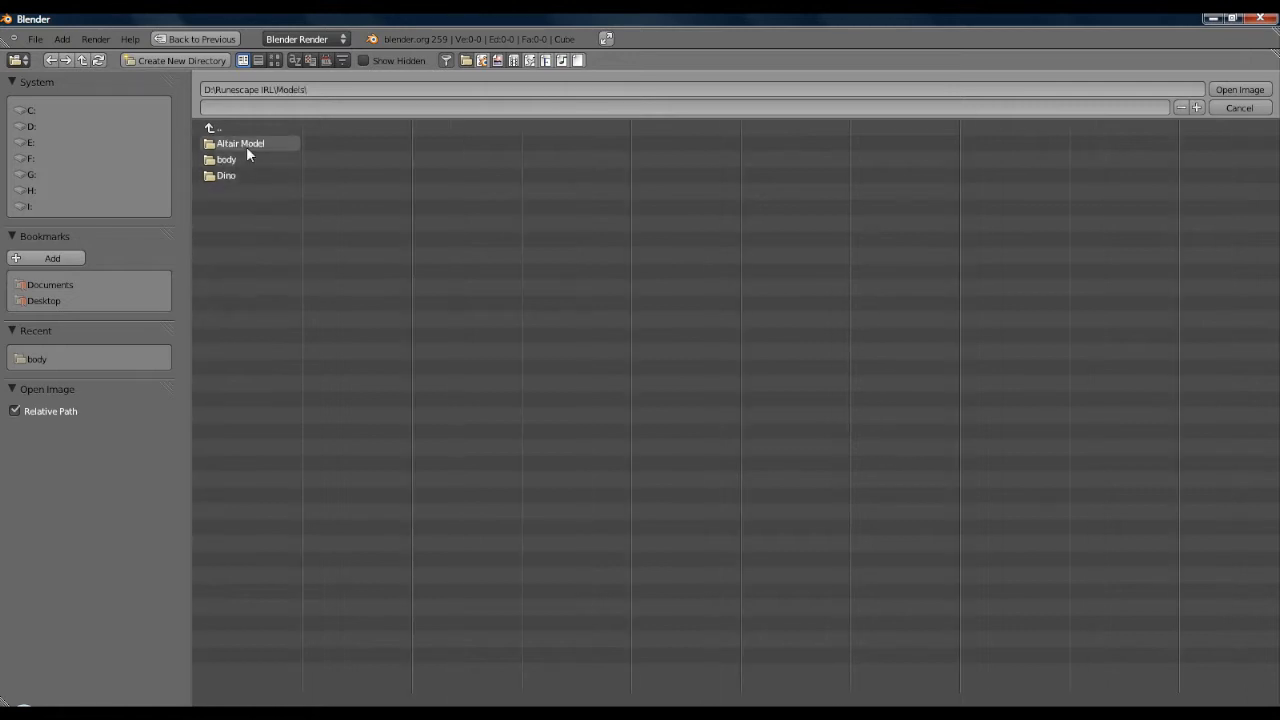
pyautogui.click(246, 160)
pyautogui.doubleClick(271, 145)
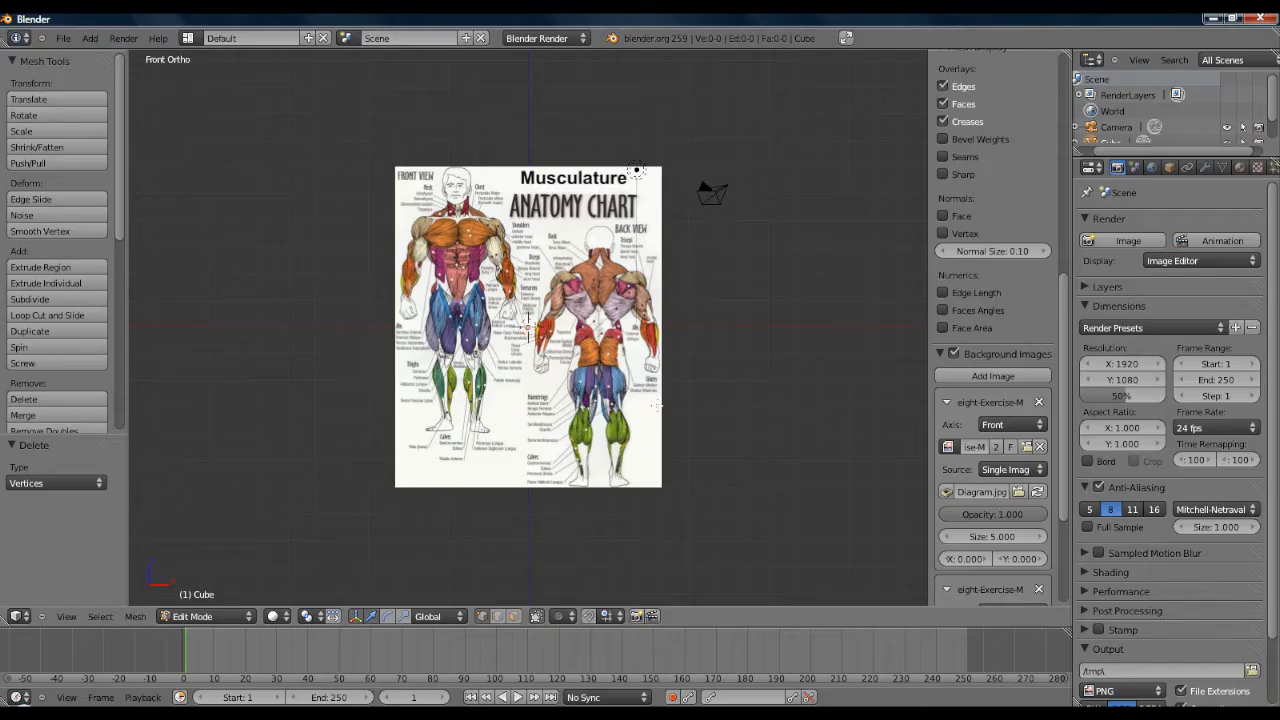
# Step: Restrict the second background image to the Right axis
pyautogui.scroll(-2, 995, 545)
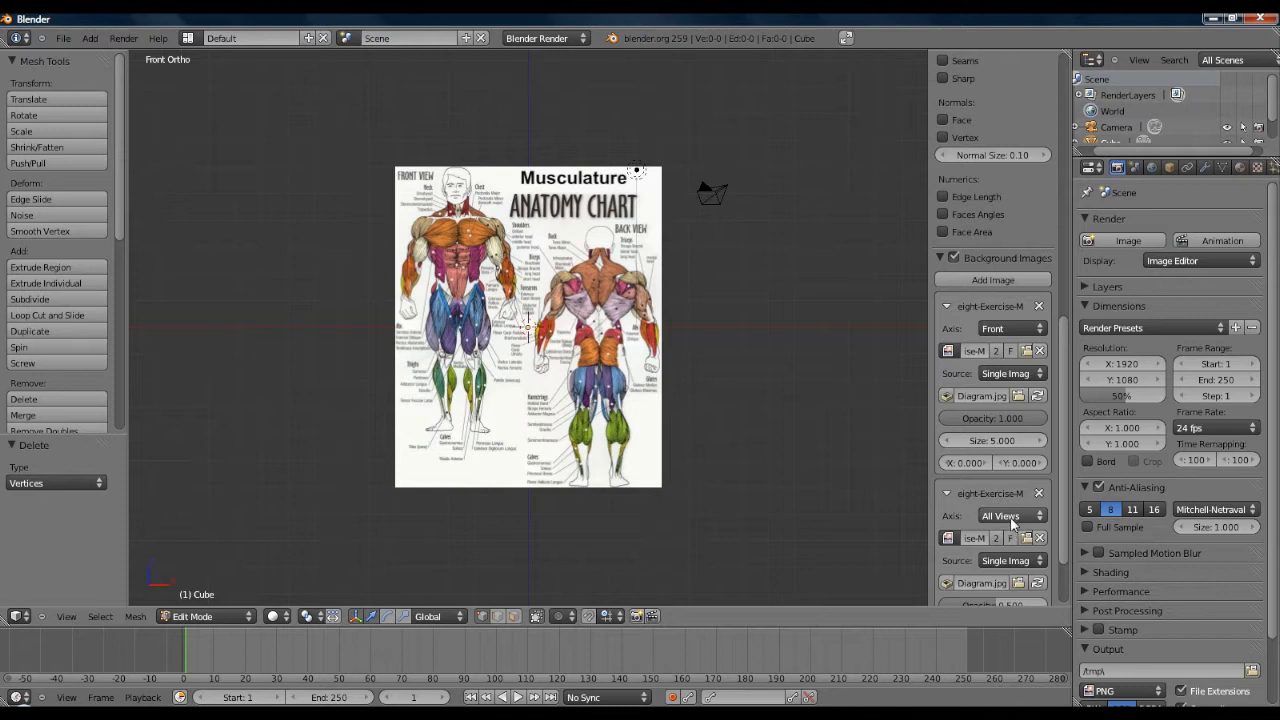
pyautogui.click(1012, 515)
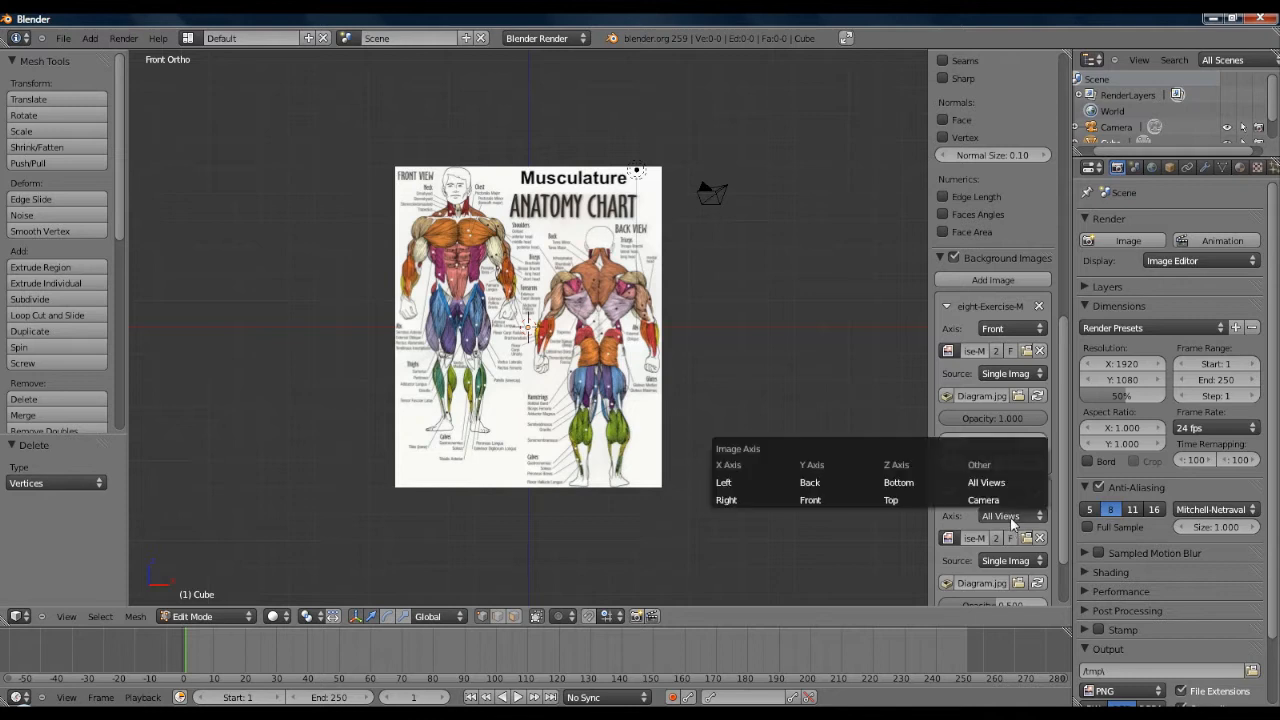
pyautogui.click(733, 497)
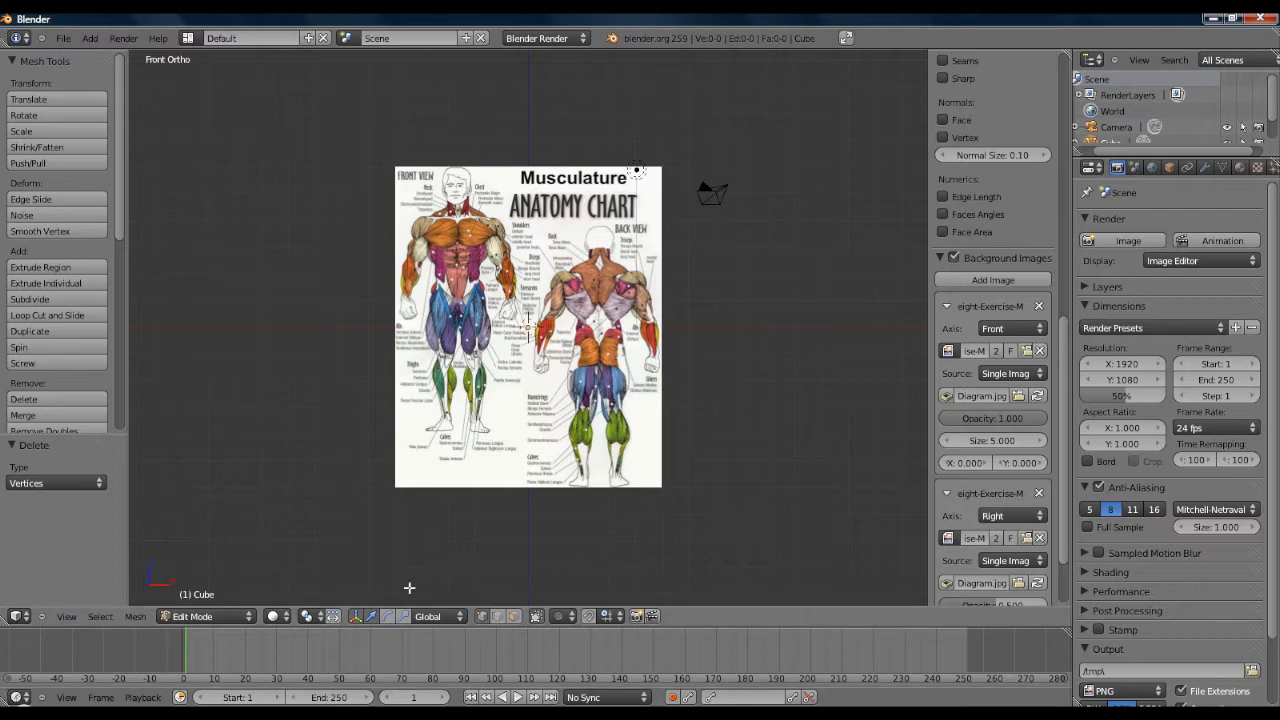
# Step: Check the background images from the back, top and right views, and return to the front view
pyautogui.click(68, 616)
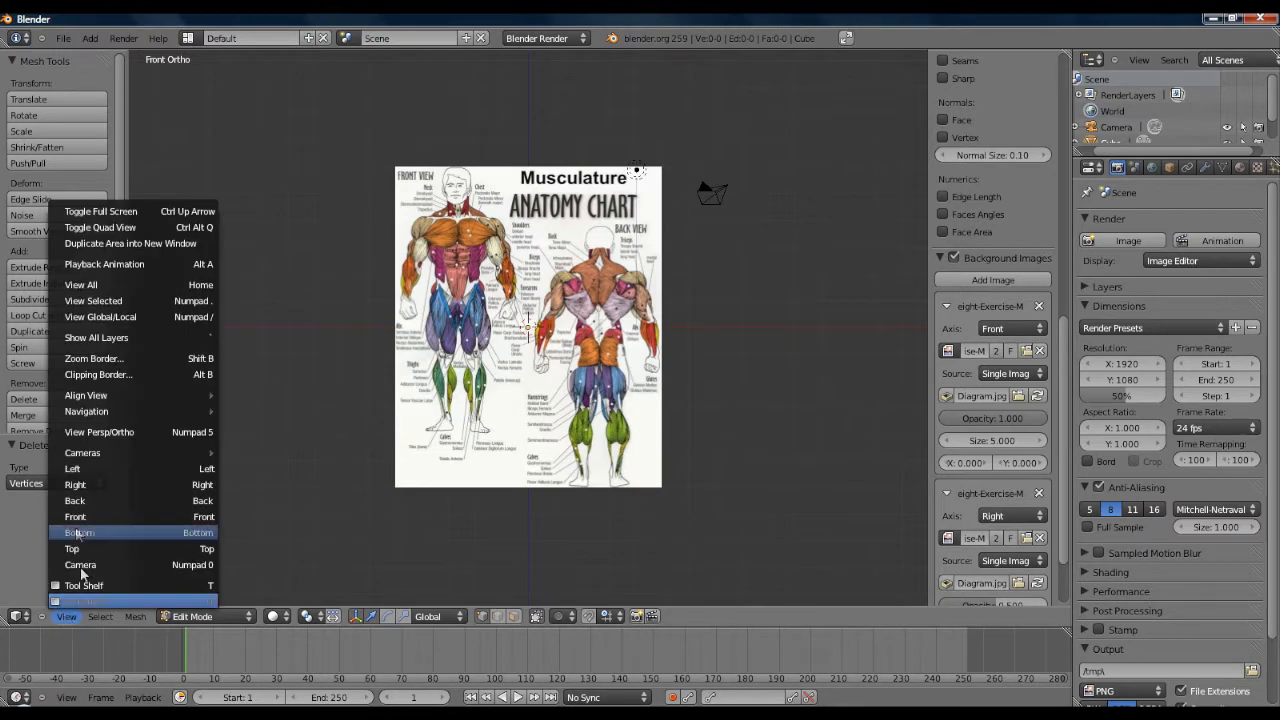
pyautogui.click(96, 500)
pyautogui.click(66, 616)
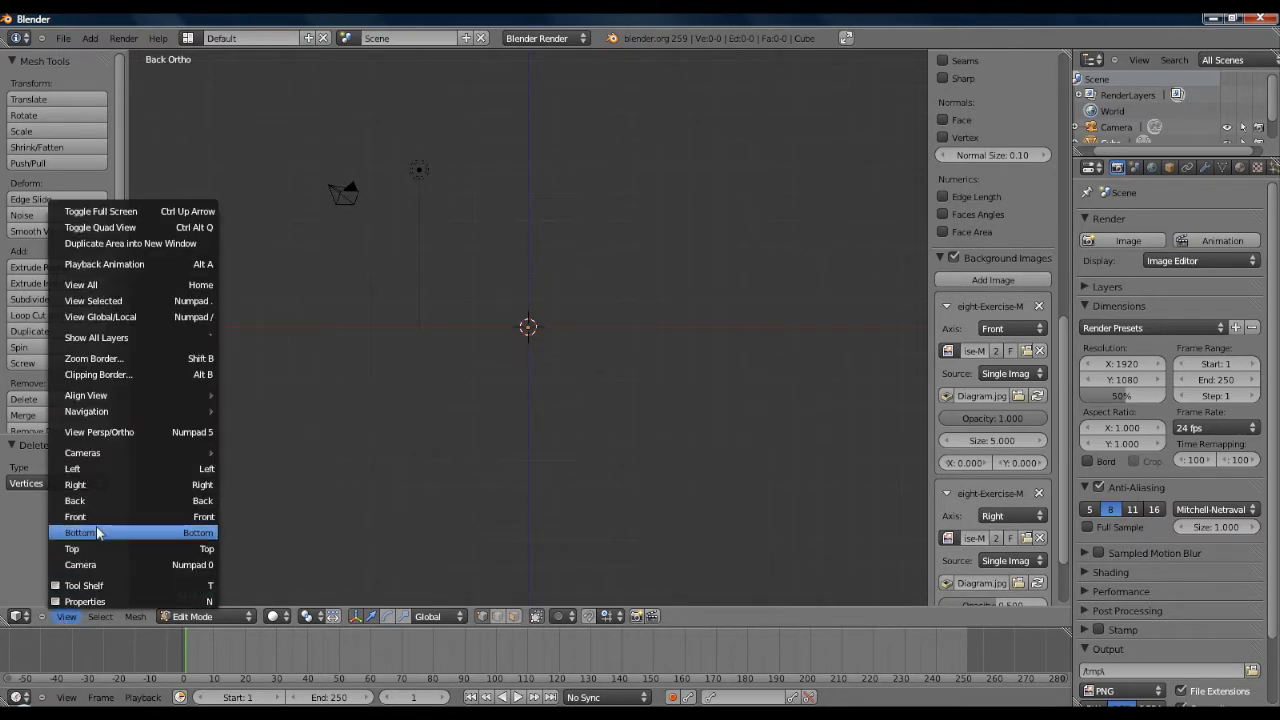
pyautogui.click(86, 548)
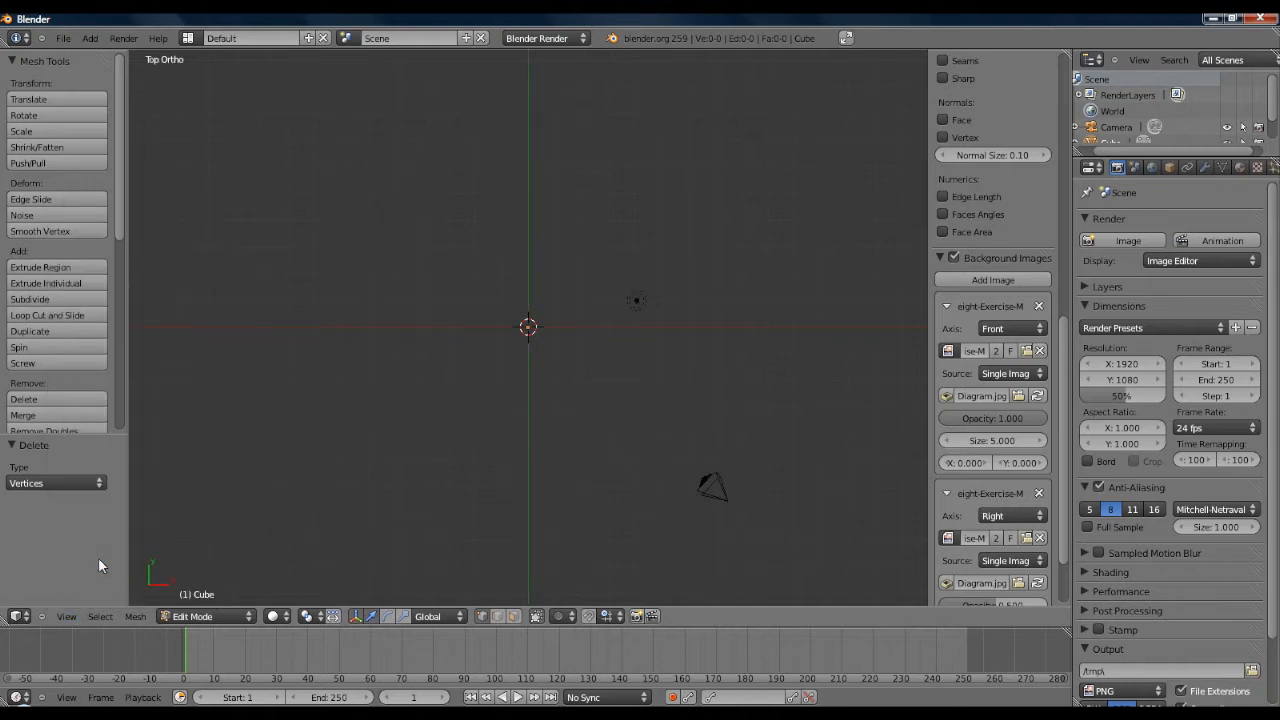
pyautogui.click(68, 616)
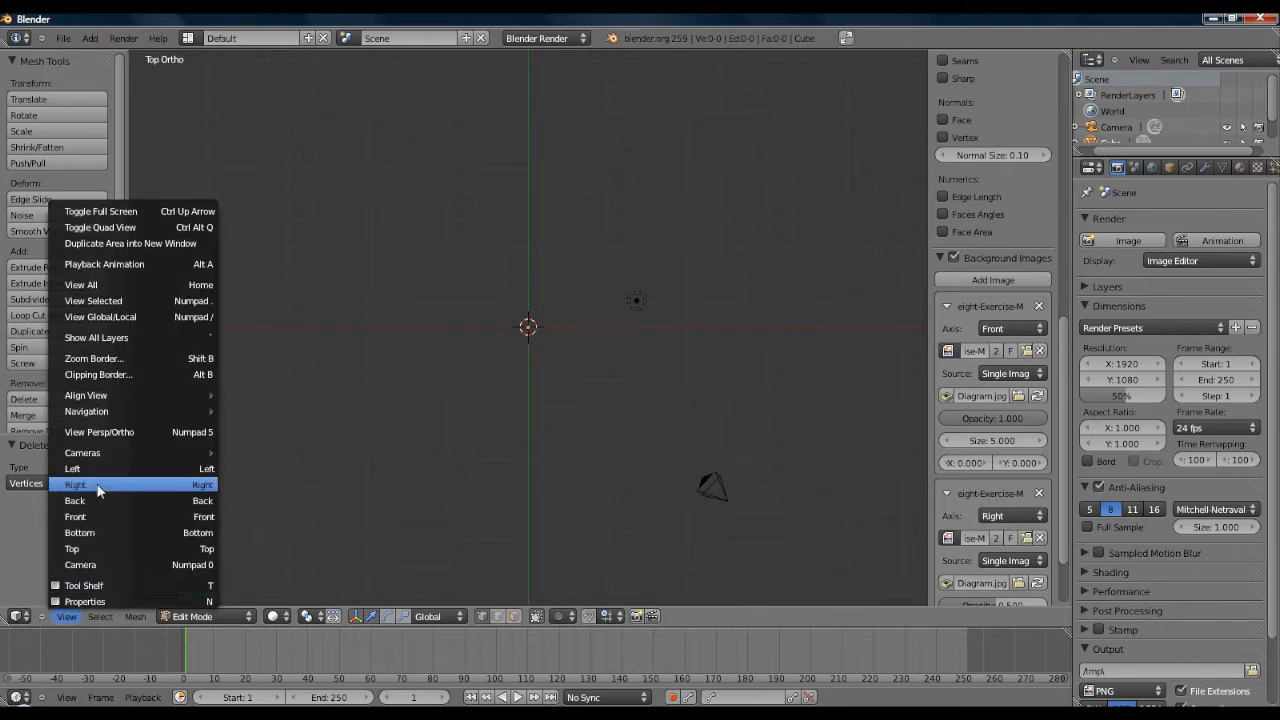
pyautogui.click(92, 484)
pyautogui.scroll(-2, 938, 495)
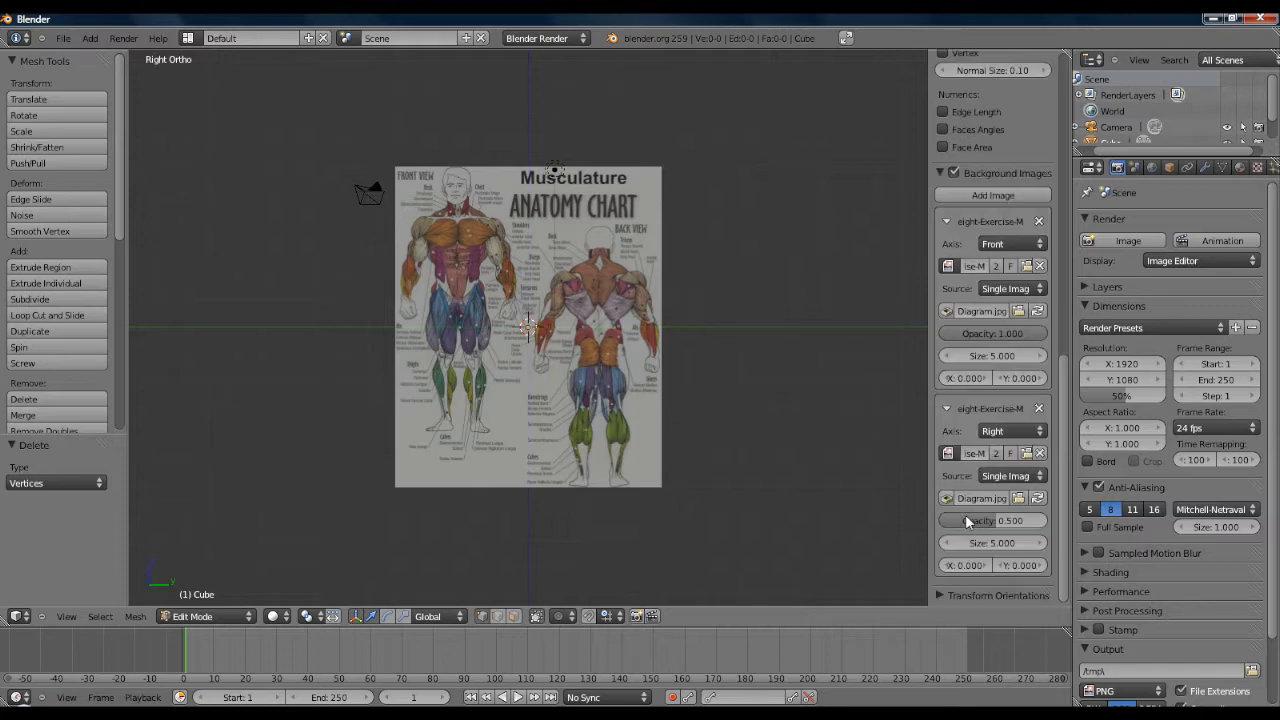
pyautogui.click(66, 616)
pyautogui.click(95, 517)
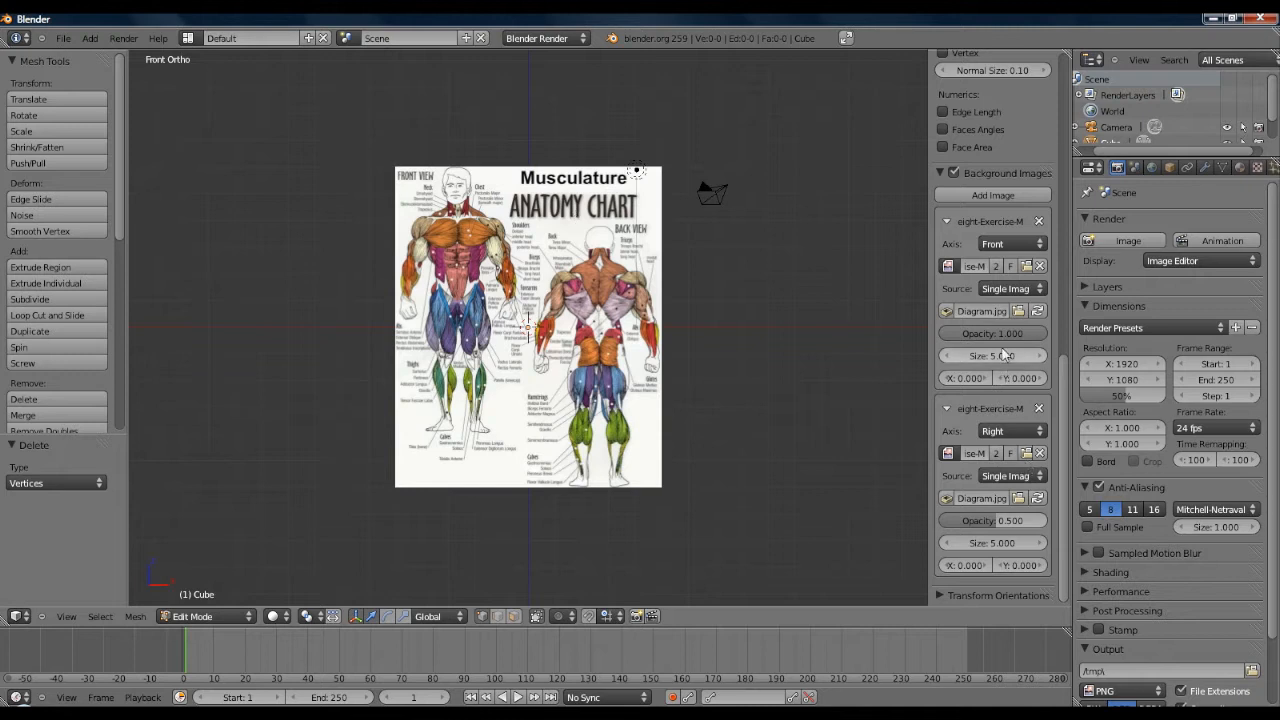
# Step: Remove the background image entry assigned to the Right axis
pyautogui.click(1038, 408)
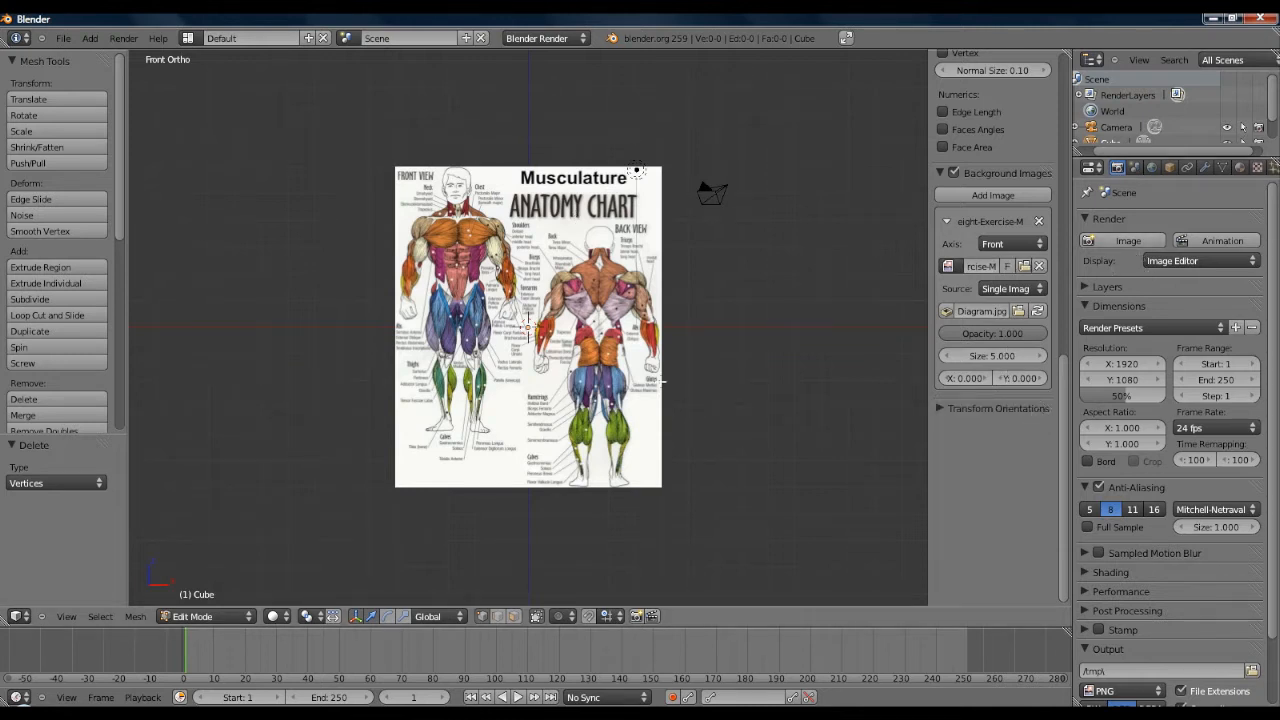
# Step: Examine the muscles of the chart's front-view figure, from the whole body down to a close view of the thighs
pyautogui.scroll(2, 638, 378)
pyautogui.scroll(1, 638, 378)
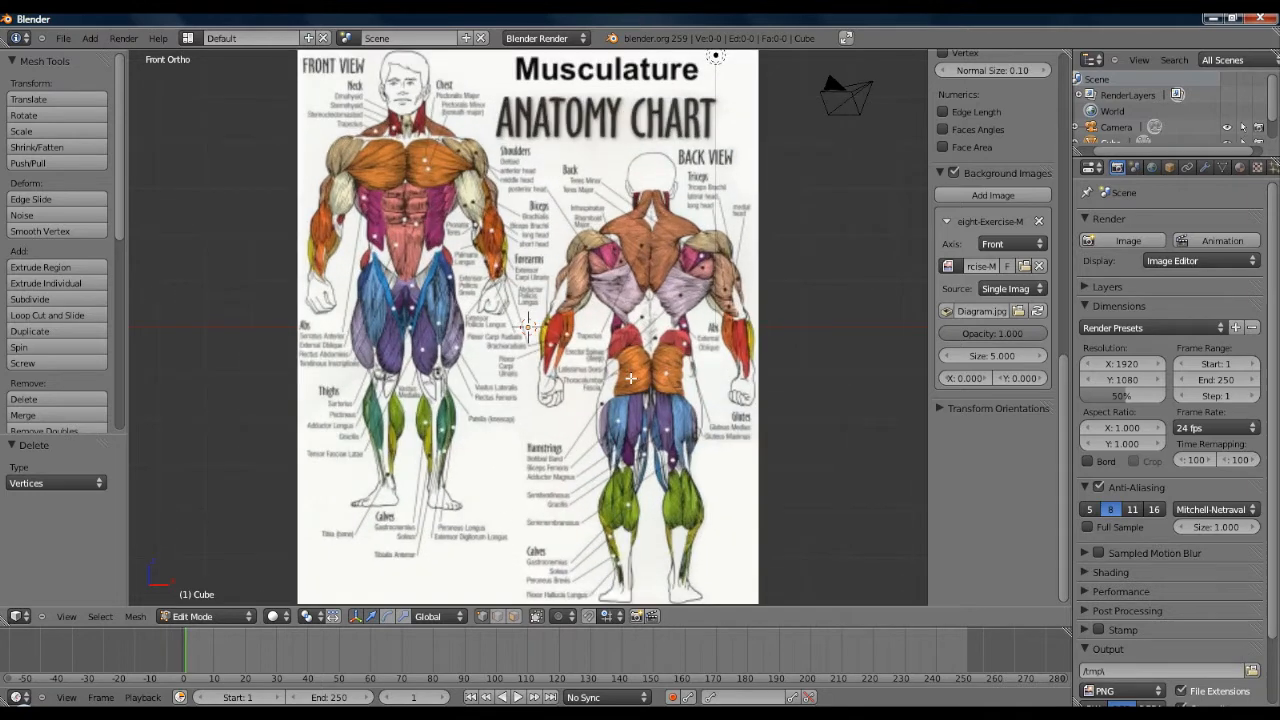
pyautogui.scroll(-1, 631, 378)
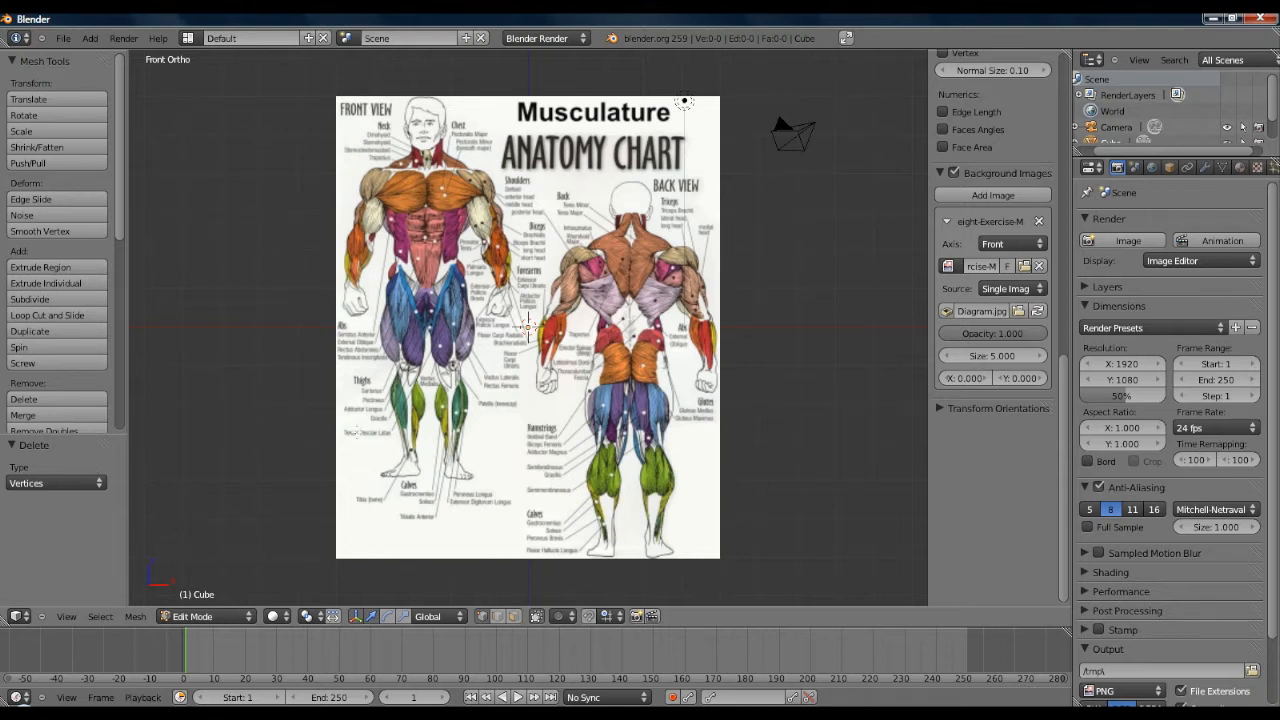
pyautogui.keyDown('shift'); pyautogui.moveTo(420, 402); pyautogui.dragTo(466, 419, button='middle'); pyautogui.keyUp('shift')
pyautogui.keyDown('shift'); pyautogui.moveTo(492, 358); pyautogui.dragTo(434, 359, button='middle'); pyautogui.keyUp('shift')
pyautogui.scroll(-1, 436, 358)
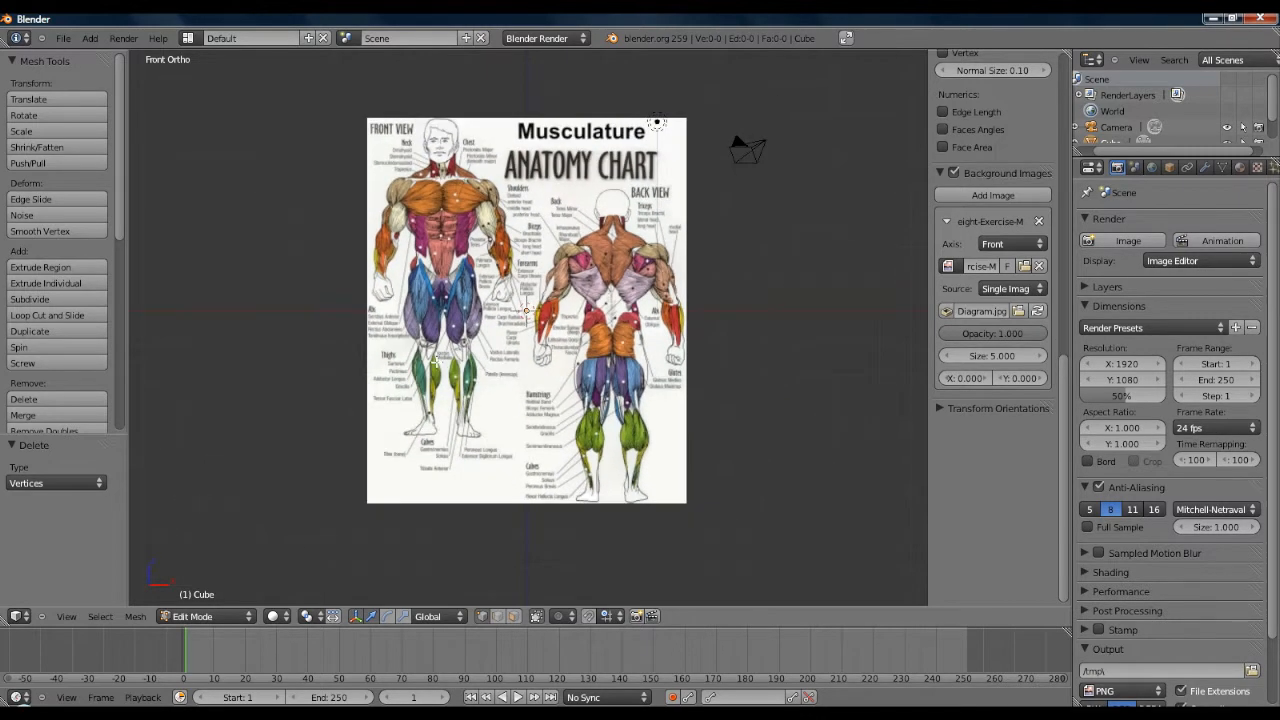
pyautogui.keyDown('shift'); pyautogui.moveTo(436, 372); pyautogui.dragTo(470, 405, button='middle'); pyautogui.keyUp('shift')
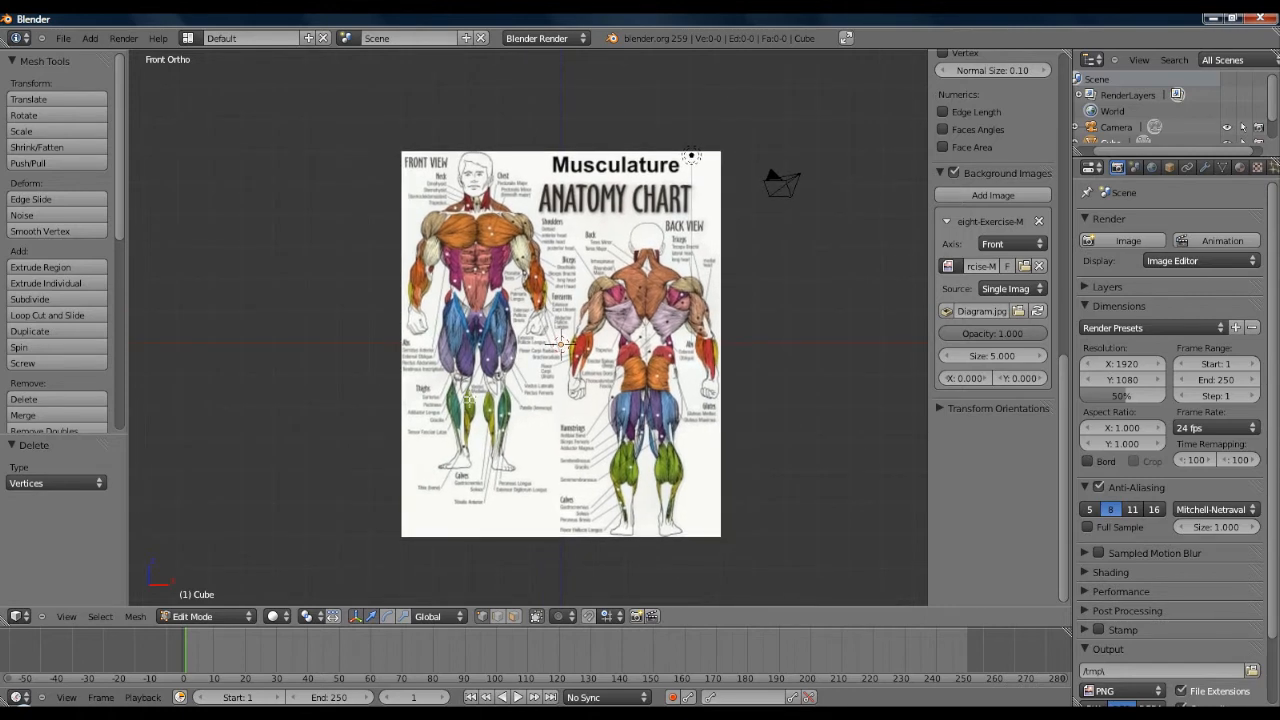
pyautogui.scroll(1, 470, 405)
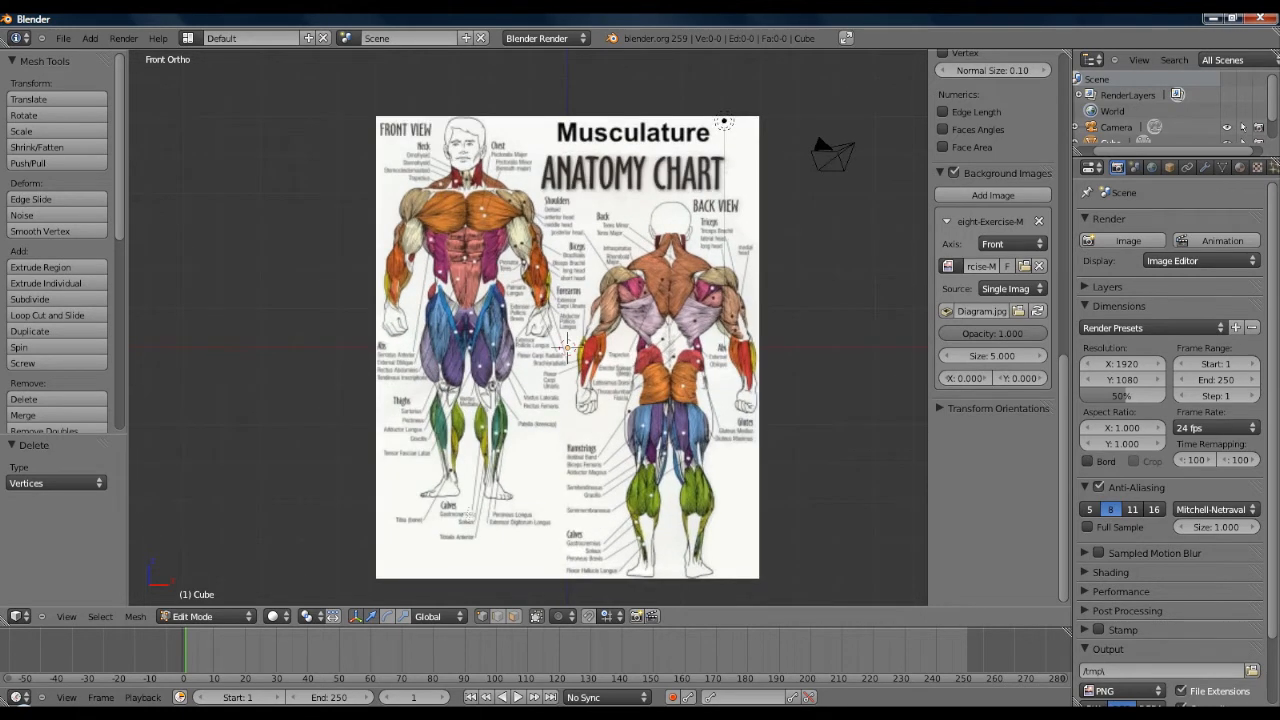
pyautogui.keyDown('shift'); pyautogui.moveTo(490, 393); pyautogui.dragTo(472, 440, button='middle'); pyautogui.keyUp('shift')
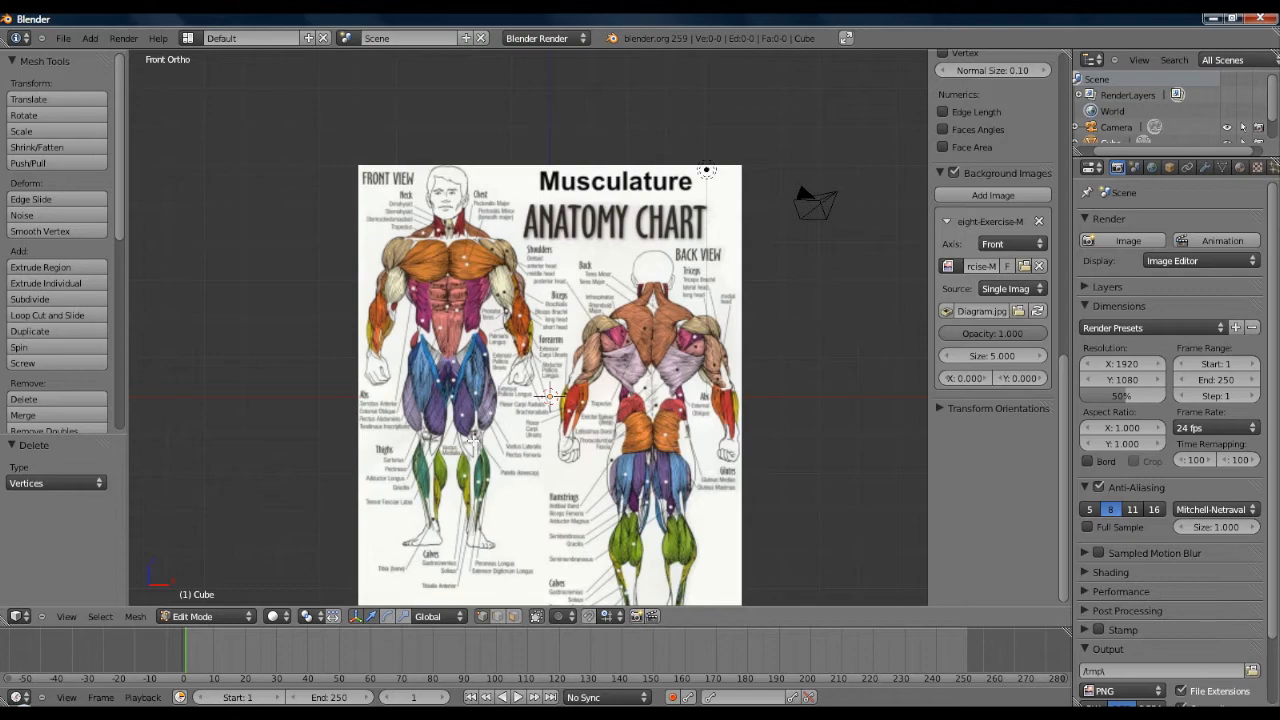
pyautogui.scroll(1, 472, 438)
pyautogui.scroll(1, 468, 445)
pyautogui.scroll(1, 466, 468)
pyautogui.keyDown('shift'); pyautogui.moveTo(472, 455); pyautogui.dragTo(529, 369, button='middle'); pyautogui.keyUp('shift')
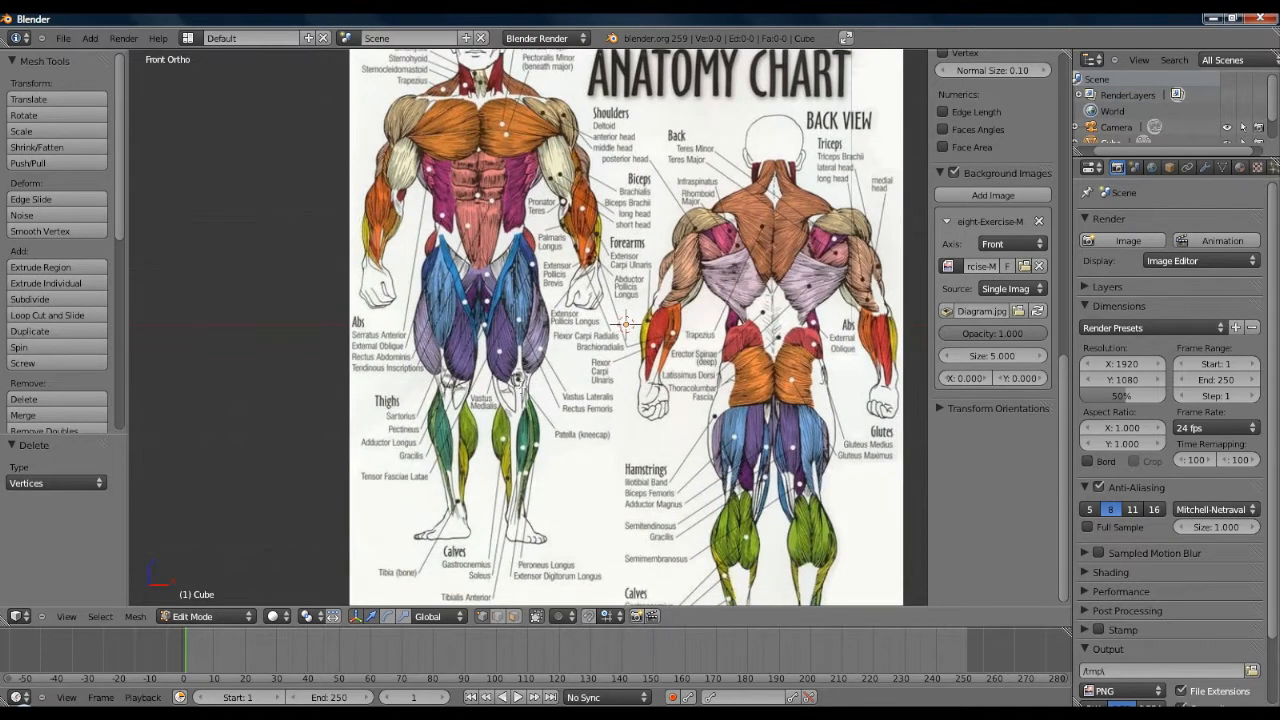
pyautogui.click(201, 617)
pyautogui.keyDown('shift'); pyautogui.moveTo(479, 357); pyautogui.dragTo(494, 464, button='middle'); pyautogui.keyUp('shift')
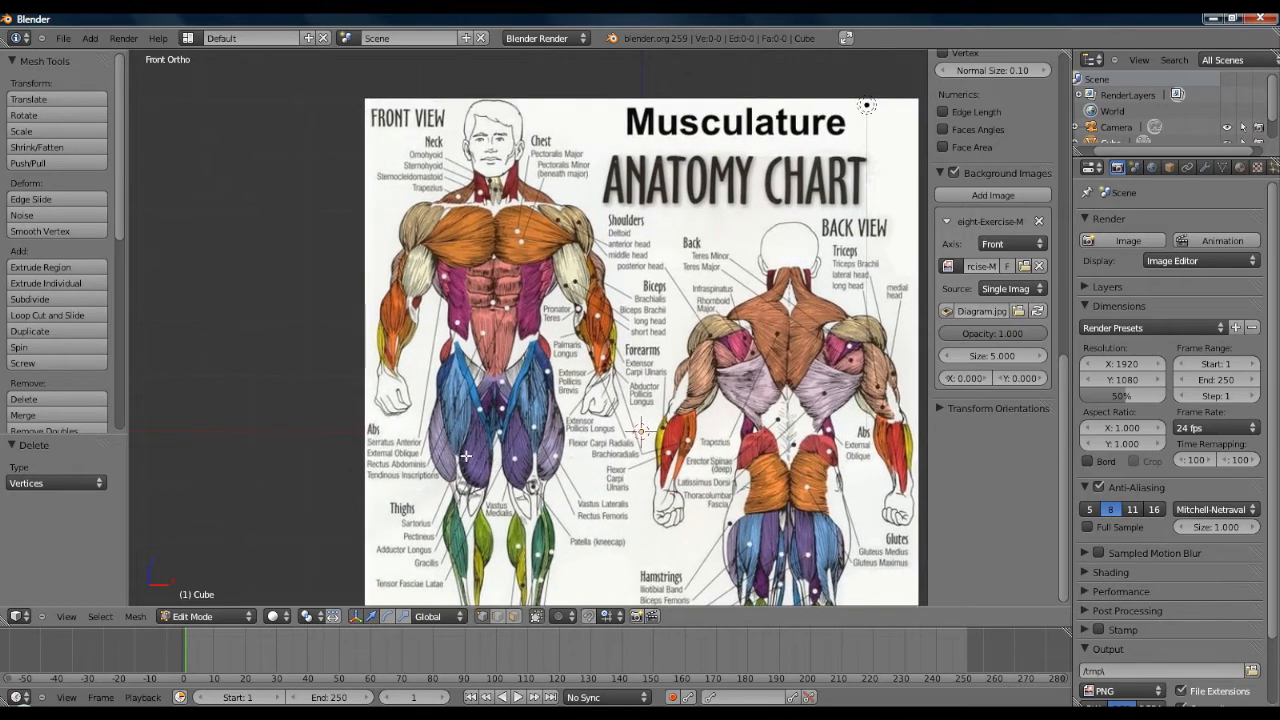
pyautogui.scroll(1, 445, 355)
pyautogui.scroll(-2, 443, 427)
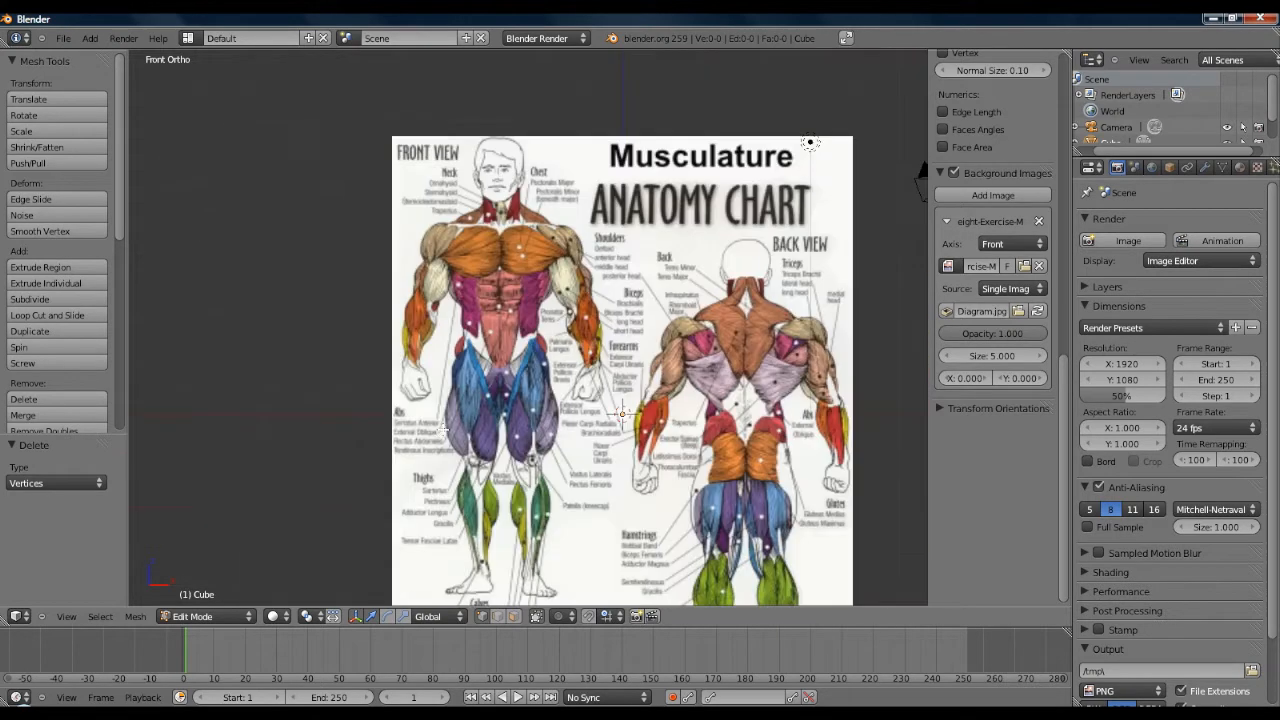
pyautogui.scroll(4, 537, 214)
pyautogui.scroll(-3, 479, 399)
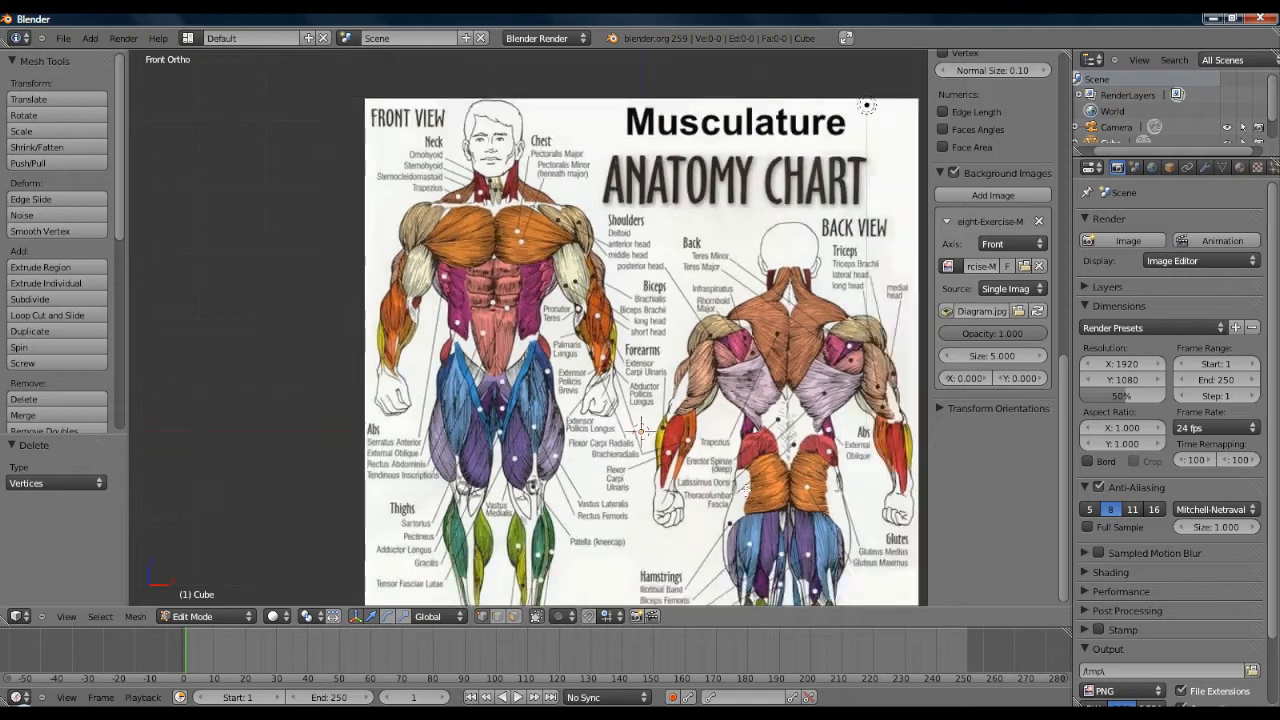
pyautogui.scroll(4, 542, 472)
pyautogui.keyDown('shift'); pyautogui.moveTo(480, 500); pyautogui.dragTo(520, 397, button='middle'); pyautogui.keyUp('shift')
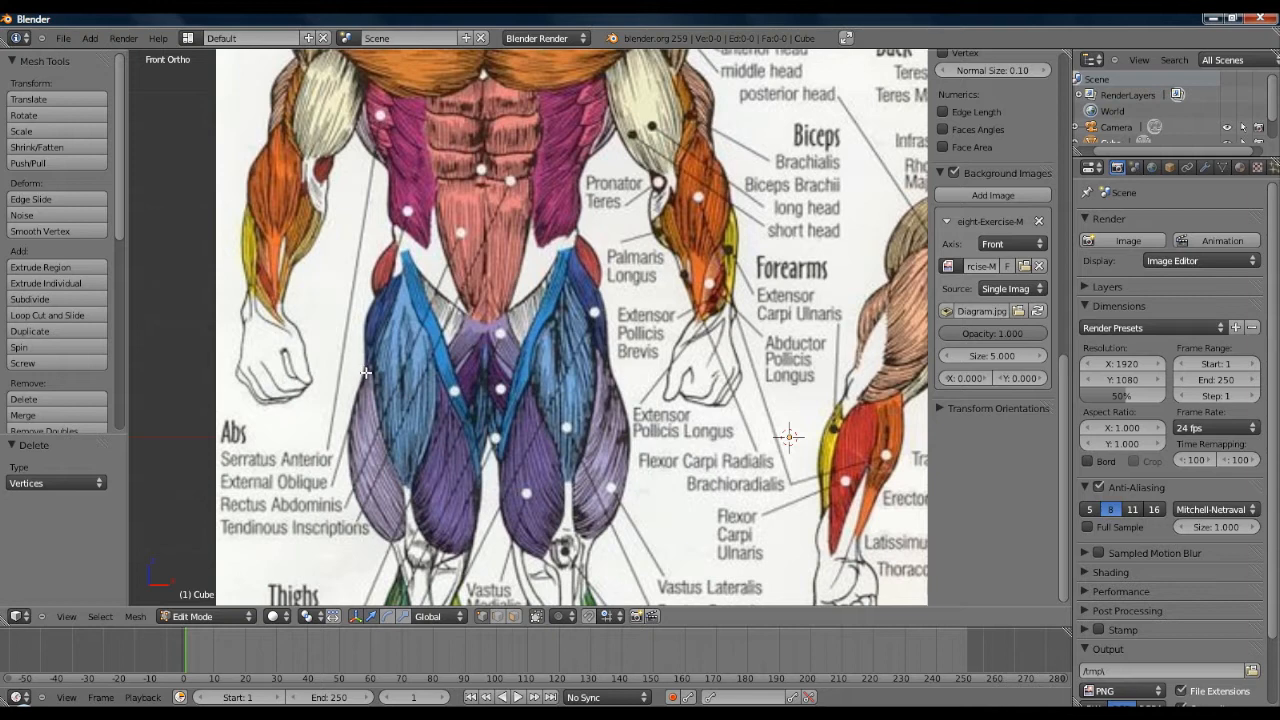
pyautogui.keyDown('ctrl'); pyautogui.click(366, 372); pyautogui.keyUp('ctrl')
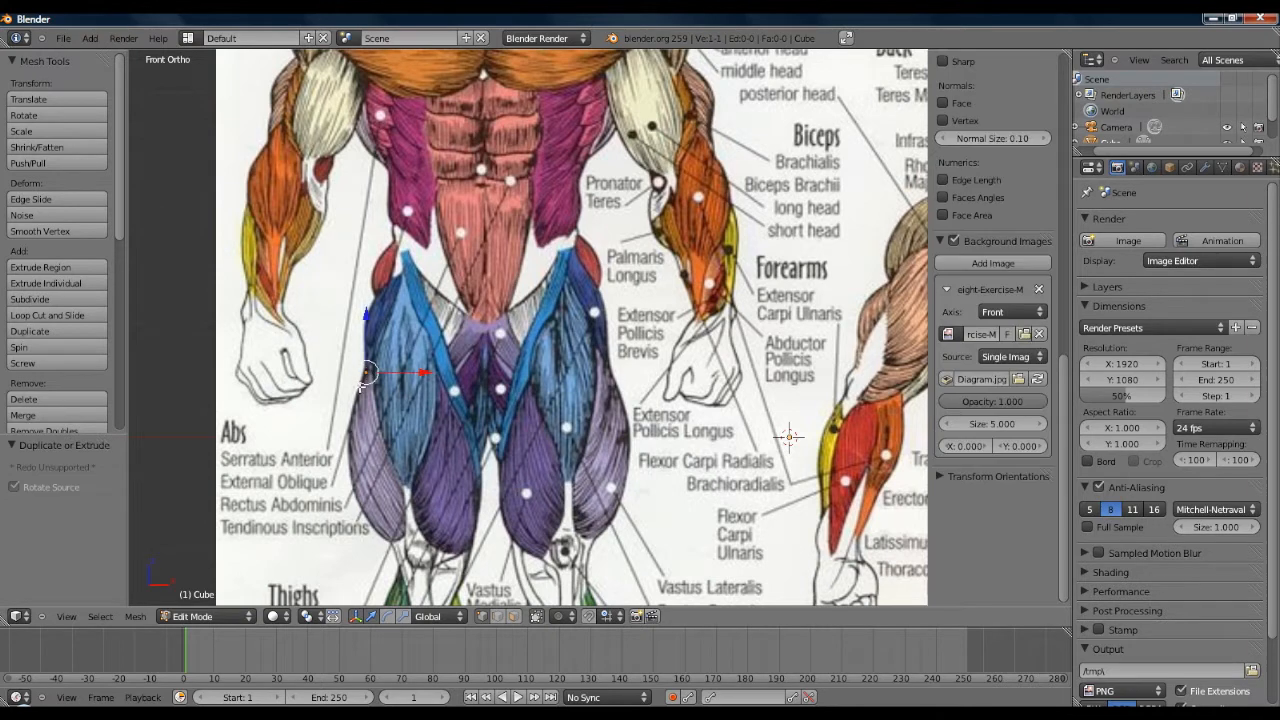
pyautogui.keyDown('ctrl'); pyautogui.click(349, 445); pyautogui.keyUp('ctrl')
pyautogui.keyDown('ctrl'); pyautogui.click(357, 504); pyautogui.keyUp('ctrl')
pyautogui.keyDown('ctrl'); pyautogui.click(381, 529); pyautogui.keyUp('ctrl')
pyautogui.scroll(-1, 401, 524)
pyautogui.scroll(1, 404, 518)
pyautogui.hotkey('ctrl', 'z')
pyautogui.hotkey('ctrl', 'z')
pyautogui.hotkey('ctrl', 'z')
pyautogui.hotkey('ctrl', 'z')
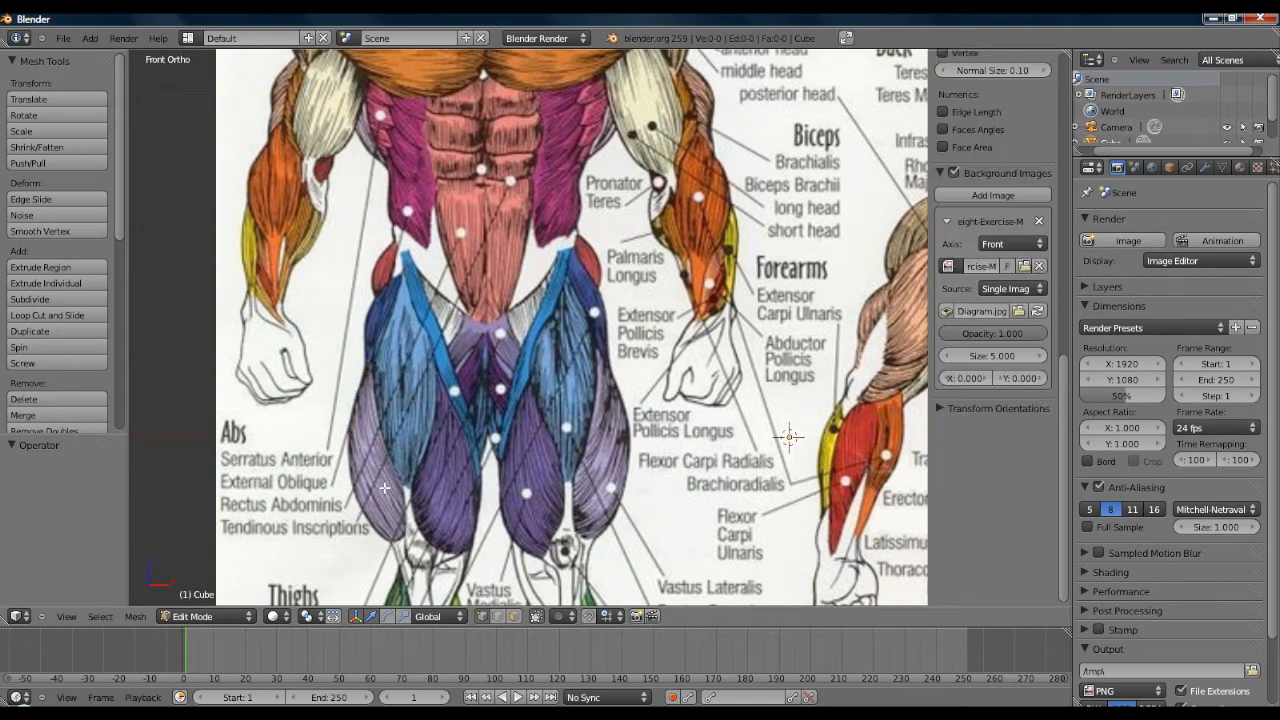
# Step: Trace a vertex chain from the top of the light-blue muscle on the front-view figure's right thigh down its outer edge to the lower tip
pyautogui.keyDown('ctrl'); pyautogui.click(404, 281); pyautogui.keyUp('ctrl')
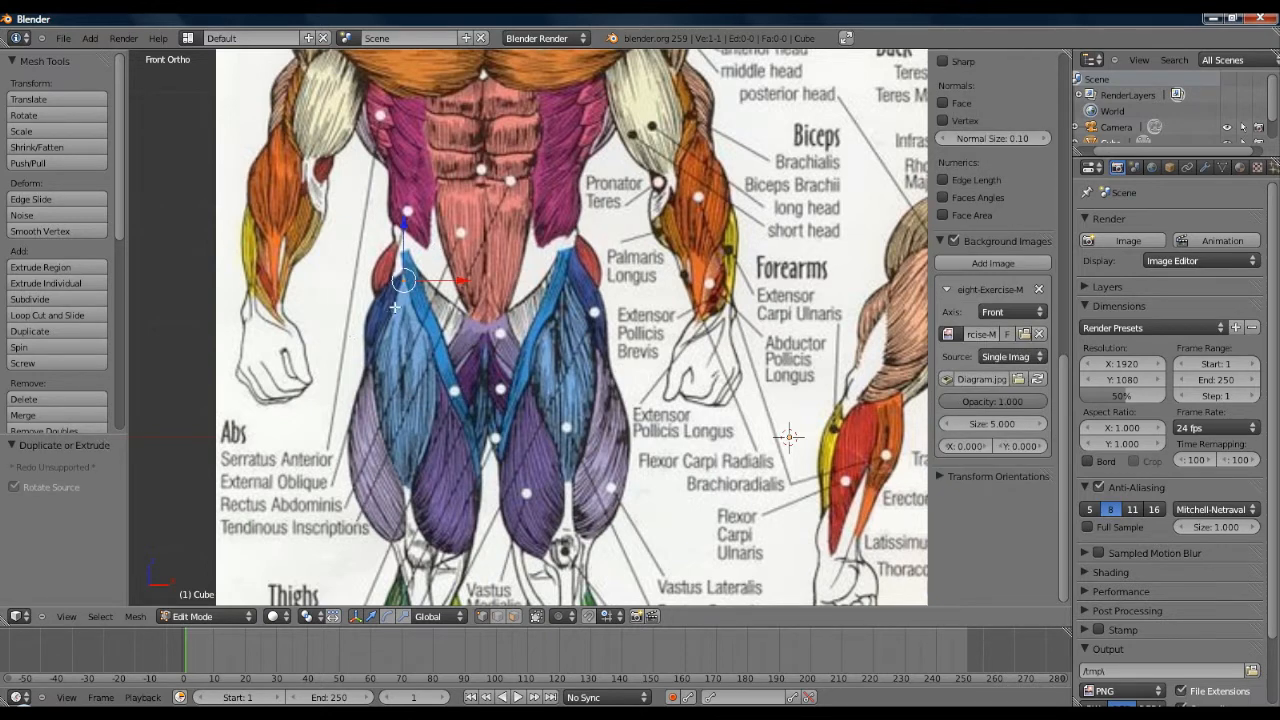
pyautogui.press('g')
pyautogui.keyDown('ctrl'); pyautogui.click(370, 369); pyautogui.keyUp('ctrl')
pyautogui.keyDown('ctrl'); pyautogui.click(379, 437); pyautogui.keyUp('ctrl')
pyautogui.keyDown('ctrl'); pyautogui.click(403, 485); pyautogui.keyUp('ctrl')
pyautogui.keyDown('ctrl'); pyautogui.click(409, 487); pyautogui.keyUp('ctrl')
# Step: Continue the vertex chain up the light-blue muscle's inner edge, adjusting the last vertices onto the outline, and close it at the top vertex
pyautogui.keyDown('ctrl'); pyautogui.click(424, 462); pyautogui.keyUp('ctrl')
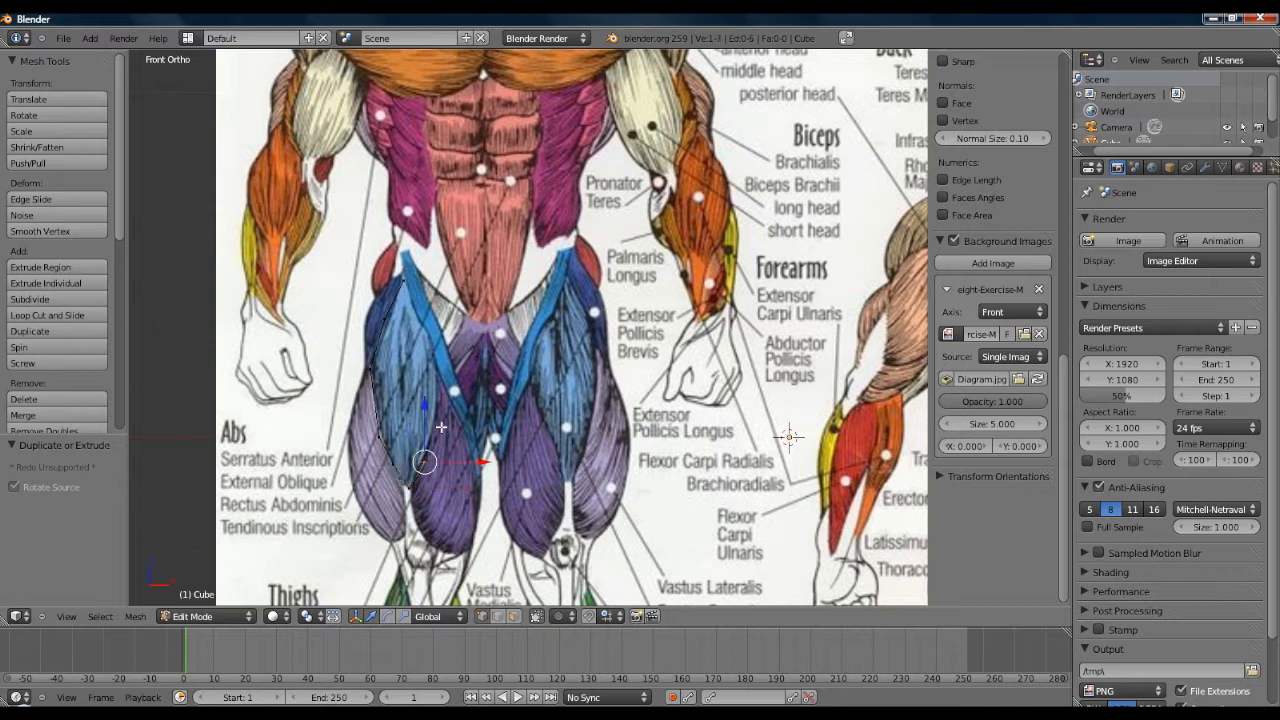
pyautogui.keyDown('ctrl'); pyautogui.click(435, 431); pyautogui.keyUp('ctrl')
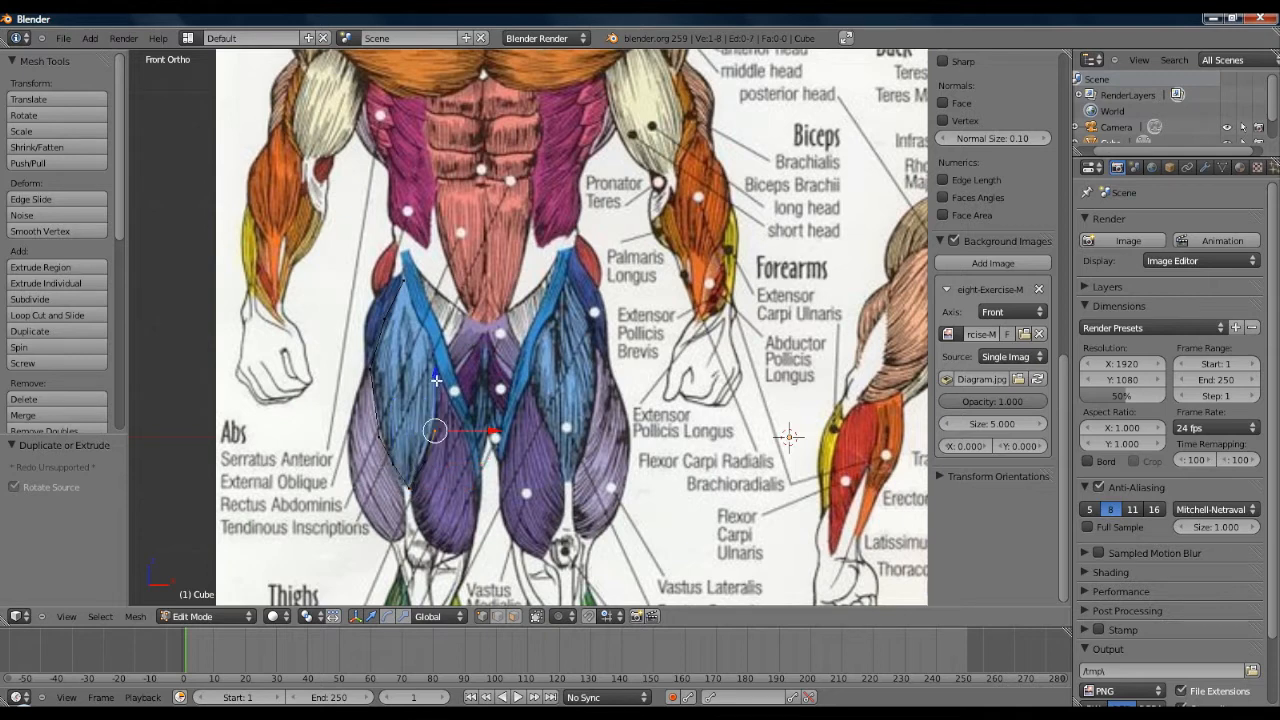
pyautogui.keyDown('ctrl'); pyautogui.click(451, 377); pyautogui.keyUp('ctrl')
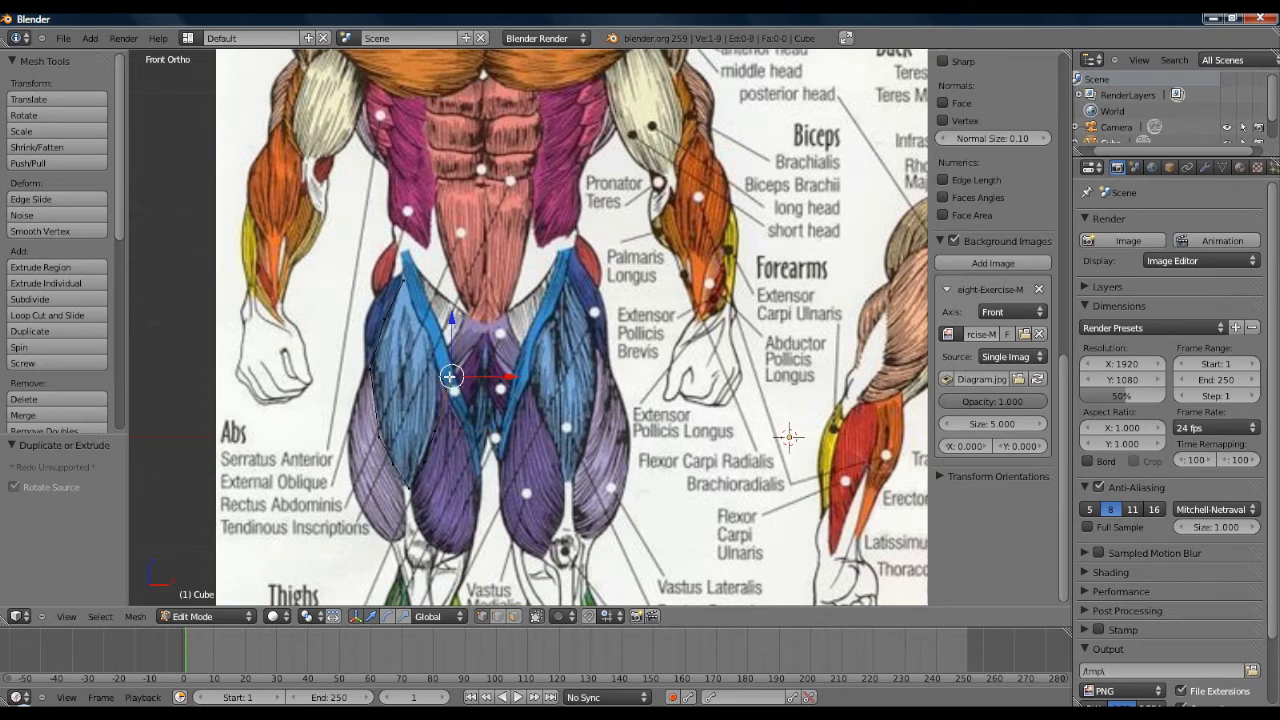
pyautogui.press('g')
pyautogui.click(433, 368)
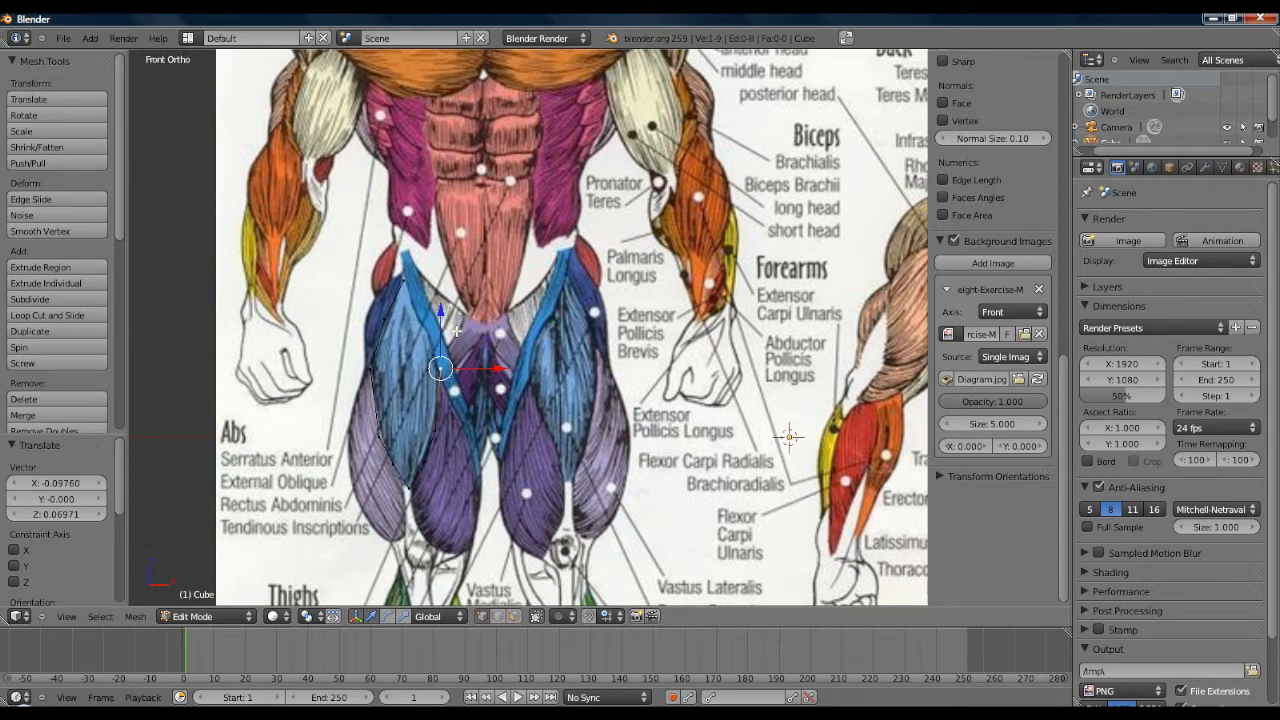
pyautogui.keyDown('ctrl'); pyautogui.click(455, 331); pyautogui.keyUp('ctrl')
pyautogui.press('g')
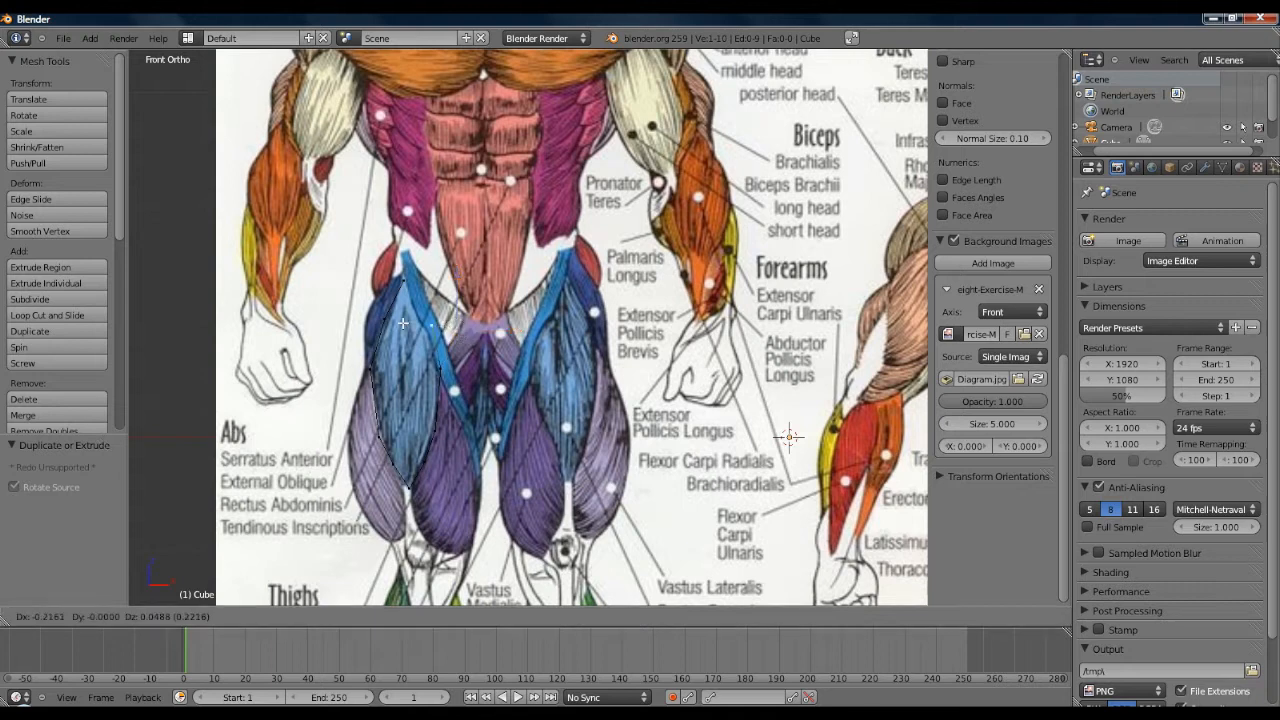
pyautogui.click(420, 319)
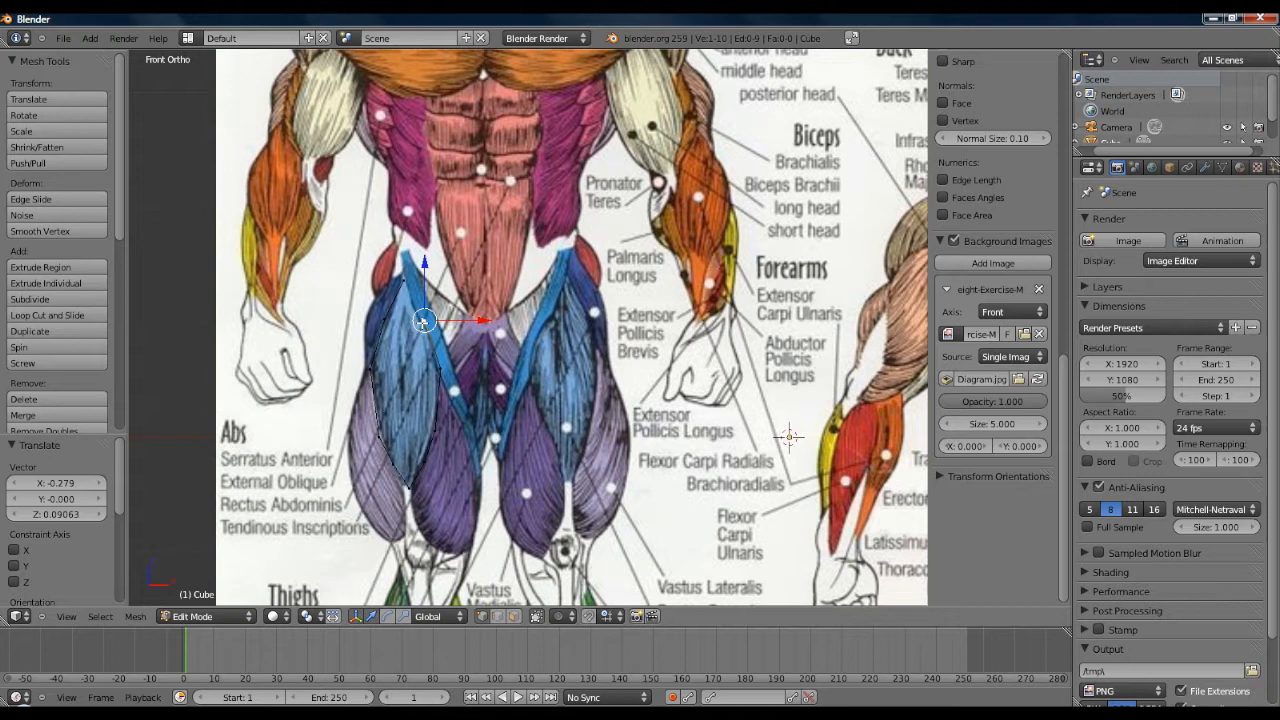
pyautogui.keyDown('shift'); pyautogui.rightClick(403, 285); pyautogui.keyUp('shift')
pyautogui.press('f')
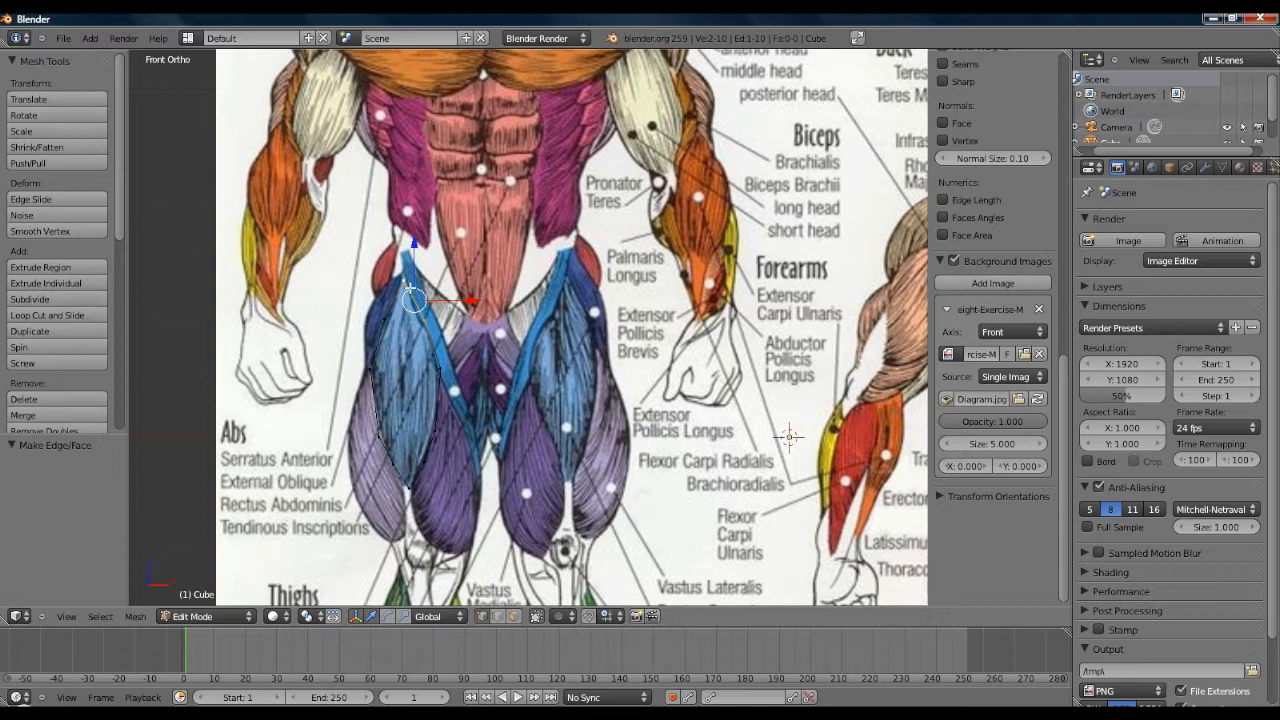
# Step: Extrude a second vertex chain inside the outline, from the top vertex down along the inner edge and around the lower tip
pyautogui.rightClick(403, 283)
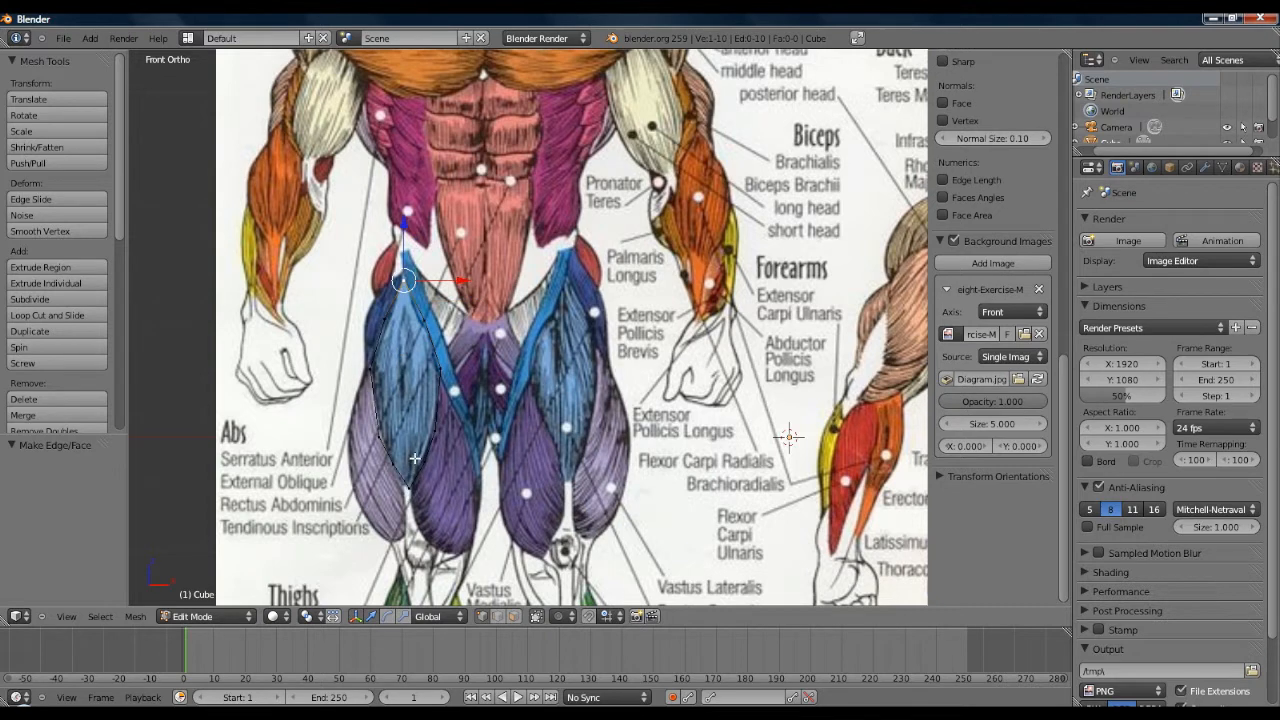
pyautogui.rightClick(408, 488)
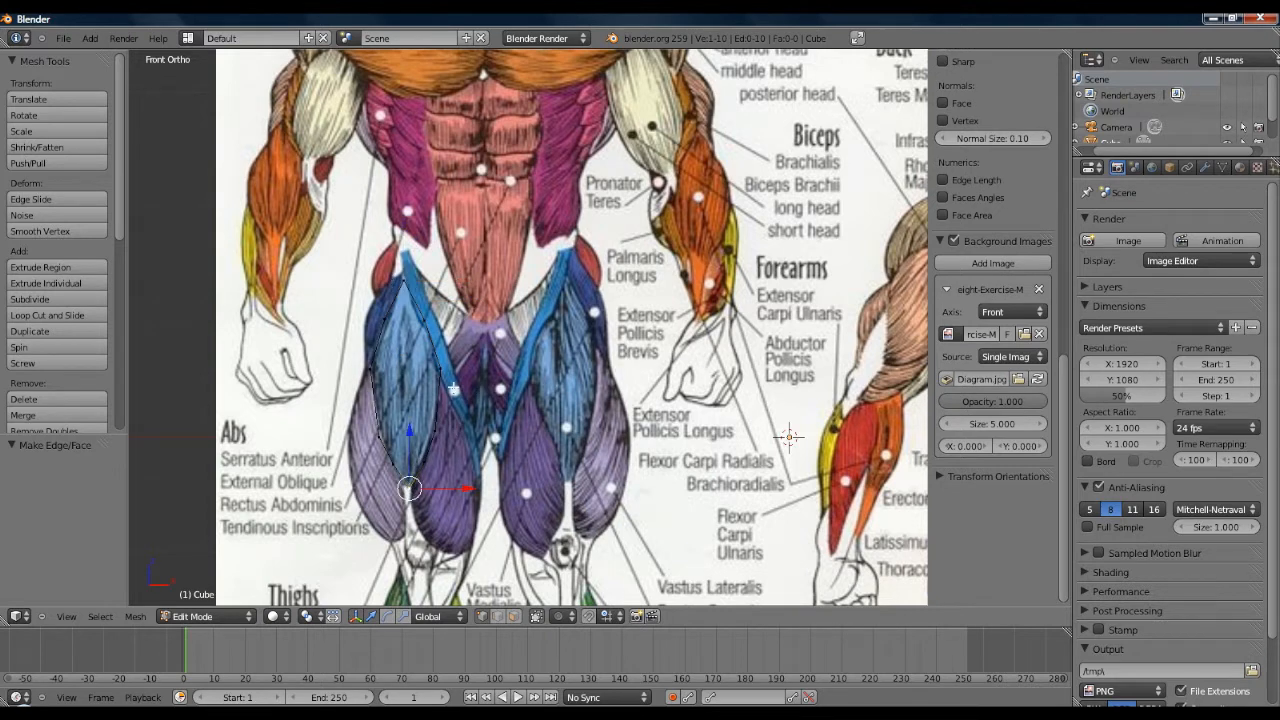
pyautogui.rightClick(404, 284)
pyautogui.keyDown('ctrl'); pyautogui.click(413, 324); pyautogui.keyUp('ctrl')
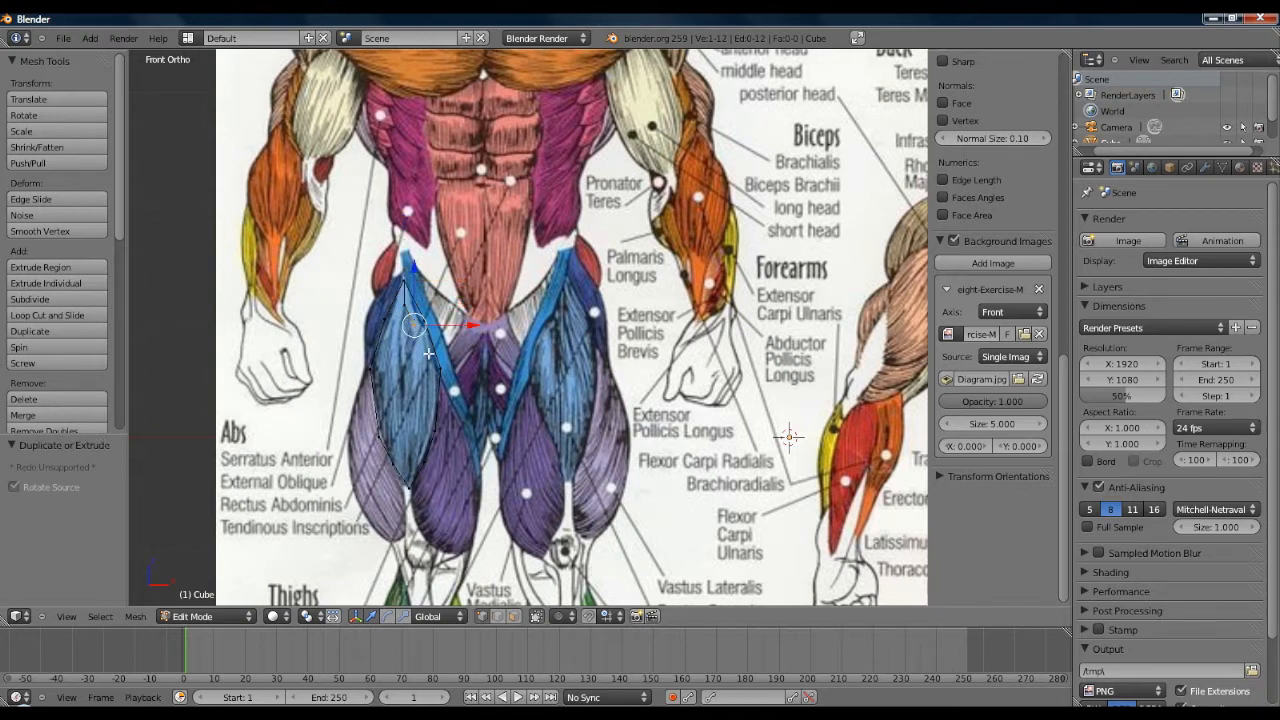
pyautogui.keyDown('ctrl'); pyautogui.click(425, 370); pyautogui.keyUp('ctrl')
pyautogui.keyDown('ctrl'); pyautogui.click(418, 438); pyautogui.keyUp('ctrl')
pyautogui.keyDown('ctrl'); pyautogui.click(413, 460); pyautogui.keyUp('ctrl')
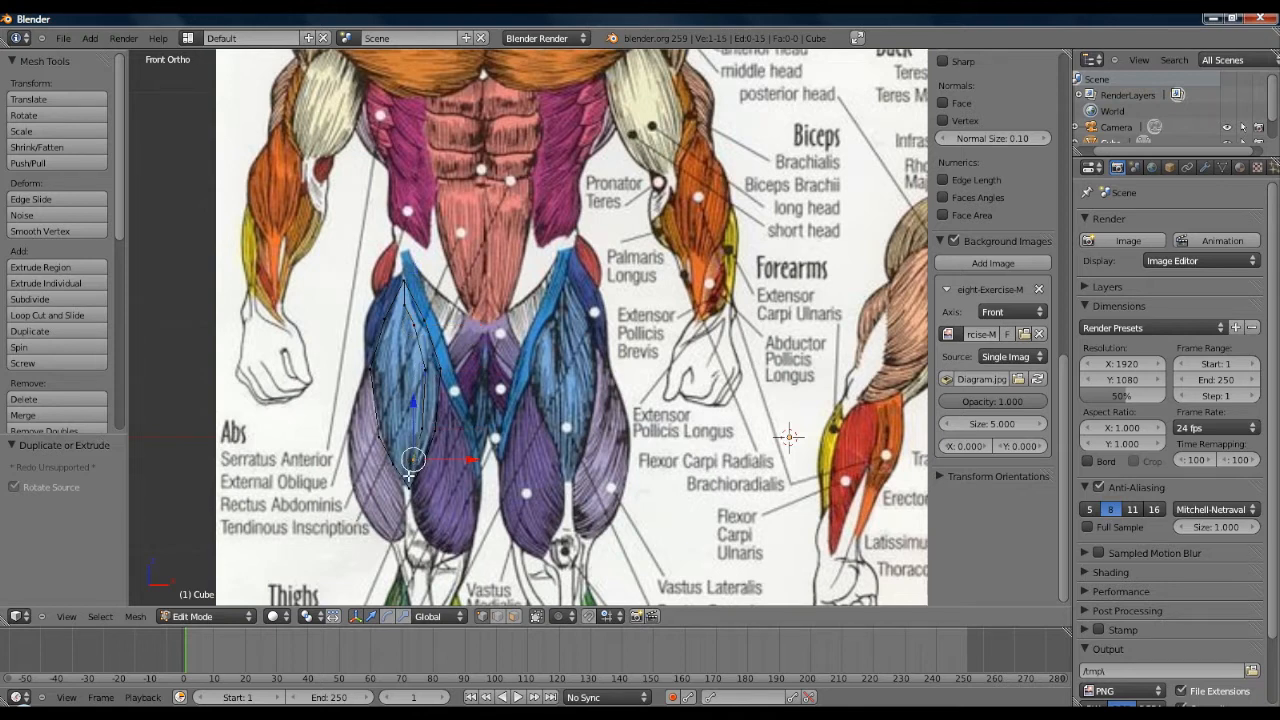
pyautogui.press('e')
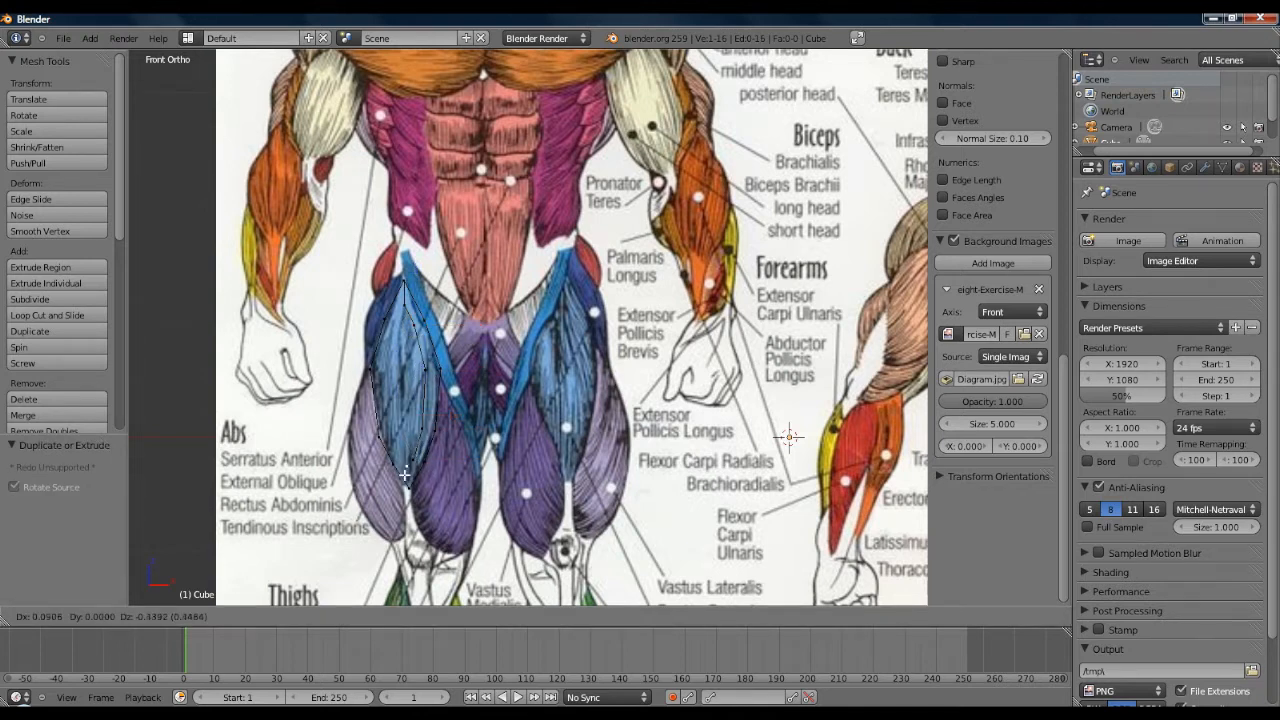
pyautogui.click(407, 474)
pyautogui.keyDown('ctrl'); pyautogui.click(397, 445); pyautogui.keyUp('ctrl')
pyautogui.press('g')
pyautogui.click(400, 457)
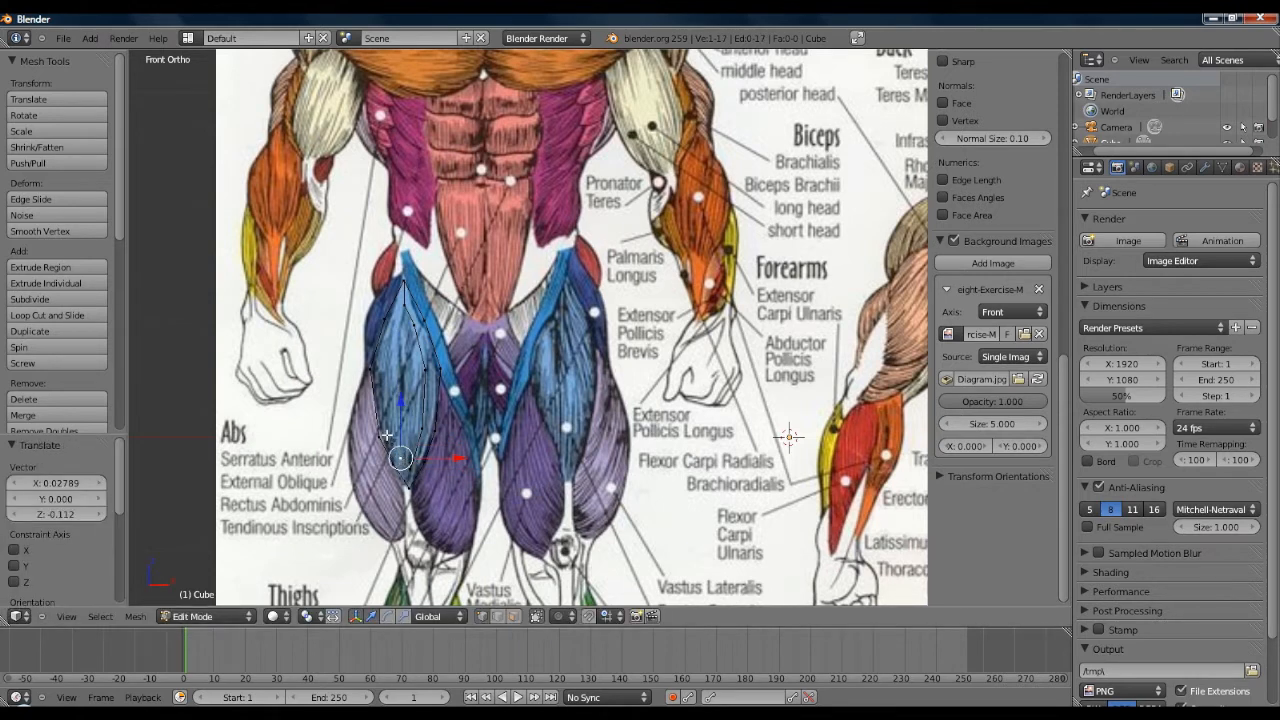
# Step: Extrude vertices inside the outline from its top down along the outer edge, then join the last one to the chain's lower end
pyautogui.keyDown('ctrl'); pyautogui.click(405, 302); pyautogui.keyUp('ctrl')
pyautogui.keyDown('ctrl'); pyautogui.click(396, 324); pyautogui.keyUp('ctrl')
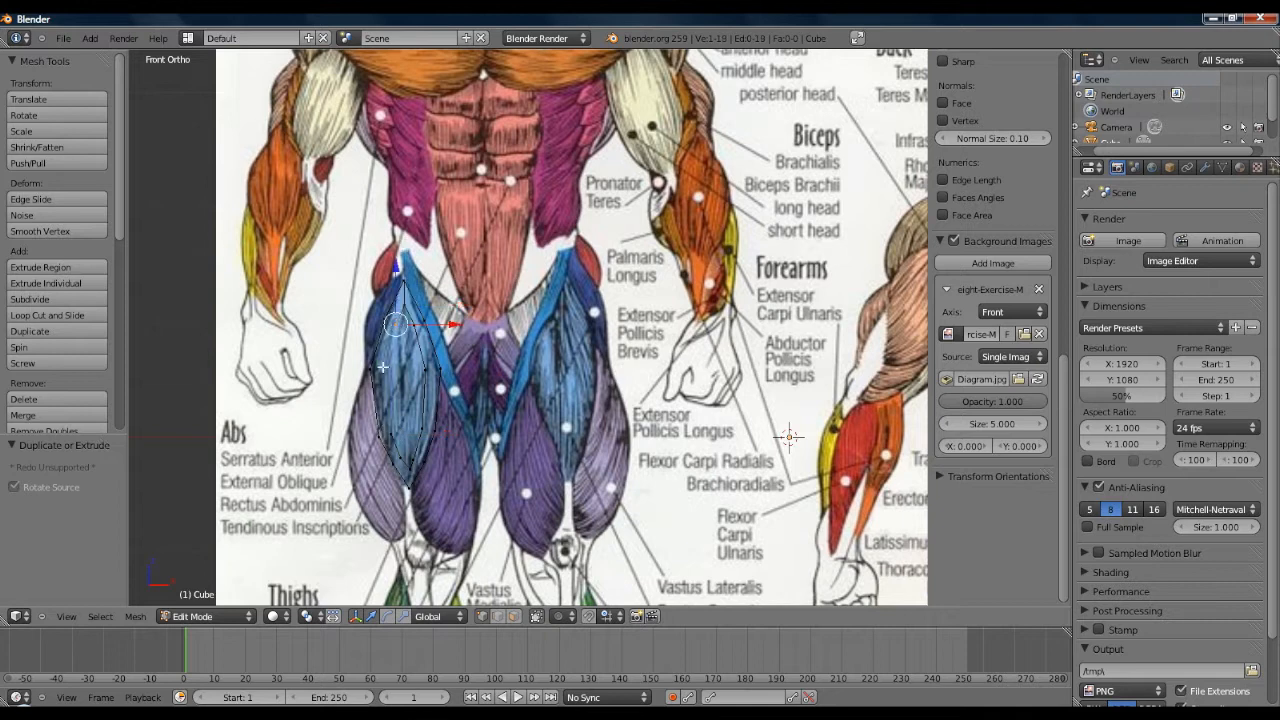
pyautogui.keyDown('ctrl'); pyautogui.click(383, 371); pyautogui.keyUp('ctrl')
pyautogui.keyDown('shift'); pyautogui.click(389, 432); pyautogui.keyUp('shift')
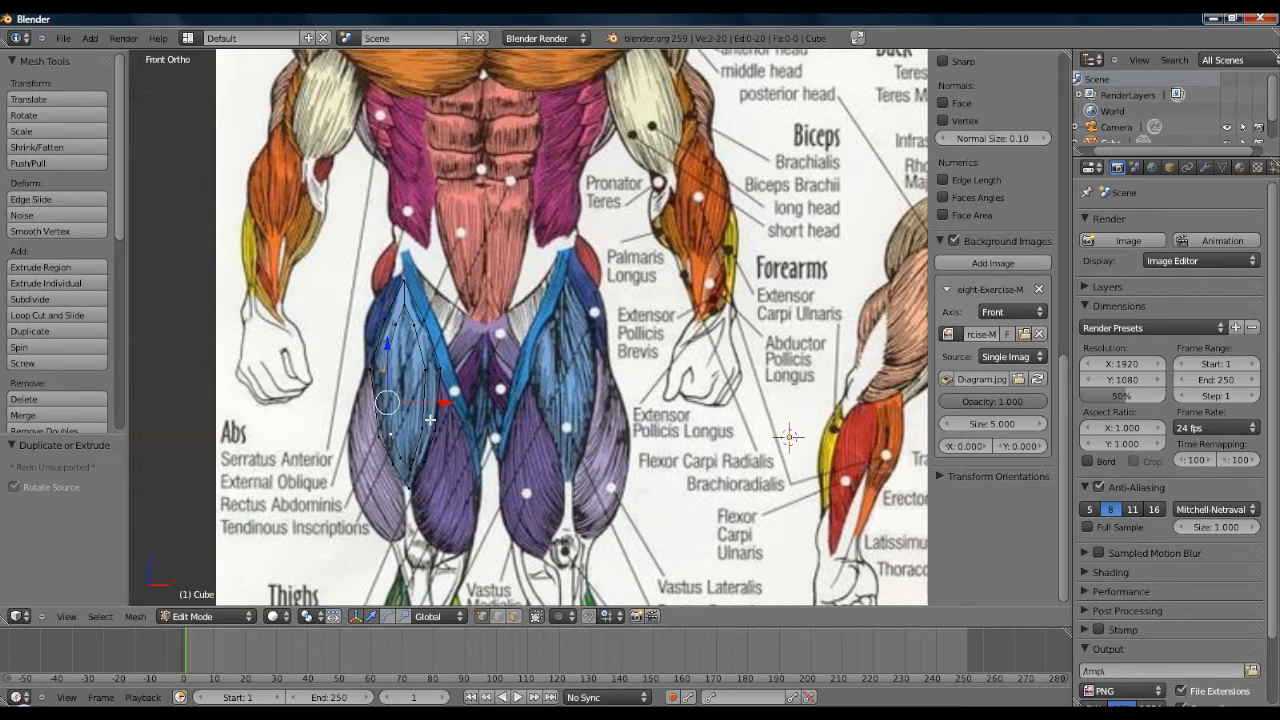
pyautogui.press('f')
# Step: Extrude a vertex chain down the middle of the muscle from the inner loop's top vertex and join it to the lower inner vertices
pyautogui.rightClick(404, 310)
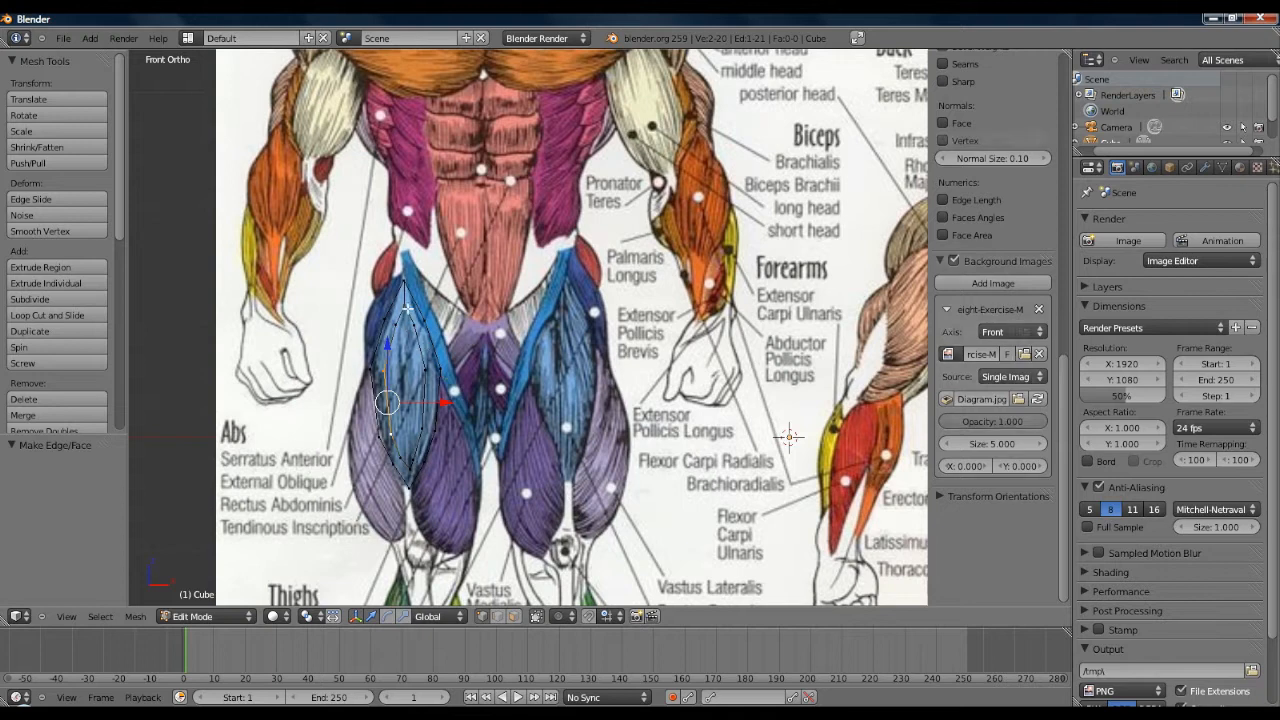
pyautogui.keyDown('shift'); pyautogui.rightClick(402, 312); pyautogui.keyUp('shift')
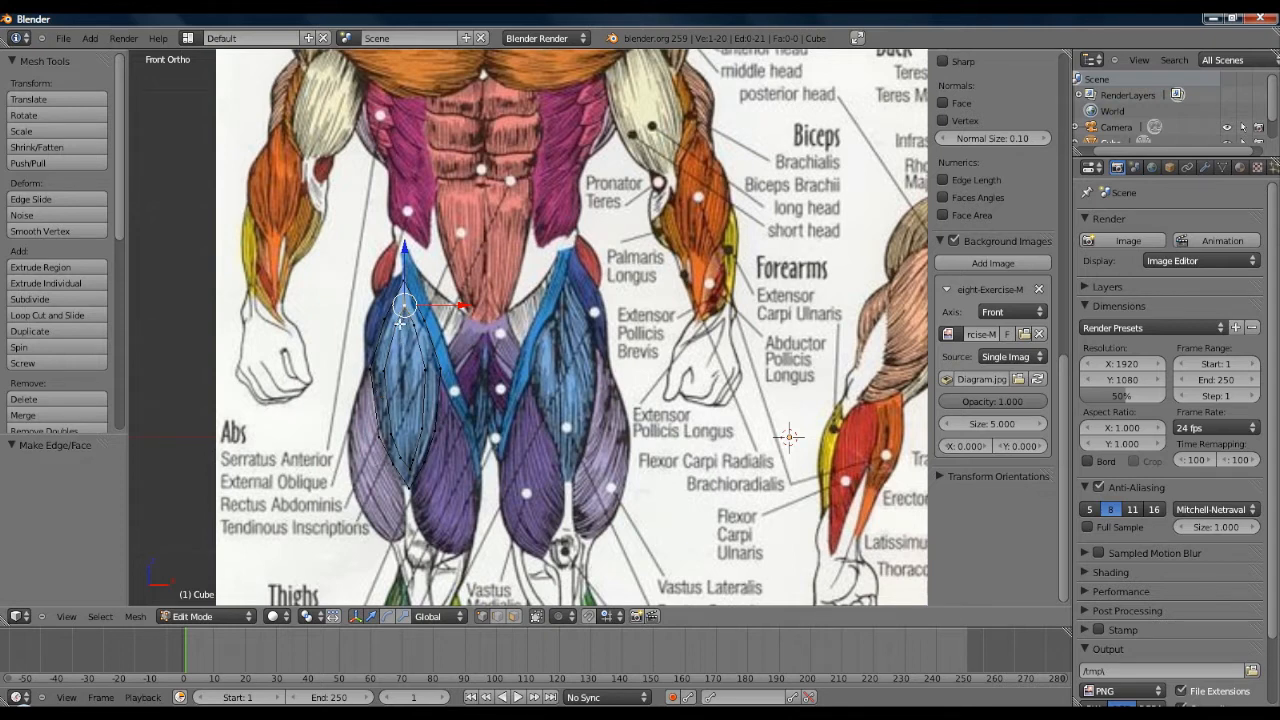
pyautogui.keyDown('ctrl'); pyautogui.click(406, 328); pyautogui.keyUp('ctrl')
pyautogui.keyDown('ctrl'); pyautogui.click(405, 376); pyautogui.keyUp('ctrl')
pyautogui.keyDown('ctrl'); pyautogui.click(406, 436); pyautogui.keyUp('ctrl')
pyautogui.keyDown('ctrl'); pyautogui.click(408, 457); pyautogui.keyUp('ctrl')
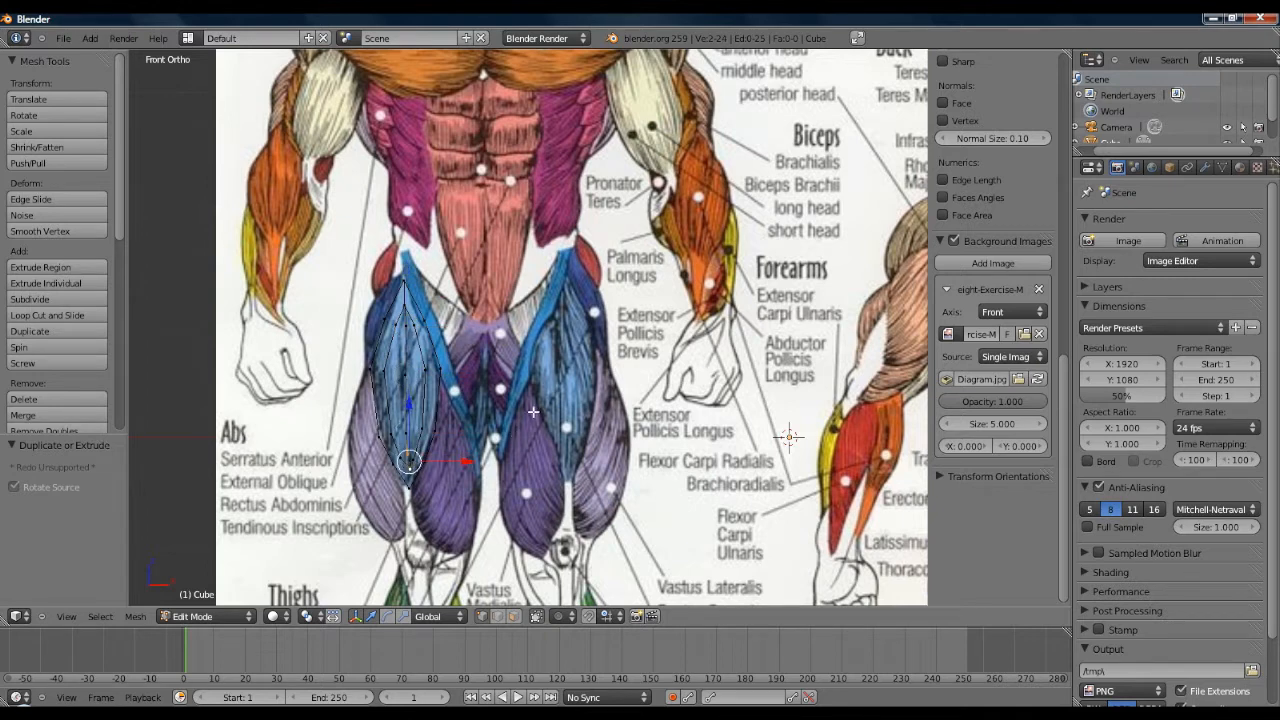
pyautogui.press('f')
# Step: Adjust the positions of the inner vertices just above the muscle's lower tip
pyautogui.rightClick(413, 458)
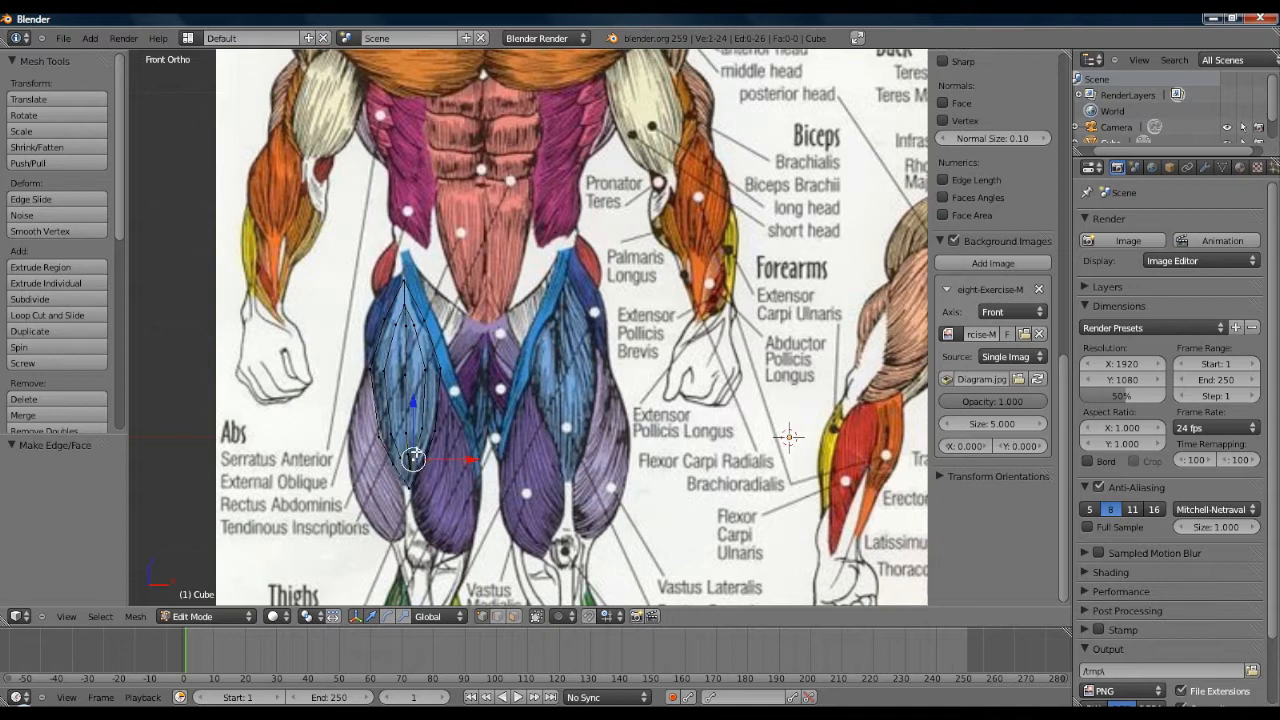
pyautogui.press('g')
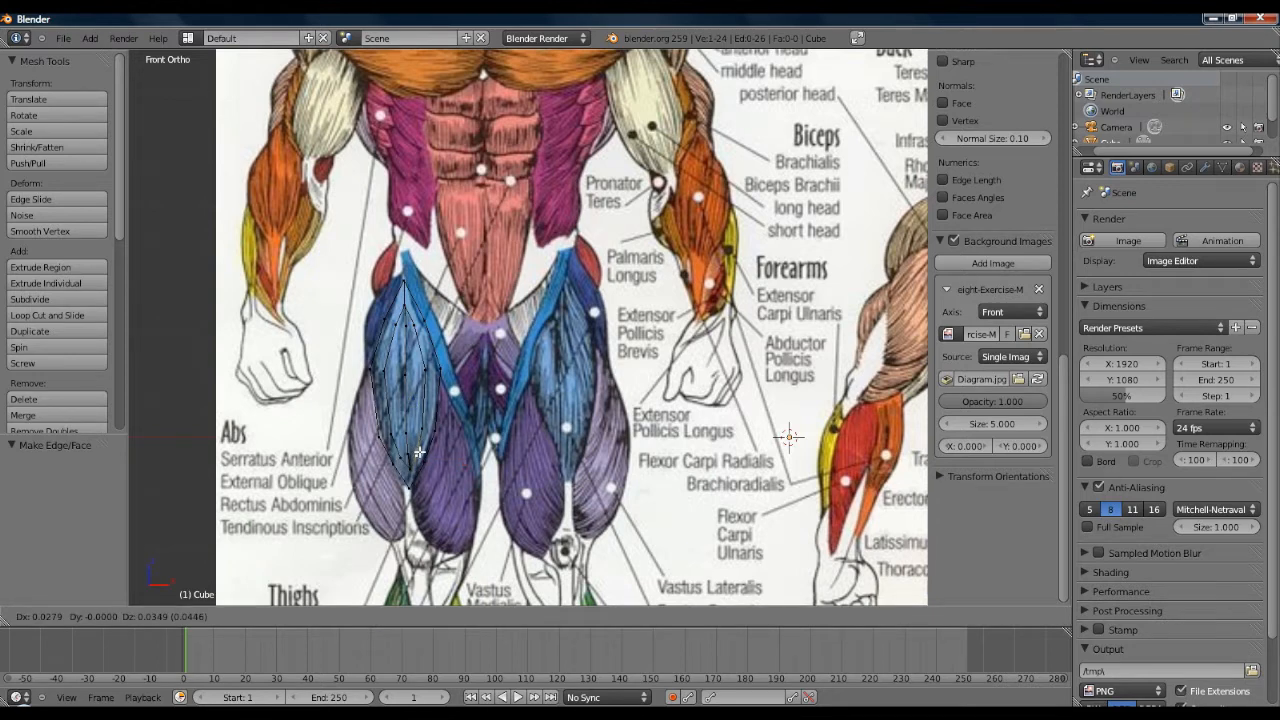
pyautogui.click(419, 452)
pyautogui.press('g')
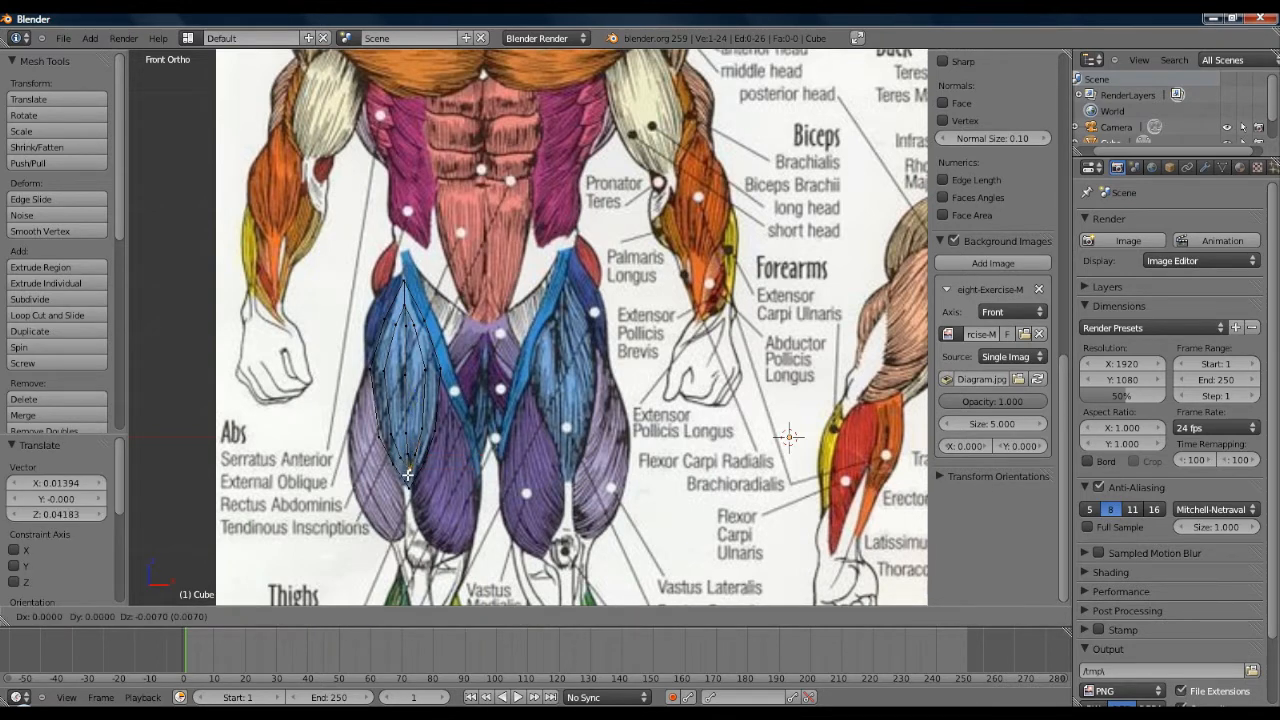
pyautogui.click(408, 475)
# Step: Try to fill a face between the top vertices and their neighbours on the inner edge, and undo it
pyautogui.rightClick(406, 295)
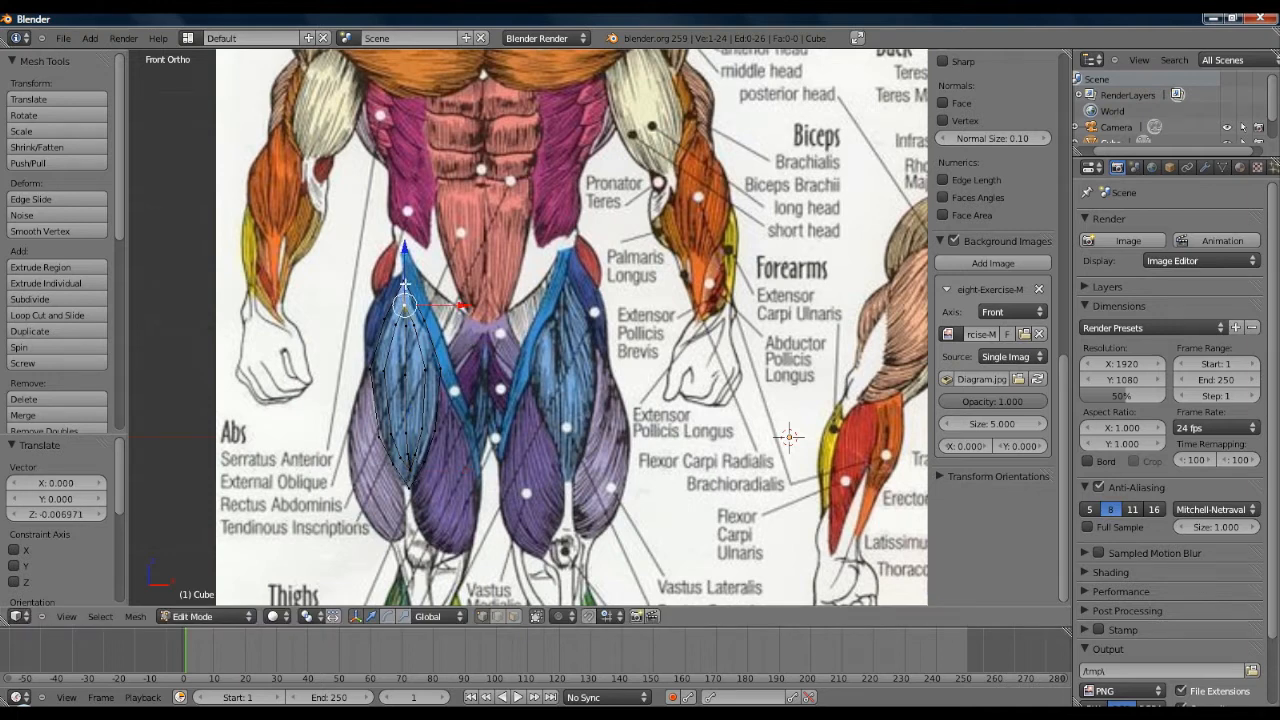
pyautogui.keyDown('shift'); pyautogui.rightClick(421, 316); pyautogui.keyUp('shift')
pyautogui.keyDown('shift'); pyautogui.rightClick(415, 325); pyautogui.keyUp('shift')
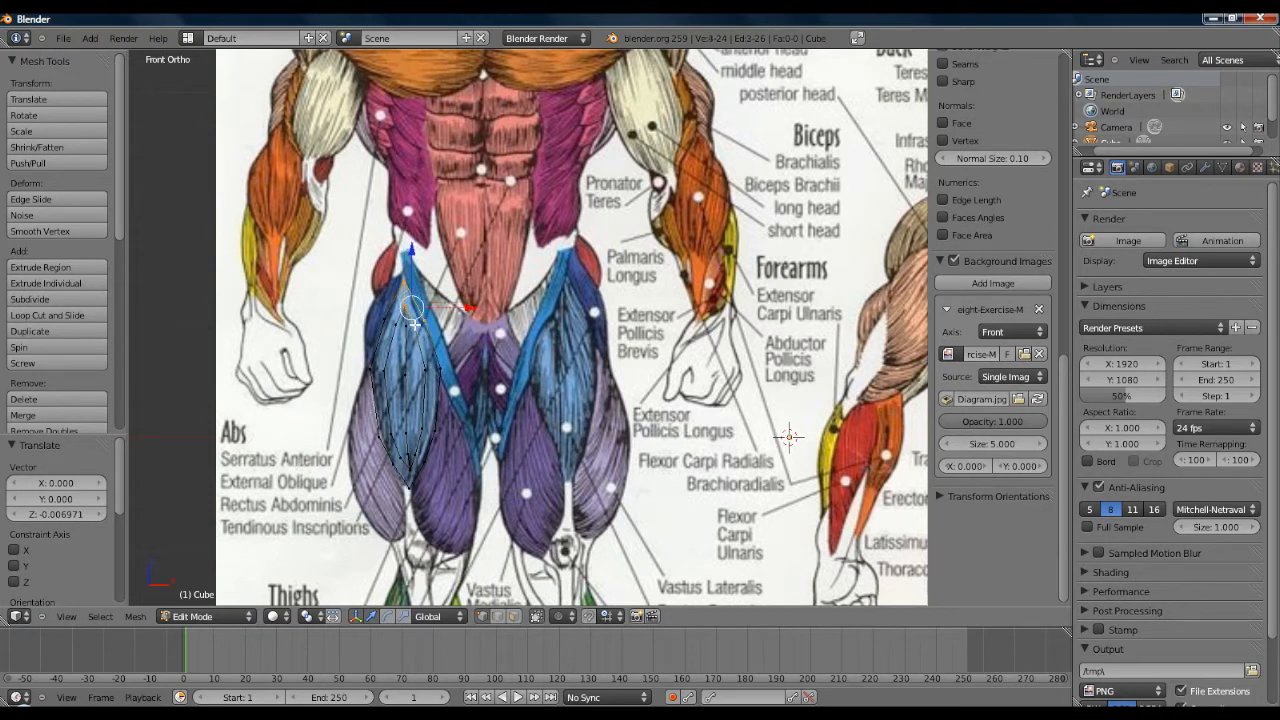
pyautogui.press('f')
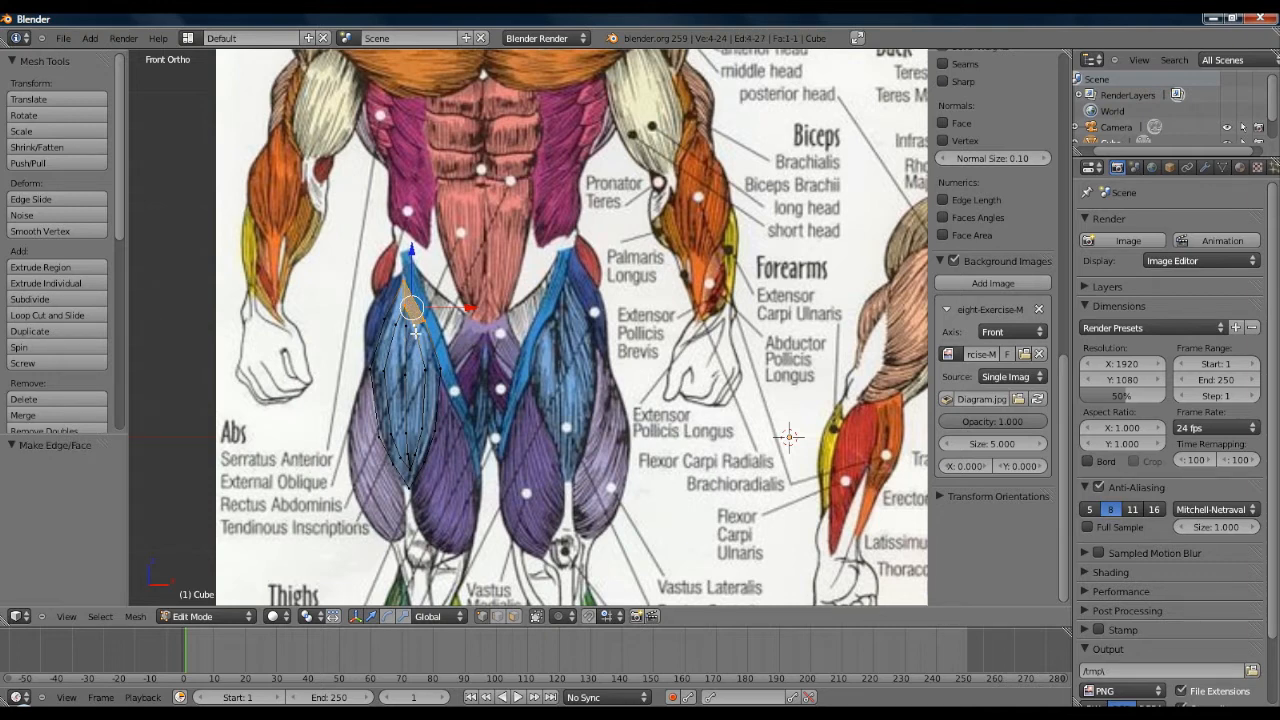
pyautogui.hotkey('ctrl', 'z')
pyautogui.rightClick(412, 312)
pyautogui.press('g')
pyautogui.click(405, 303)
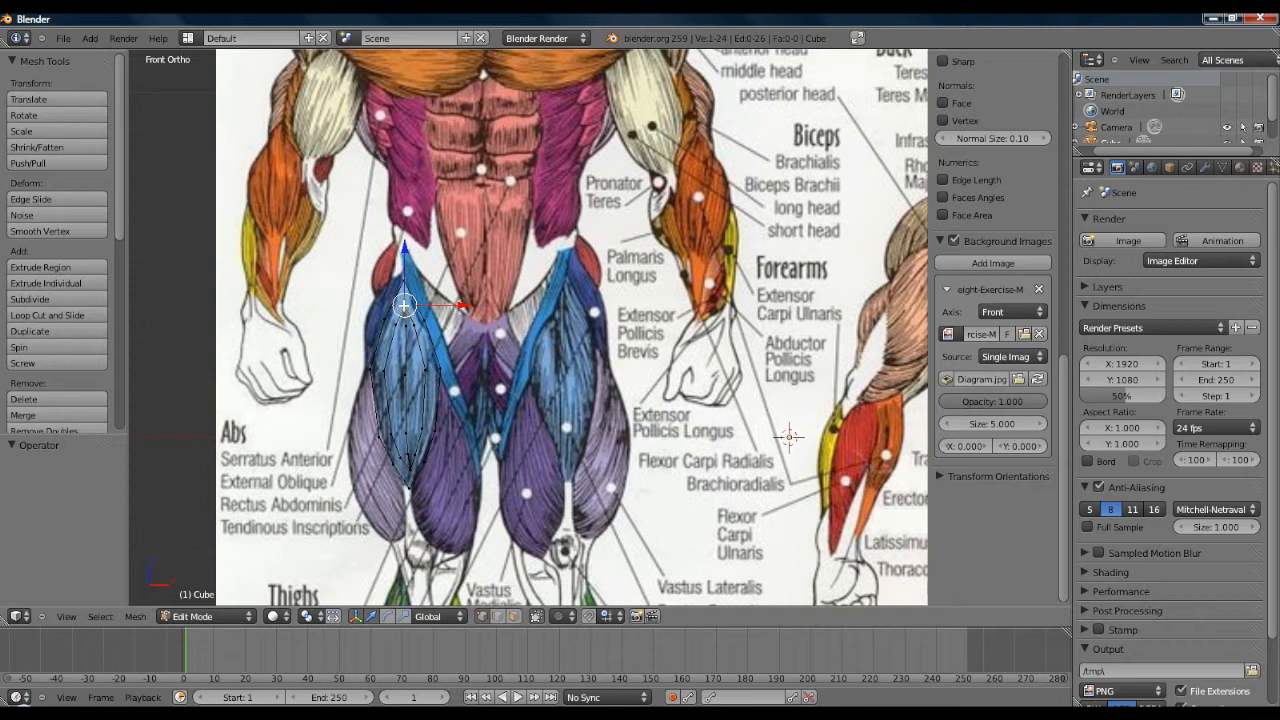
pyautogui.press('g')
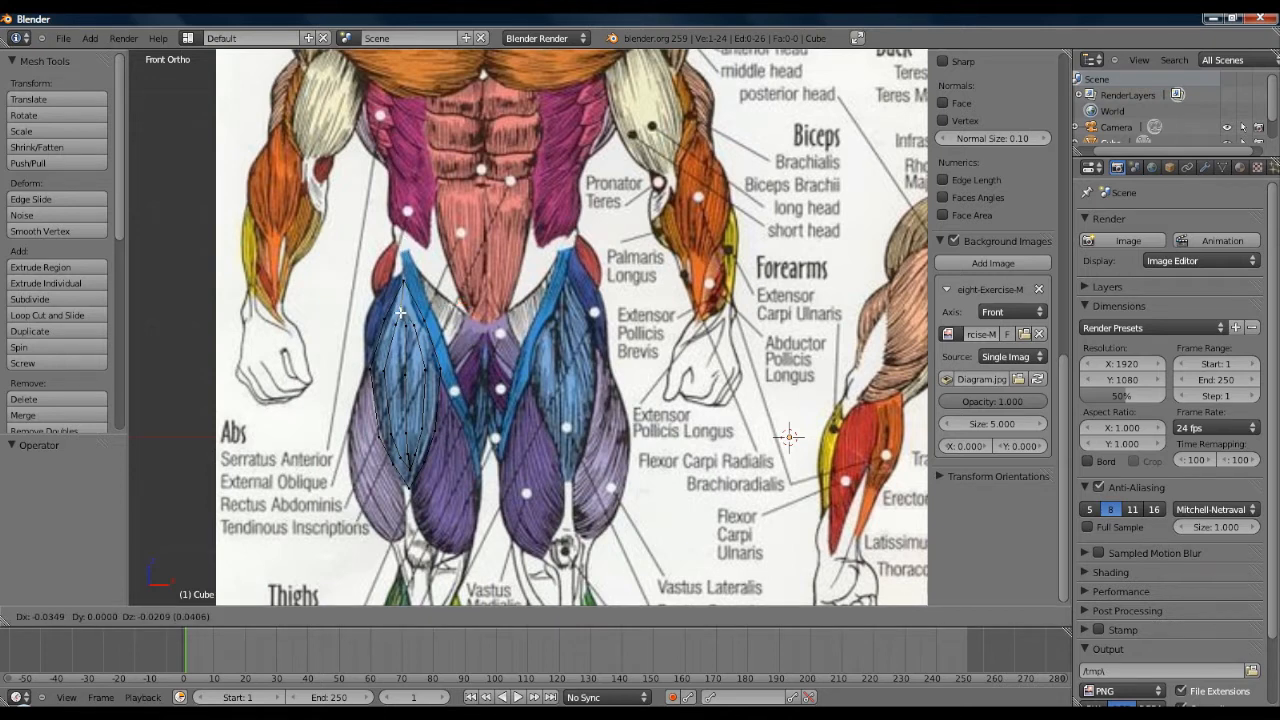
pyautogui.click(409, 302)
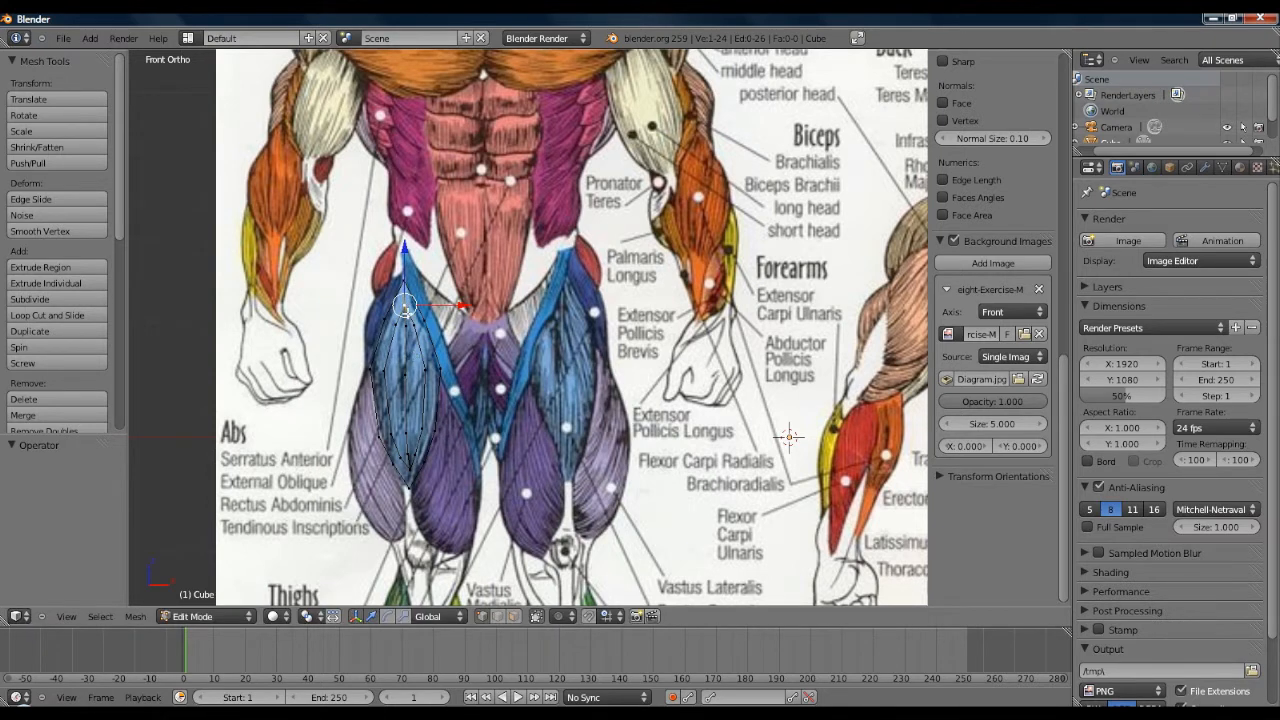
pyautogui.press('g')
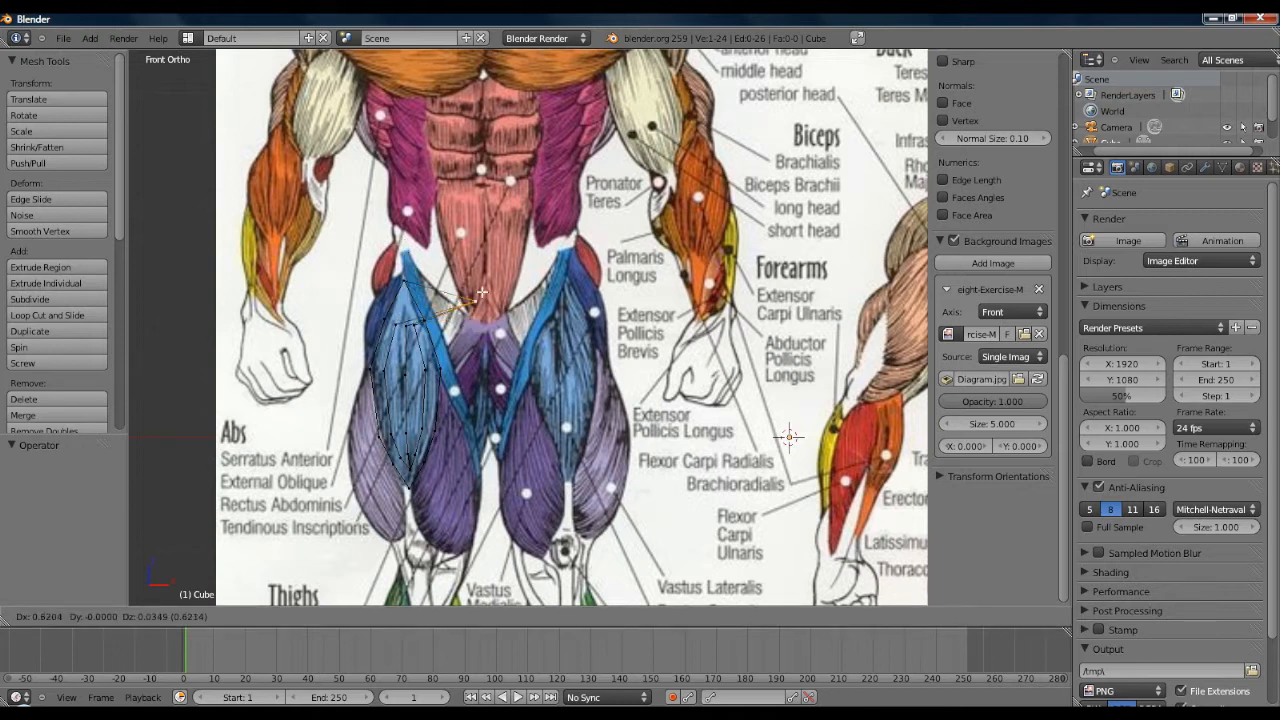
pyautogui.click(408, 305)
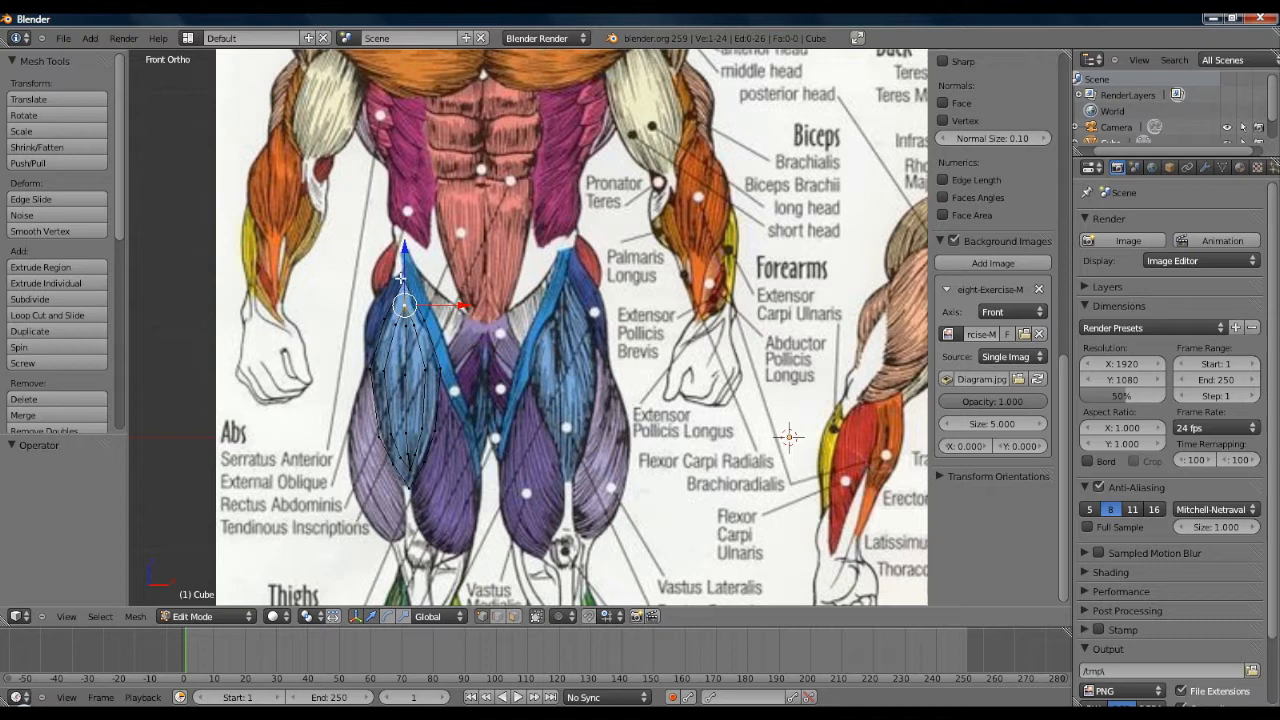
pyautogui.keyDown('shift'); pyautogui.rightClick(403, 281); pyautogui.keyUp('shift')
pyautogui.keyDown('shift'); pyautogui.rightClick(427, 324); pyautogui.keyUp('shift')
pyautogui.keyDown('shift'); pyautogui.rightClick(415, 328); pyautogui.keyUp('shift')
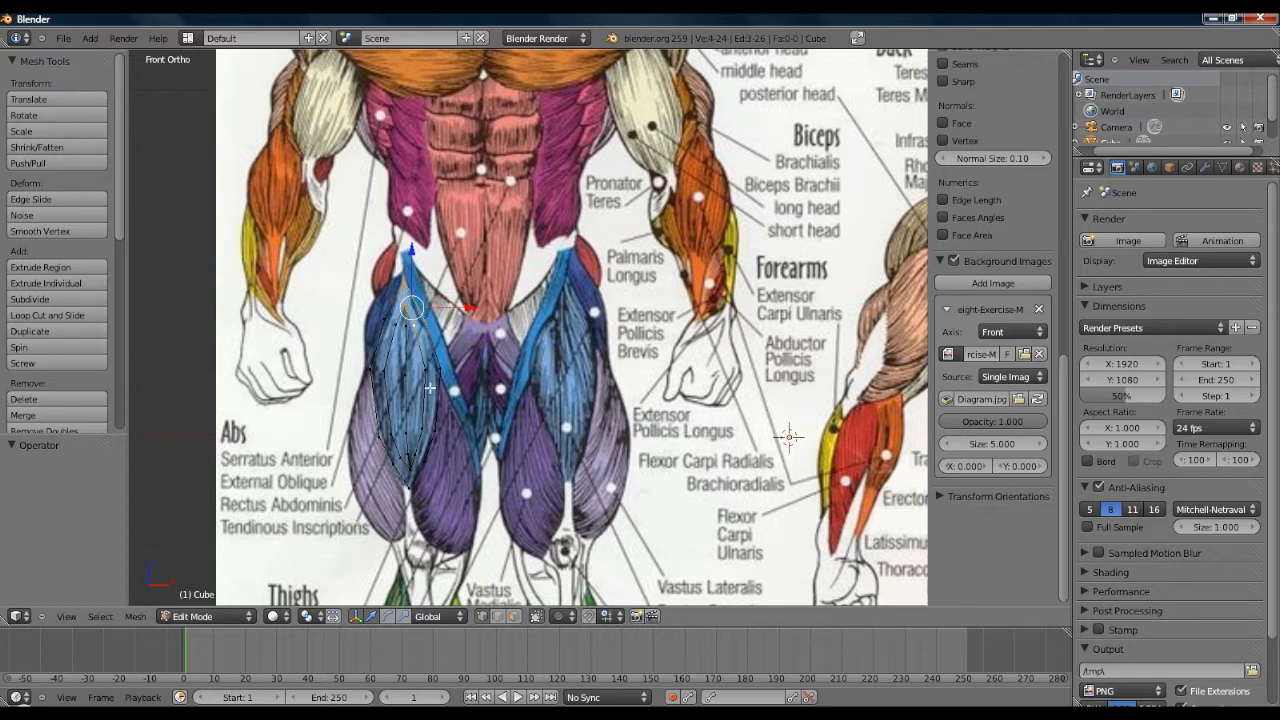
pyautogui.rightClick(415, 322)
pyautogui.keyDown('shift'); pyautogui.rightClick(407, 284); pyautogui.keyUp('shift')
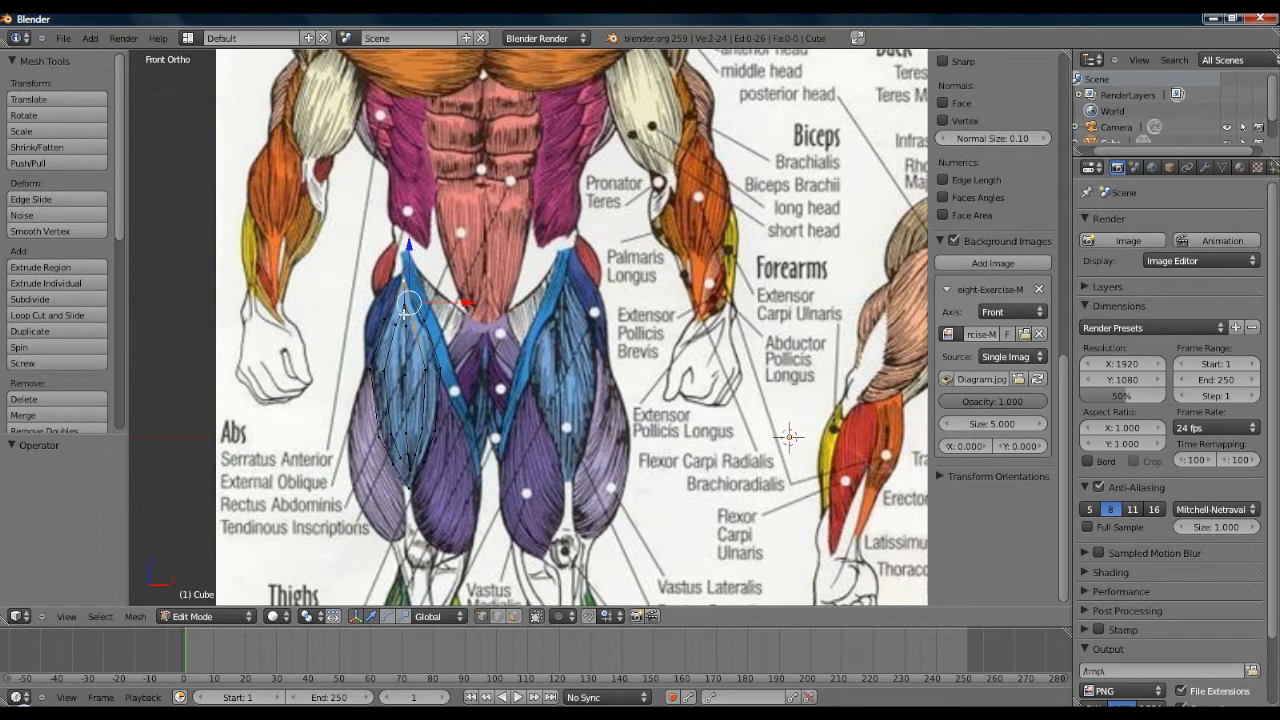
pyautogui.keyDown('shift'); pyautogui.rightClick(407, 306); pyautogui.keyUp('shift')
pyautogui.keyDown('shift'); pyautogui.rightClick(427, 324); pyautogui.keyUp('shift')
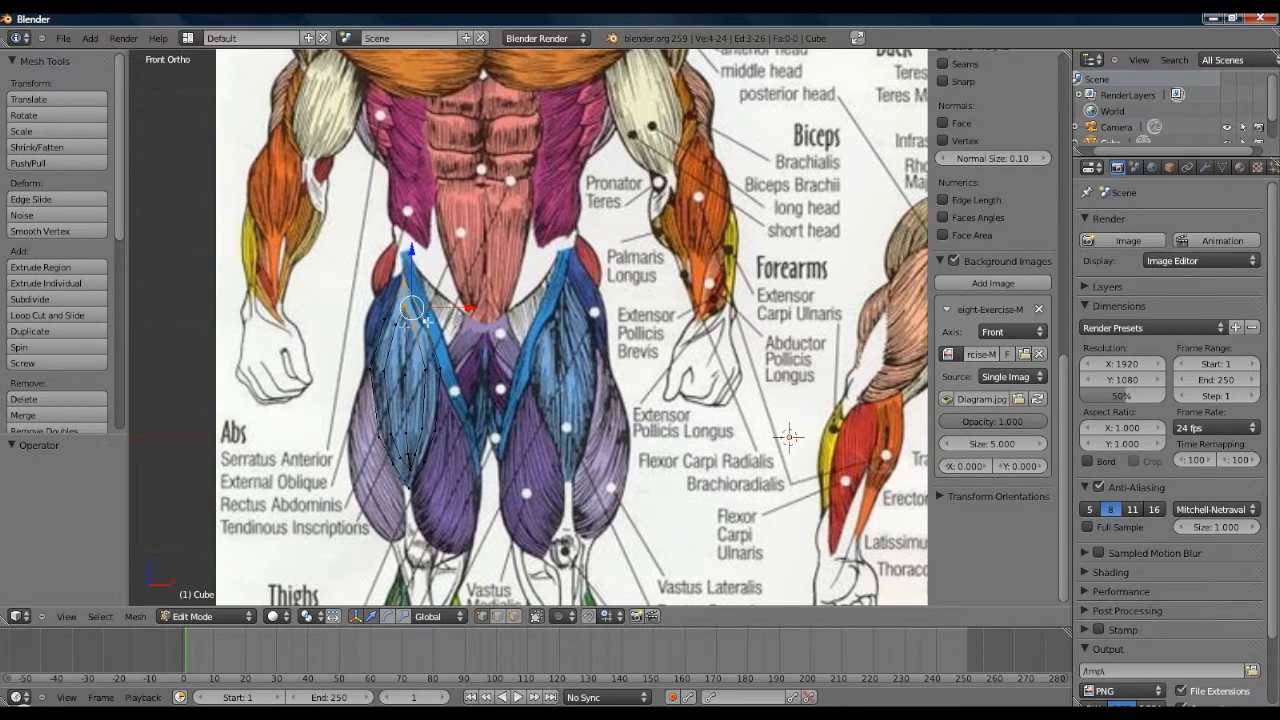
# Step: Fill the top face between the two loops on the muscle's inner edge and the face directly below it
pyautogui.moveTo(430, 319)
pyautogui.mouseDown(button='right')
pyautogui.moveTo(381, 318)
pyautogui.moveTo(419, 311)
pyautogui.moveTo(444, 346)
pyautogui.moveTo(489, 315)
pyautogui.moveTo(435, 287)
pyautogui.moveTo(401, 312)
pyautogui.moveTo(416, 246)
pyautogui.moveTo(425, 316)
pyautogui.mouseUp(button='right')
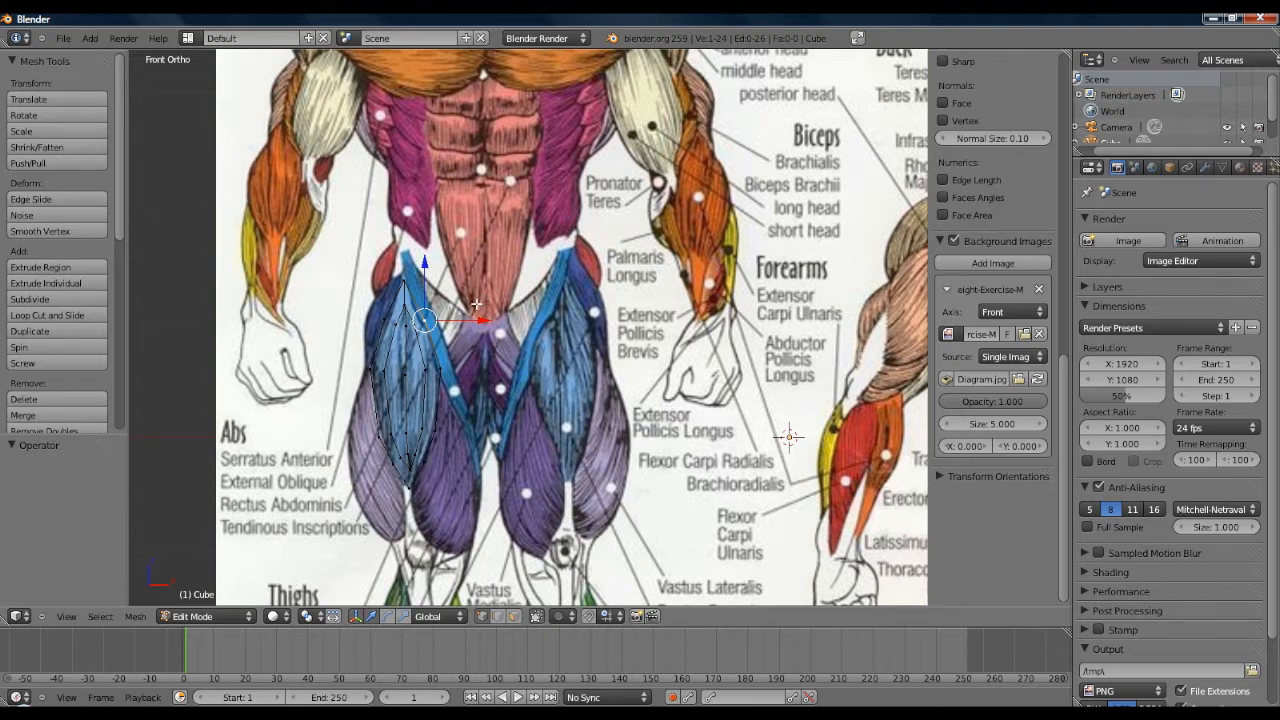
pyautogui.keyDown('shift'); pyautogui.rightClick(410, 324); pyautogui.keyUp('shift')
pyautogui.keyDown('shift'); pyautogui.rightClick(397, 323); pyautogui.keyUp('shift')
pyautogui.keyDown('shift'); pyautogui.rightClick(408, 285); pyautogui.keyUp('shift')
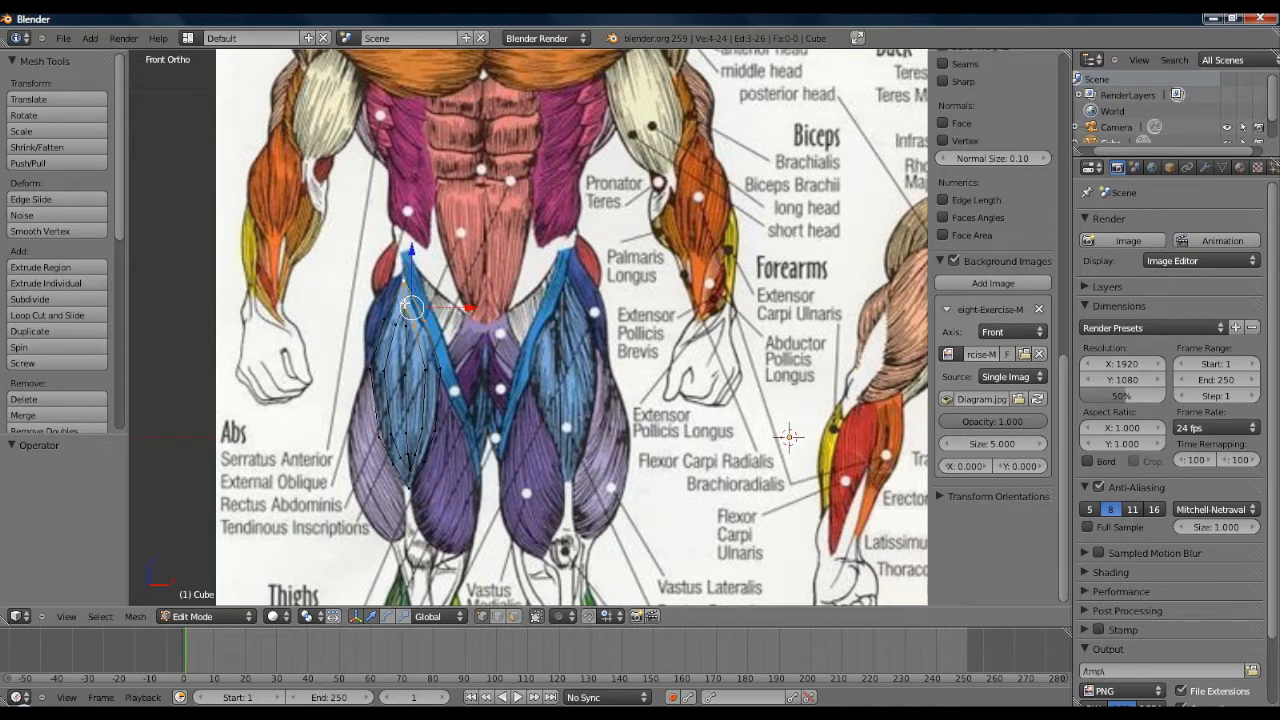
pyautogui.press('f')
pyautogui.keyDown('shift'); pyautogui.rightClick(428, 368); pyautogui.keyUp('shift')
pyautogui.keyDown('shift'); pyautogui.rightClick(438, 367); pyautogui.keyUp('shift')
pyautogui.keyDown('shift'); pyautogui.rightClick(426, 320); pyautogui.keyUp('shift')
pyautogui.press('f')
# Step: Fill the upper face between the middle chain and the inner-edge side, plus the small triangle above it
pyautogui.rightClick(407, 324)
pyautogui.press('a')
pyautogui.rightClick(412, 325)
pyautogui.keyDown('shift'); pyautogui.rightClick(405, 326); pyautogui.keyUp('shift')
pyautogui.keyDown('shift'); pyautogui.rightClick(408, 376); pyautogui.keyUp('shift')
pyautogui.keyDown('shift'); pyautogui.rightClick(422, 369); pyautogui.keyUp('shift')
pyautogui.press('f')
pyautogui.press('a')
pyautogui.rightClick(411, 320)
pyautogui.keyDown('shift'); pyautogui.rightClick(407, 321); pyautogui.keyUp('shift')
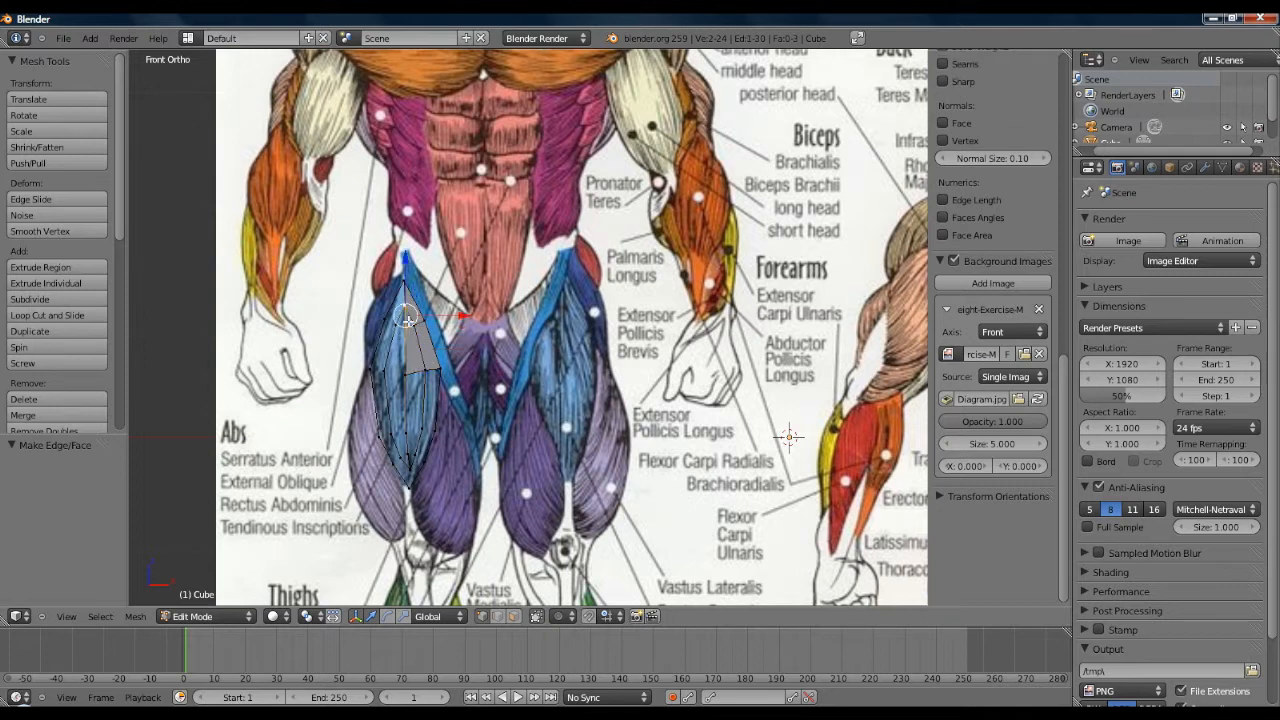
pyautogui.keyDown('shift'); pyautogui.rightClick(412, 323); pyautogui.keyUp('shift')
pyautogui.press('f')
# Step: Fill the small top triangle on the outer side of the middle chain and the top face along the outer edge
pyautogui.rightClick(404, 315)
pyautogui.press('a')
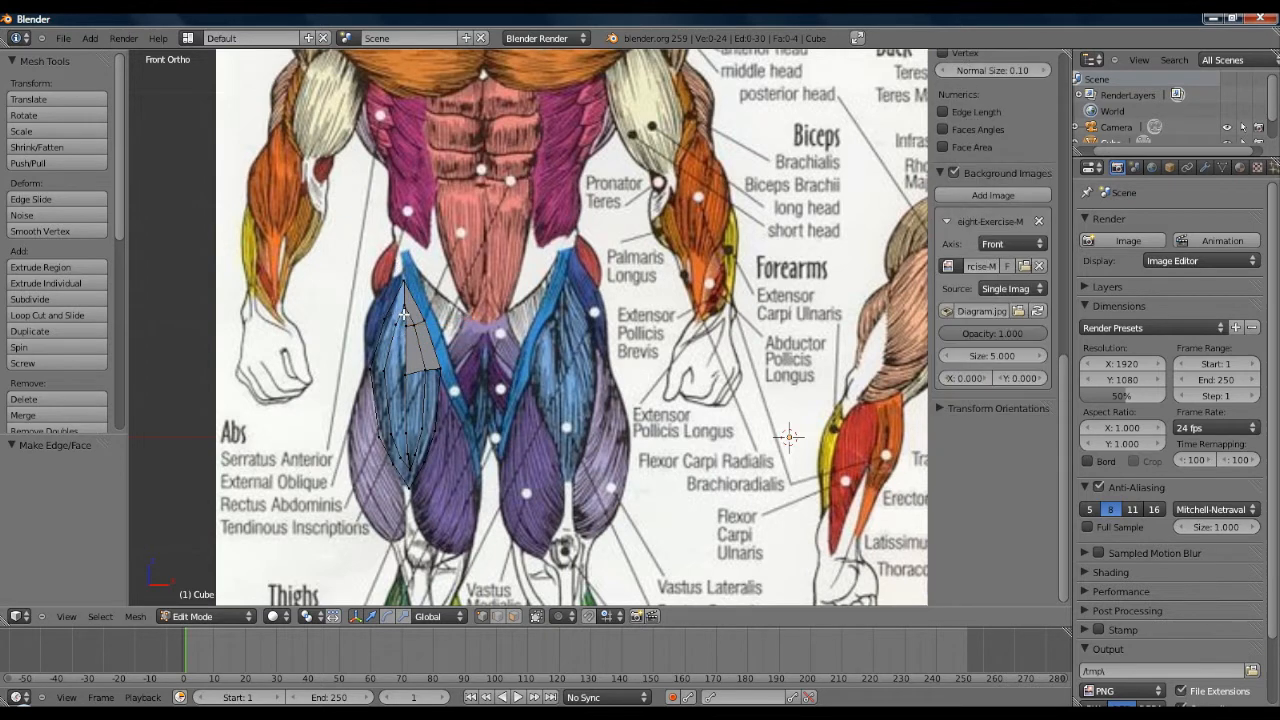
pyautogui.rightClick(405, 328)
pyautogui.keyDown('shift'); pyautogui.rightClick(399, 324); pyautogui.keyUp('shift')
pyautogui.keyDown('shift'); pyautogui.rightClick(404, 310); pyautogui.keyUp('shift')
pyautogui.press('f')
pyautogui.press('a')
pyautogui.rightClick(404, 303)
pyautogui.keyDown('shift'); pyautogui.rightClick(406, 284); pyautogui.keyUp('shift')
pyautogui.keyDown('shift'); pyautogui.rightClick(386, 317); pyautogui.keyUp('shift')
pyautogui.keyDown('shift'); pyautogui.rightClick(395, 325); pyautogui.keyUp('shift')
pyautogui.press('f')
# Step: Fill the upper face between the middle chain and the outer-side loop, plus the neighbouring face along the muscle's outer edge
pyautogui.rightClick(394, 324)
pyautogui.keyDown('shift'); pyautogui.rightClick(387, 371); pyautogui.keyUp('shift')
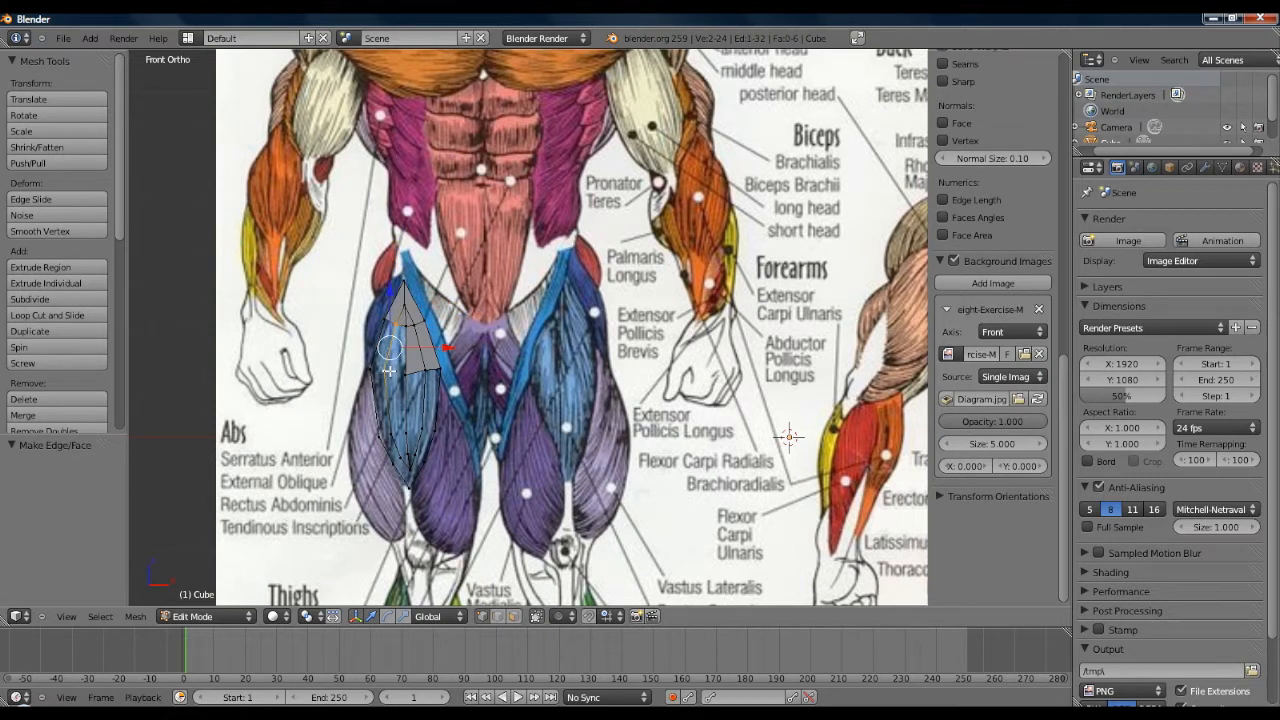
pyautogui.keyDown('shift'); pyautogui.rightClick(405, 373); pyautogui.keyUp('shift')
pyautogui.keyDown('shift'); pyautogui.rightClick(405, 328); pyautogui.keyUp('shift')
pyautogui.press('f')
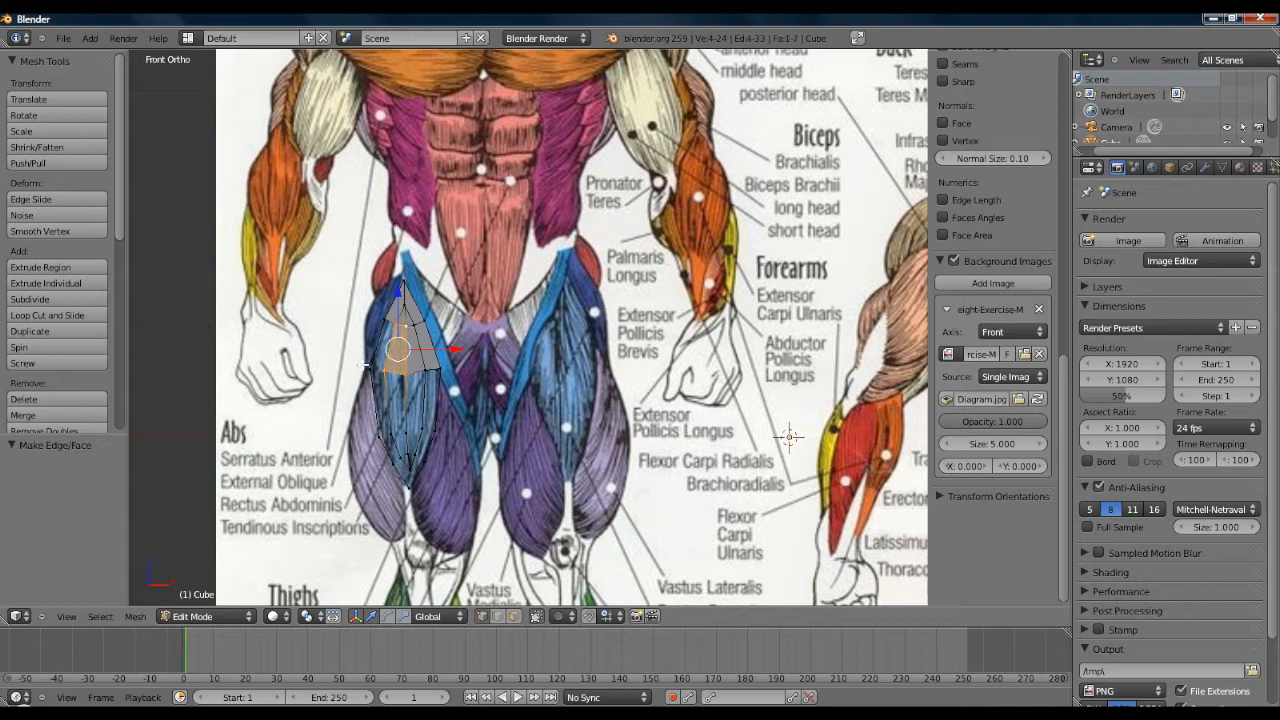
pyautogui.rightClick(370, 368)
pyautogui.keyDown('shift'); pyautogui.rightClick(385, 318); pyautogui.keyUp('shift')
pyautogui.keyDown('shift'); pyautogui.rightClick(395, 325); pyautogui.keyUp('shift')
pyautogui.keyDown('shift'); pyautogui.rightClick(385, 370); pyautogui.keyUp('shift')
pyautogui.press('f')
# Step: Fill the two faces in the row below mid-thigh on the outer side, from the outer edge to the middle chain
pyautogui.rightClick(372, 372)
pyautogui.keyDown('shift'); pyautogui.rightClick(379, 439); pyautogui.keyUp('shift')
pyautogui.keyDown('shift'); pyautogui.rightClick(391, 431); pyautogui.keyUp('shift')
pyautogui.keyDown('shift'); pyautogui.rightClick(386, 373); pyautogui.keyUp('shift')
pyautogui.press('f')
pyautogui.rightClick(406, 378)
pyautogui.keyDown('shift'); pyautogui.rightClick(387, 370); pyautogui.keyUp('shift')
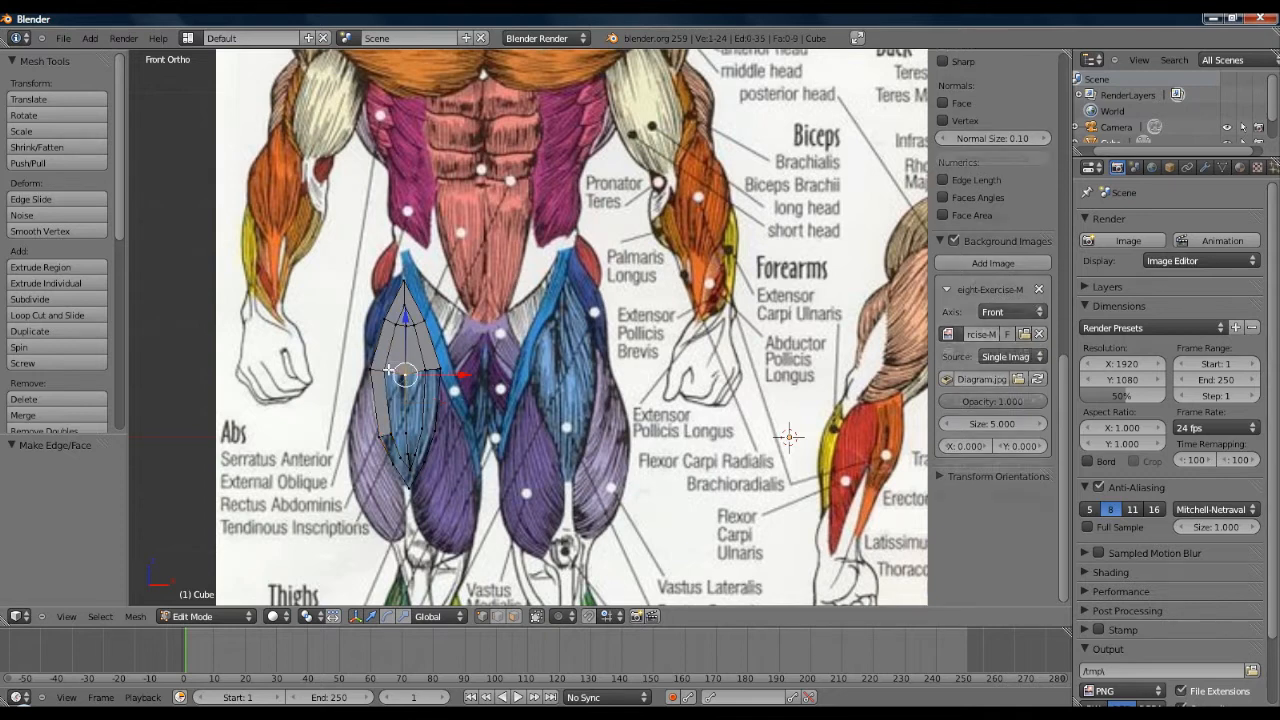
pyautogui.keyDown('shift'); pyautogui.rightClick(393, 435); pyautogui.keyUp('shift')
pyautogui.keyDown('shift'); pyautogui.rightClick(405, 431); pyautogui.keyUp('shift')
pyautogui.press('f')
# Step: Fill the two faces in the same row on the inner side, from the middle chain to the inner edge
pyautogui.rightClick(405, 431)
pyautogui.keyDown('shift'); pyautogui.rightClick(425, 380); pyautogui.keyUp('shift')
pyautogui.keyDown('shift'); pyautogui.rightClick(423, 426); pyautogui.keyUp('shift')
pyautogui.keyDown('shift'); pyautogui.rightClick(404, 378); pyautogui.keyUp('shift')
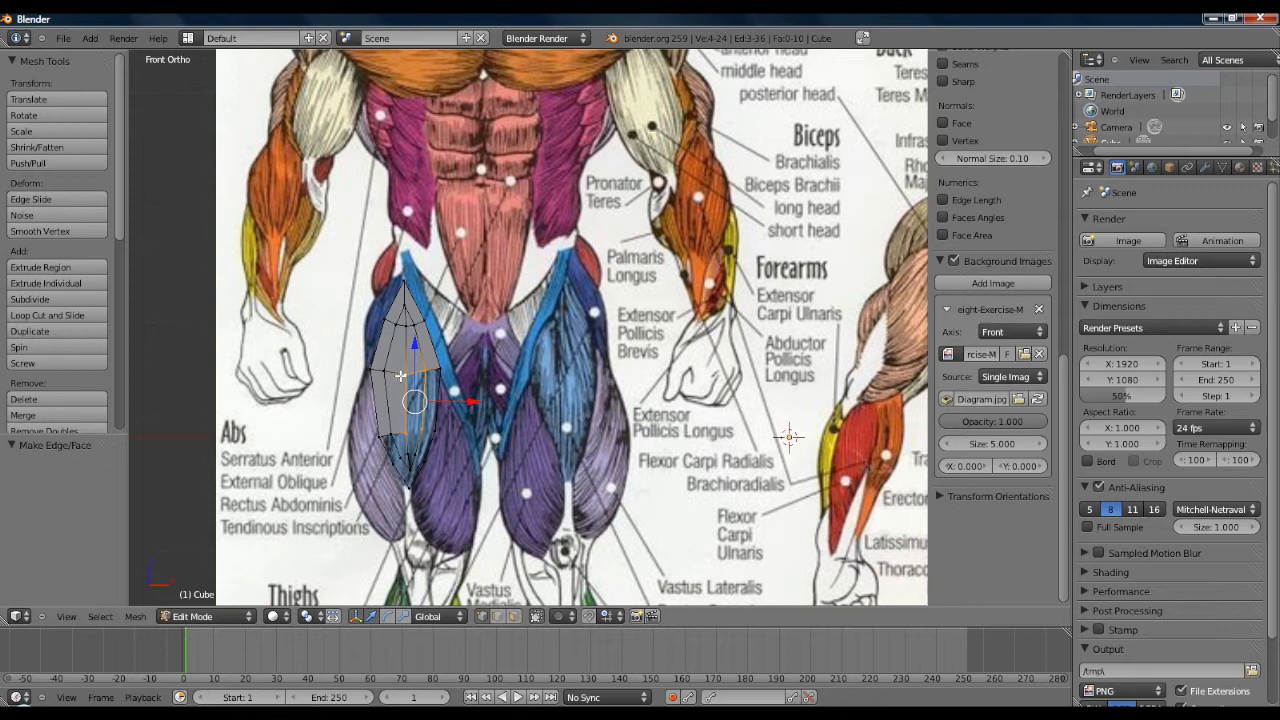
pyautogui.press('f')
pyautogui.rightClick(427, 372)
pyautogui.keyDown('shift'); pyautogui.rightClick(440, 370); pyautogui.keyUp('shift')
pyautogui.keyDown('shift'); pyautogui.rightClick(437, 432); pyautogui.keyUp('shift')
pyautogui.keyDown('shift'); pyautogui.rightClick(424, 430); pyautogui.keyUp('shift')
pyautogui.press('f')
# Step: Fill the inner-edge face in the next row down and the two central faces beside the middle chain
pyautogui.rightClick(422, 430)
pyautogui.keyDown('shift'); pyautogui.rightClick(414, 454); pyautogui.keyUp('shift')
pyautogui.keyDown('shift'); pyautogui.rightClick(427, 461); pyautogui.keyUp('shift')
pyautogui.keyDown('shift'); pyautogui.rightClick(439, 431); pyautogui.keyUp('shift')
pyautogui.press('f')
pyautogui.rightClick(407, 433)
pyautogui.keyDown('shift'); pyautogui.rightClick(421, 430); pyautogui.keyUp('shift')
pyautogui.keyDown('shift'); pyautogui.rightClick(410, 453); pyautogui.keyUp('shift')
pyautogui.keyDown('shift'); pyautogui.rightClick(413, 452); pyautogui.keyUp('shift')
pyautogui.rightClick(409, 454)
pyautogui.keyDown('shift'); pyautogui.rightClick(398, 460); pyautogui.keyUp('shift')
pyautogui.keyDown('shift'); pyautogui.rightClick(393, 436); pyautogui.keyUp('shift')
pyautogui.keyDown('shift'); pyautogui.rightClick(401, 433); pyautogui.keyUp('shift')
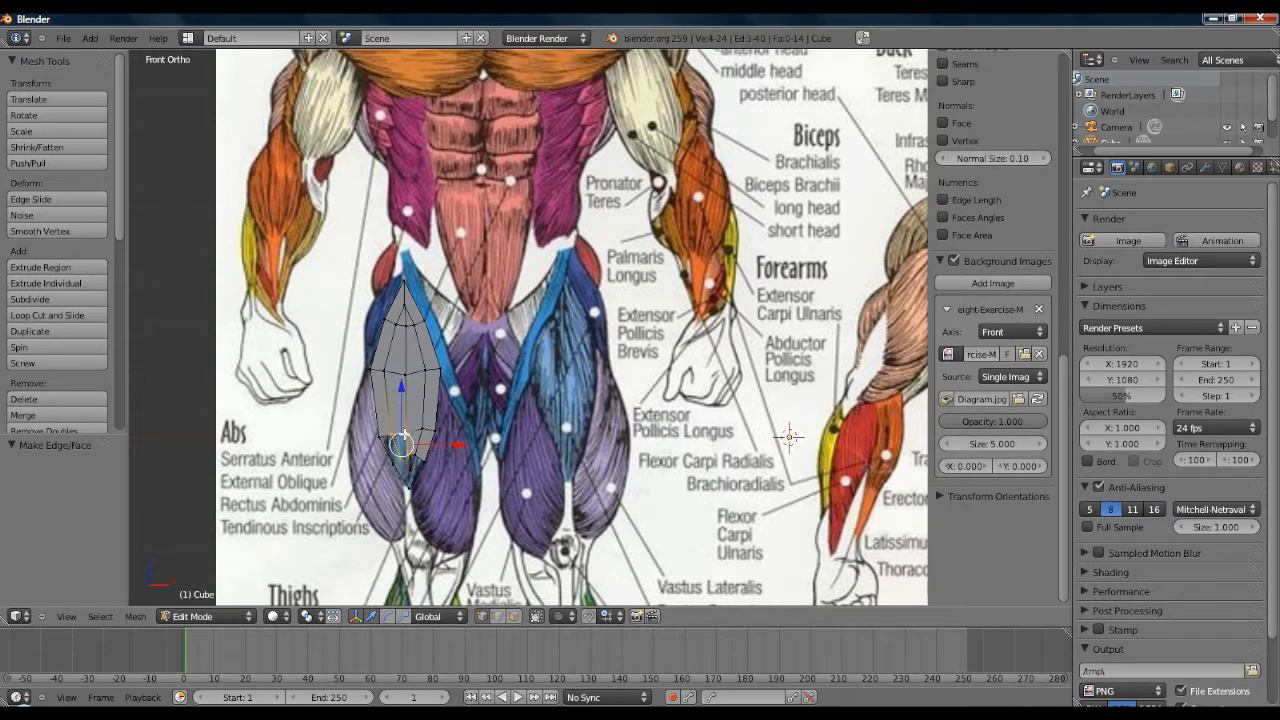
# Step: Fill the lower outer-edge face and the face below it that runs down to the outer side of the tip
pyautogui.rightClick(381, 438)
pyautogui.keyDown('shift'); pyautogui.rightClick(396, 436); pyautogui.keyUp('shift')
pyautogui.keyDown('shift'); pyautogui.rightClick(394, 462); pyautogui.keyUp('shift')
pyautogui.keyDown('shift'); pyautogui.rightClick(405, 454); pyautogui.keyUp('shift')
pyautogui.keyDown('shift'); pyautogui.rightClick(411, 454); pyautogui.keyUp('shift')
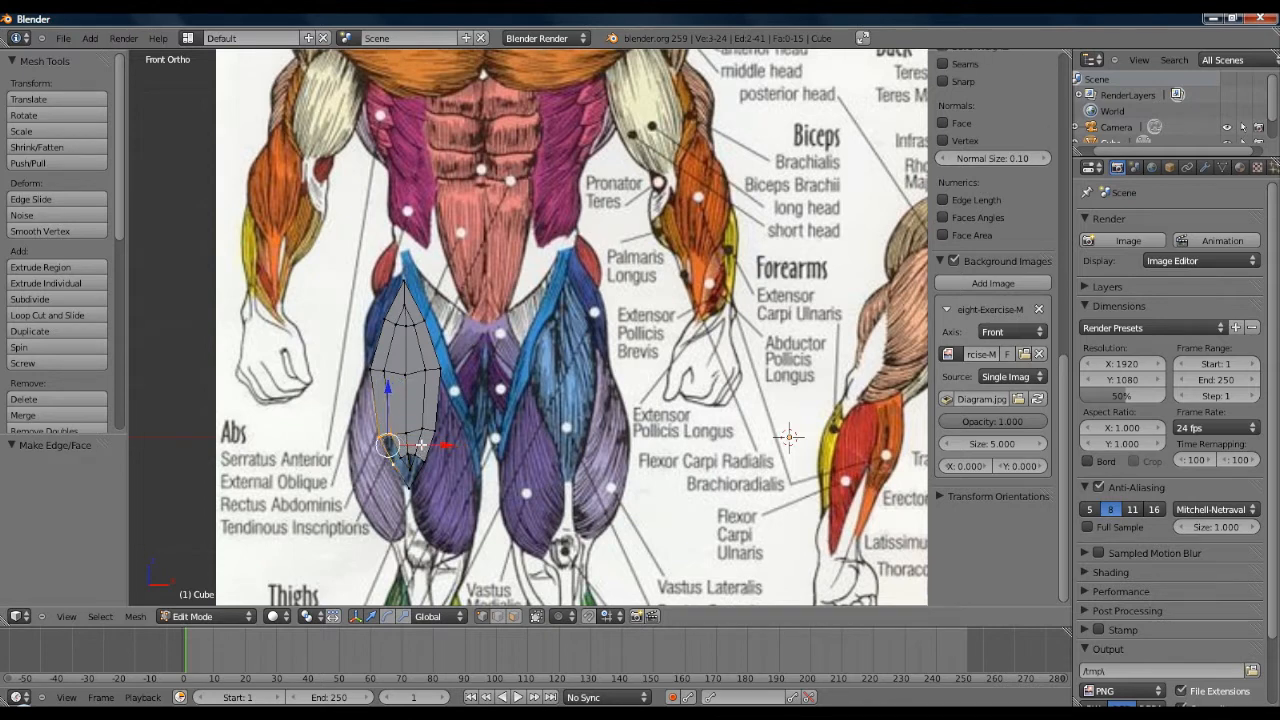
pyautogui.keyDown('shift'); pyautogui.rightClick(401, 455); pyautogui.keyUp('shift')
pyautogui.press('f')
pyautogui.rightClick(400, 454)
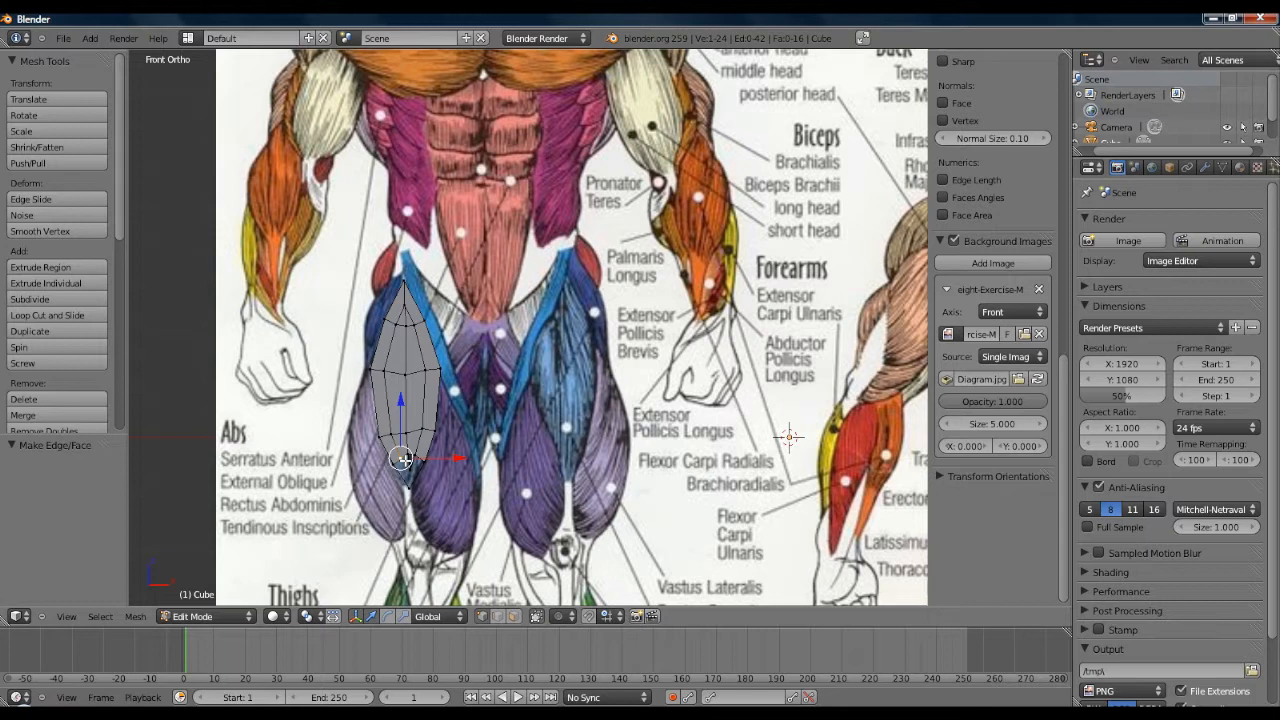
pyautogui.rightClick(406, 470)
pyautogui.keyDown('shift'); pyautogui.rightClick(395, 467); pyautogui.keyUp('shift')
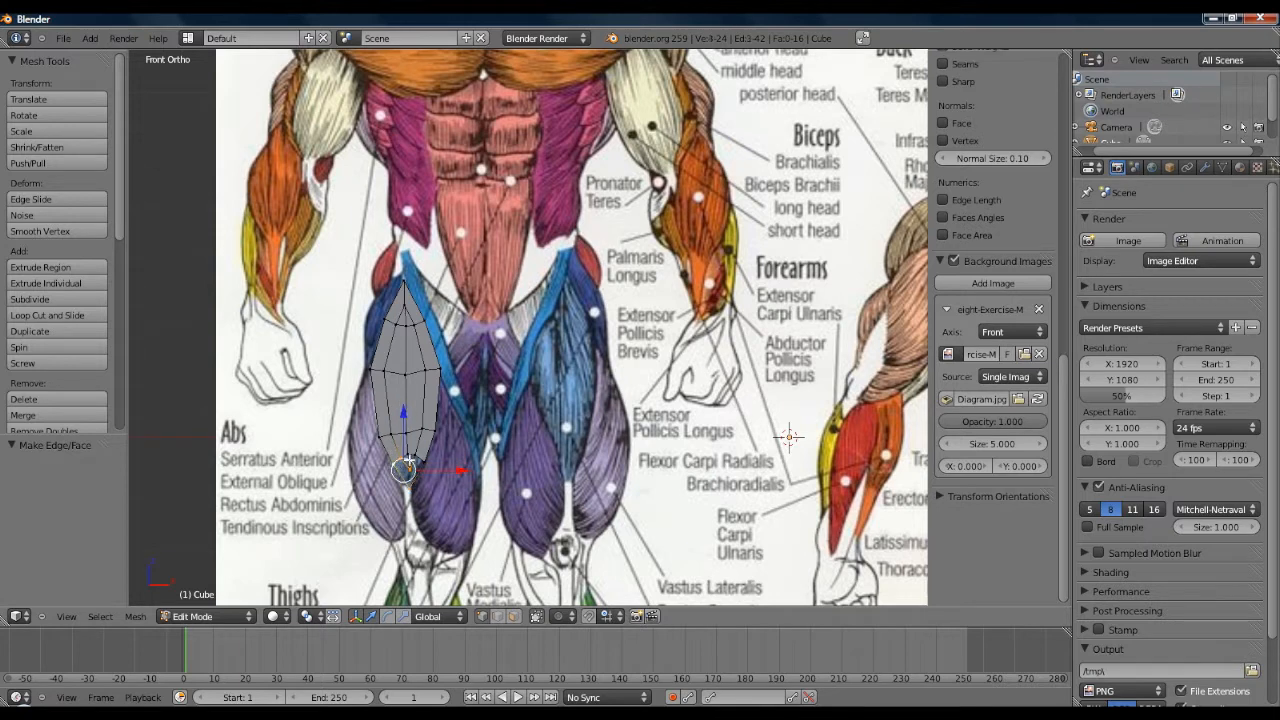
# Step: Fill the two small triangles above the lower tip and the last face on the tip's inner side
pyautogui.rightClick(401, 456)
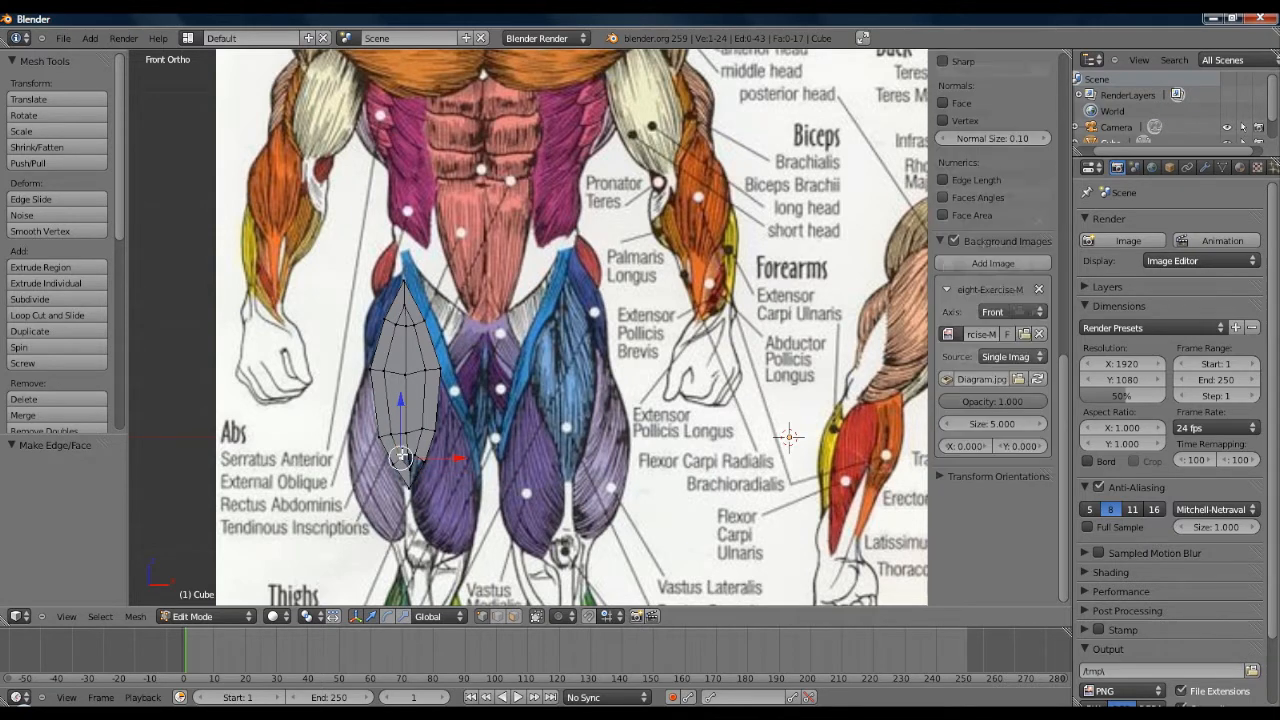
pyautogui.keyDown('shift'); pyautogui.rightClick(405, 456); pyautogui.keyUp('shift')
pyautogui.keyDown('shift'); pyautogui.rightClick(411, 460); pyautogui.keyUp('shift')
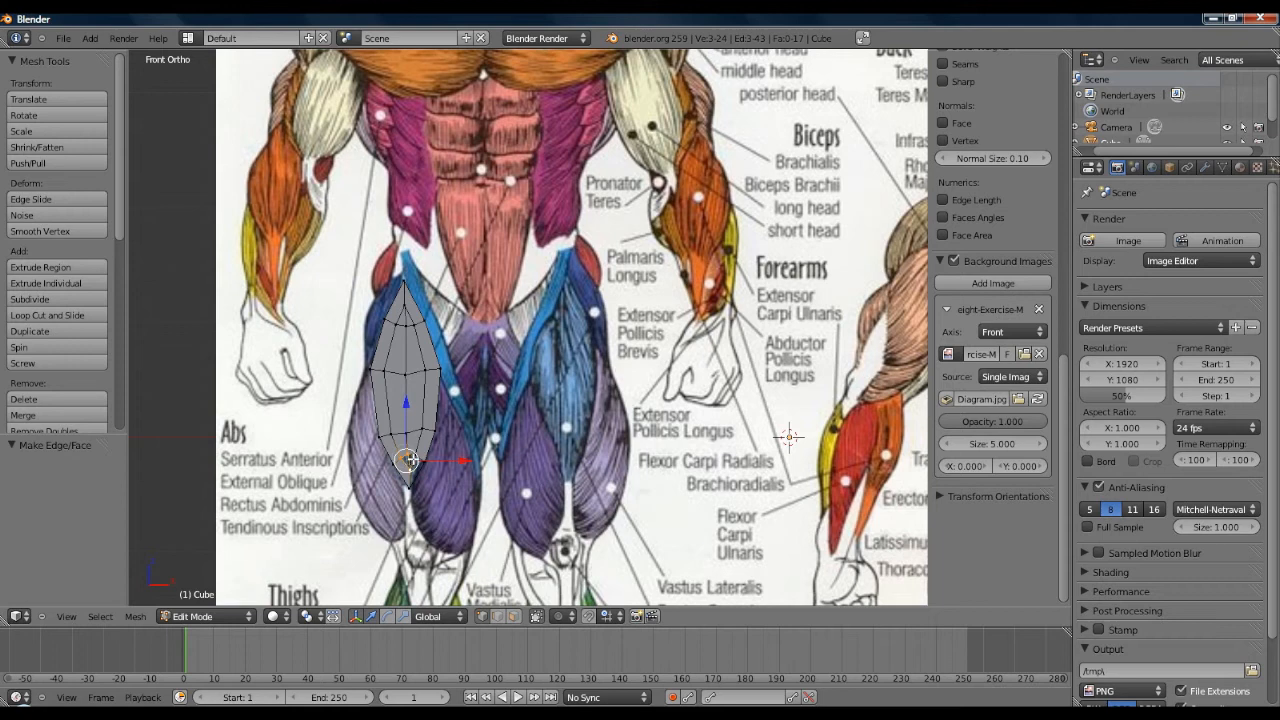
pyautogui.rightClick(410, 455)
pyautogui.keyDown('shift'); pyautogui.rightClick(408, 456); pyautogui.keyUp('shift')
pyautogui.keyDown('shift'); pyautogui.rightClick(411, 468); pyautogui.keyUp('shift')
pyautogui.press('f')
pyautogui.rightClick(411, 468)
pyautogui.keyDown('shift'); pyautogui.rightClick(409, 488); pyautogui.keyUp('shift')
pyautogui.keyDown('shift'); pyautogui.rightClick(424, 466); pyautogui.keyUp('shift')
pyautogui.keyDown('shift'); pyautogui.rightClick(417, 455); pyautogui.keyUp('shift')
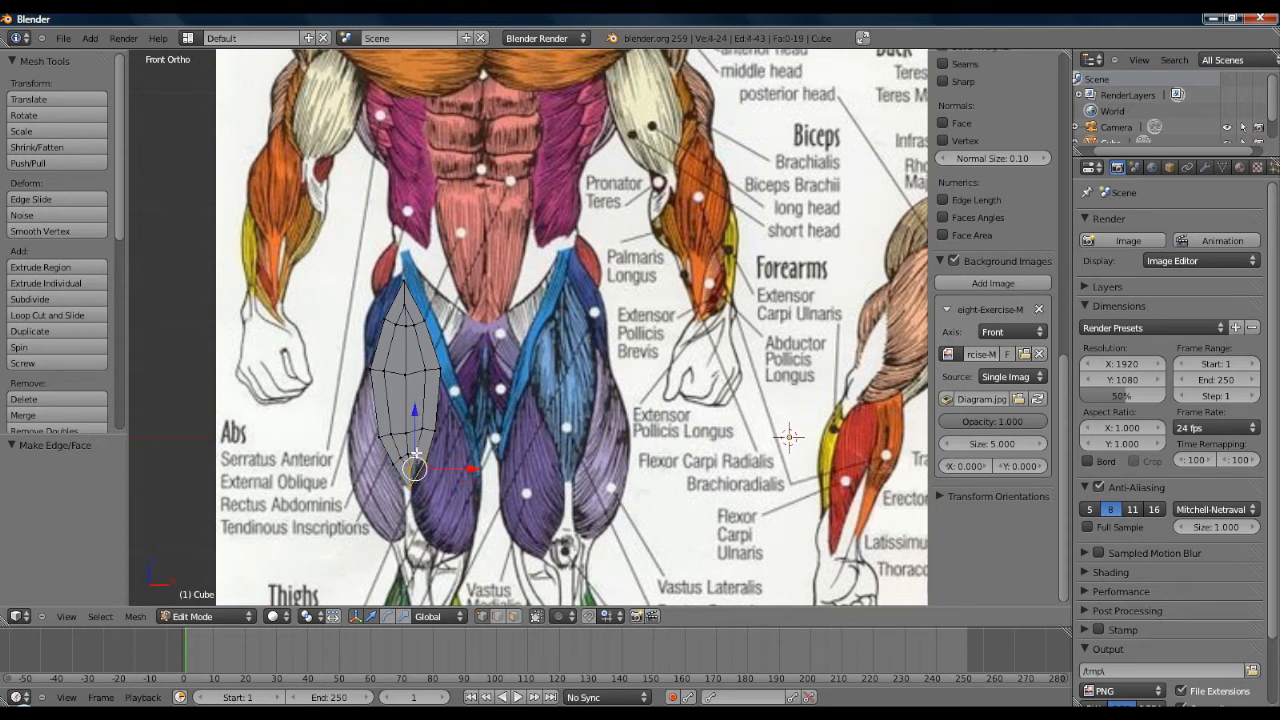
pyautogui.press('f')
pyautogui.rightClick(433, 428)
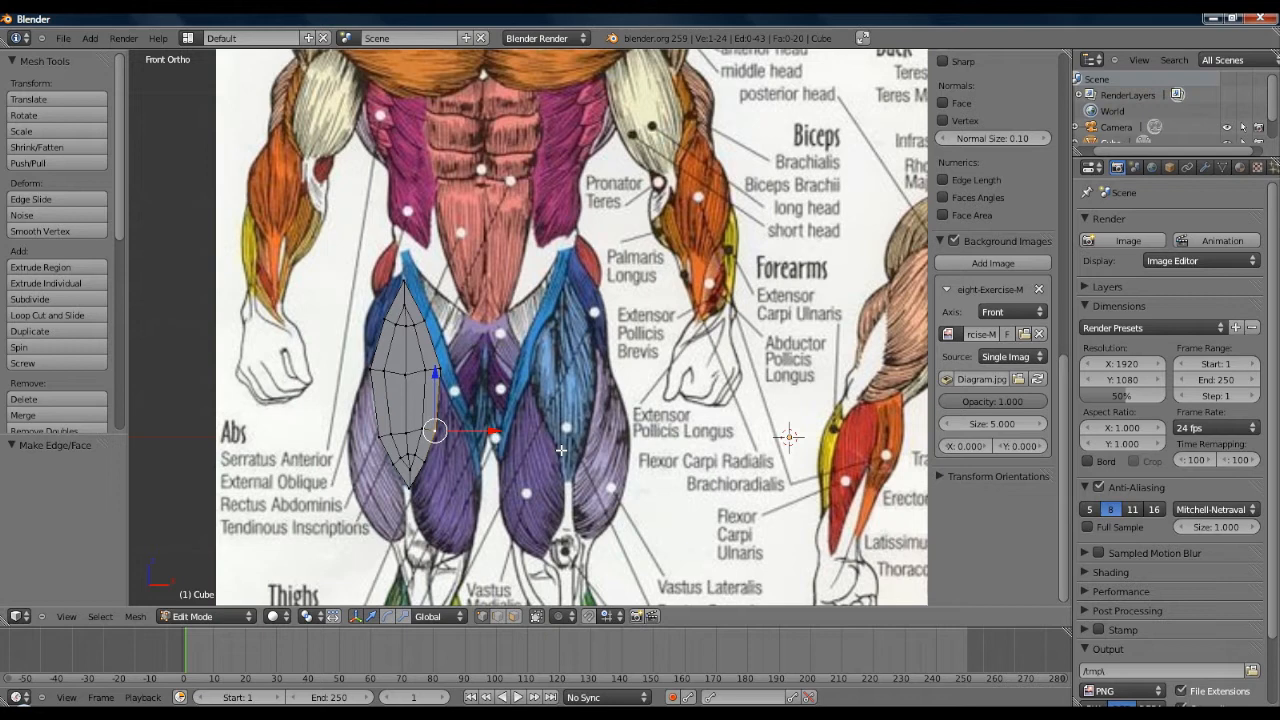
# Step: Move all interior vertices of the thigh muscle forward by -0.158 along Y, leaving the outer edge loop in place
pyautogui.moveTo(518, 377); pyautogui.dragTo(457, 388, button='middle')
pyautogui.rightClick(429, 365)
pyautogui.keyDown('shift'); pyautogui.rightClick(415, 357); pyautogui.keyUp('shift')
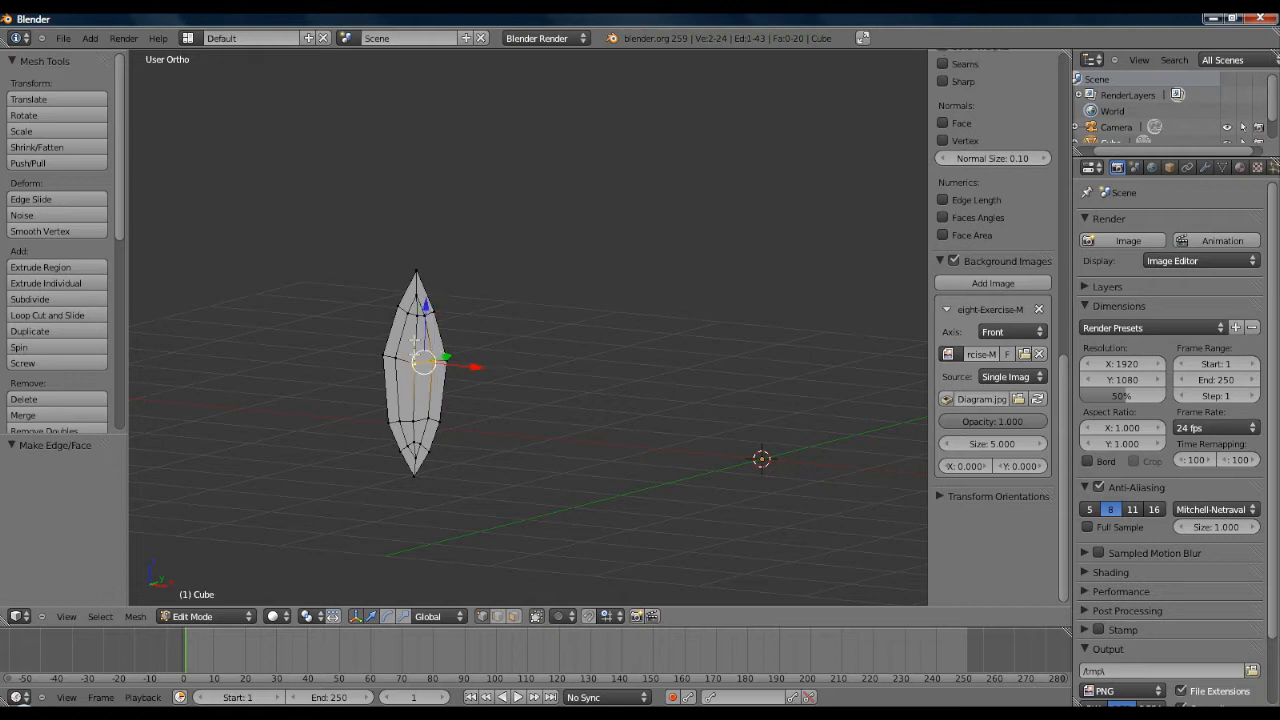
pyautogui.keyDown('shift'); pyautogui.rightClick(418, 318); pyautogui.keyUp('shift')
pyautogui.keyDown('shift'); pyautogui.rightClick(424, 318); pyautogui.keyUp('shift')
pyautogui.keyDown('shift'); pyautogui.rightClick(417, 302); pyautogui.keyUp('shift')
pyautogui.keyDown('shift'); pyautogui.rightClick(410, 313); pyautogui.keyUp('shift')
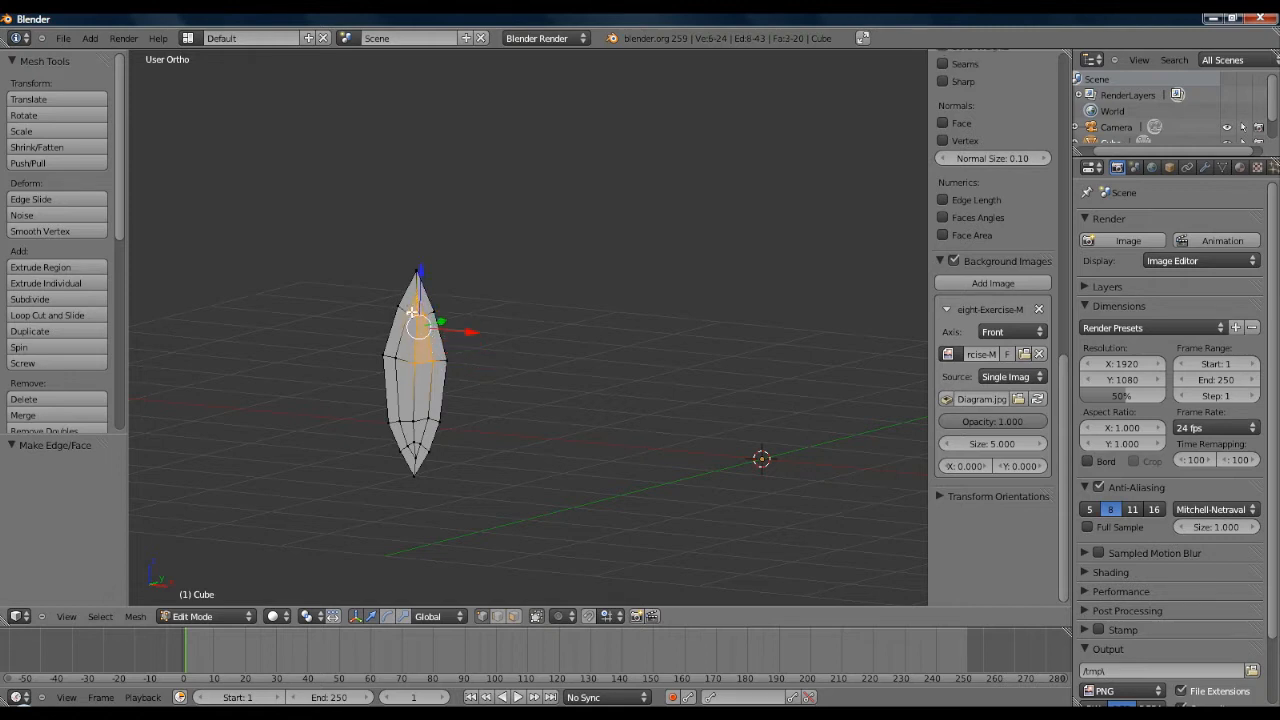
pyautogui.keyDown('shift'); pyautogui.rightClick(401, 364); pyautogui.keyUp('shift')
pyautogui.keyDown('shift'); pyautogui.rightClick(402, 419); pyautogui.keyUp('shift')
pyautogui.keyDown('shift'); pyautogui.rightClick(408, 443); pyautogui.keyUp('shift')
pyautogui.keyDown('shift'); pyautogui.rightClick(417, 455); pyautogui.keyUp('shift')
pyautogui.keyDown('shift'); pyautogui.rightClick(416, 446); pyautogui.keyUp('shift')
pyautogui.keyDown('shift'); pyautogui.rightClick(418, 419); pyautogui.keyUp('shift')
pyautogui.keyDown('shift'); pyautogui.rightClick(418, 419); pyautogui.keyUp('shift')
pyautogui.keyDown('shift'); pyautogui.rightClick(416, 427); pyautogui.keyUp('shift')
pyautogui.keyDown('shift'); pyautogui.rightClick(427, 421); pyautogui.keyUp('shift')
pyautogui.keyDown('shift'); pyautogui.rightClick(419, 446); pyautogui.keyUp('shift')
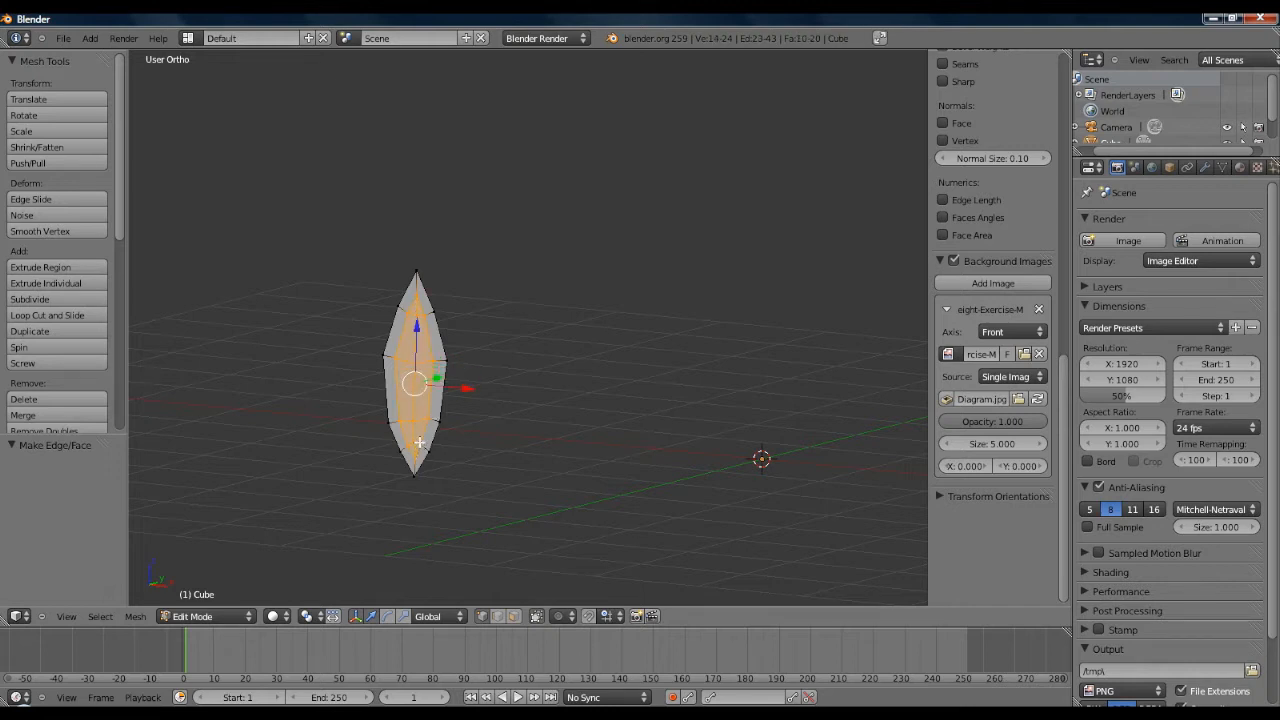
pyautogui.moveTo(440, 424); pyautogui.dragTo(347, 392, button='middle')
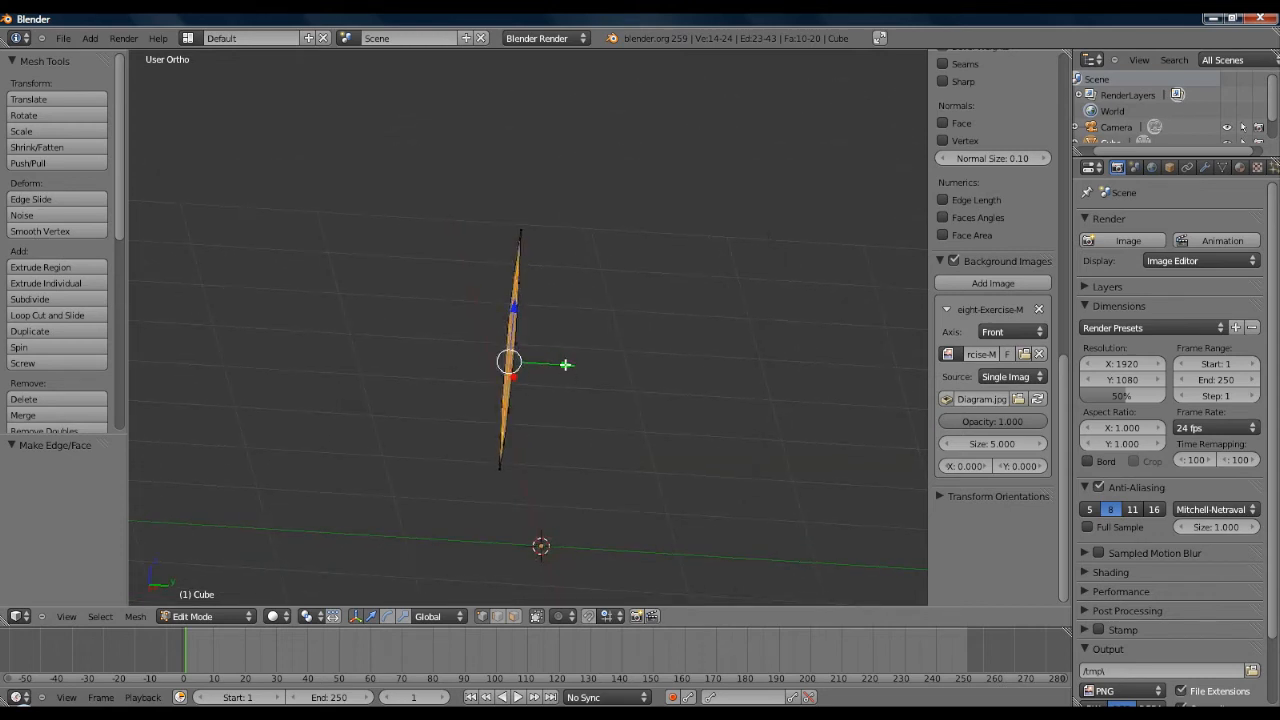
pyautogui.moveTo(565, 365); pyautogui.dragTo(545, 364)
pyautogui.moveTo(545, 364); pyautogui.dragTo(600, 448, button='middle')
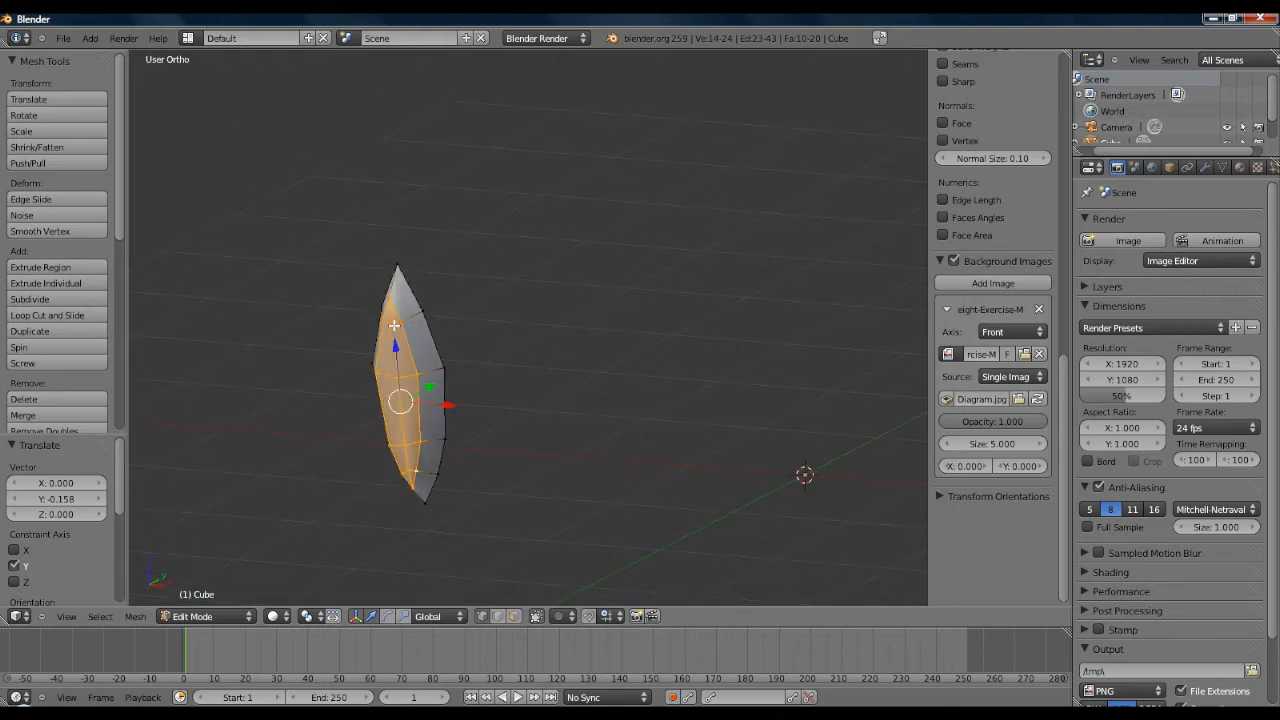
# Step: Move the four vertices of the muscle's middle chain further forward by -0.134 along Y
pyautogui.rightClick(396, 345)
pyautogui.keyDown('shift'); pyautogui.rightClick(407, 472); pyautogui.keyUp('shift')
pyautogui.moveTo(503, 474); pyautogui.dragTo(415, 488, button='middle')
pyautogui.moveTo(511, 338); pyautogui.dragTo(495, 340)
pyautogui.moveTo(495, 340); pyautogui.dragTo(626, 346, button='middle')
# Step: Check the muscle's curved shape in Object Mode from the side and against the front-view chart, and return to Edit Mode
pyautogui.click(204, 618)
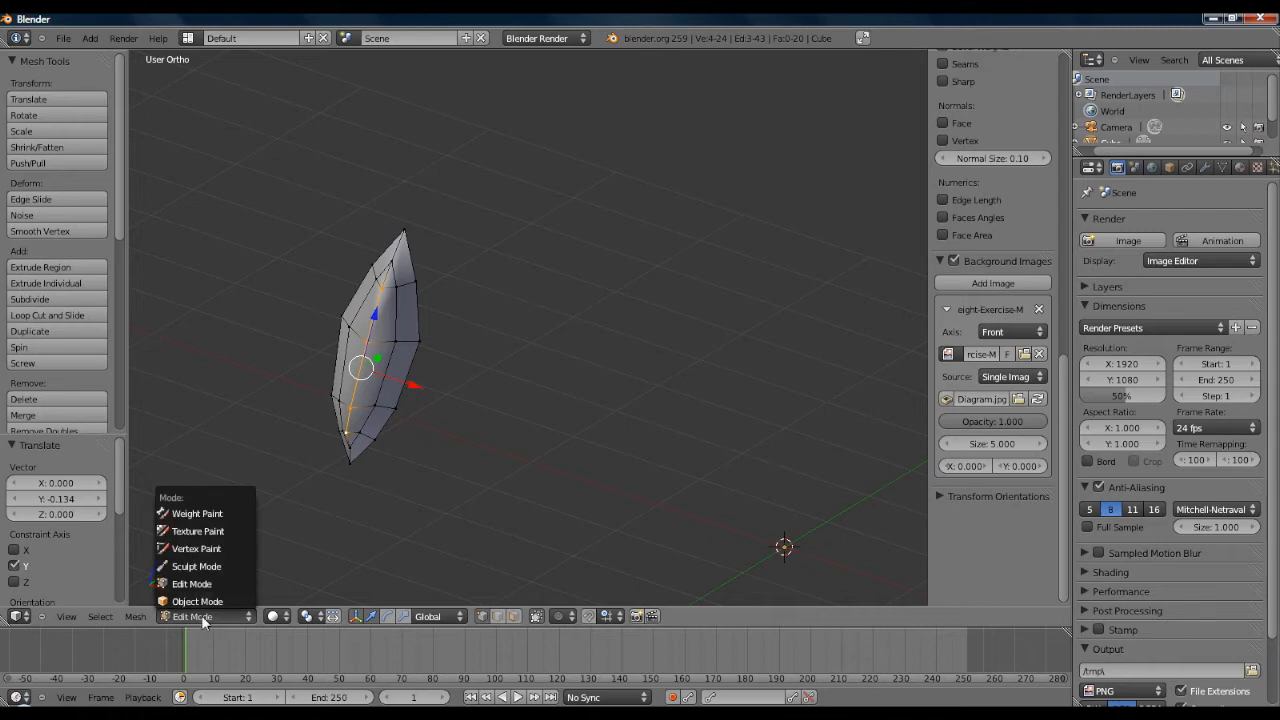
pyautogui.click(76, 616)
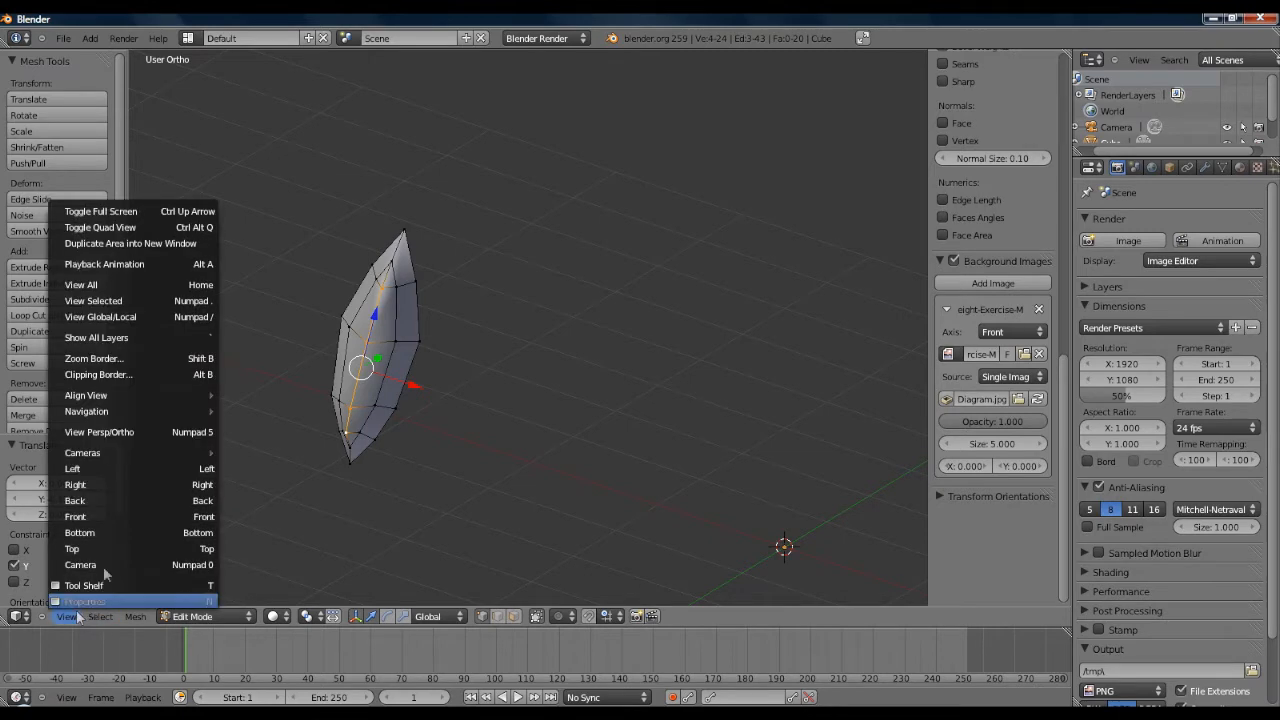
pyautogui.click(104, 516)
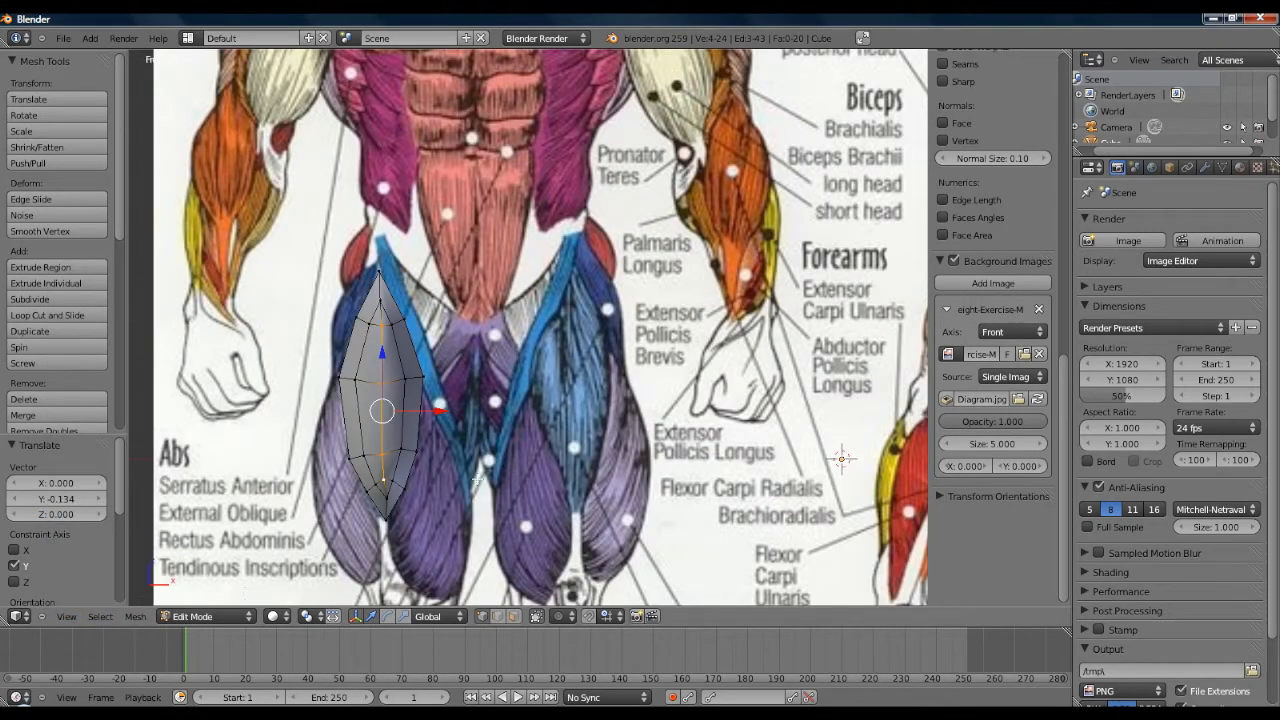
pyautogui.moveTo(455, 453); pyautogui.dragTo(369, 474, button='middle')
pyautogui.click(212, 616)
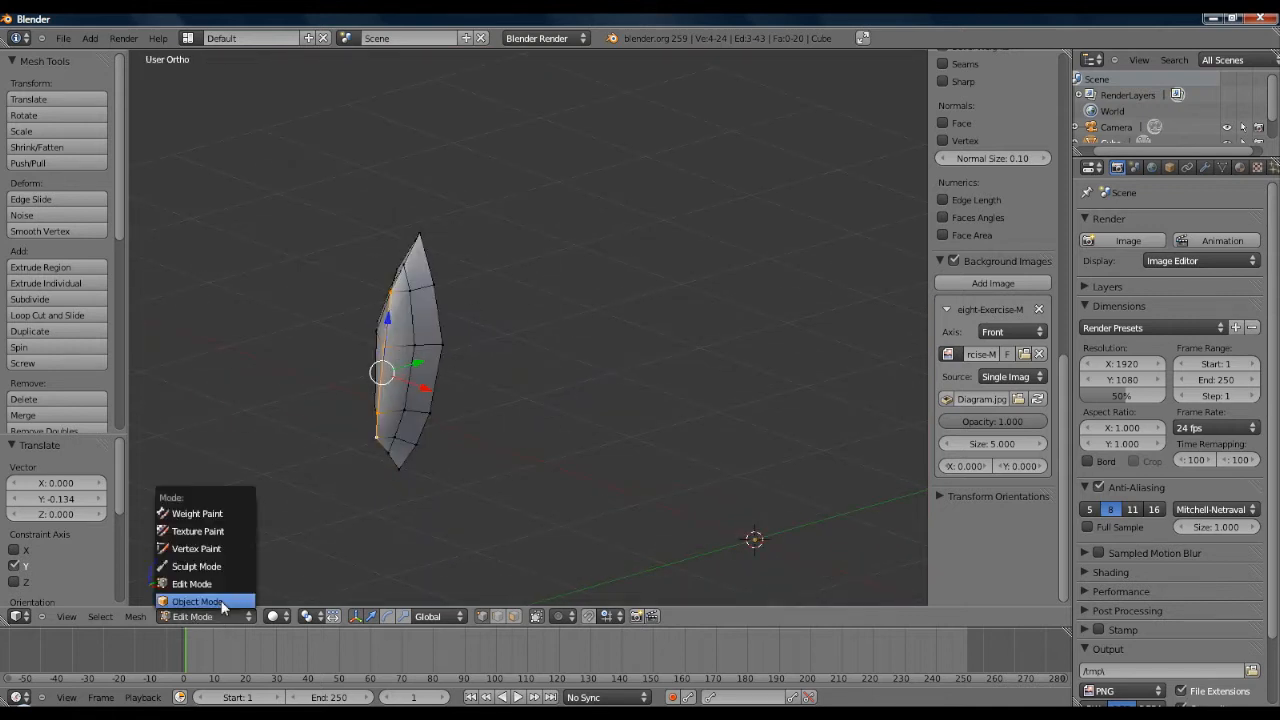
pyautogui.click(222, 603)
pyautogui.moveTo(600, 331); pyautogui.dragTo(196, 638, button='middle')
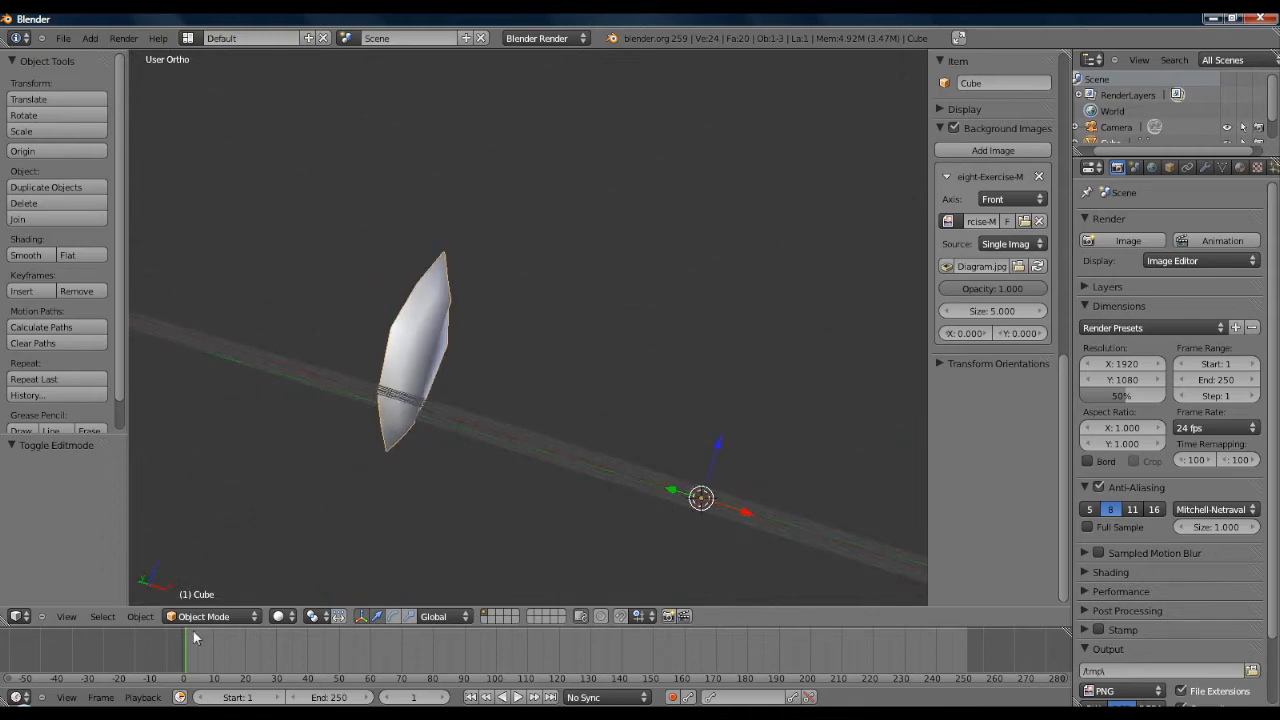
pyautogui.click(66, 616)
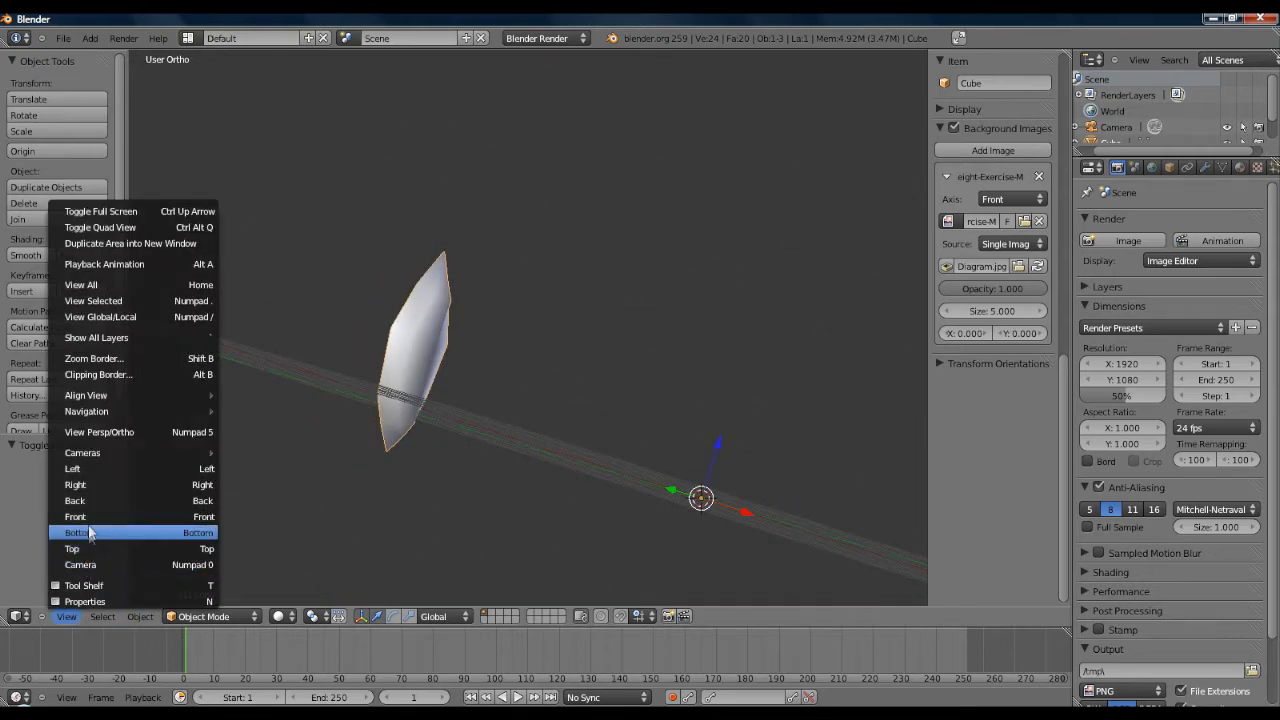
pyautogui.click(86, 517)
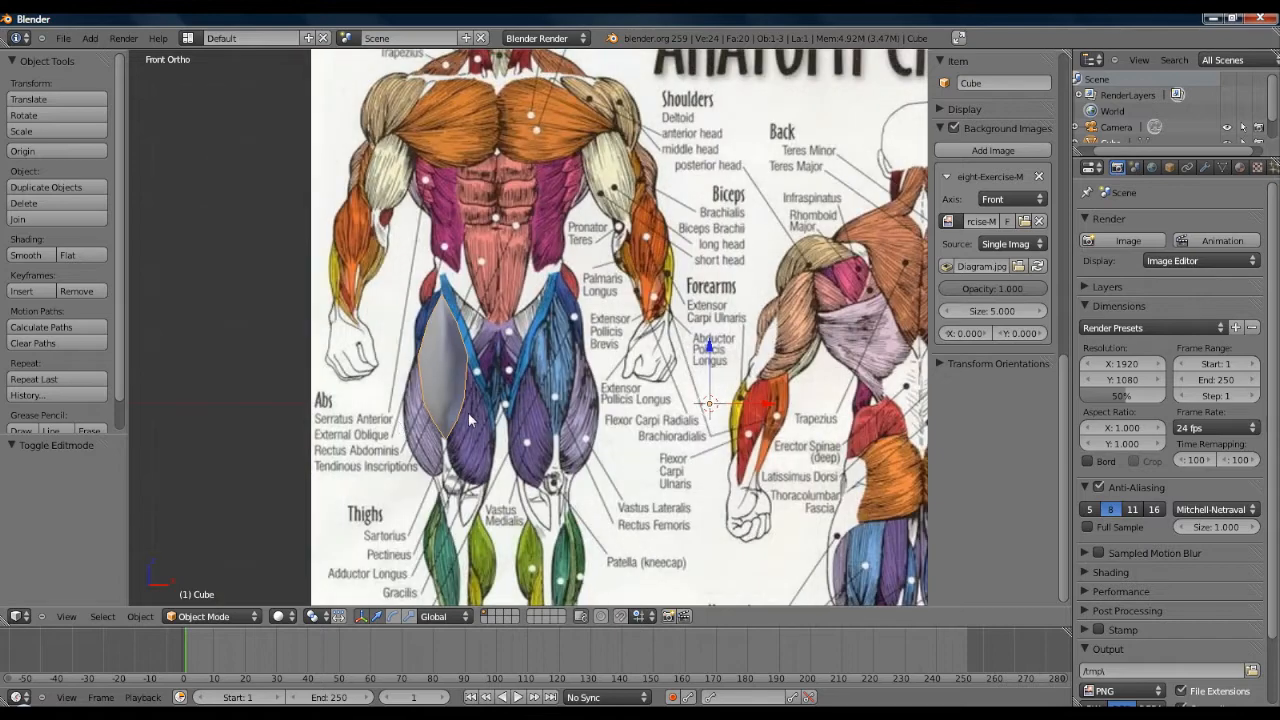
pyautogui.click(210, 616)
pyautogui.click(200, 583)
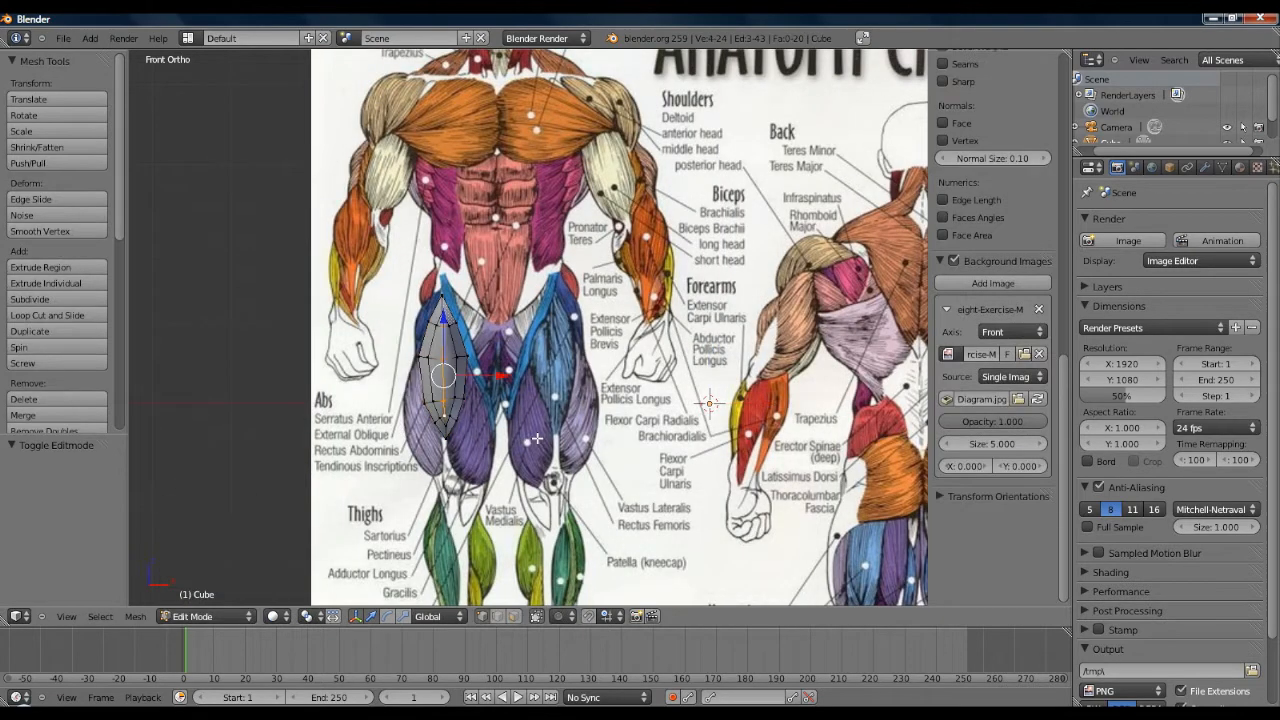
pyautogui.scroll(-2, 200, 583)
pyautogui.scroll(3, 562, 411)
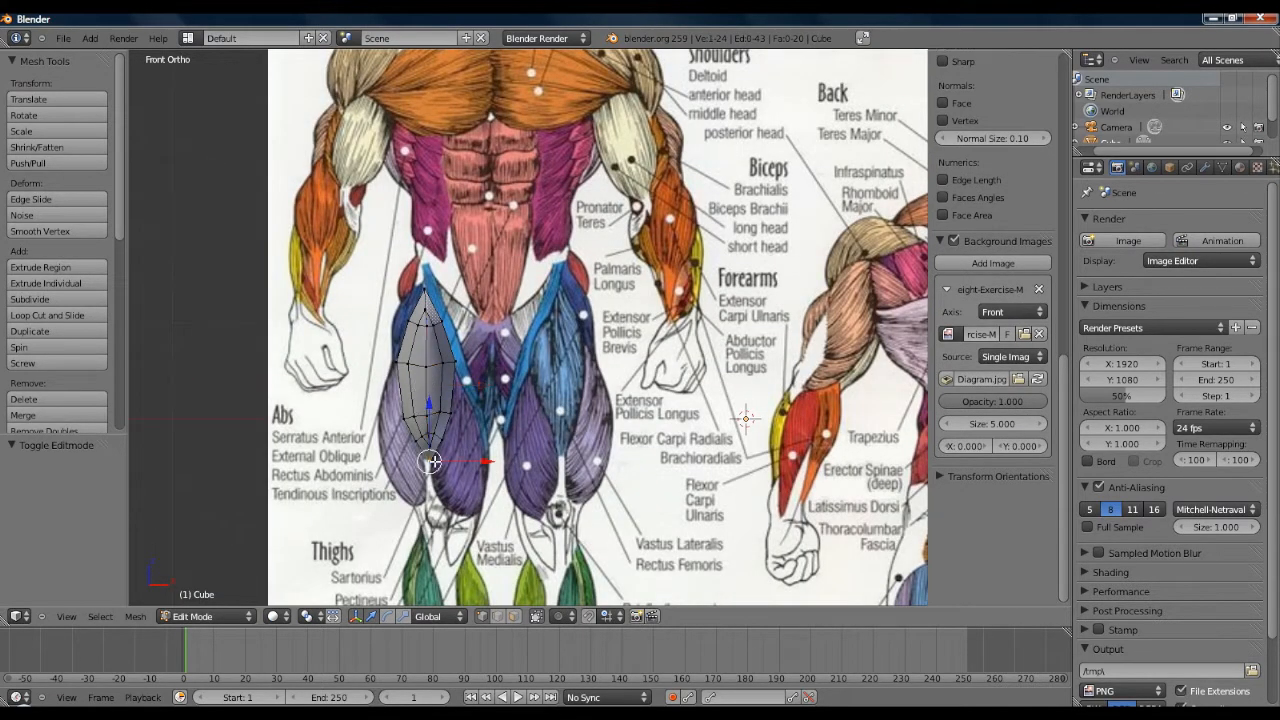
pyautogui.scroll(-3, 449, 483)
pyautogui.scroll(4, 455, 470)
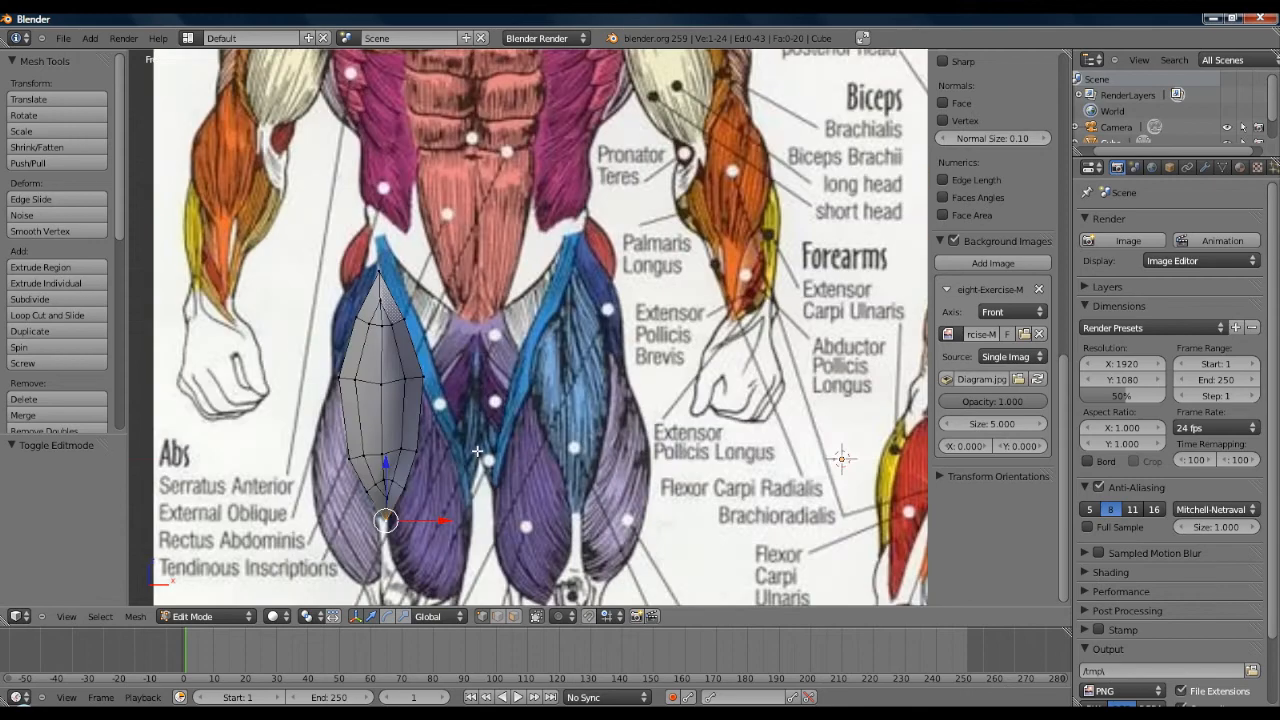
pyautogui.scroll(2, 457, 466)
pyautogui.keyDown('shift'); pyautogui.moveTo(523, 641); pyautogui.dragTo(461, 529, button='middle'); pyautogui.keyUp('shift')
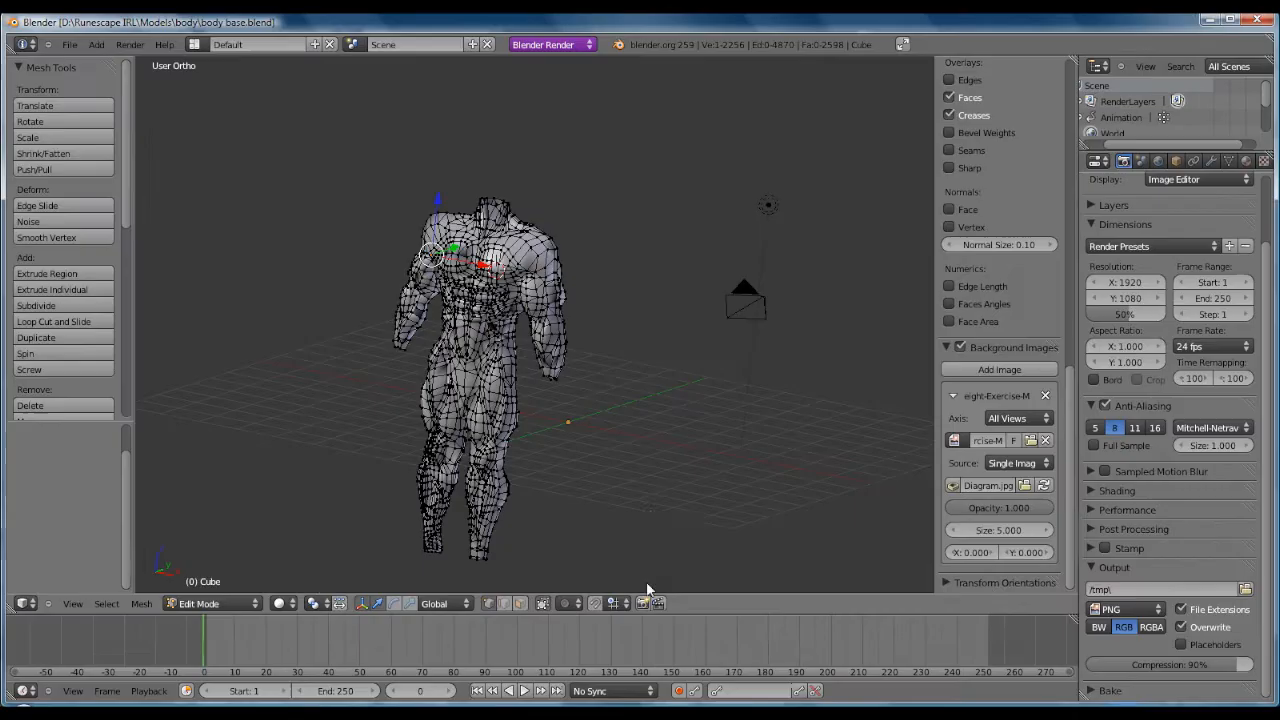
# Step: Switch to the Blender window with body base.blend and examine the finished body mesh from the front, back and above
pyautogui.scroll(-2, 651, 514)
pyautogui.scroll(3, 546, 486)
pyautogui.moveTo(530, 490); pyautogui.dragTo(677, 237, button='middle')
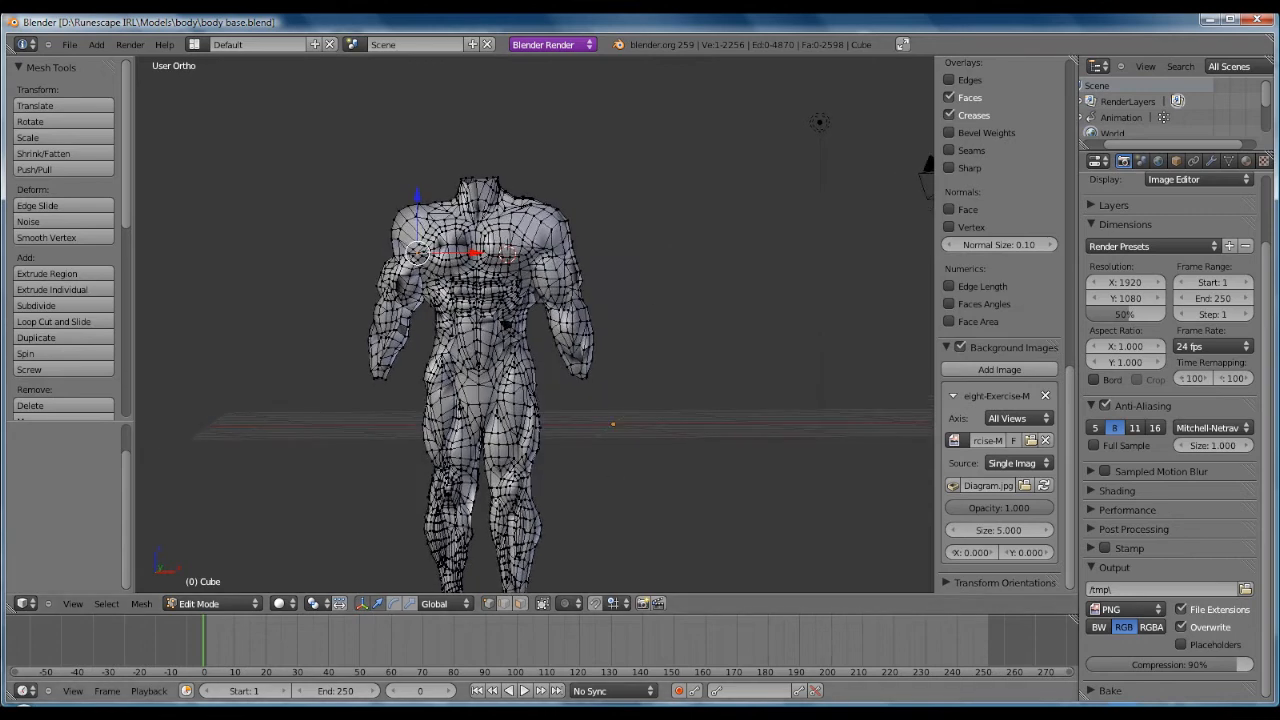
pyautogui.click(73, 604)
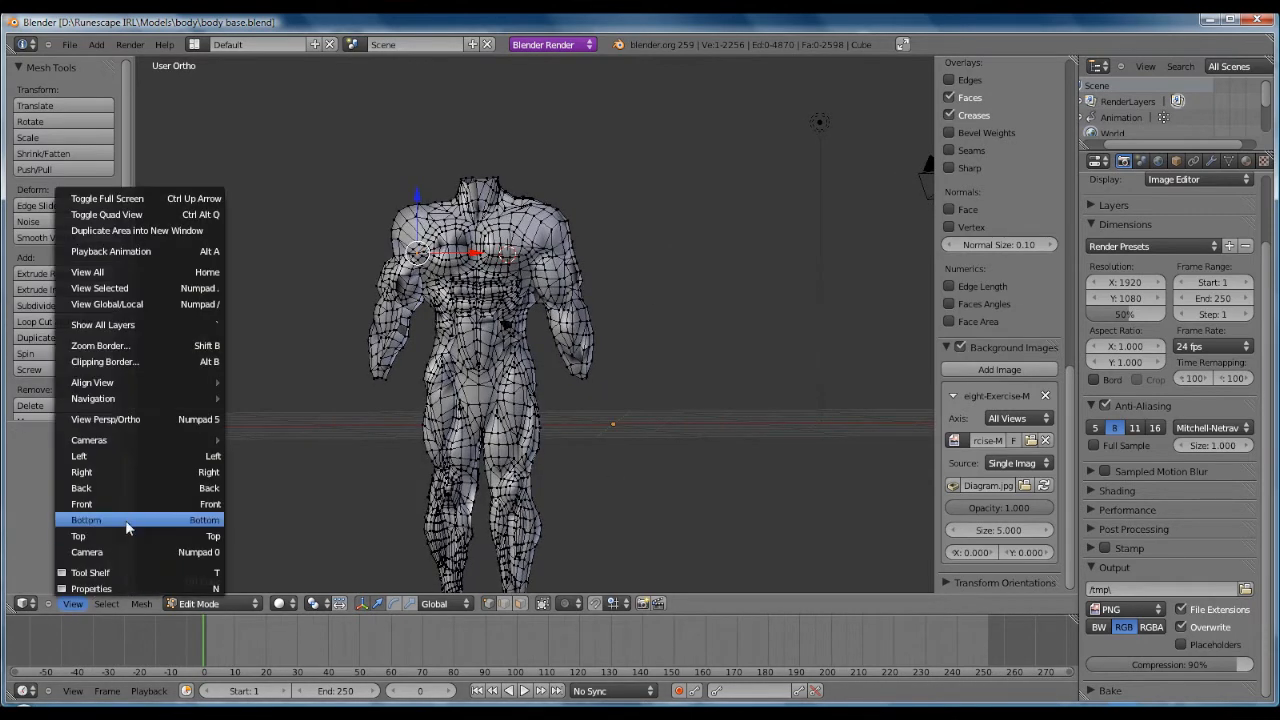
pyautogui.click(117, 505)
pyautogui.scroll(-2, 455, 388)
pyautogui.scroll(2, 460, 387)
pyautogui.moveTo(605, 388); pyautogui.dragTo(260, 327, button='middle')
pyautogui.click(69, 606)
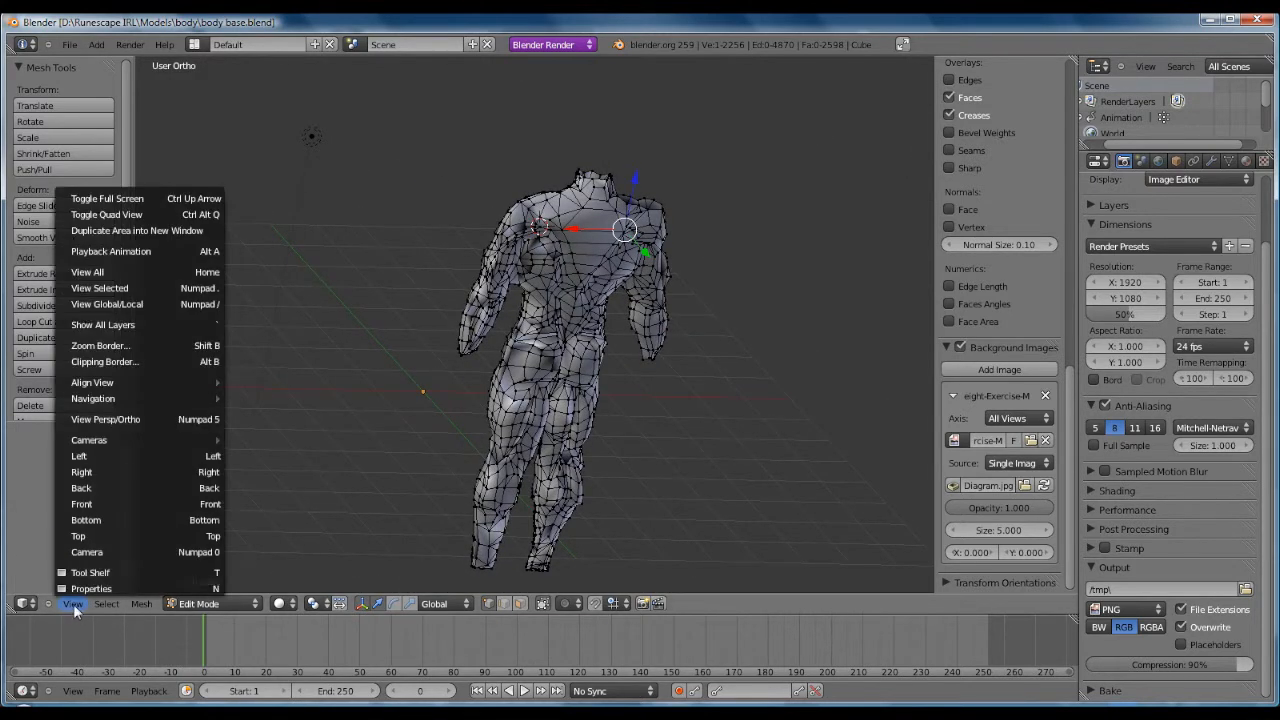
pyautogui.click(86, 535)
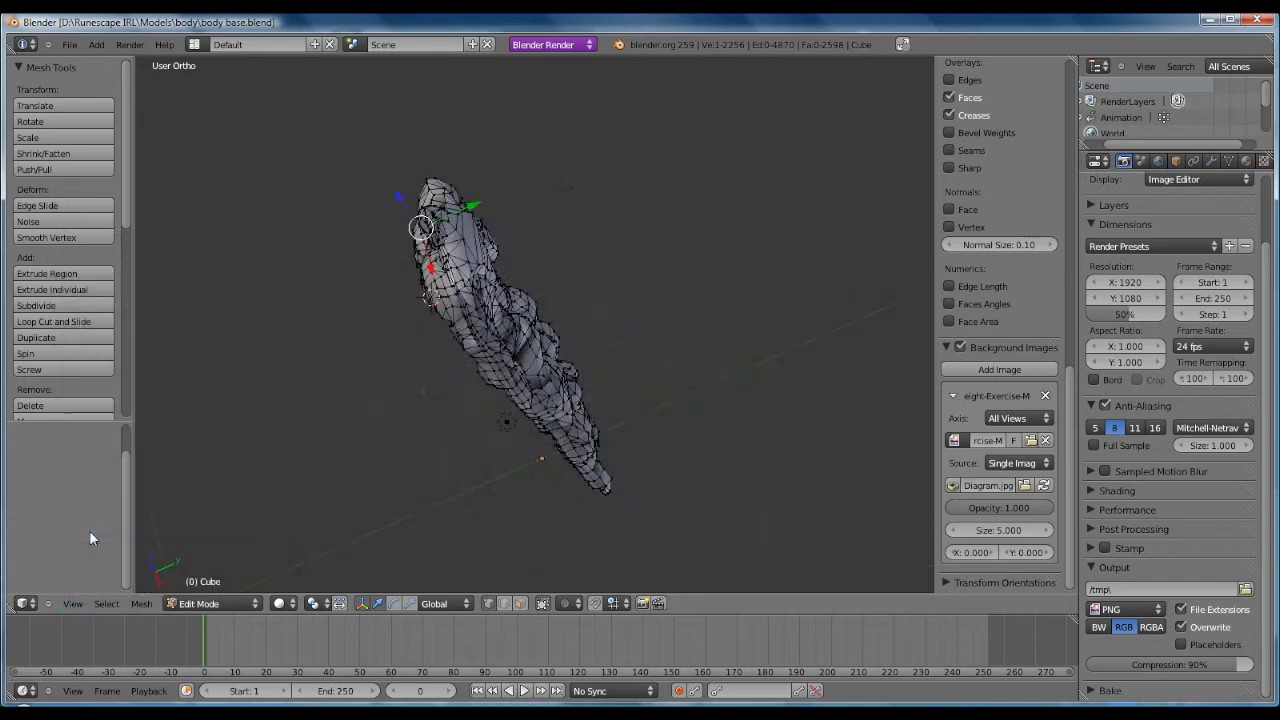
# Step: Compare the finished body mesh with the anatomy chart in front view, and return to the thigh muscle file
pyautogui.click(73, 604)
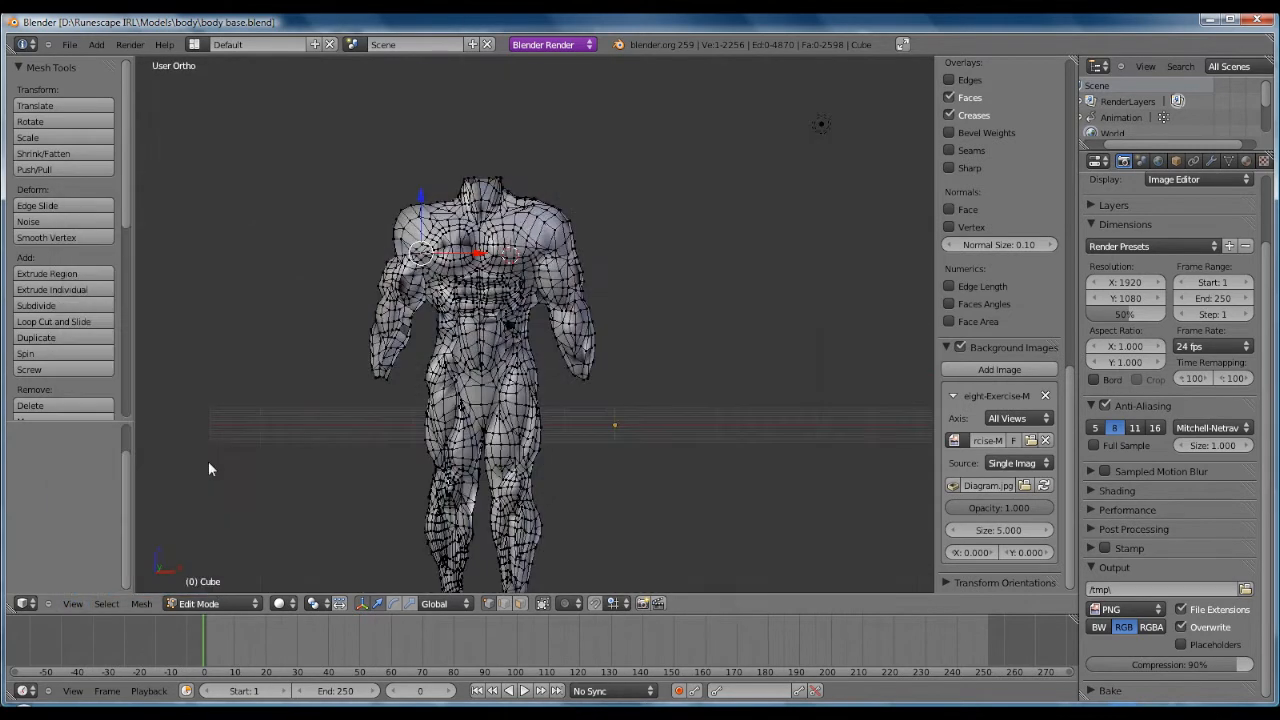
pyautogui.click(100, 504)
pyautogui.scroll(1, 731, 399)
pyautogui.keyDown('shift'); pyautogui.moveTo(747, 477); pyautogui.dragTo(524, 277, button='middle'); pyautogui.keyUp('shift')
pyautogui.keyDown('shift'); pyautogui.moveTo(422, 396); pyautogui.dragTo(580, 490, button='middle'); pyautogui.keyUp('shift')
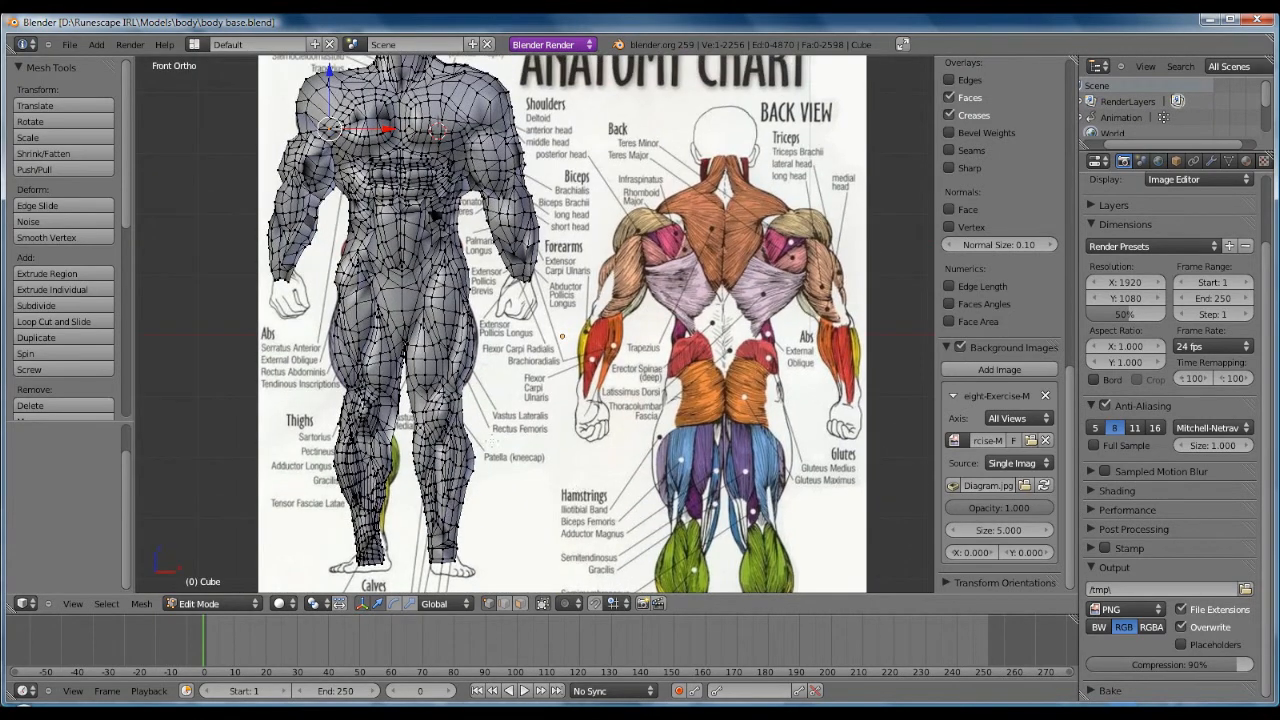
pyautogui.keyDown('shift'); pyautogui.moveTo(562, 336); pyautogui.dragTo(562, 451, button='middle'); pyautogui.keyUp('shift')
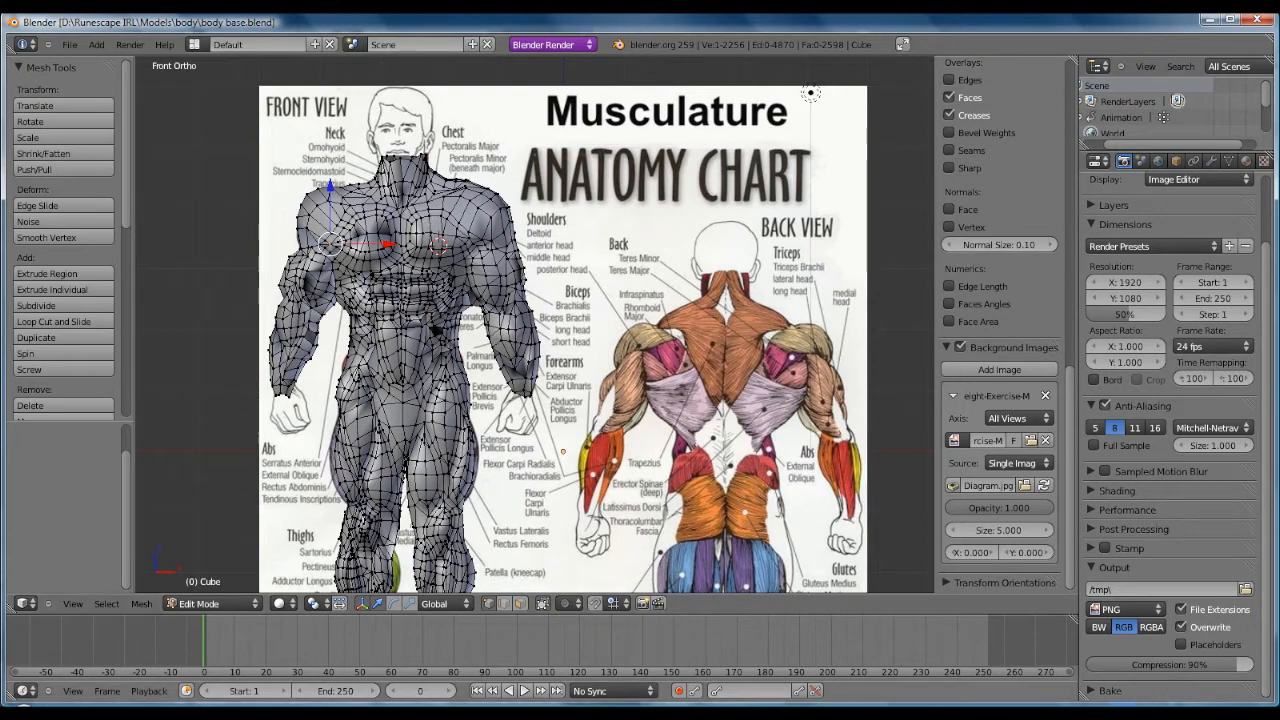
pyautogui.moveTo(717, 715)
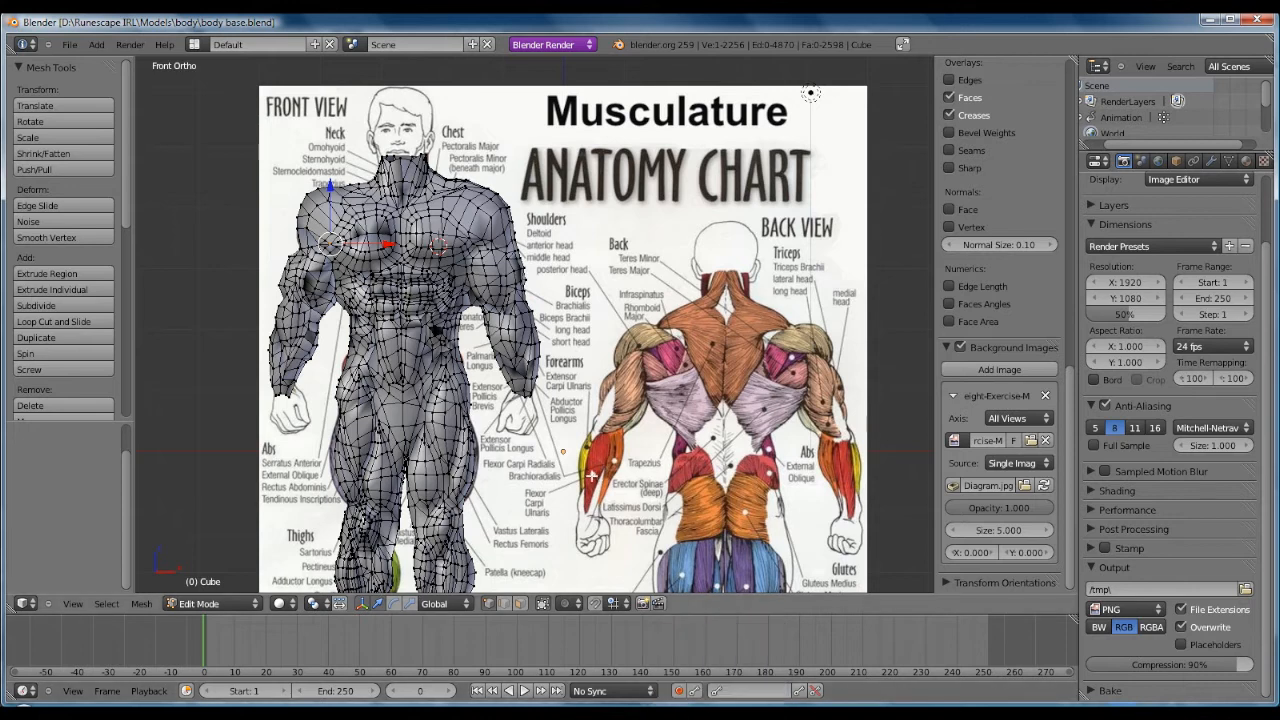
pyautogui.scroll(-1, 530, 320)
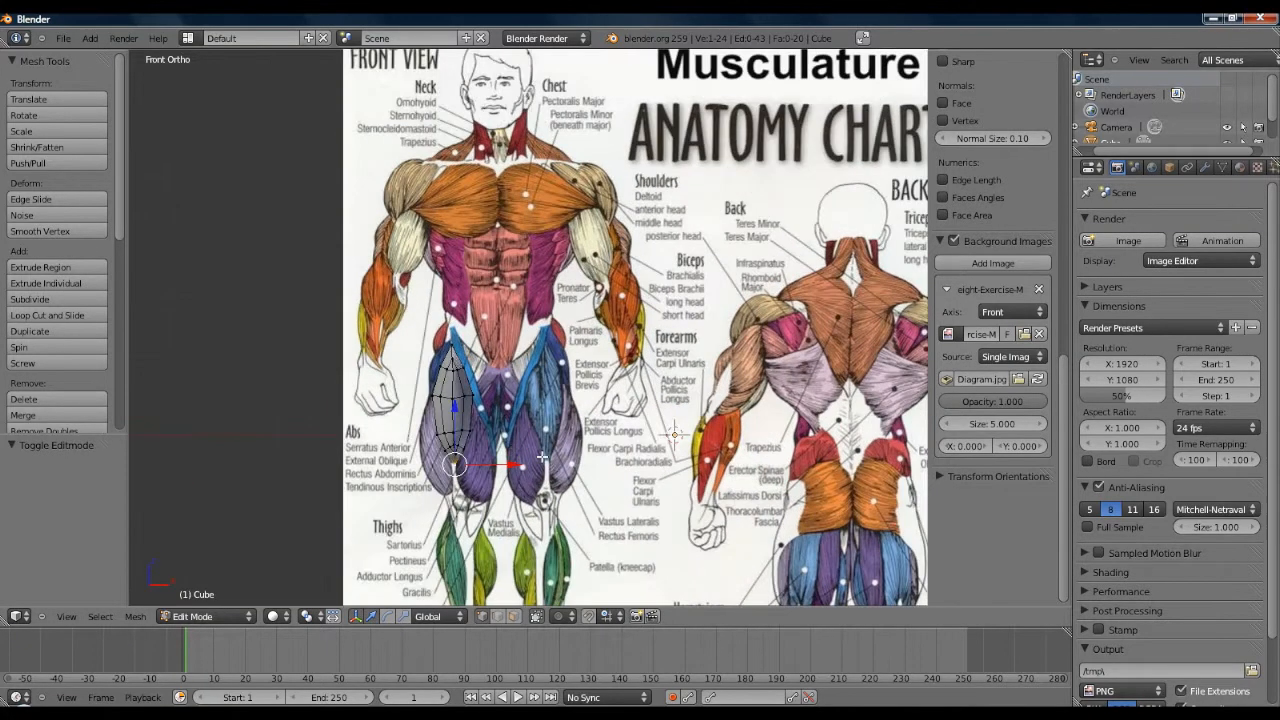
# Step: Select a vertex in the middle of the thigh muscle and grow the selection until the whole muscle is selected
pyautogui.scroll(1, 541, 457)
pyautogui.keyDown('shift'); pyautogui.moveTo(540, 463); pyautogui.dragTo(571, 396, button='middle'); pyautogui.keyUp('shift')
pyautogui.rightClick(465, 350)
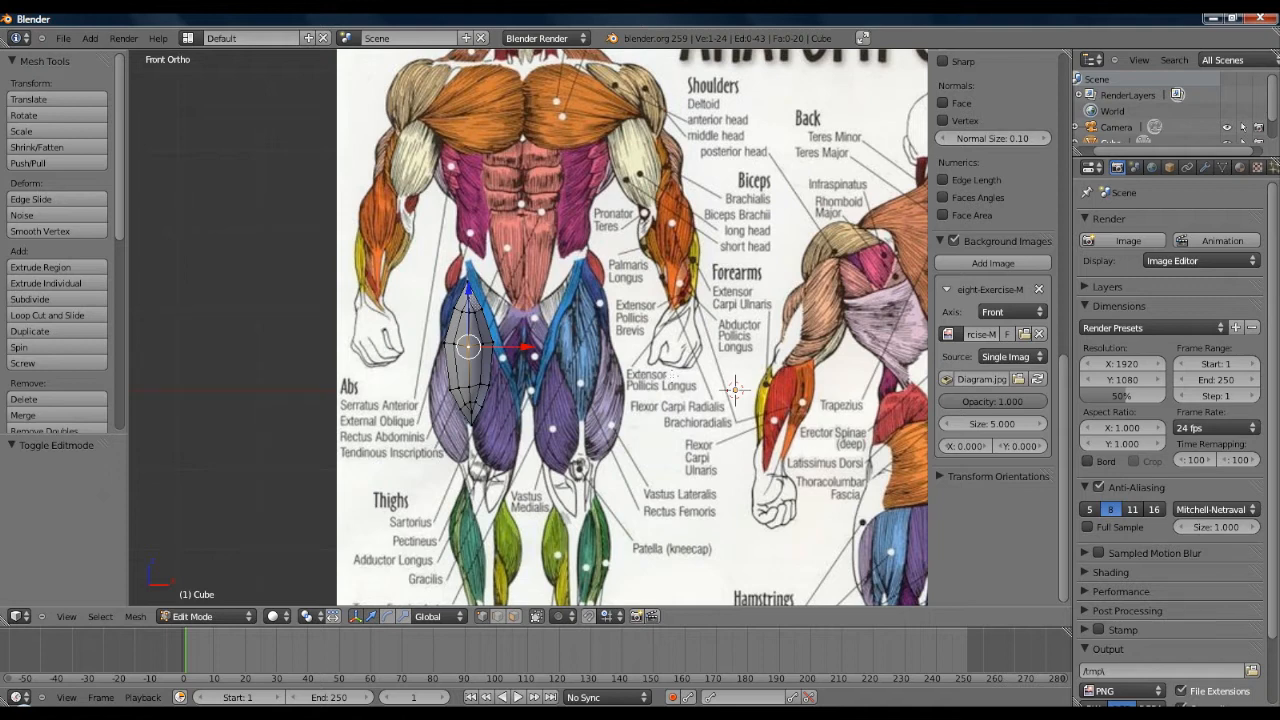
pyautogui.press('ctrl+KP_Add')
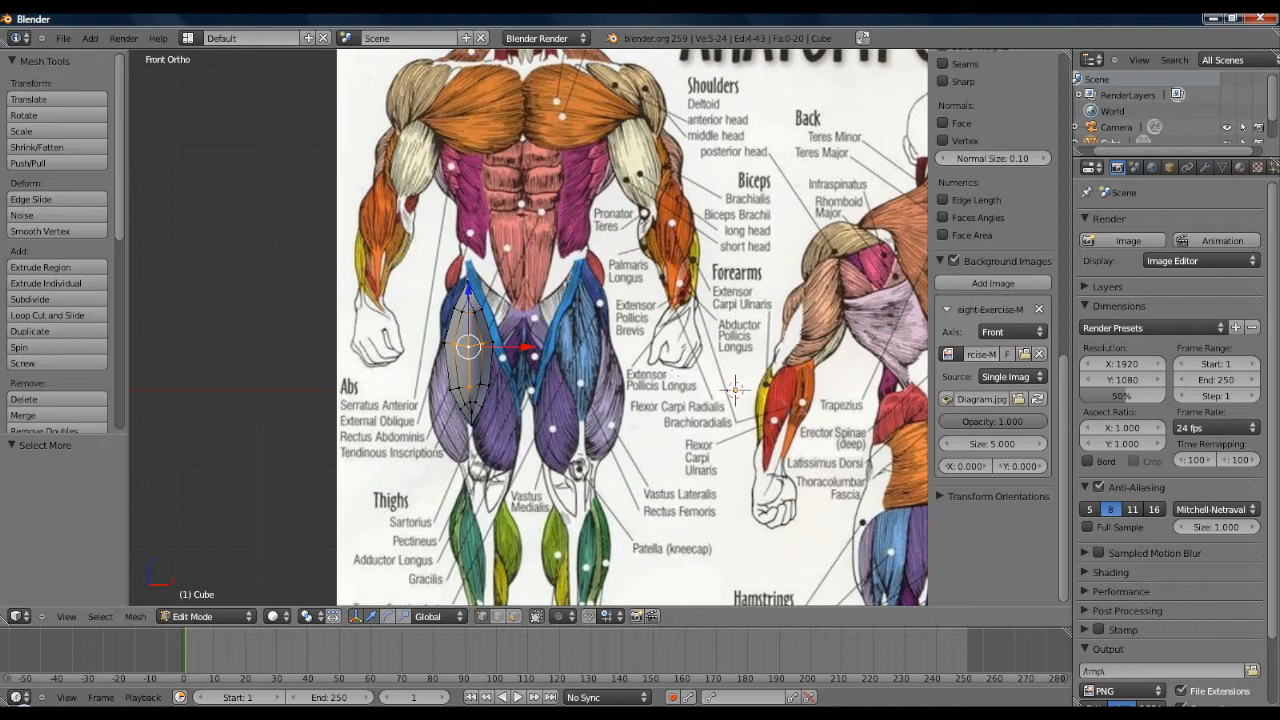
pyautogui.press('ctrl+KP_Add')
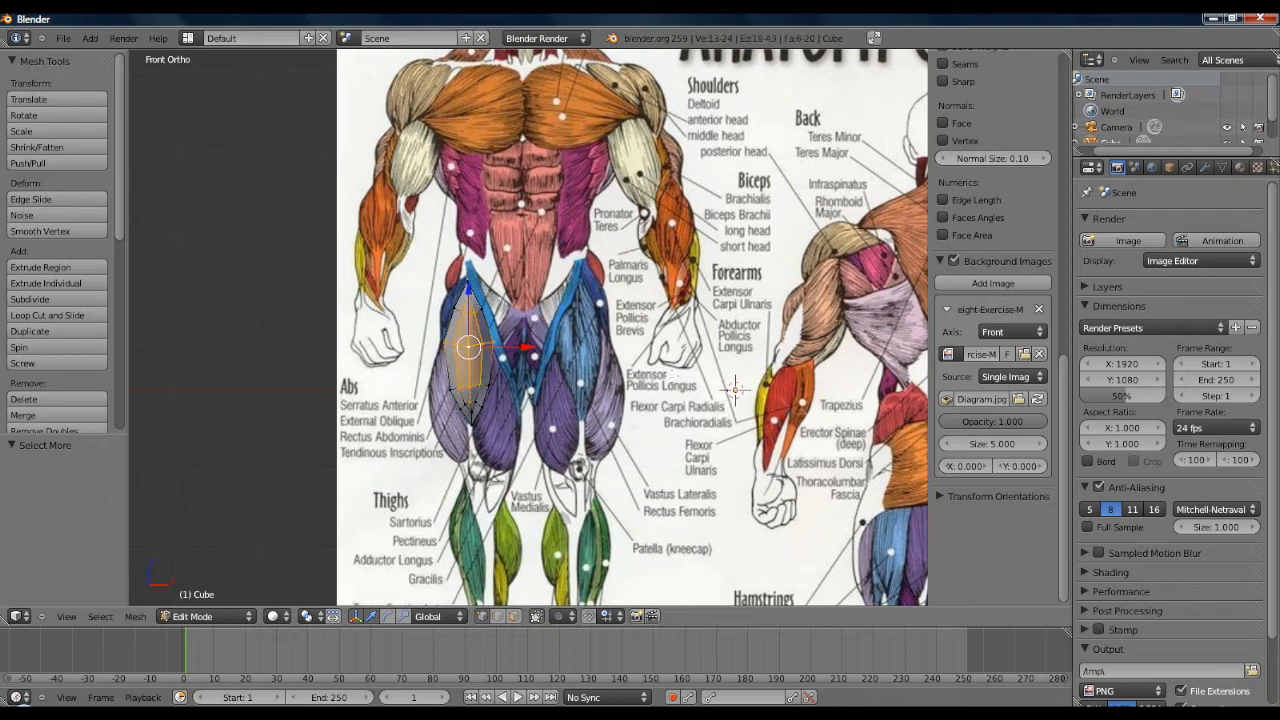
pyautogui.press('ctrl+KP_Add')
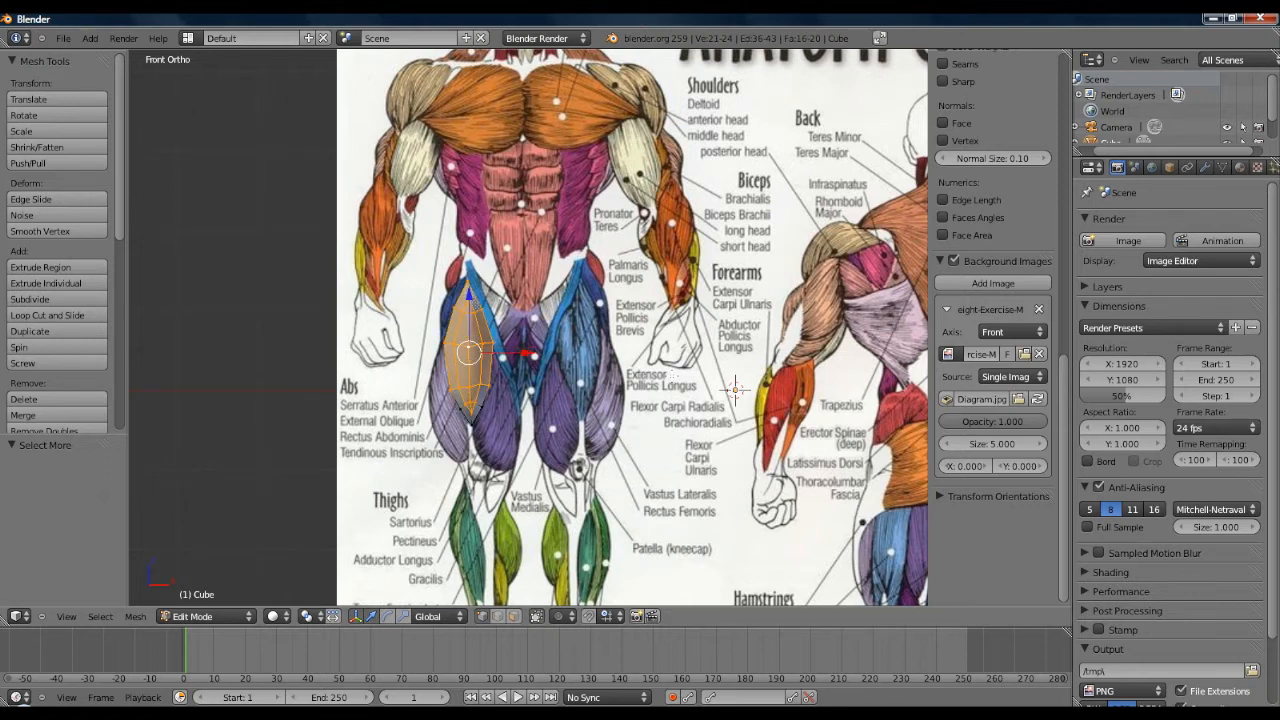
pyautogui.press('ctrl+KP_Add')
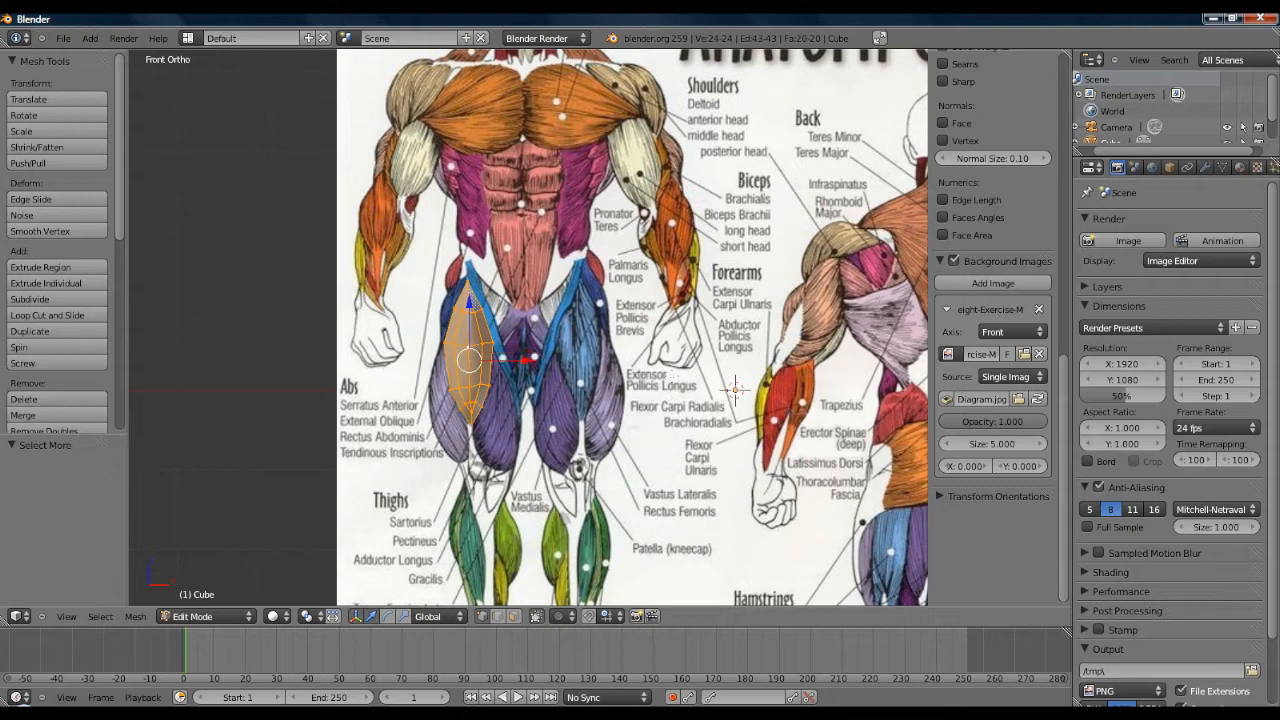
# Step: Inspect the muscle from an angle, restore the front view and select the middle-chain vertex in its widest row
pyautogui.moveTo(720, 325); pyautogui.dragTo(657, 354, button='middle')
pyautogui.rightClick(477, 374)
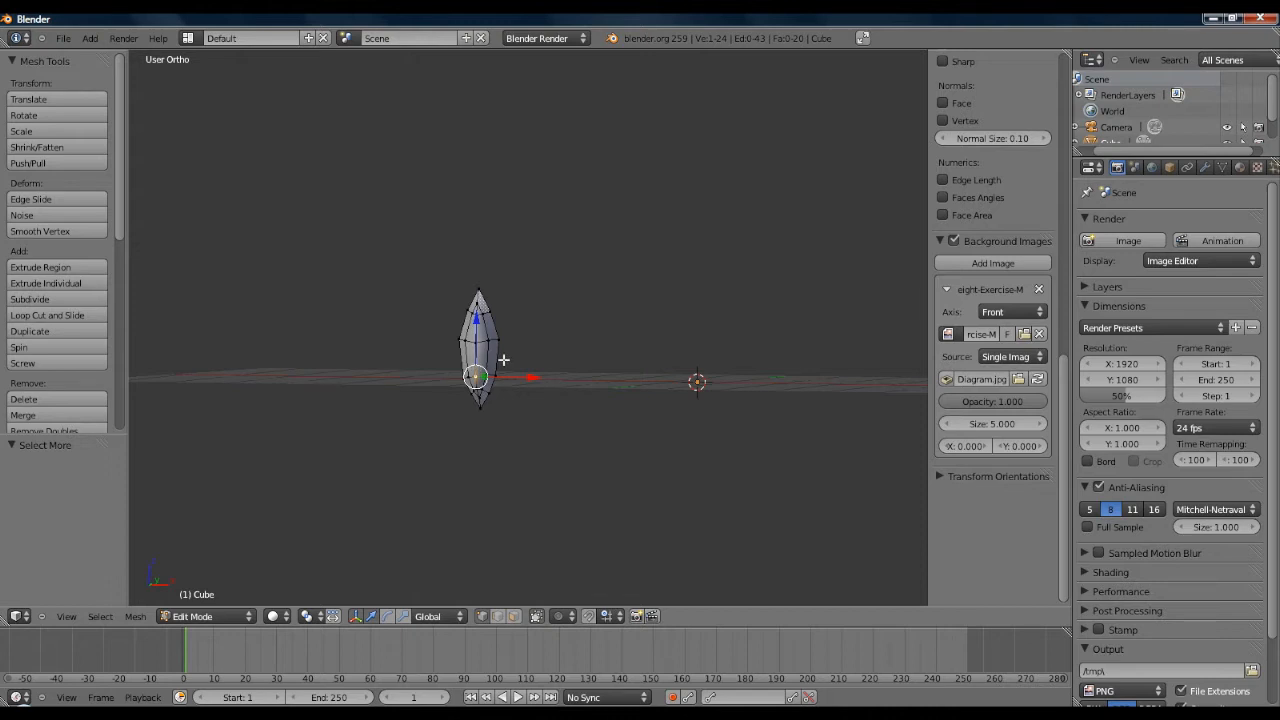
pyautogui.scroll(4, 503, 359)
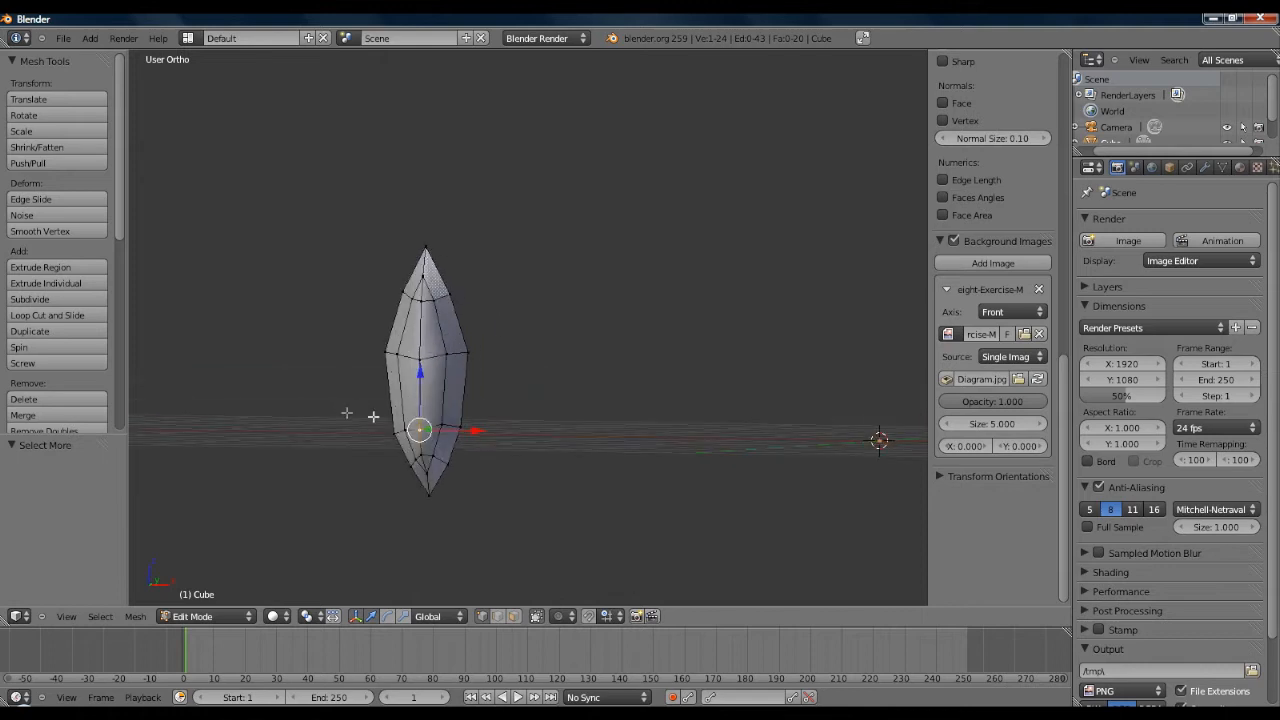
pyautogui.click(66, 616)
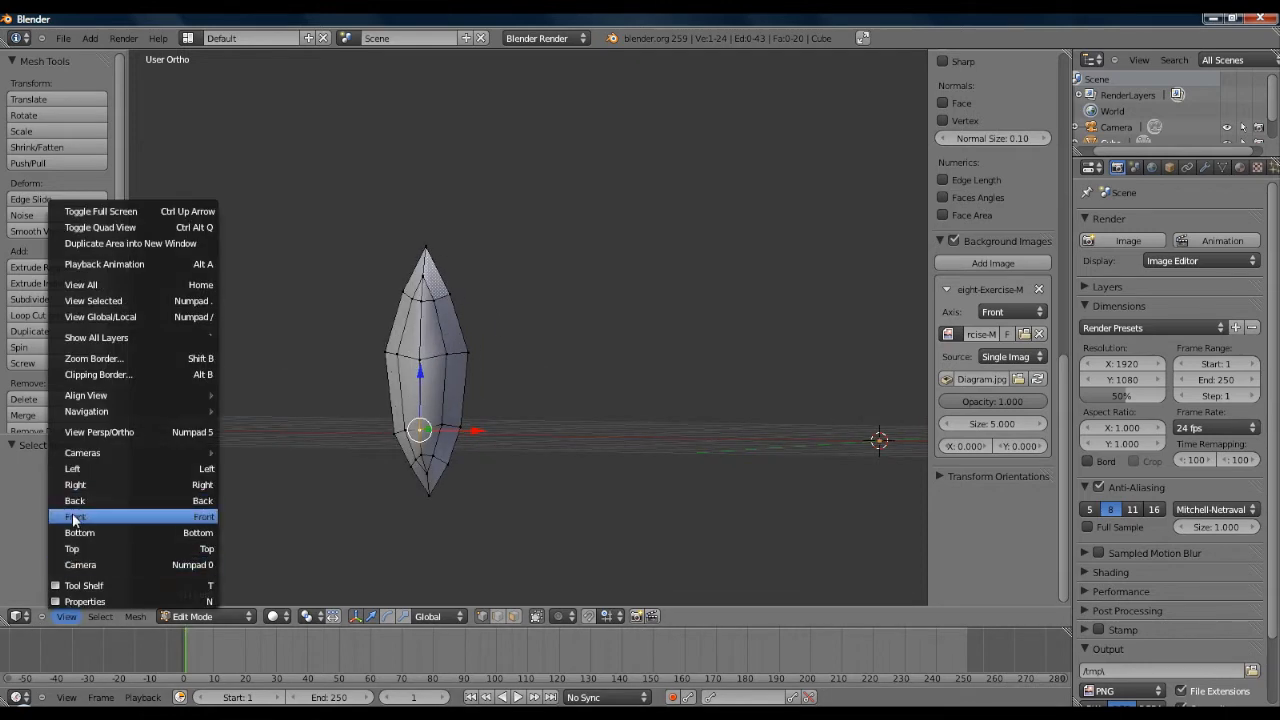
pyautogui.click(76, 517)
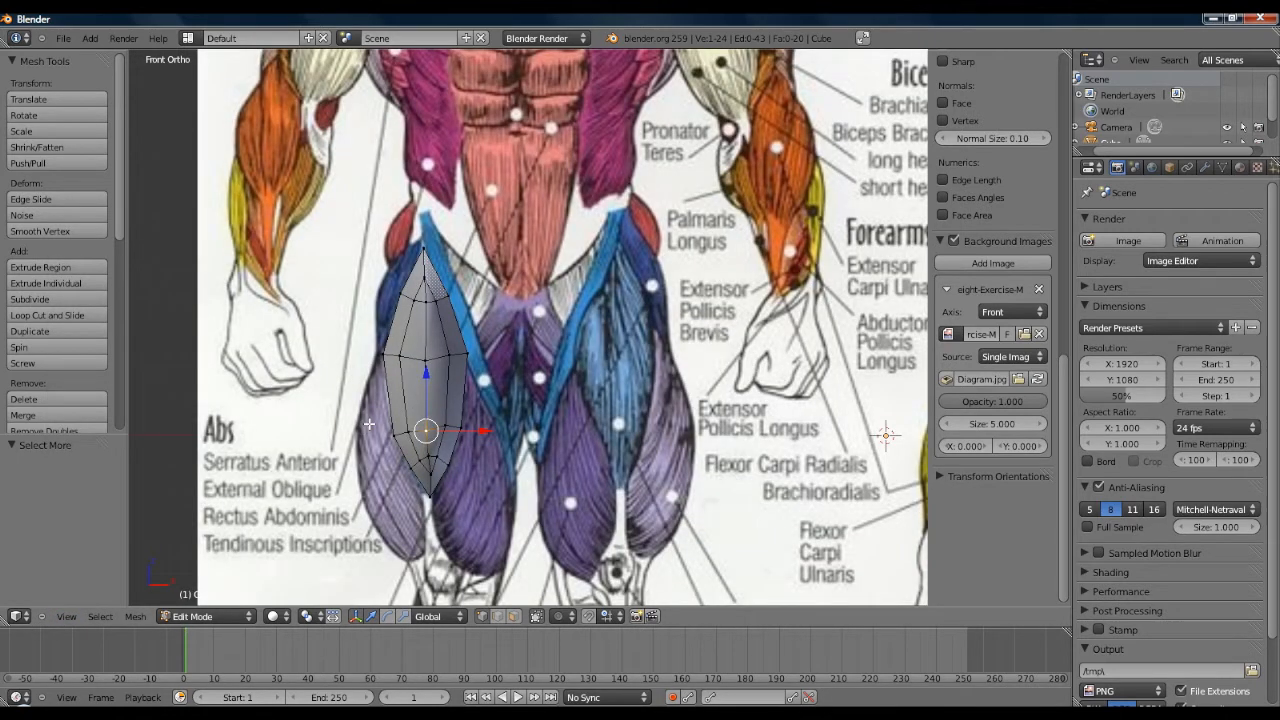
pyautogui.hotkey('shift', 'a')
pyautogui.rightClick(424, 368)
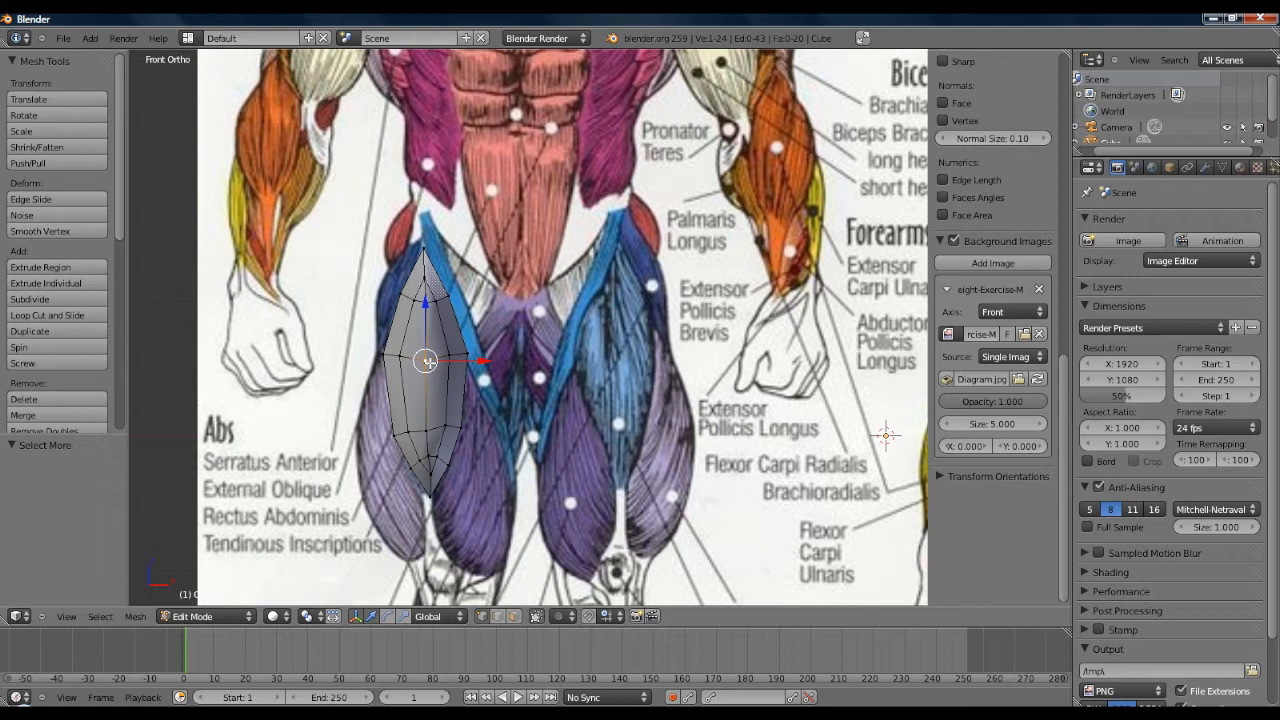
# Step: Select the four vertices of a central front face on the thigh muscle, delete them with the Vertices option, and undo the deletion
pyautogui.rightClick(447, 356)
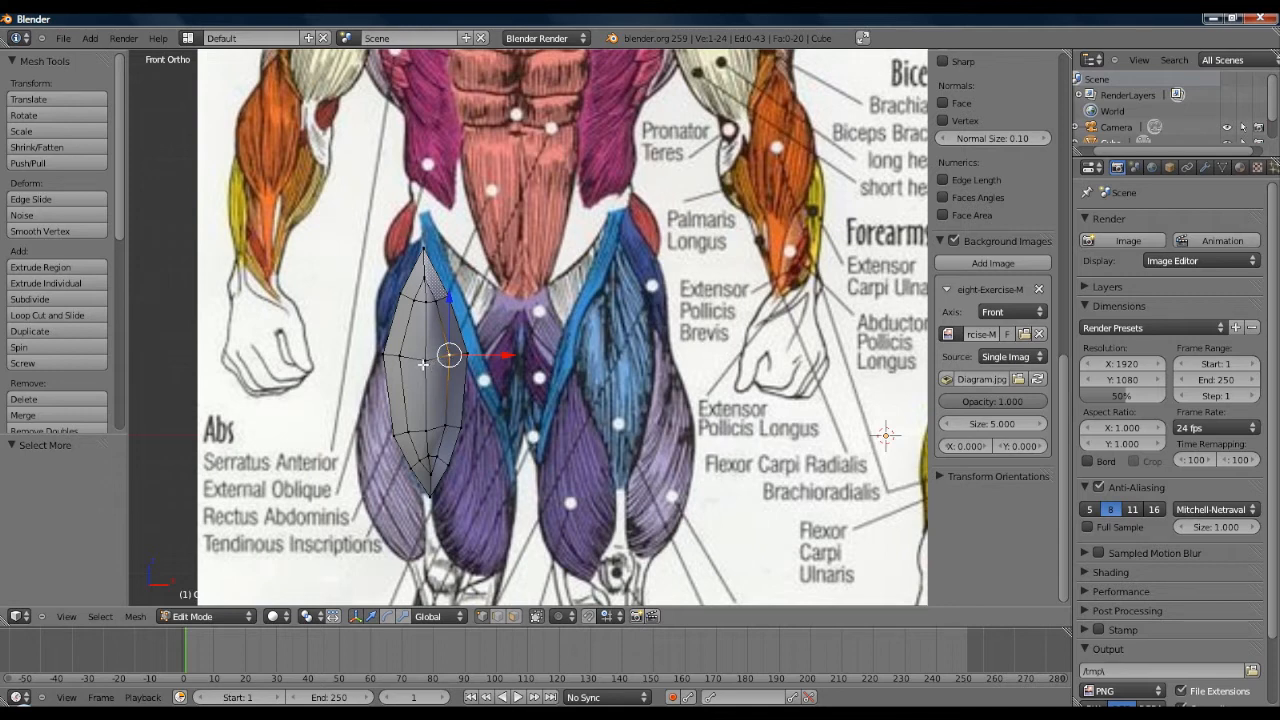
pyautogui.keyDown('shift'); pyautogui.rightClick(424, 363); pyautogui.keyUp('shift')
pyautogui.keyDown('shift'); pyautogui.rightClick(428, 430); pyautogui.keyUp('shift')
pyautogui.keyDown('shift'); pyautogui.rightClick(447, 425); pyautogui.keyUp('shift')
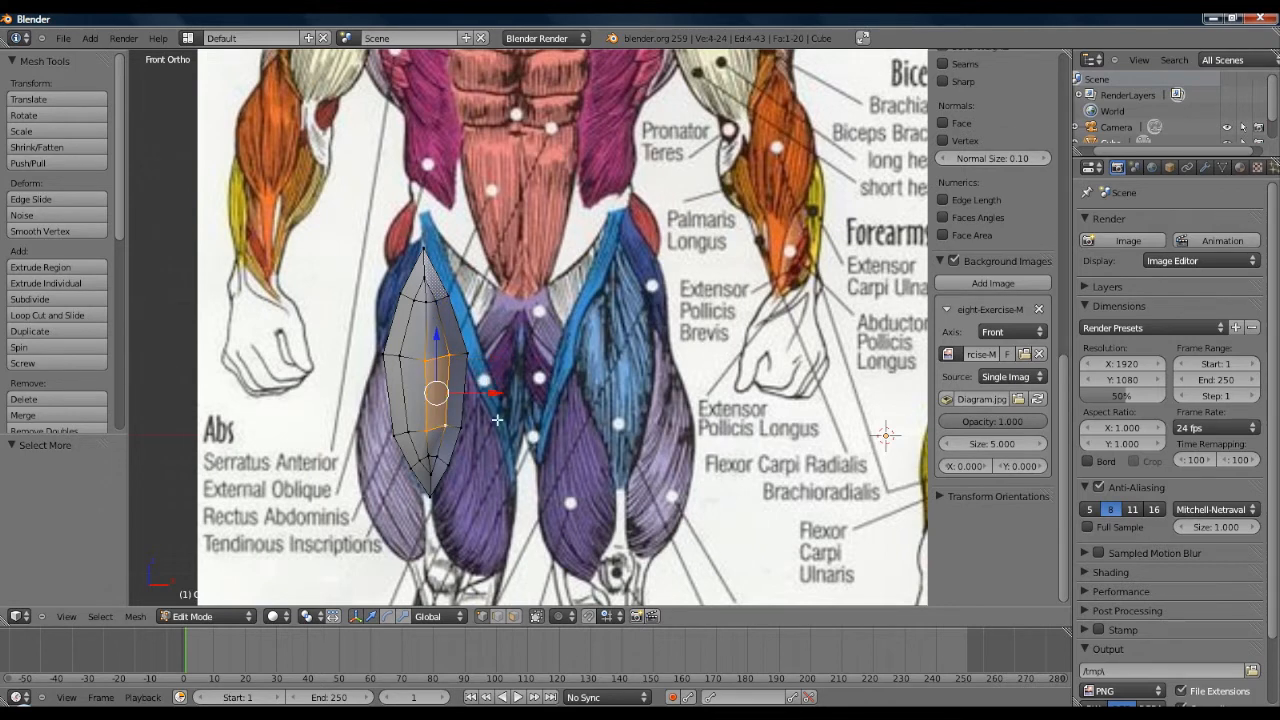
pyautogui.moveTo(457, 420); pyautogui.dragTo(396, 420, button='middle')
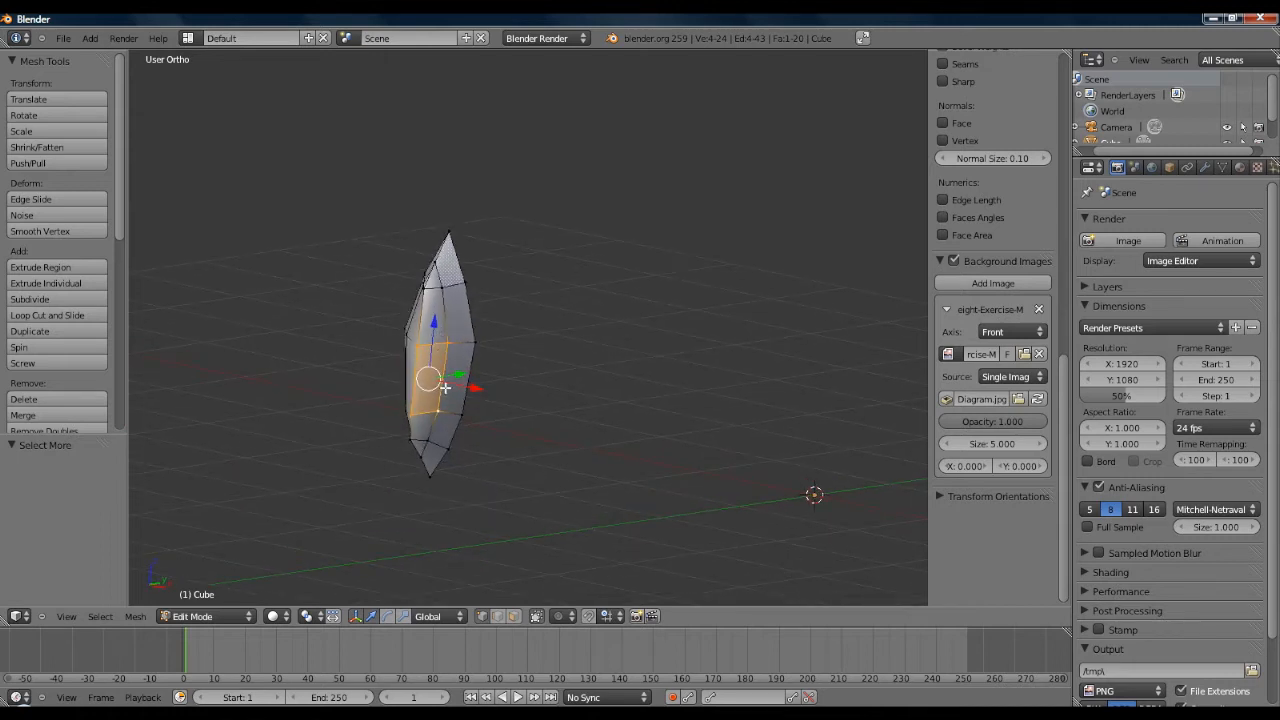
pyautogui.press('x')
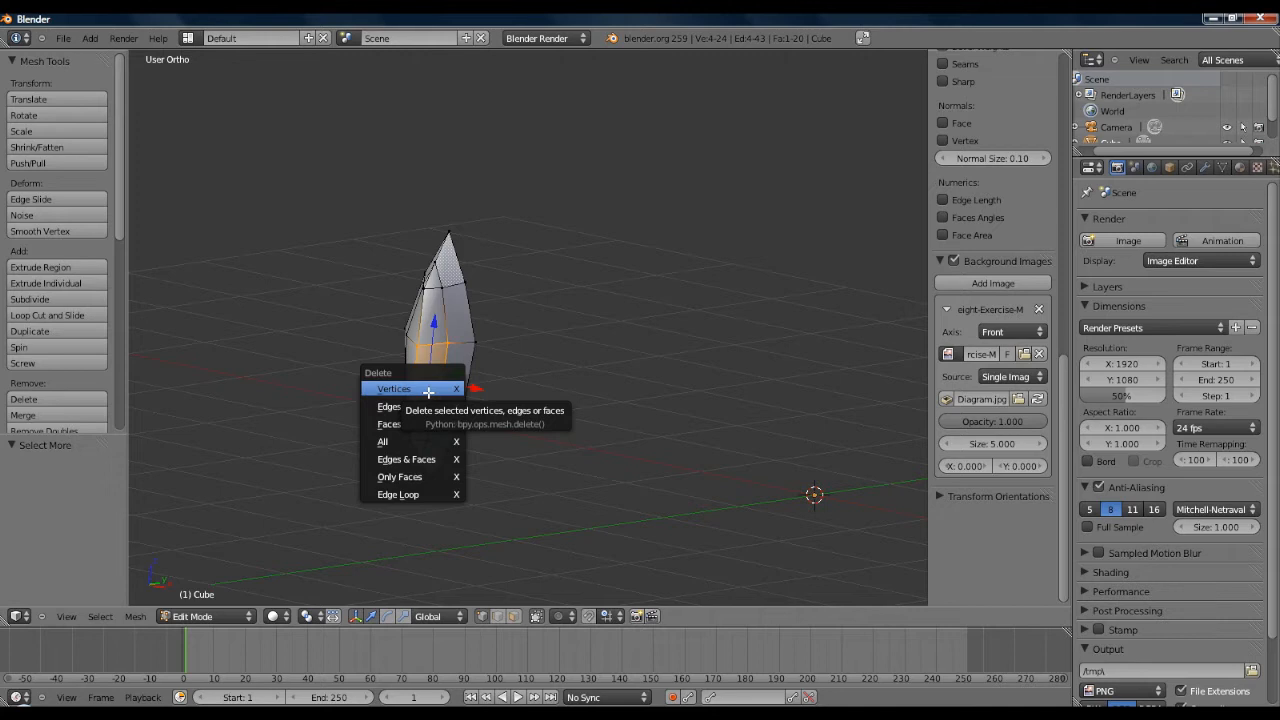
pyautogui.click(428, 389)
pyautogui.moveTo(414, 414); pyautogui.dragTo(489, 386, button='middle')
pyautogui.hotkey('ctrl', 'z')
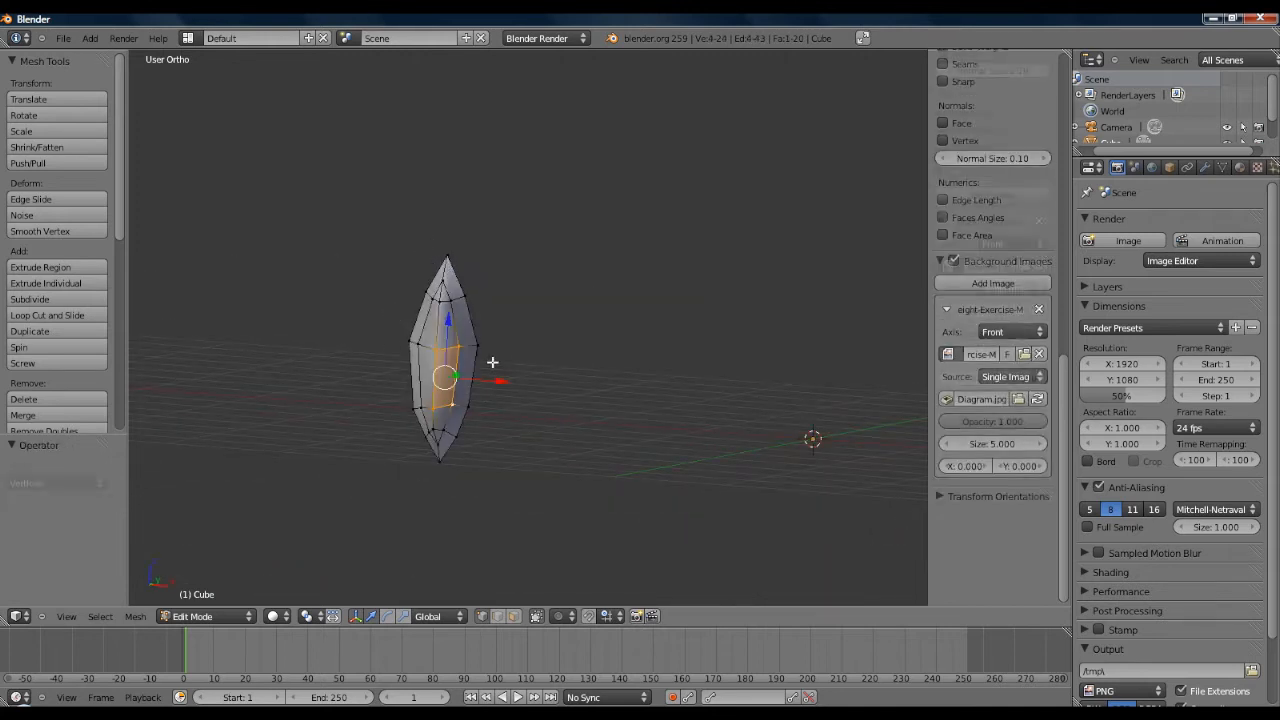
# Step: Try deleting the selected central face with the Faces option, examine the muscle, and undo the deletion
pyautogui.press('x')
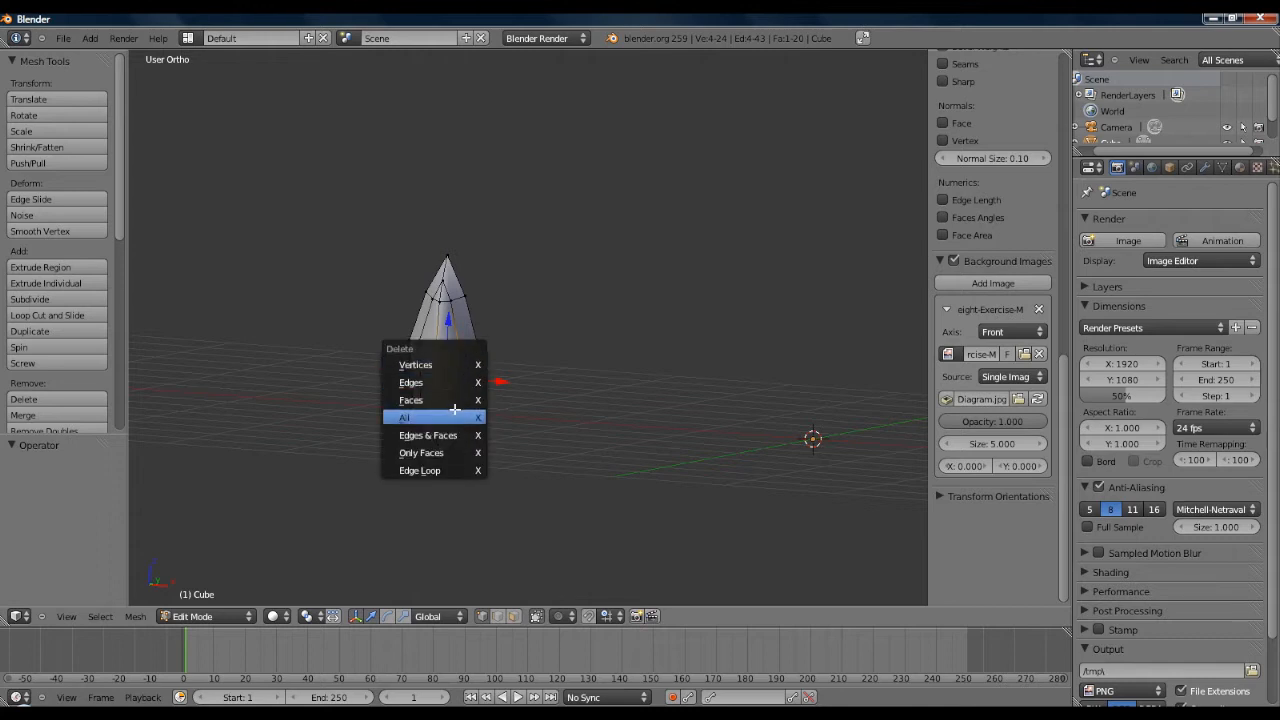
pyautogui.click(453, 403)
pyautogui.moveTo(453, 406); pyautogui.dragTo(458, 361, button='middle')
pyautogui.hotkey('ctrl', 'z')
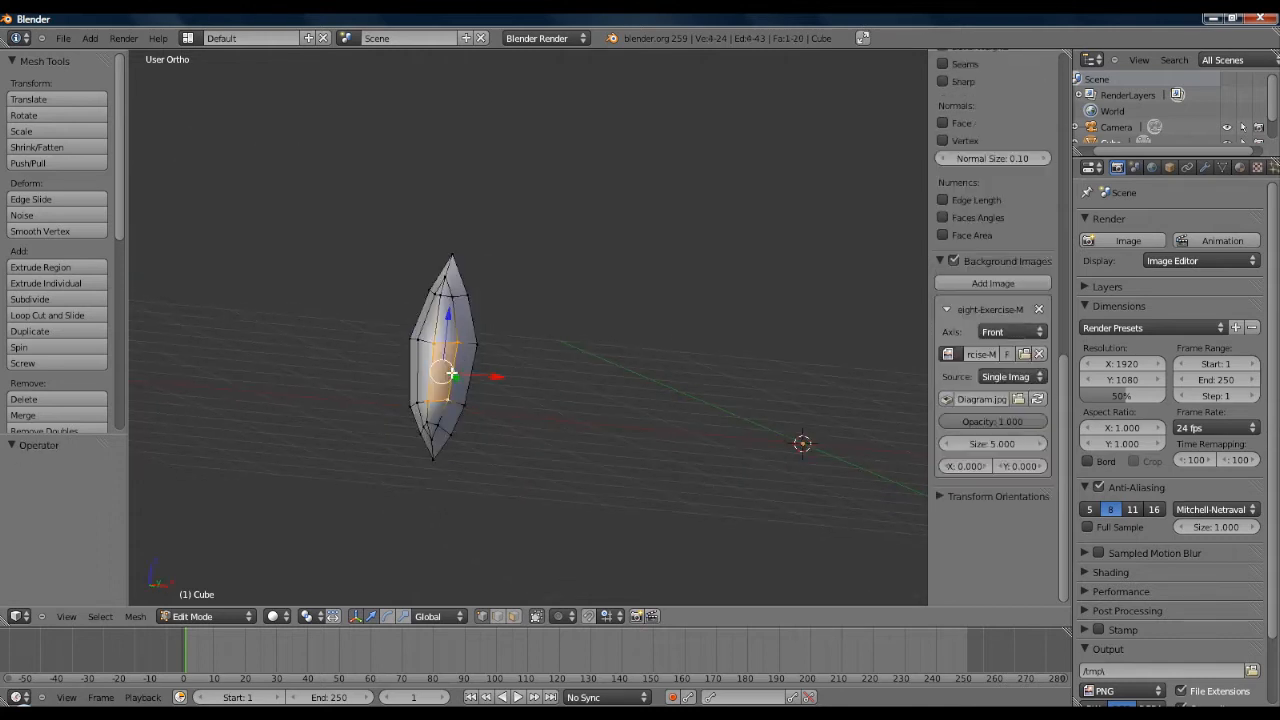
# Step: Try the All delete option on the muscle mesh, and undo the deletion
pyautogui.press('x')
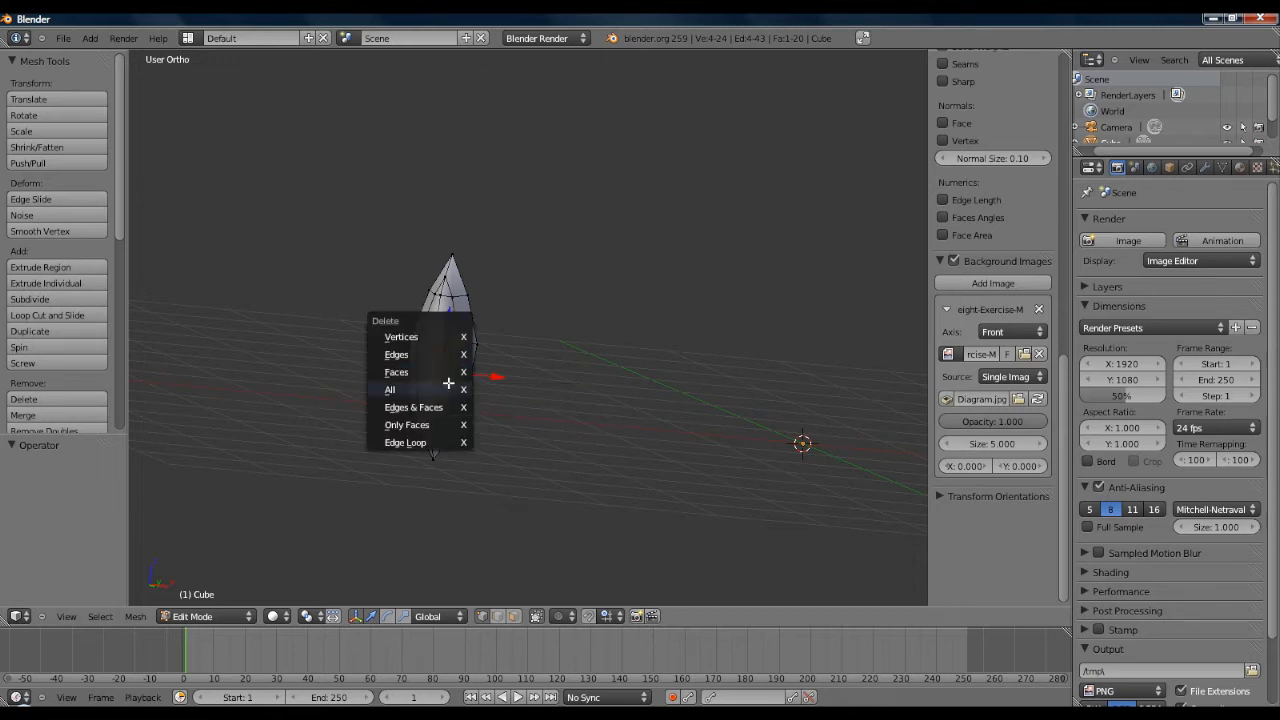
pyautogui.click(441, 391)
pyautogui.moveTo(666, 286); pyautogui.dragTo(579, 235, button='middle')
pyautogui.hotkey('ctrl', 'z')
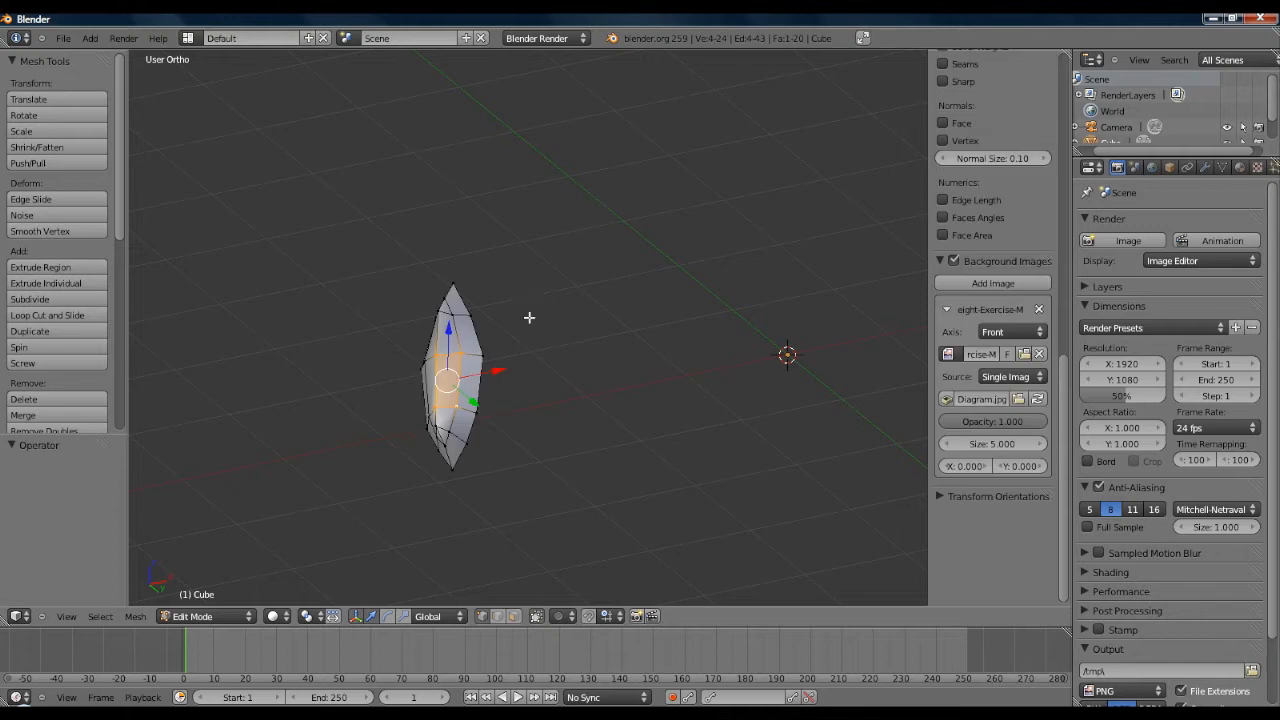
# Step: Try the Edges & Faces delete option on the four selected vertices, inspect the muscle, and undo the deletion
pyautogui.moveTo(491, 411); pyautogui.dragTo(466, 503, button='middle')
pyautogui.press('x')
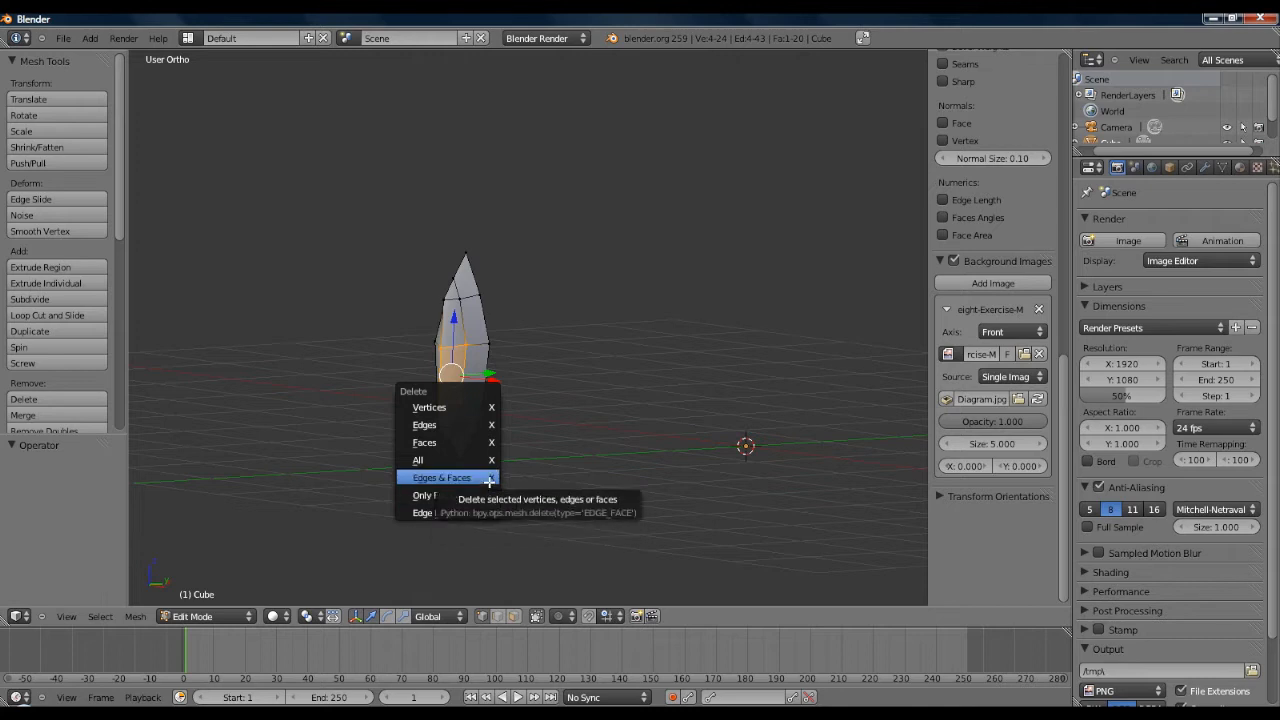
pyautogui.click(489, 479)
pyautogui.moveTo(511, 404); pyautogui.dragTo(547, 403, button='middle')
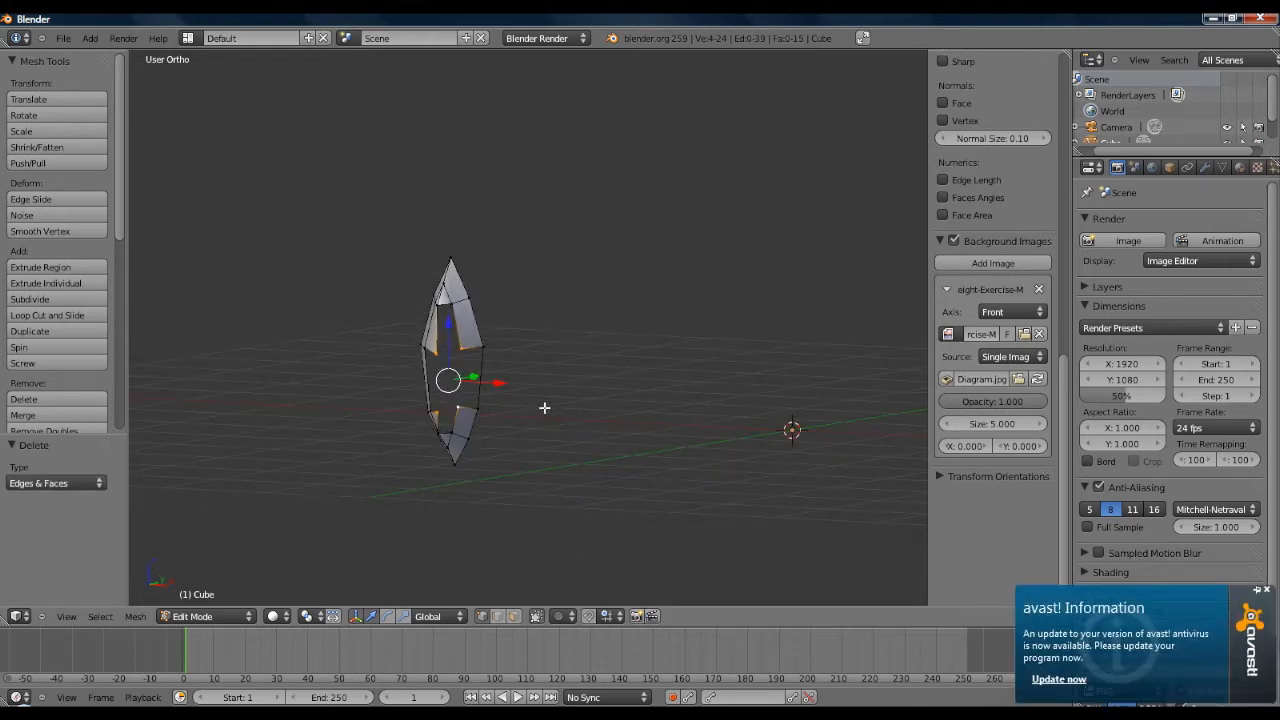
pyautogui.hotkey('ctrl', 'z')
# Step: Try the Only Faces delete option on the selected central face, and undo the deletion
pyautogui.press('x')
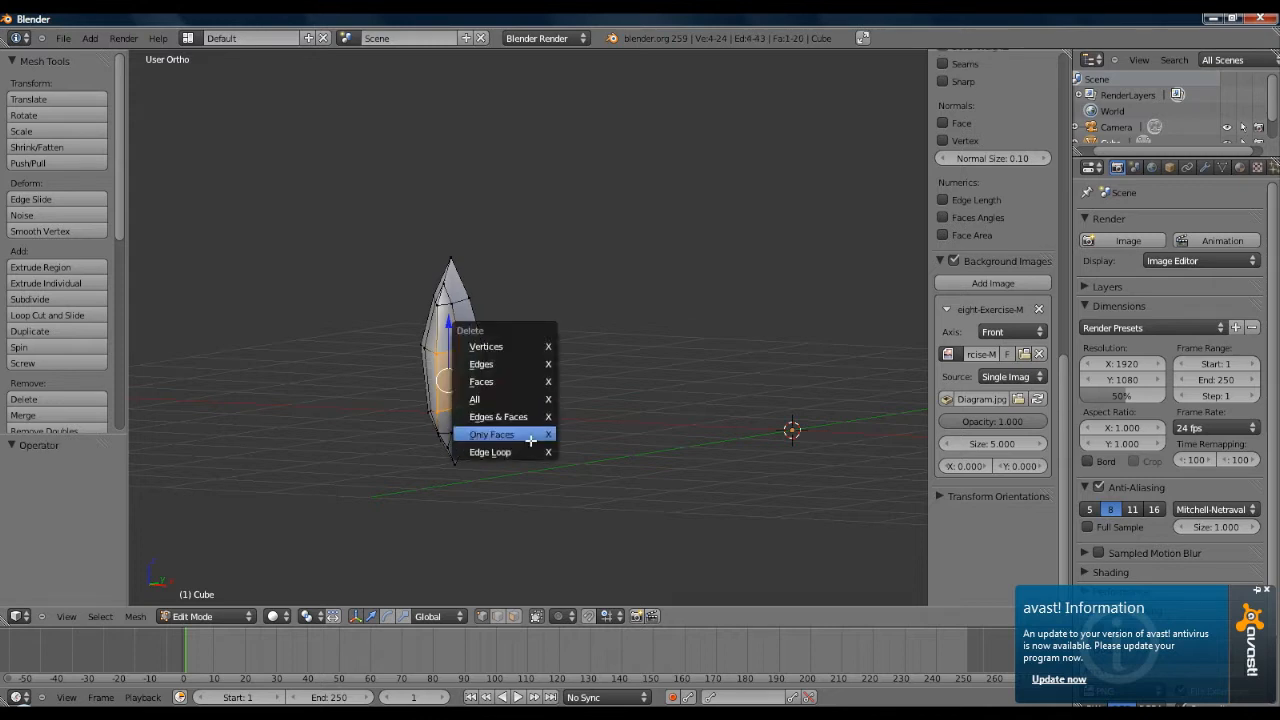
pyautogui.click(523, 436)
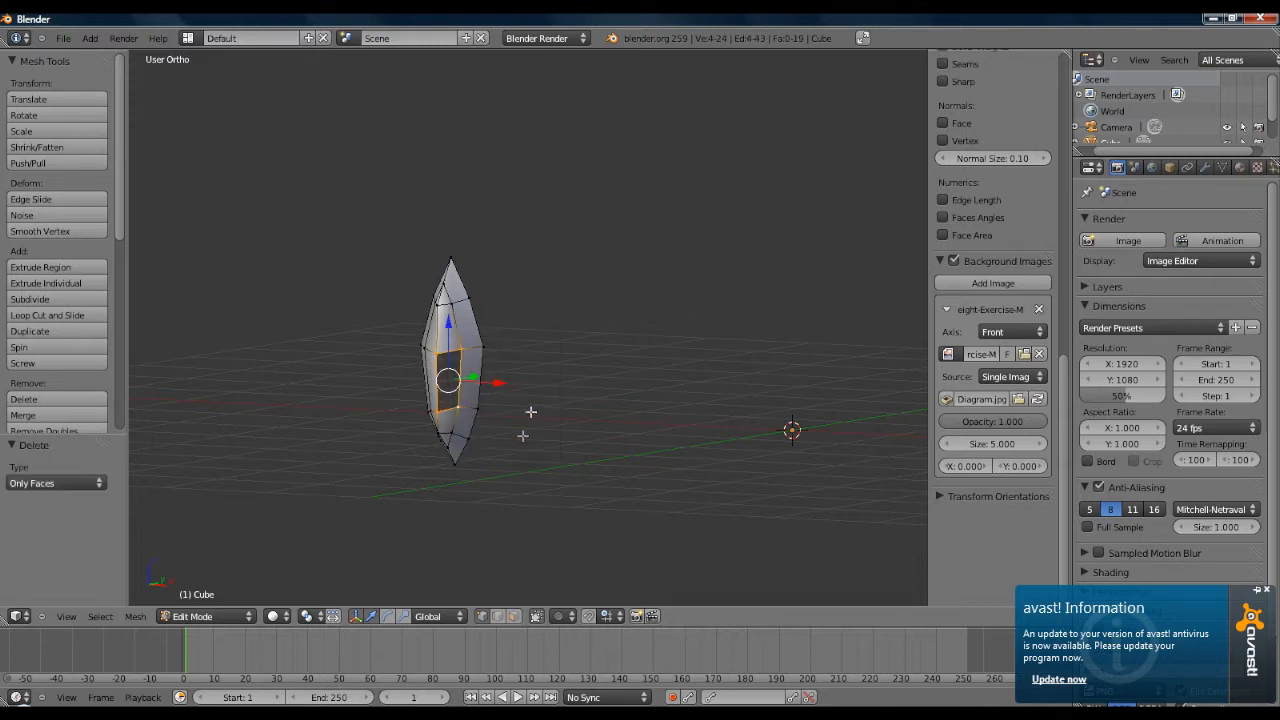
pyautogui.hotkey('ctrl', 'z')
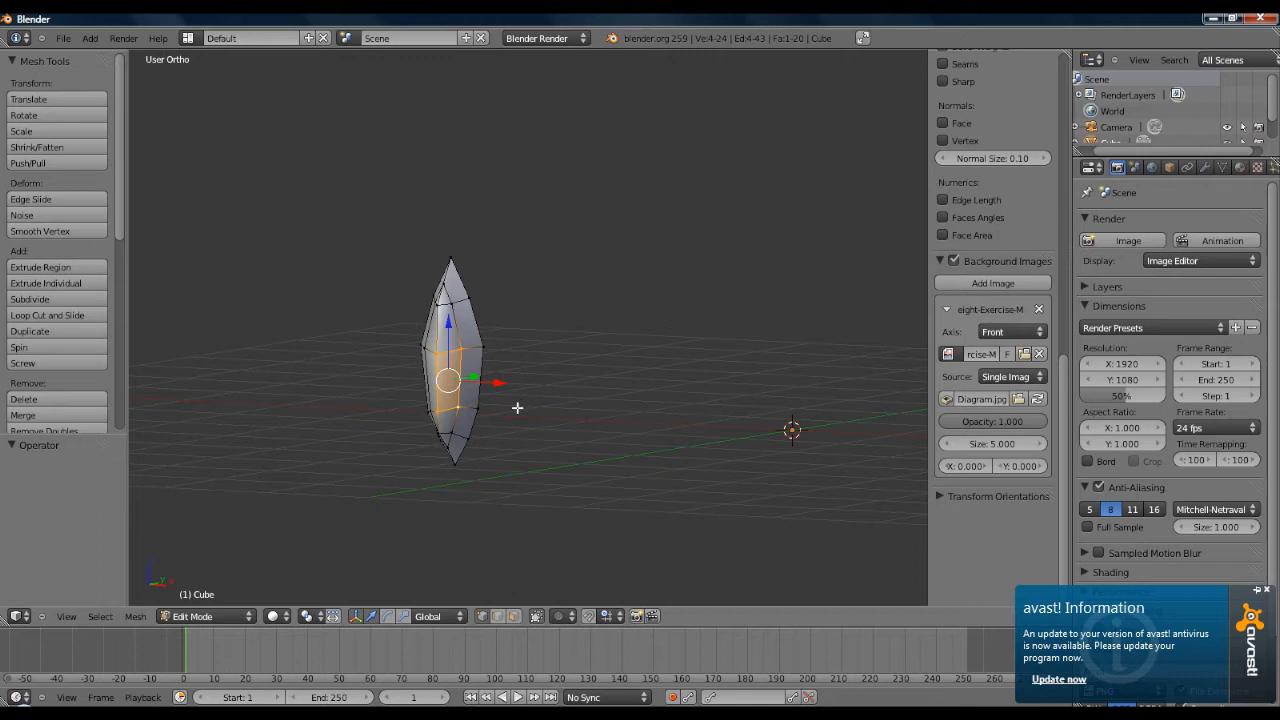
pyautogui.press('x')
# Step: Select the middle-chain vertex in the widest row, and view the muscle against the chart in front view and from an angle
pyautogui.rightClick(436, 362)
pyautogui.moveTo(466, 378); pyautogui.dragTo(487, 379, button='middle')
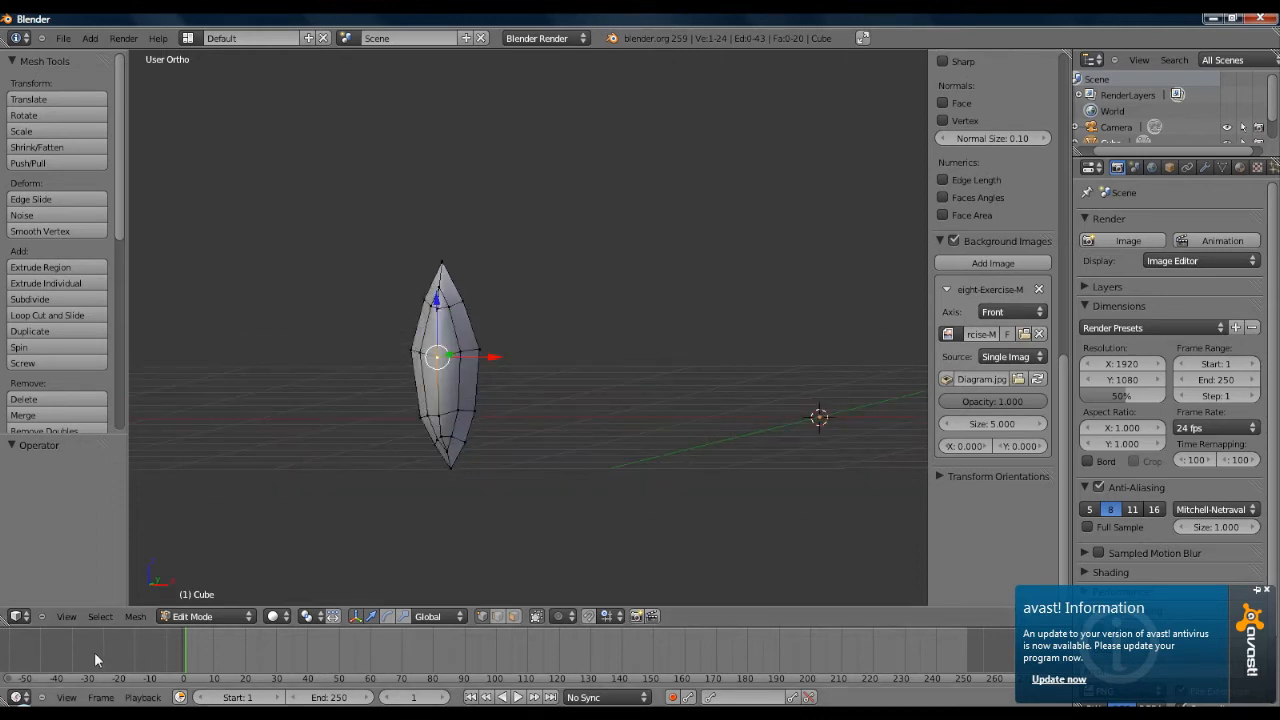
pyautogui.click(96, 617)
pyautogui.click(66, 617)
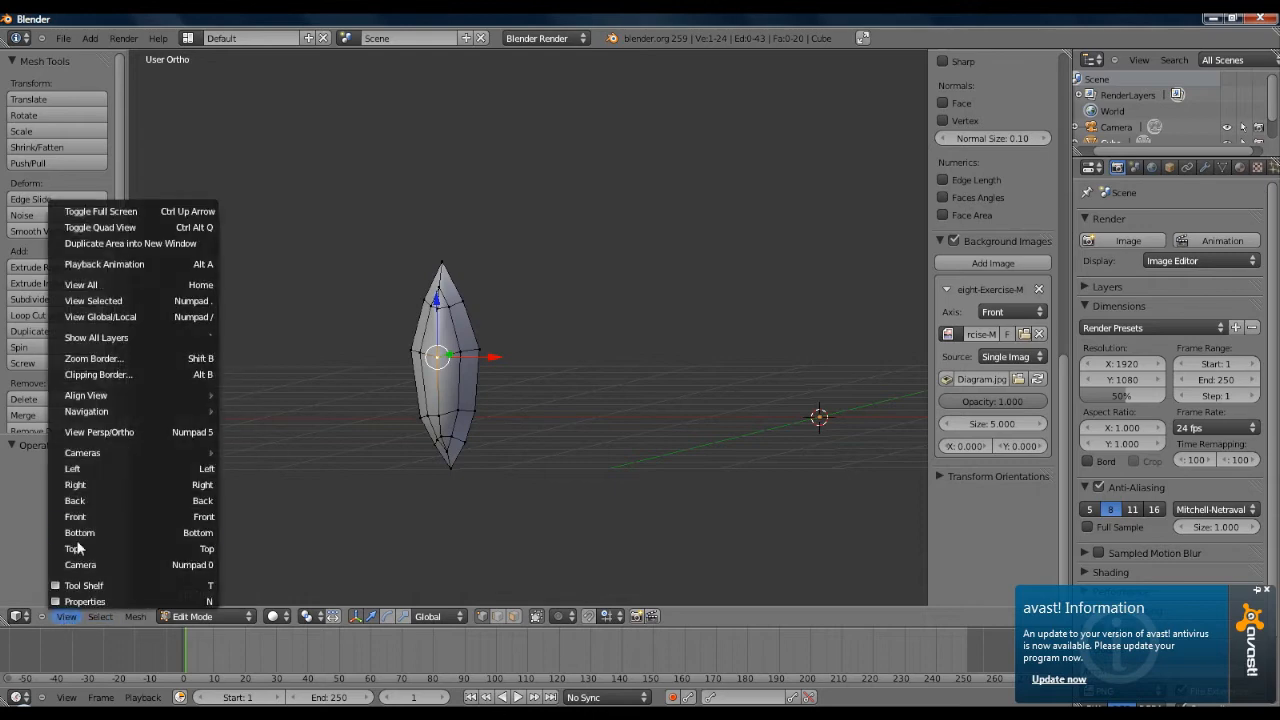
pyautogui.click(84, 525)
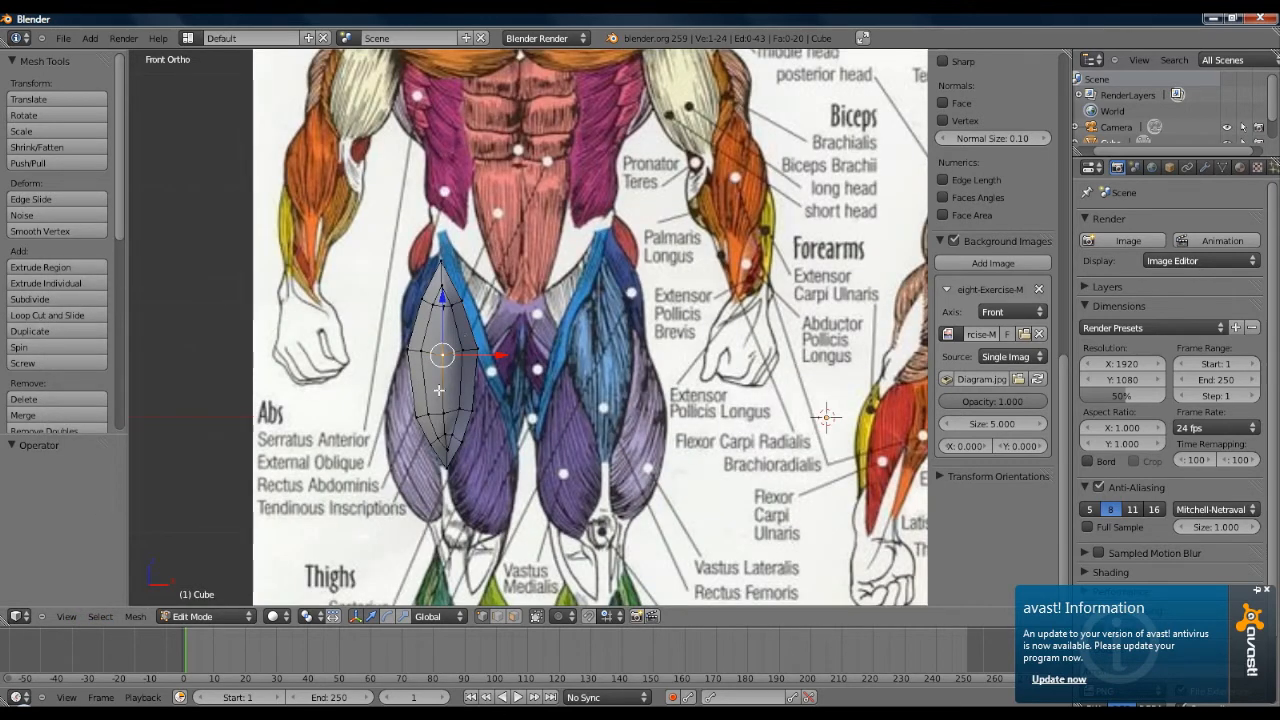
pyautogui.moveTo(505, 351); pyautogui.dragTo(438, 363, button='middle')
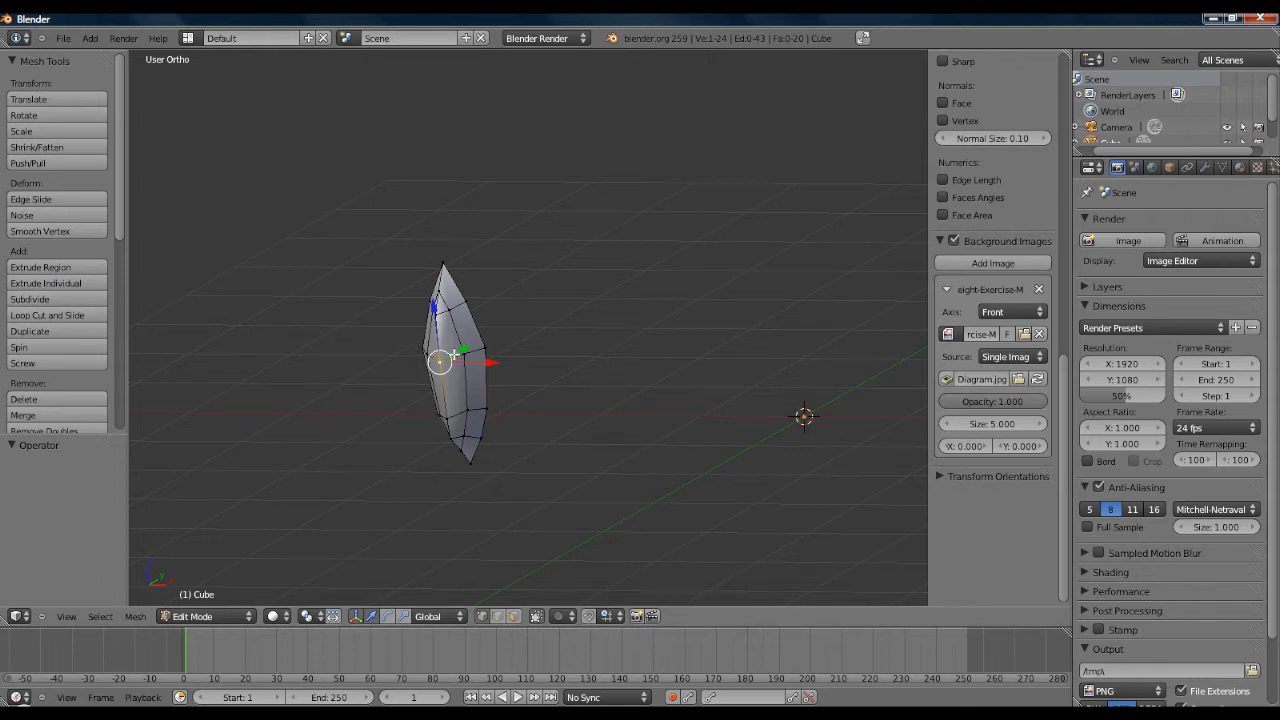
# Step: Add a lengthwise edge loop beside the muscle's middle chain with Loop Cut and Slide, sliding it about 0.18, and inspect it
pyautogui.click(31, 315)
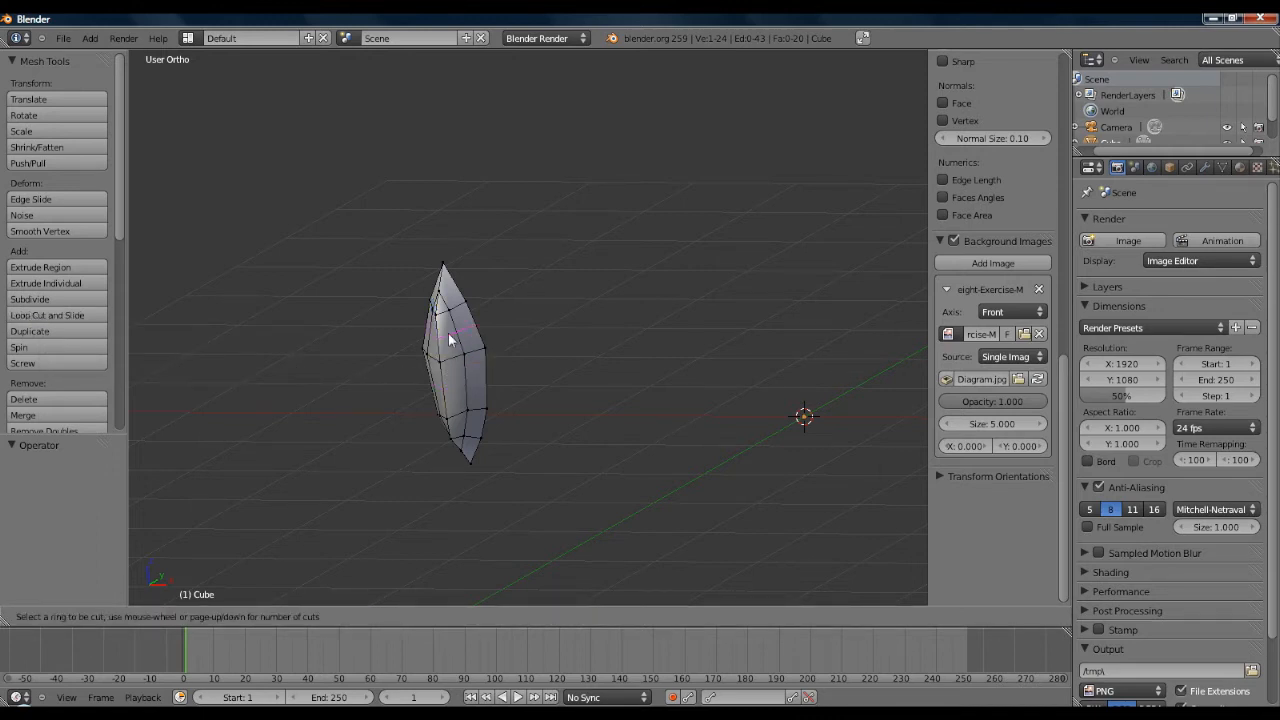
pyautogui.click(458, 415)
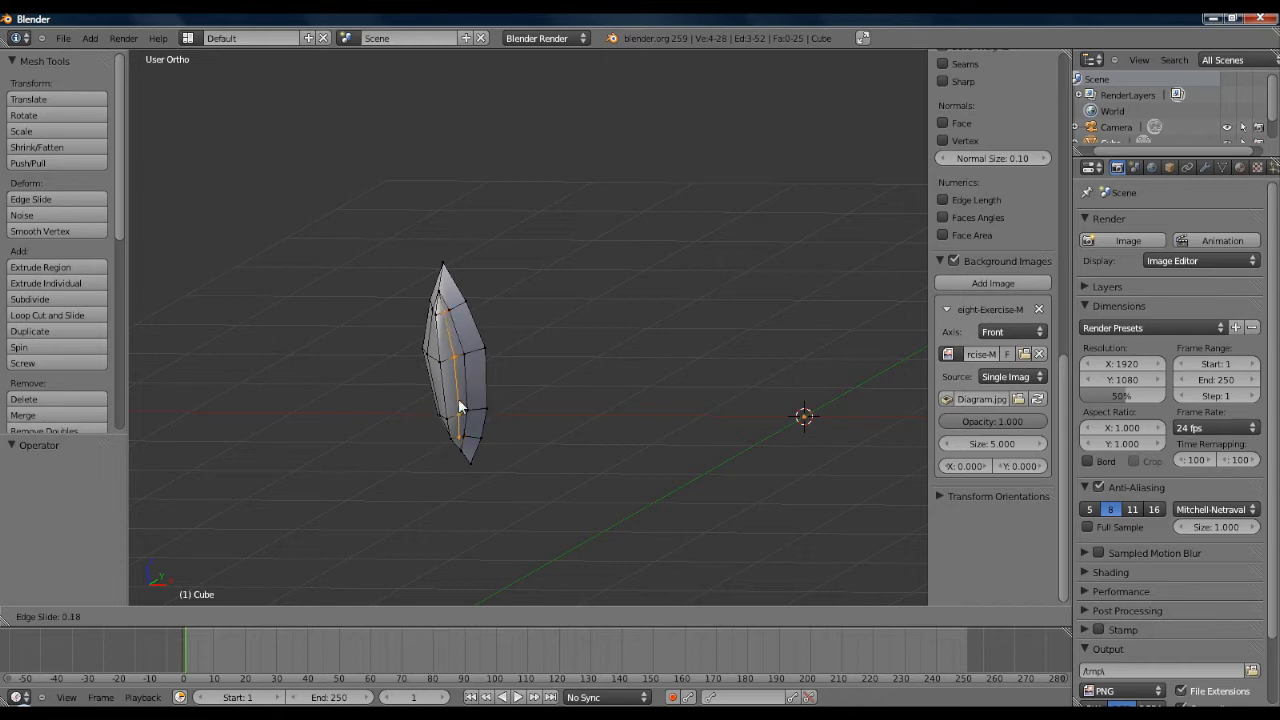
pyautogui.click(456, 398)
pyautogui.moveTo(397, 349); pyautogui.dragTo(462, 225, button='middle')
pyautogui.moveTo(425, 446); pyautogui.dragTo(394, 523, button='middle')
pyautogui.moveTo(494, 363); pyautogui.dragTo(453, 237, button='middle')
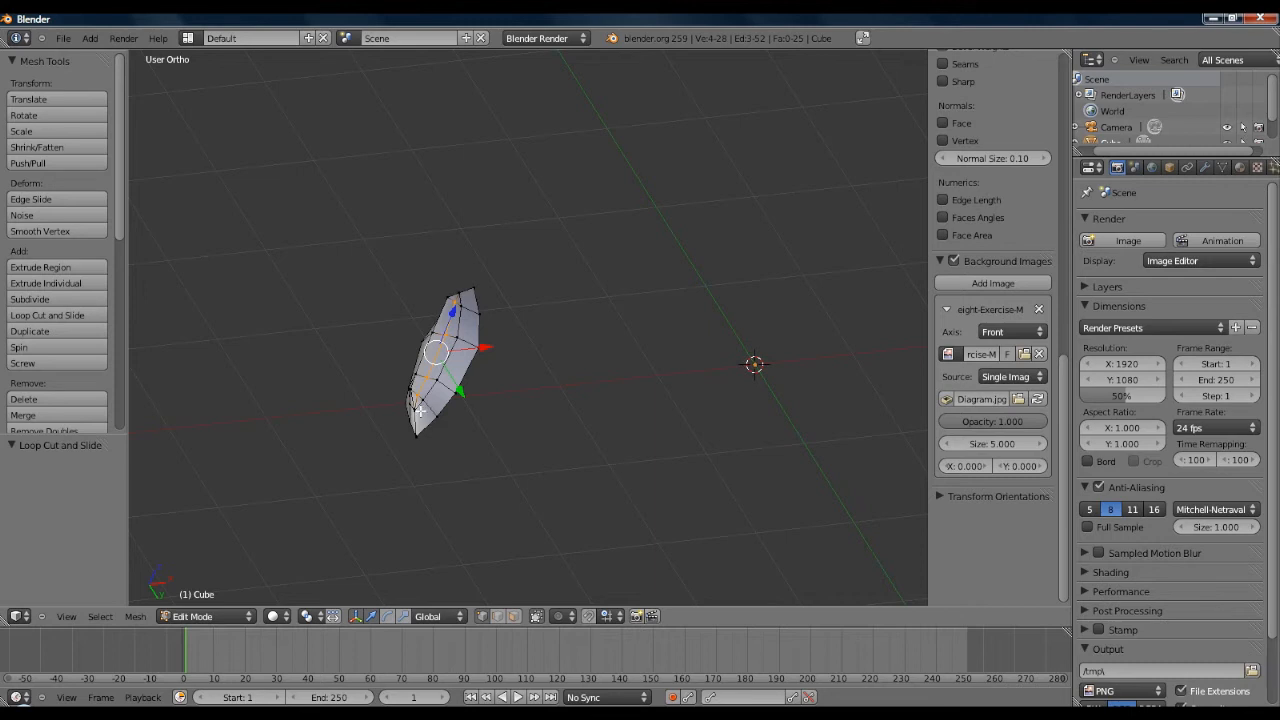
pyautogui.moveTo(410, 422); pyautogui.dragTo(466, 500, button='middle')
pyautogui.moveTo(347, 338); pyautogui.dragTo(477, 434, button='middle')
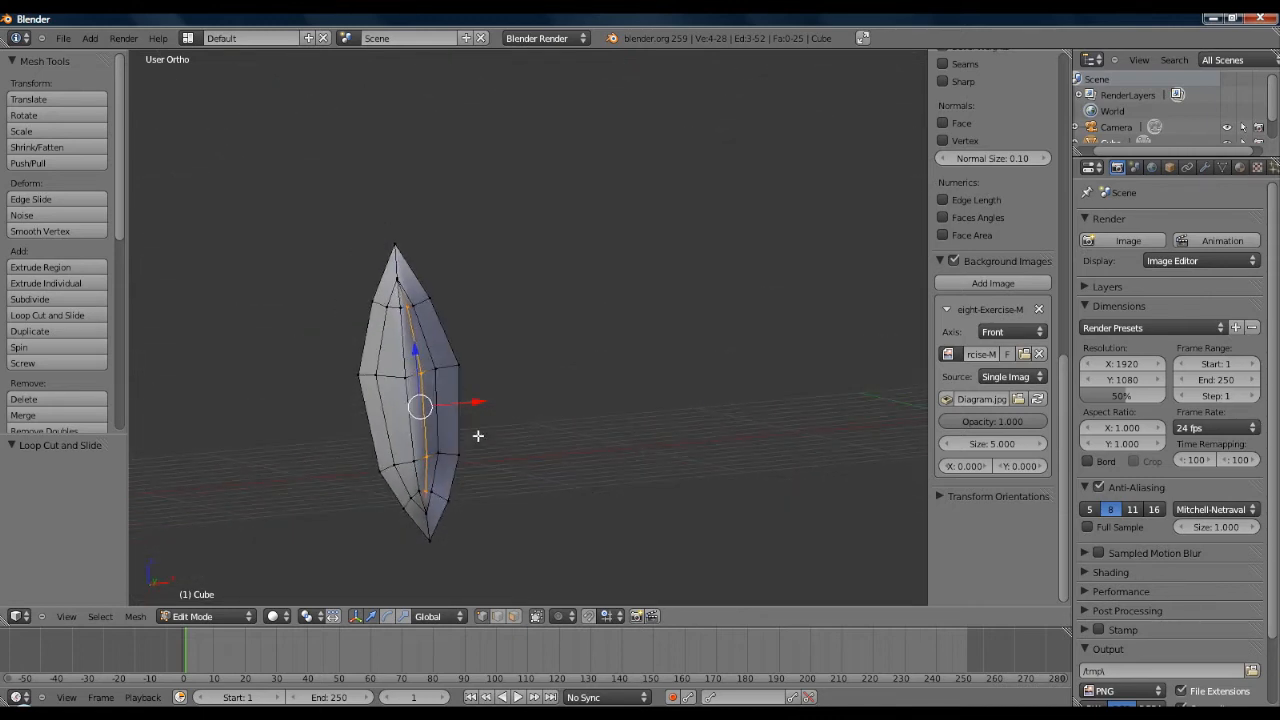
# Step: Select the middle-chain edge between the widest row and the row below, subdivide it with one cut, and undo the subdivision
pyautogui.rightClick(426, 367)
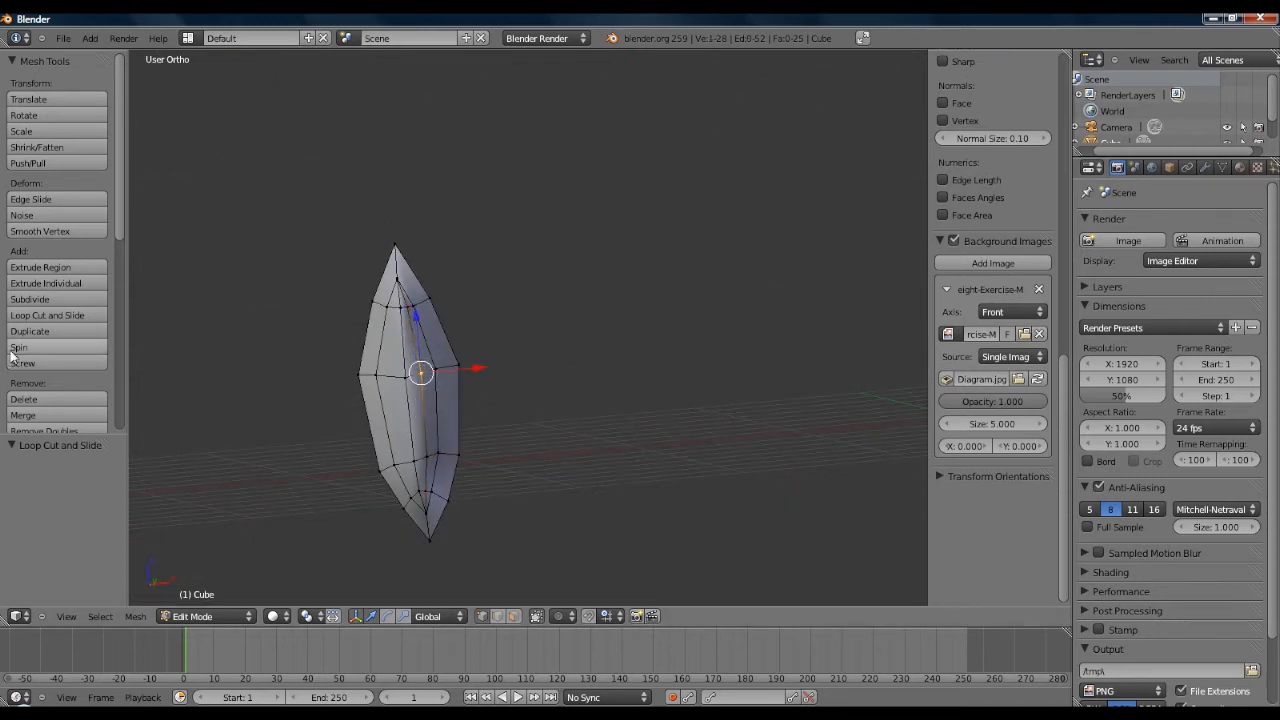
pyautogui.rightClick(403, 376)
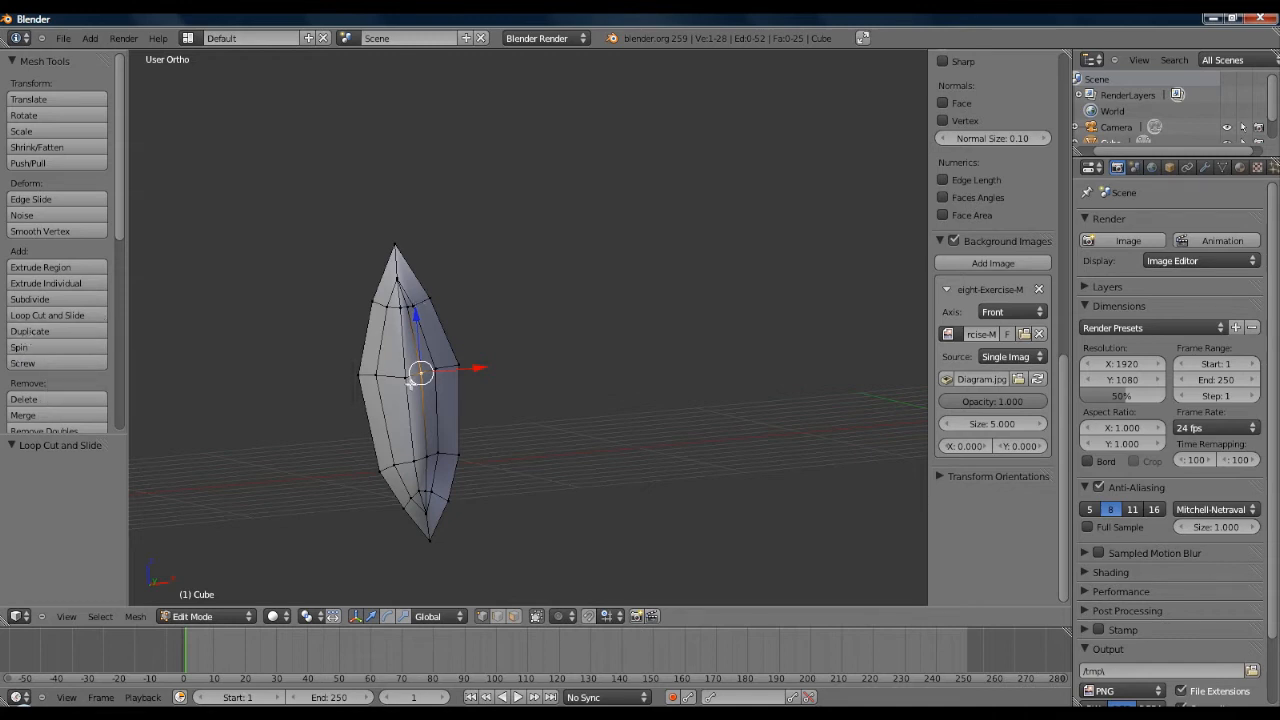
pyautogui.keyDown('shift'); pyautogui.rightClick(413, 461); pyautogui.keyUp('shift')
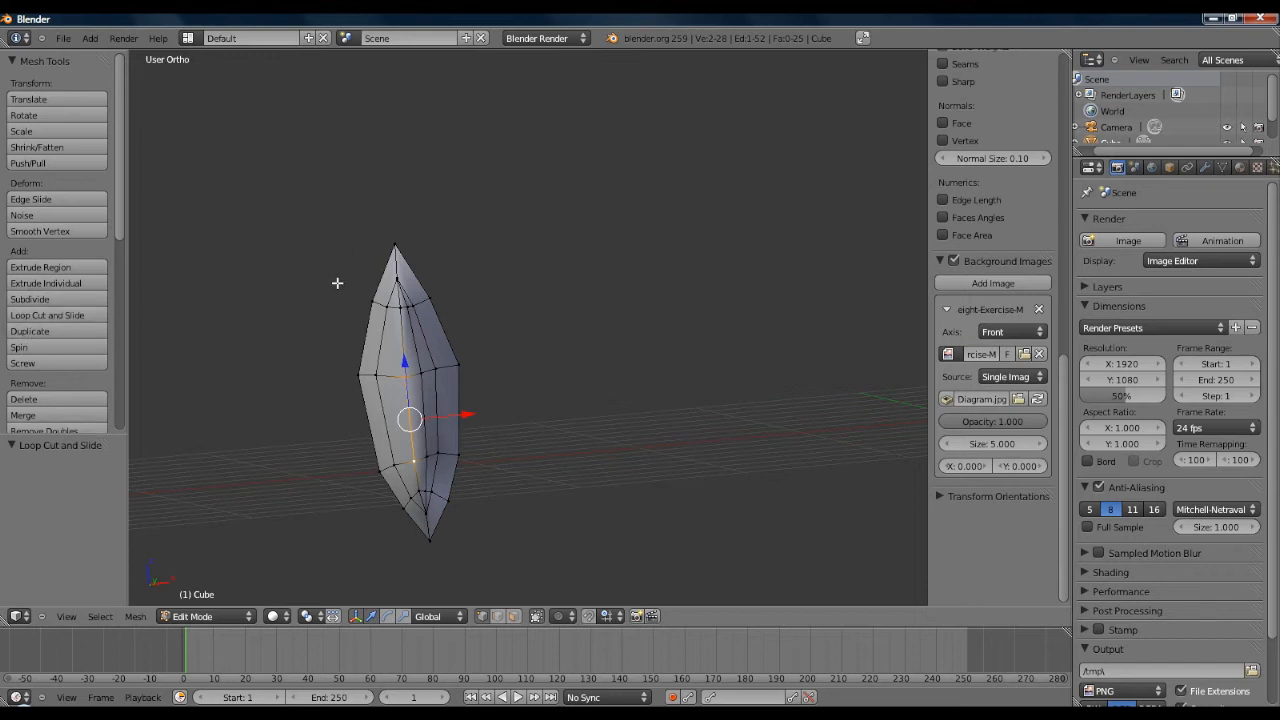
pyautogui.click(61, 300)
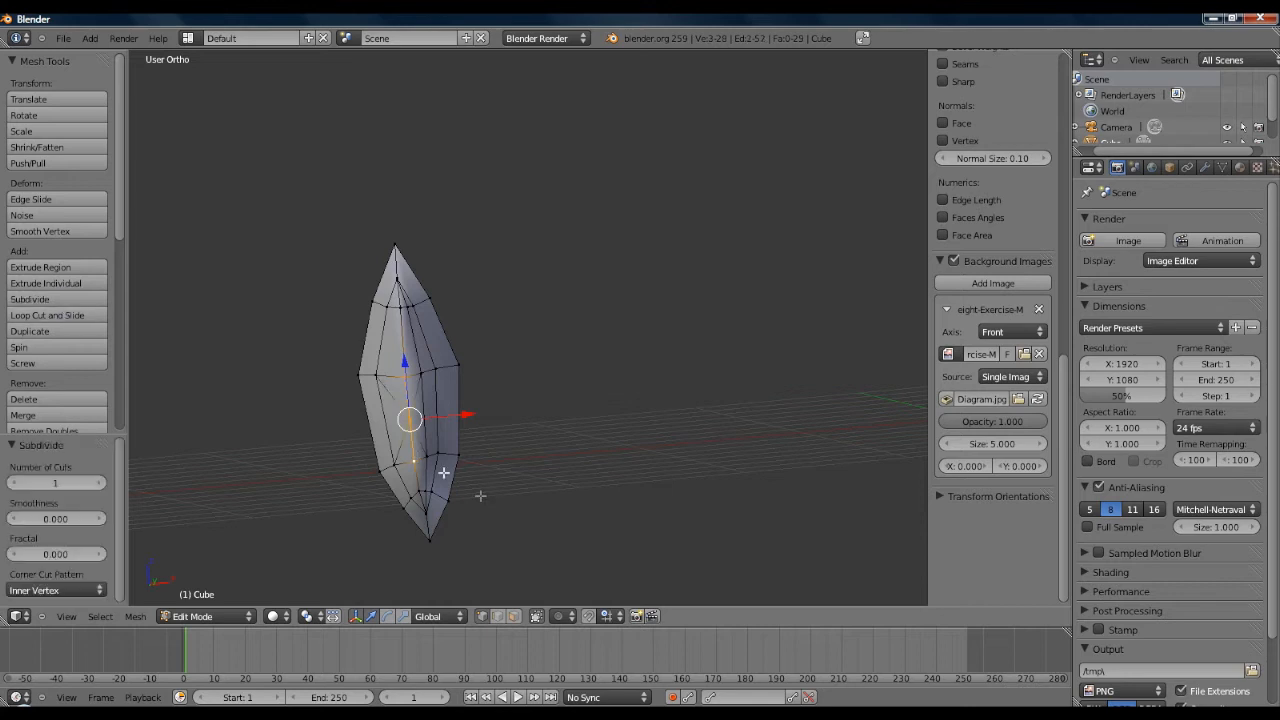
pyautogui.moveTo(447, 462); pyautogui.dragTo(434, 409, button='middle')
pyautogui.rightClick(400, 398)
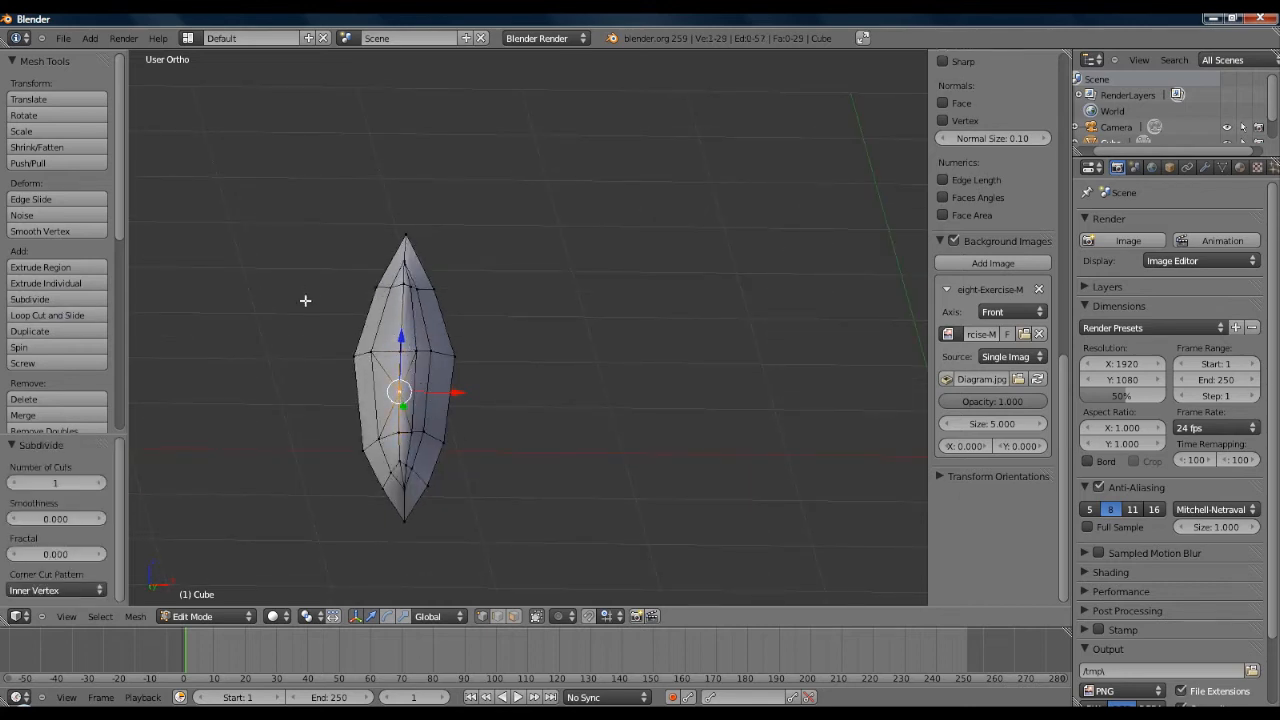
pyautogui.hotkey('ctrl', 'z')
pyautogui.hotkey('ctrl', 'z')
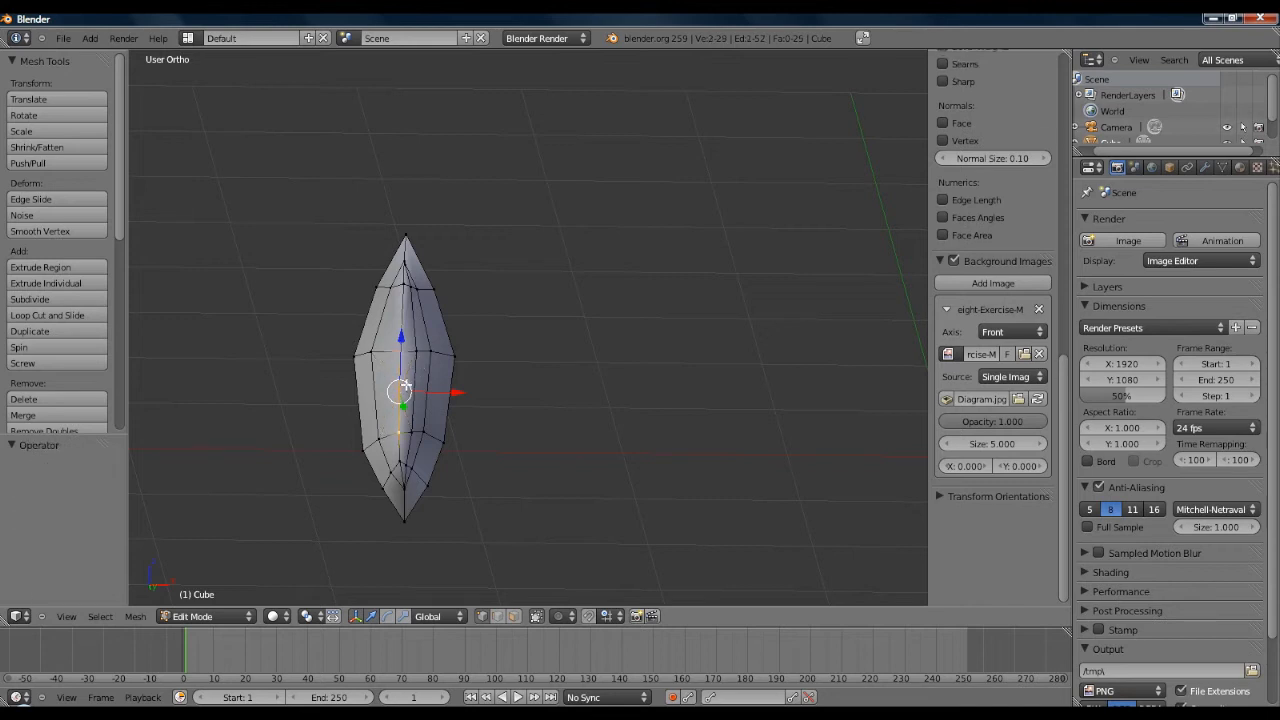
# Step: Add the middle-chain vertex of the upper row to the selection, subdivide both edges with one cut, and undo it
pyautogui.keyDown('shift'); pyautogui.rightClick(404, 286); pyautogui.keyUp('shift')
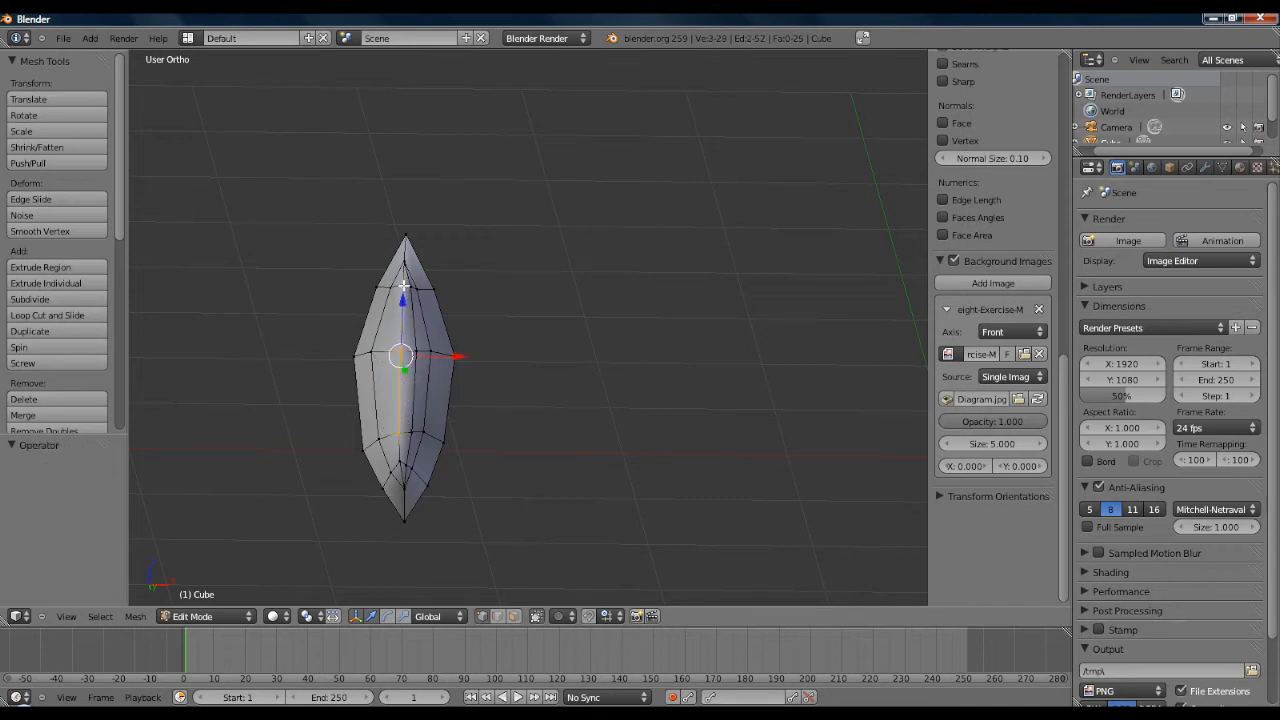
pyautogui.click(44, 301)
pyautogui.moveTo(494, 363); pyautogui.dragTo(410, 326, button='middle')
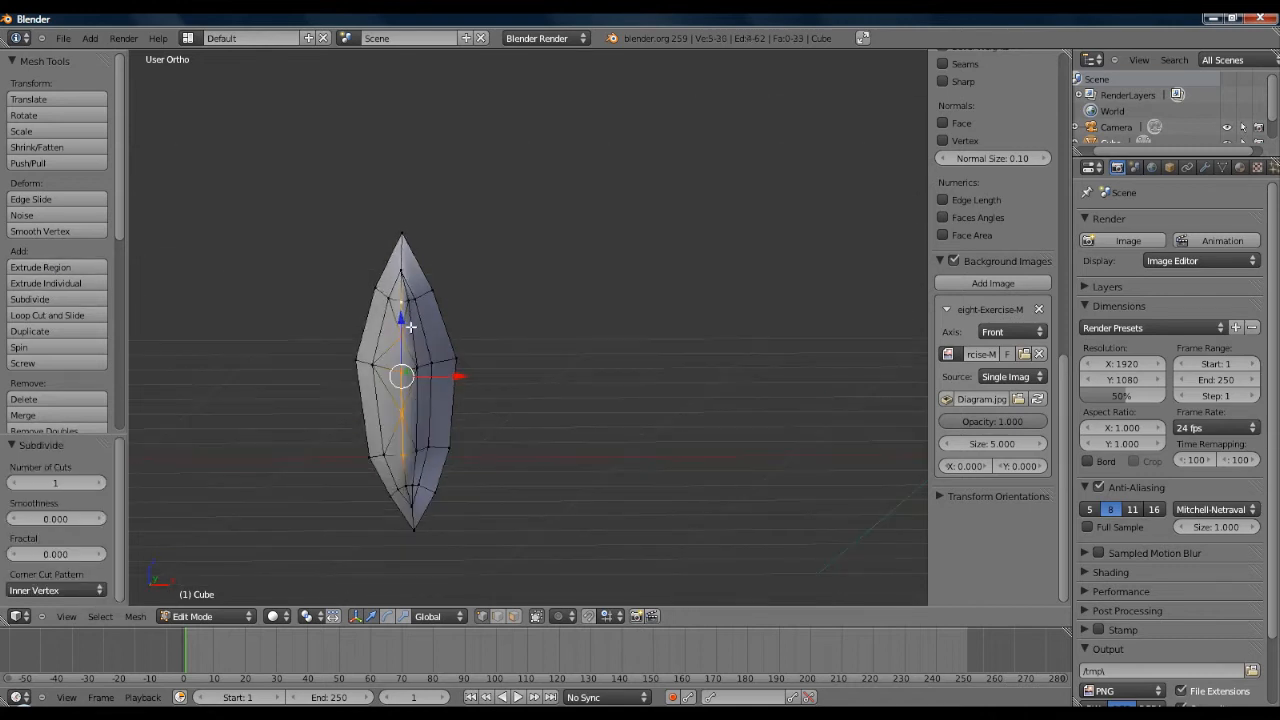
pyautogui.hotkey('ctrl', 'z')
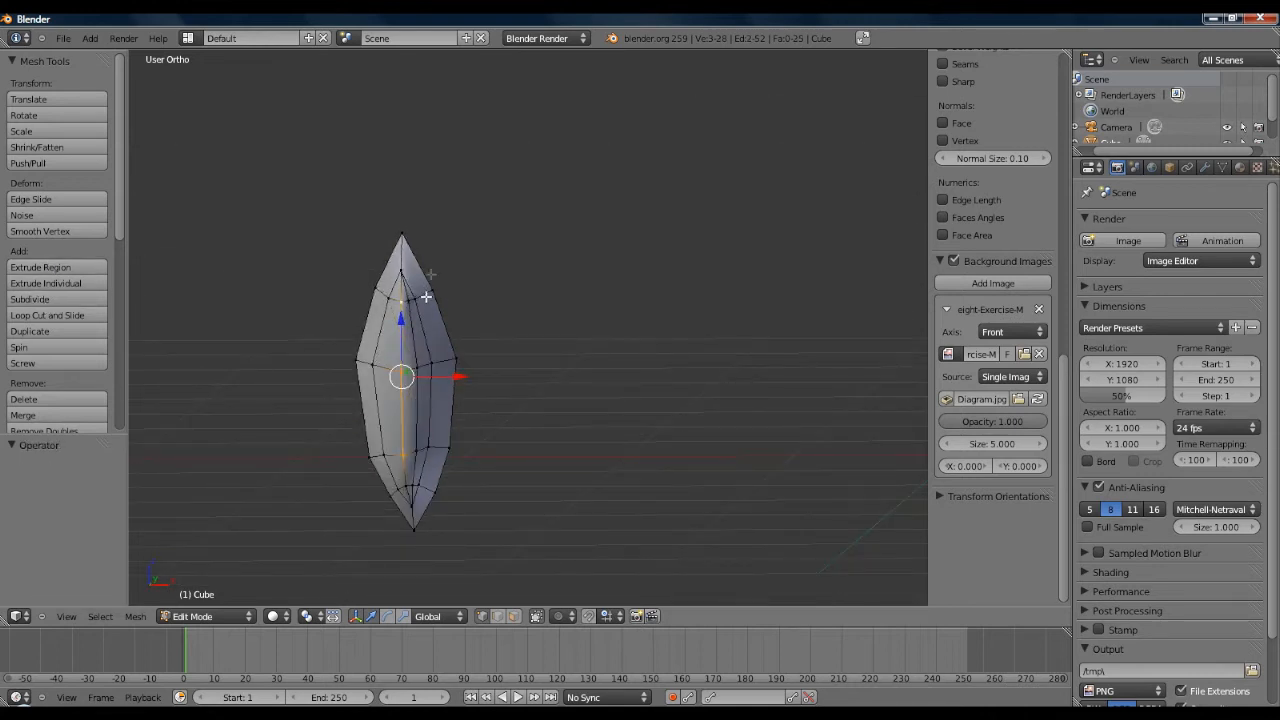
# Step: Select single vertices one after another in the muscle's upper, widest and lower rows, ending with the one just above the lower tip
pyautogui.rightClick(420, 366)
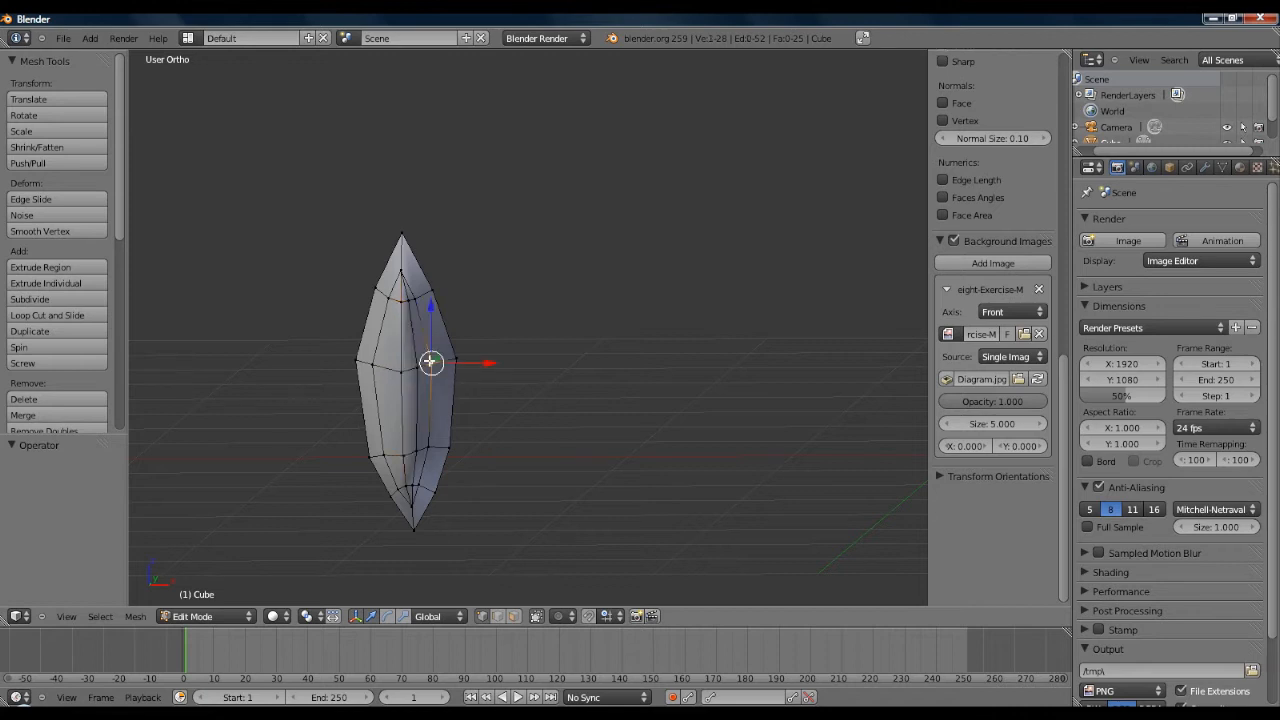
pyautogui.rightClick(413, 299)
pyautogui.rightClick(404, 303)
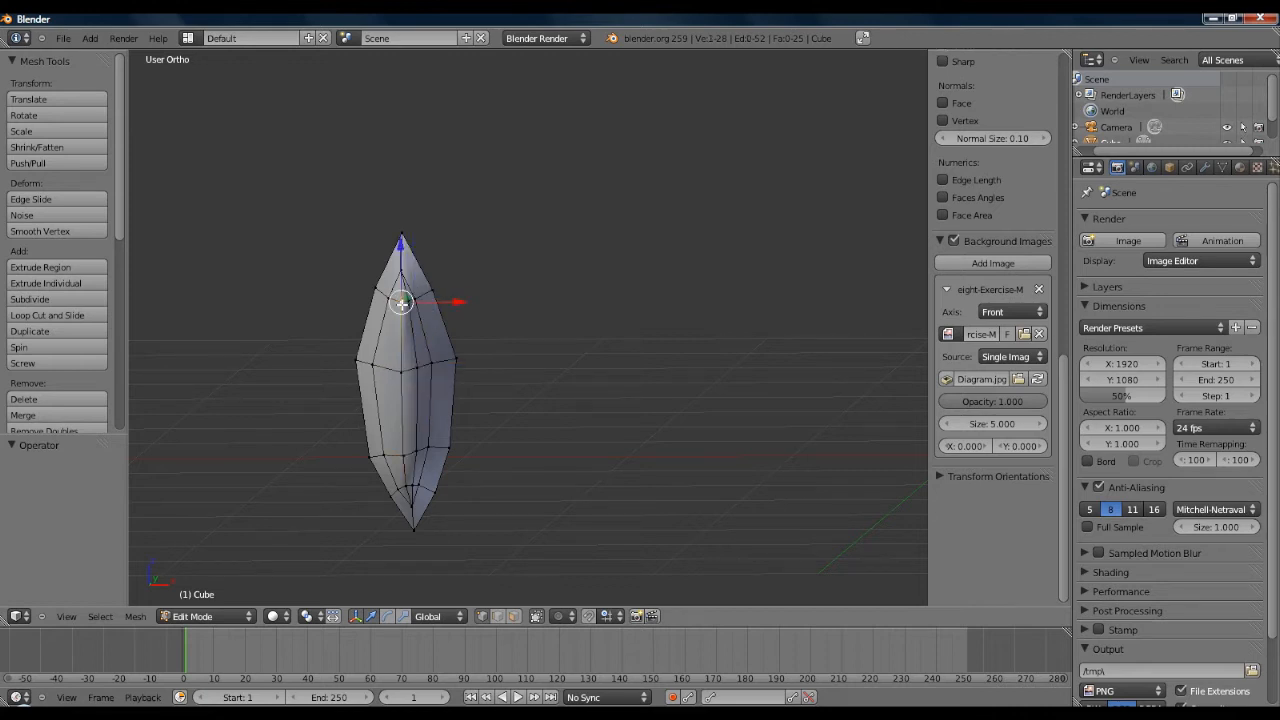
pyautogui.rightClick(399, 279)
pyautogui.rightClick(391, 301)
pyautogui.rightClick(370, 366)
pyautogui.rightClick(400, 456)
pyautogui.rightClick(384, 455)
pyautogui.rightClick(405, 372)
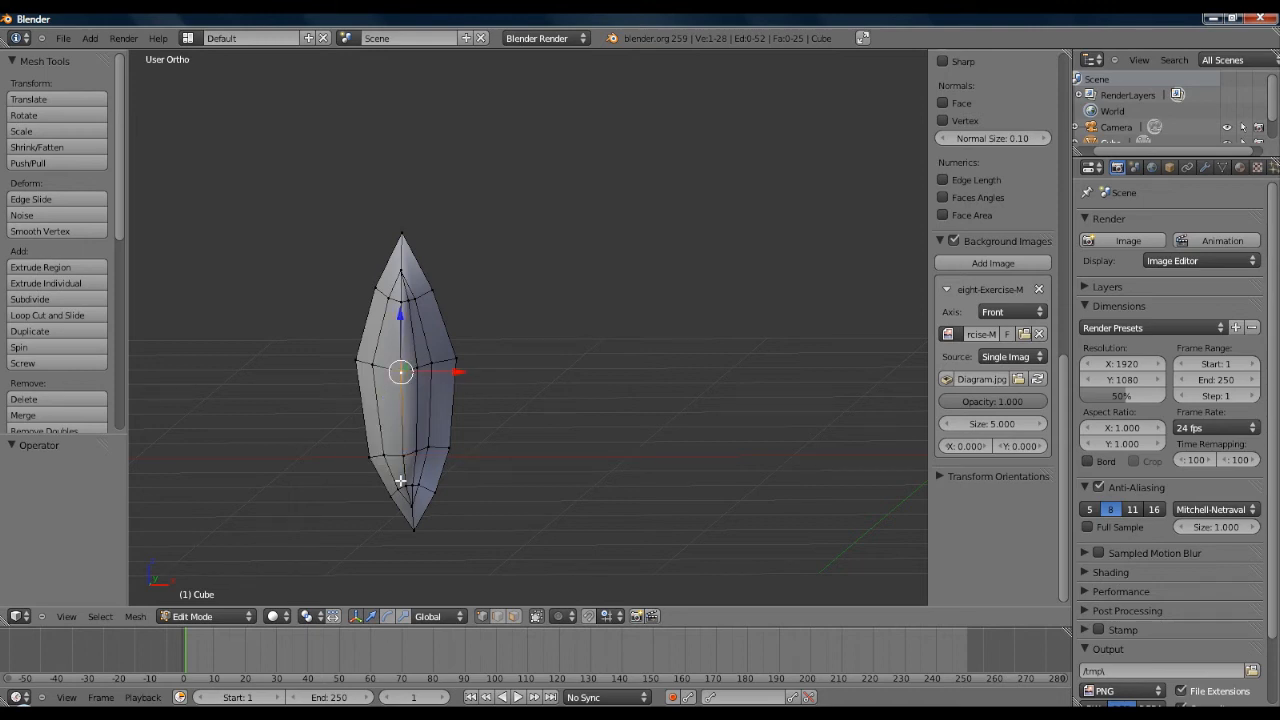
pyautogui.rightClick(405, 489)
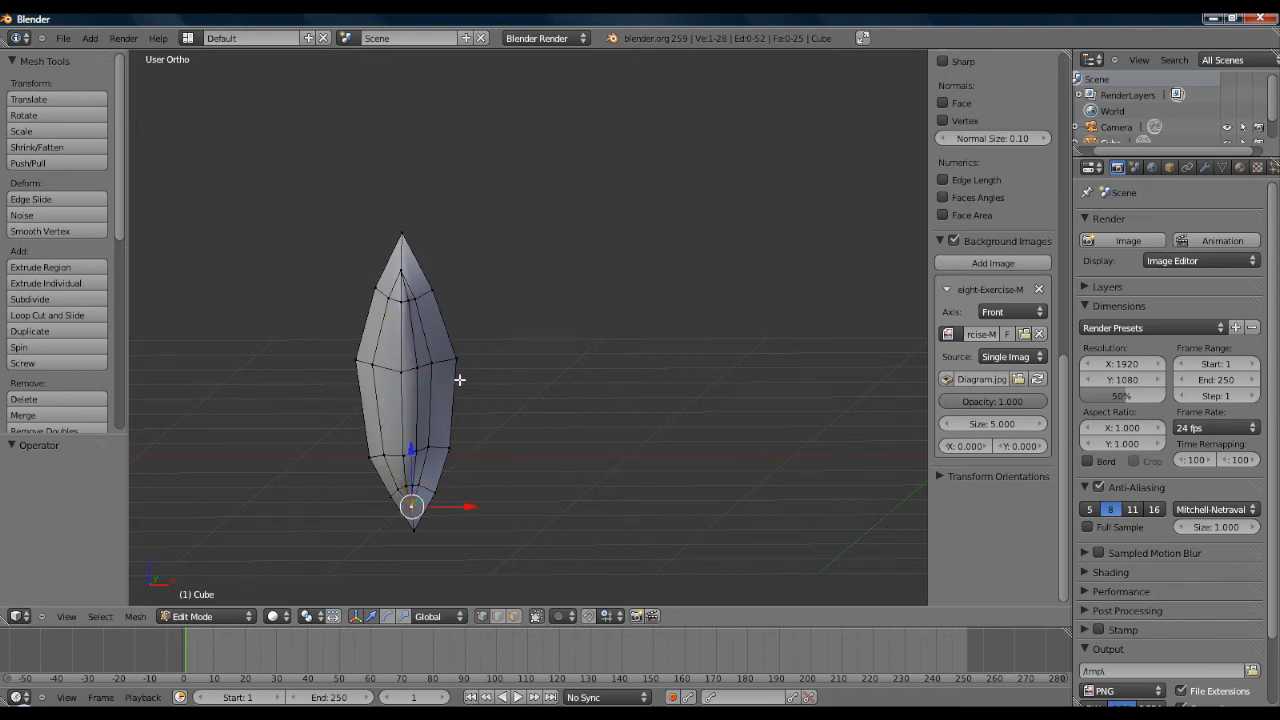
# Step: Inspect the thigh muscle mesh from several angles and compare it with the anatomy chart in the front view
pyautogui.moveTo(460, 379); pyautogui.dragTo(439, 370, button='middle')
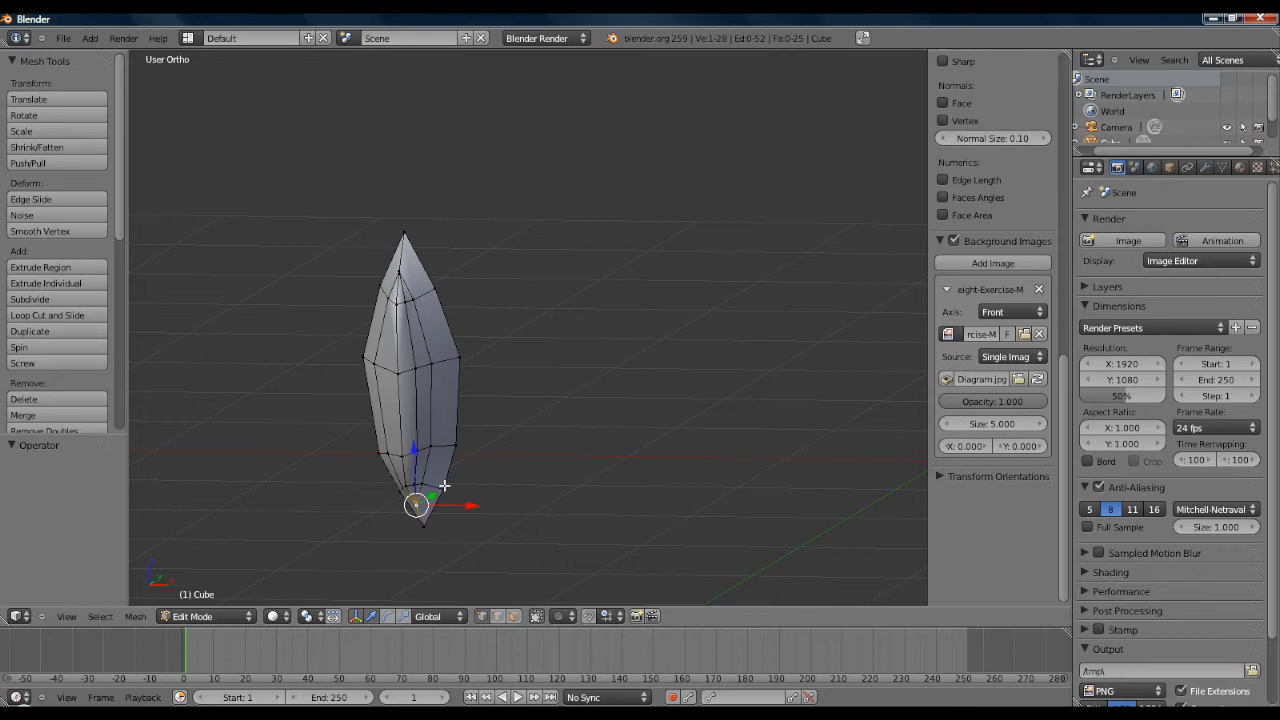
pyautogui.click(66, 616)
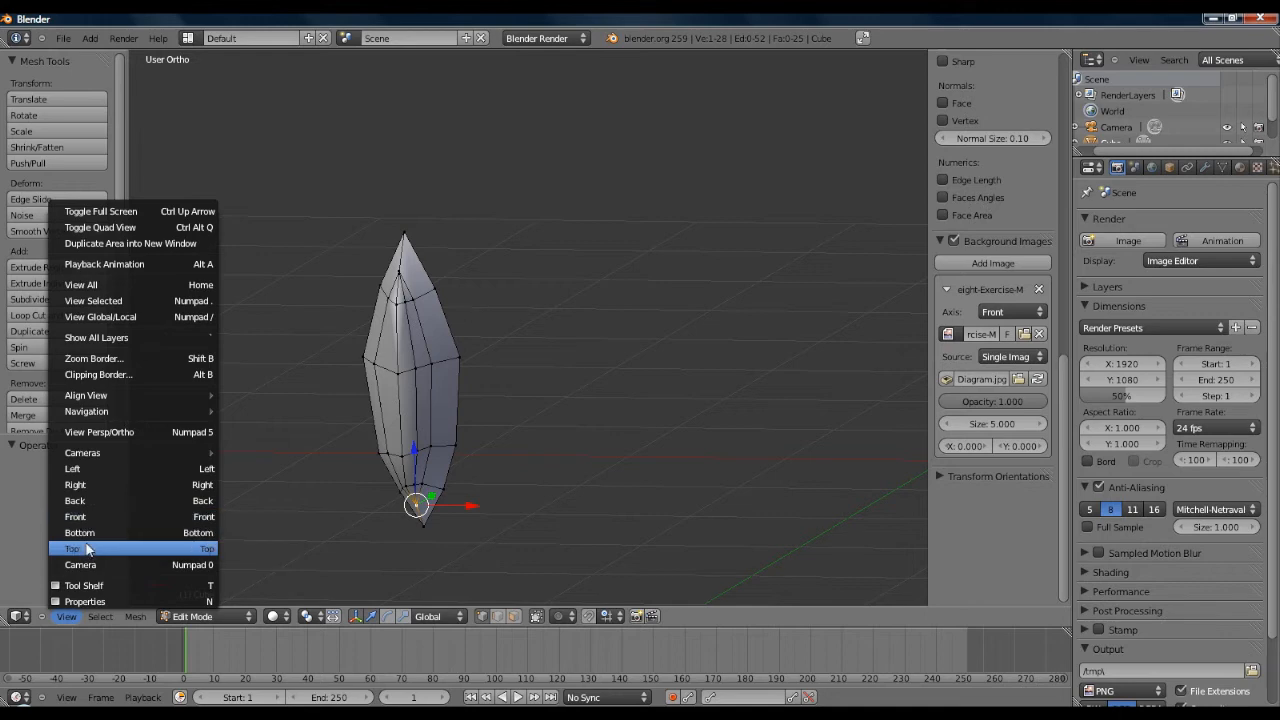
pyautogui.click(91, 517)
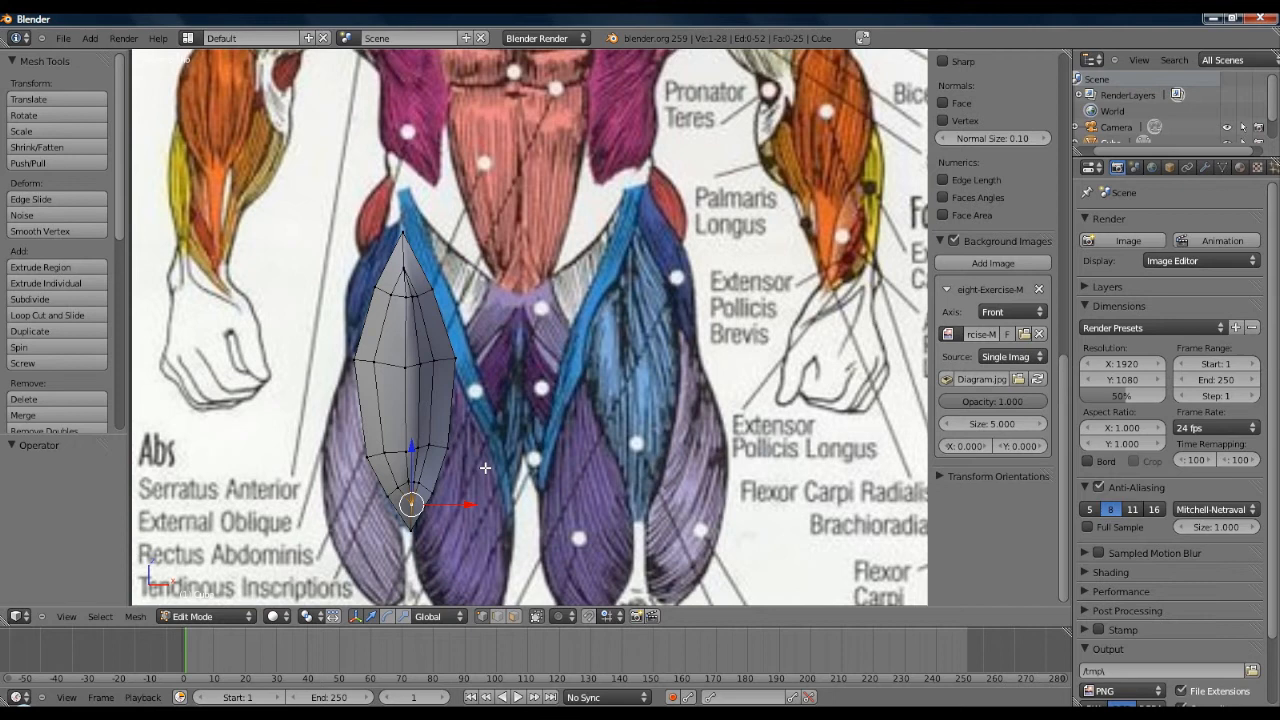
pyautogui.moveTo(577, 379); pyautogui.dragTo(440, 470, button='middle')
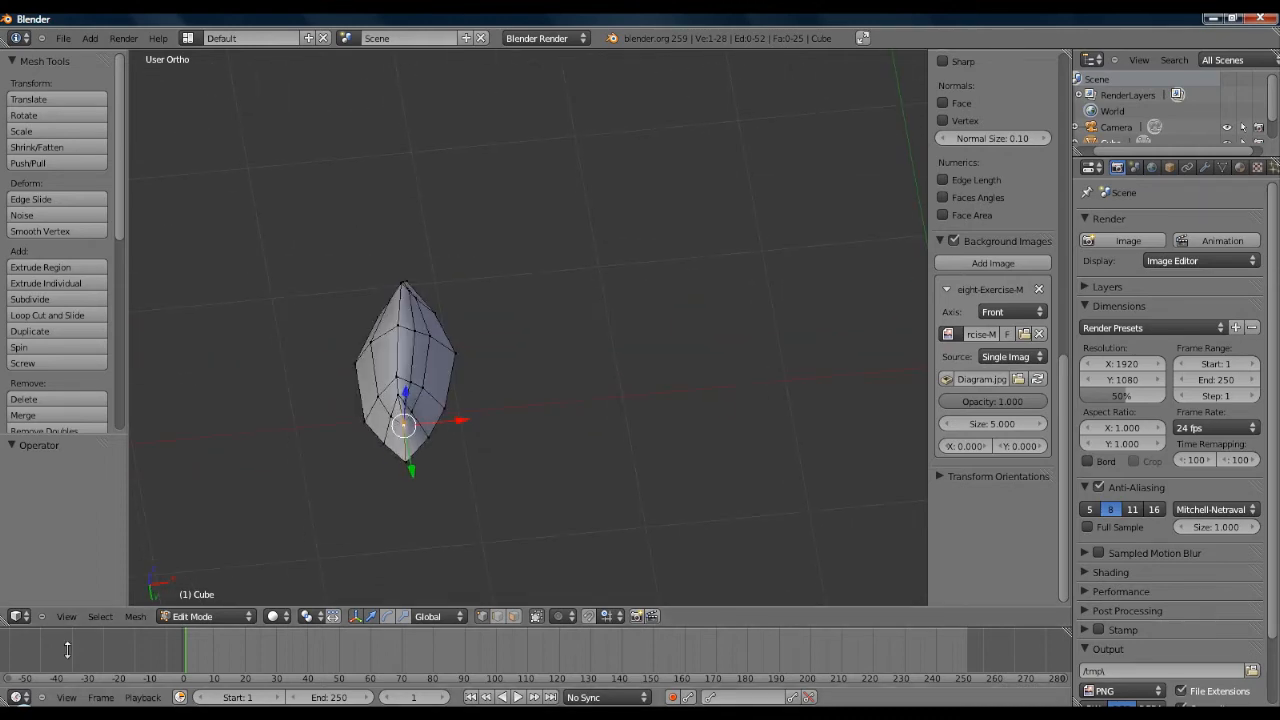
pyautogui.click(66, 616)
pyautogui.click(75, 517)
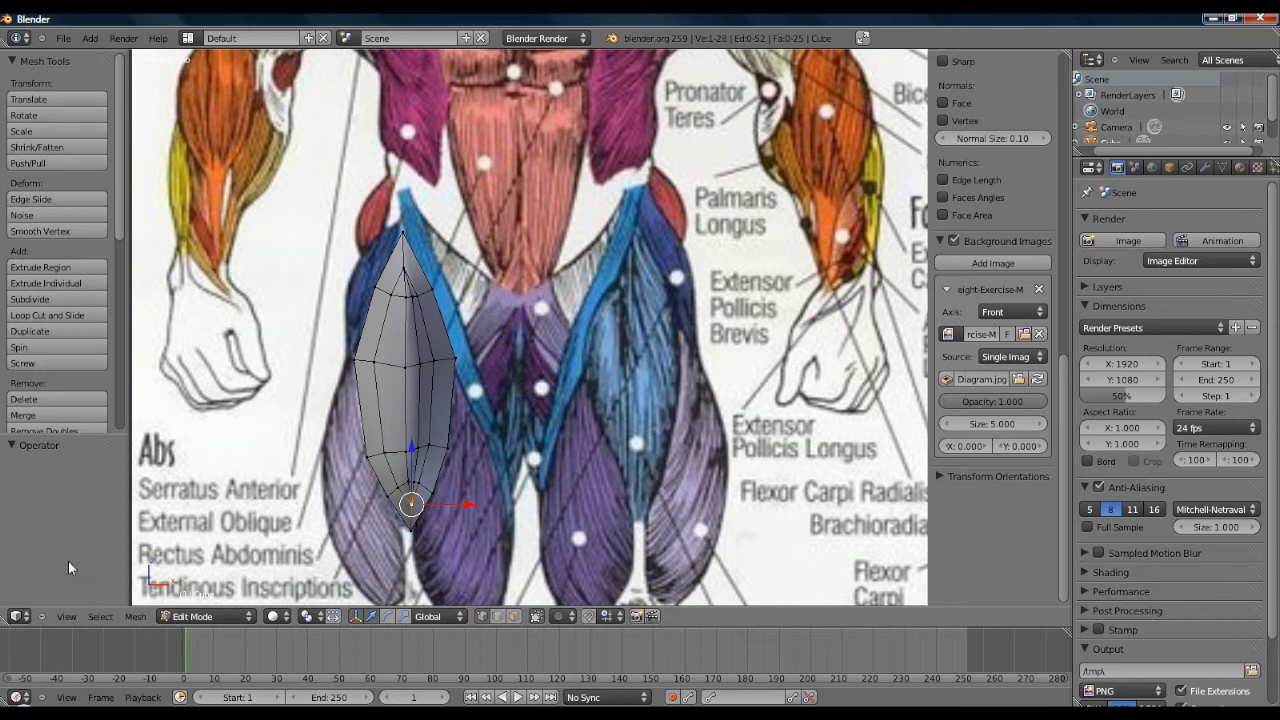
# Step: Show the muscle in wireframe shading over the chart and set the timeline to frame 0 with playback stopped
pyautogui.hotkey('alt', 'a')
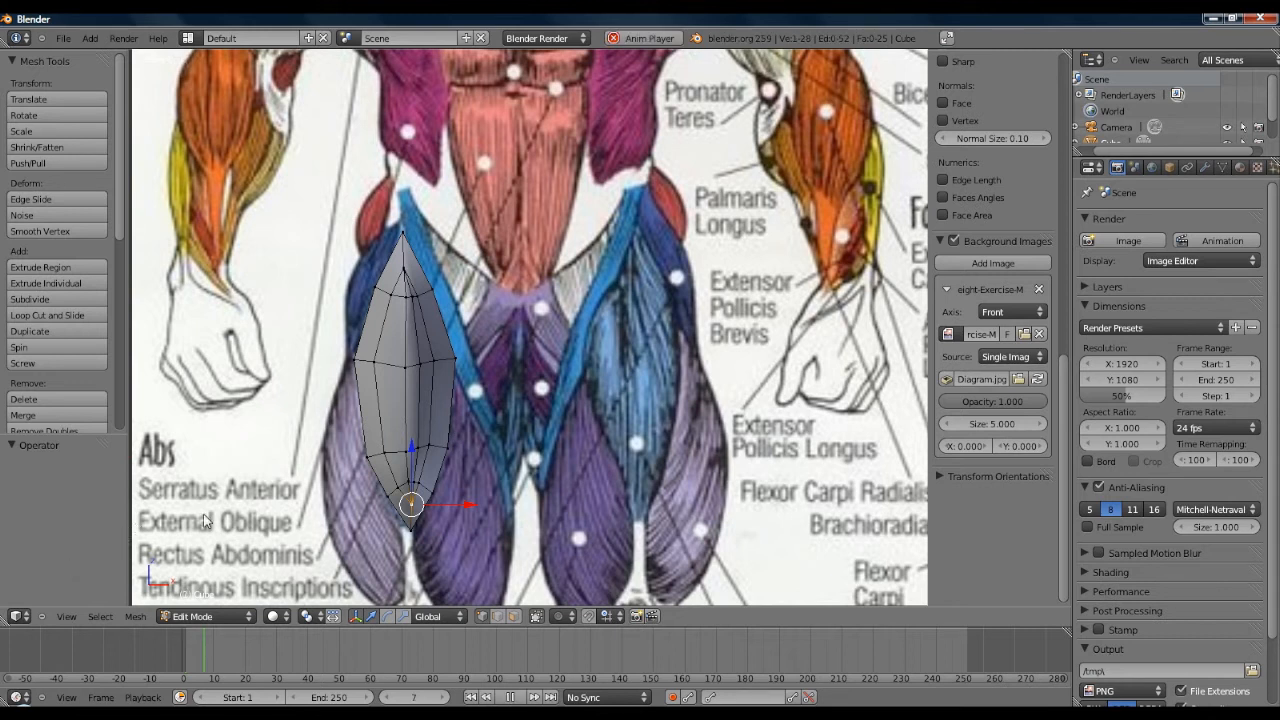
pyautogui.press('z')
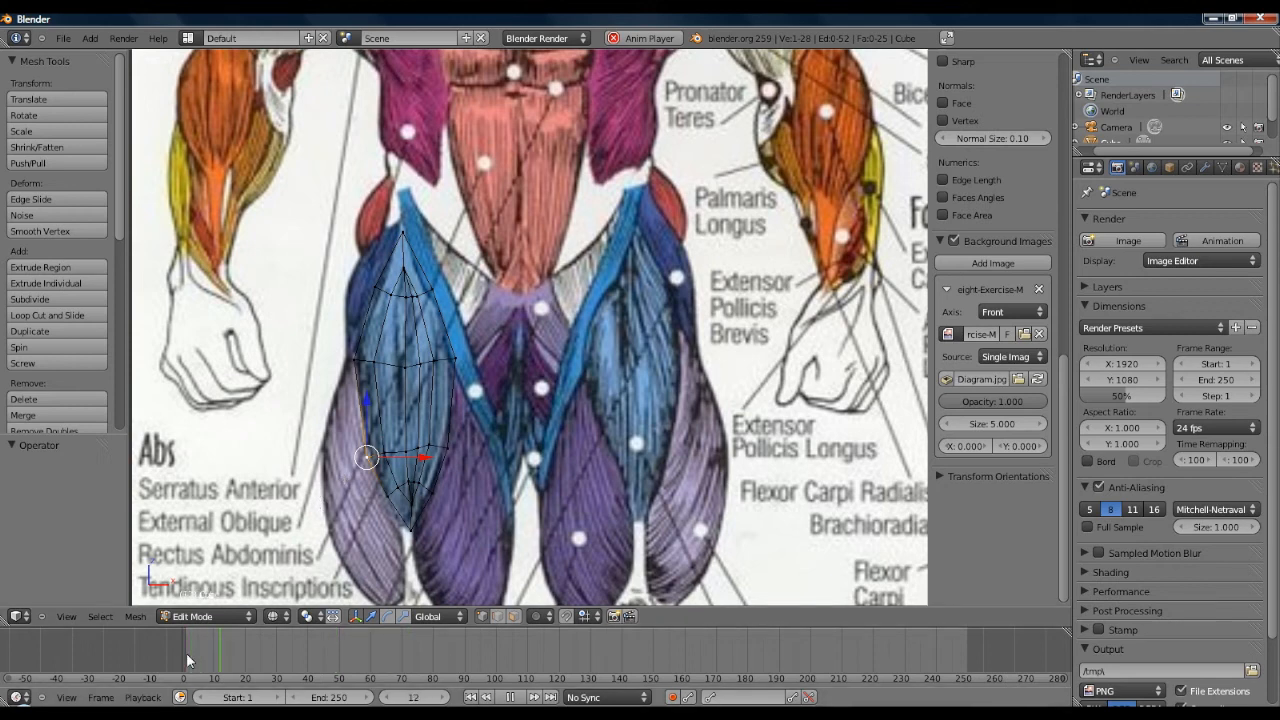
pyautogui.hotkey('alt', 'a')
pyautogui.moveTo(186, 657); pyautogui.dragTo(147, 654)
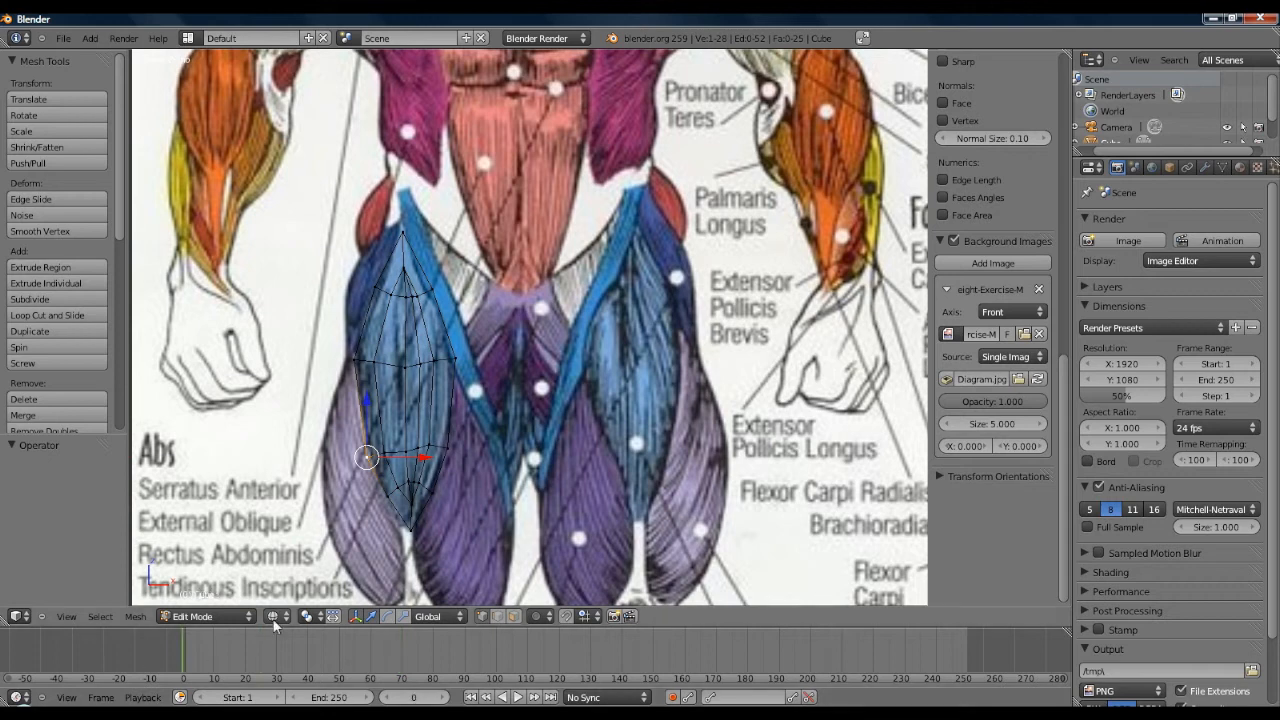
# Step: Select the middle vertex of the muscle's lower row, switch back to solid shading and inspect the mesh from an angle
pyautogui.scroll(1, 300, 516)
pyautogui.rightClick(384, 476)
pyautogui.moveTo(451, 413)
pyautogui.mouseDown(button='middle')
pyautogui.moveTo(474, 400)
pyautogui.moveTo(441, 404)
pyautogui.mouseUp(button='middle')
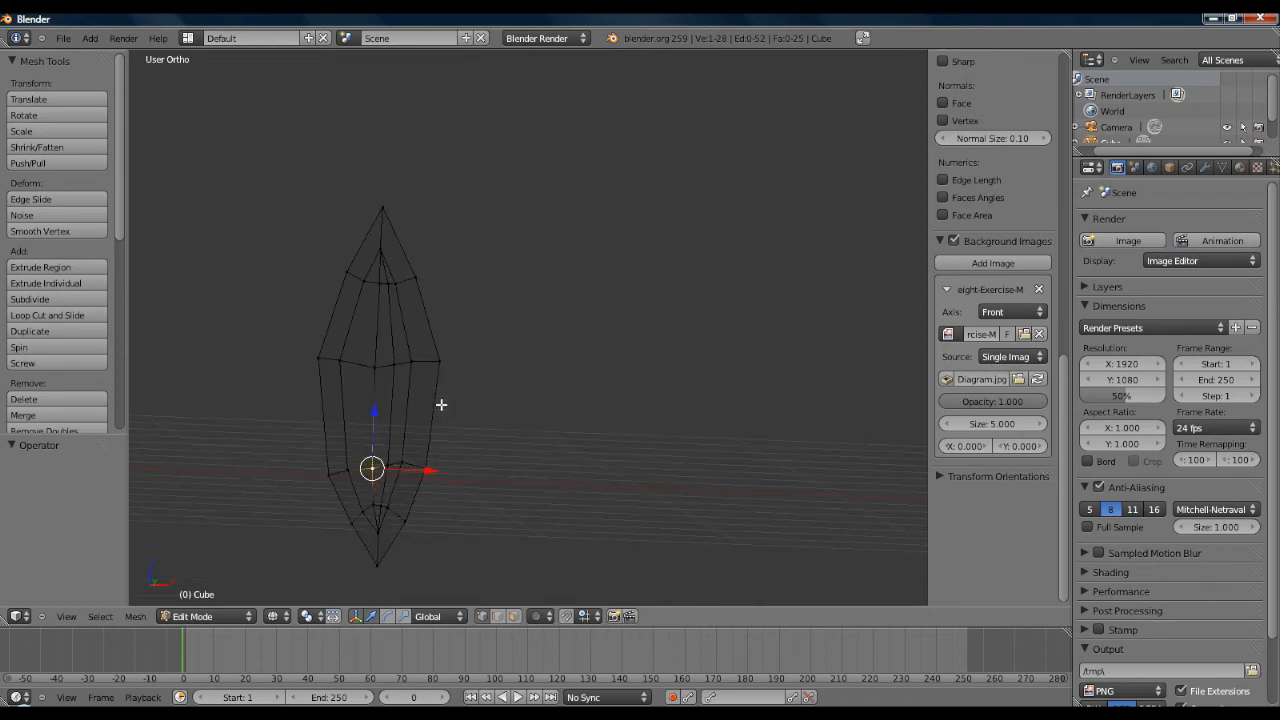
pyautogui.press('z')
pyautogui.moveTo(441, 404); pyautogui.dragTo(425, 448, button='middle')
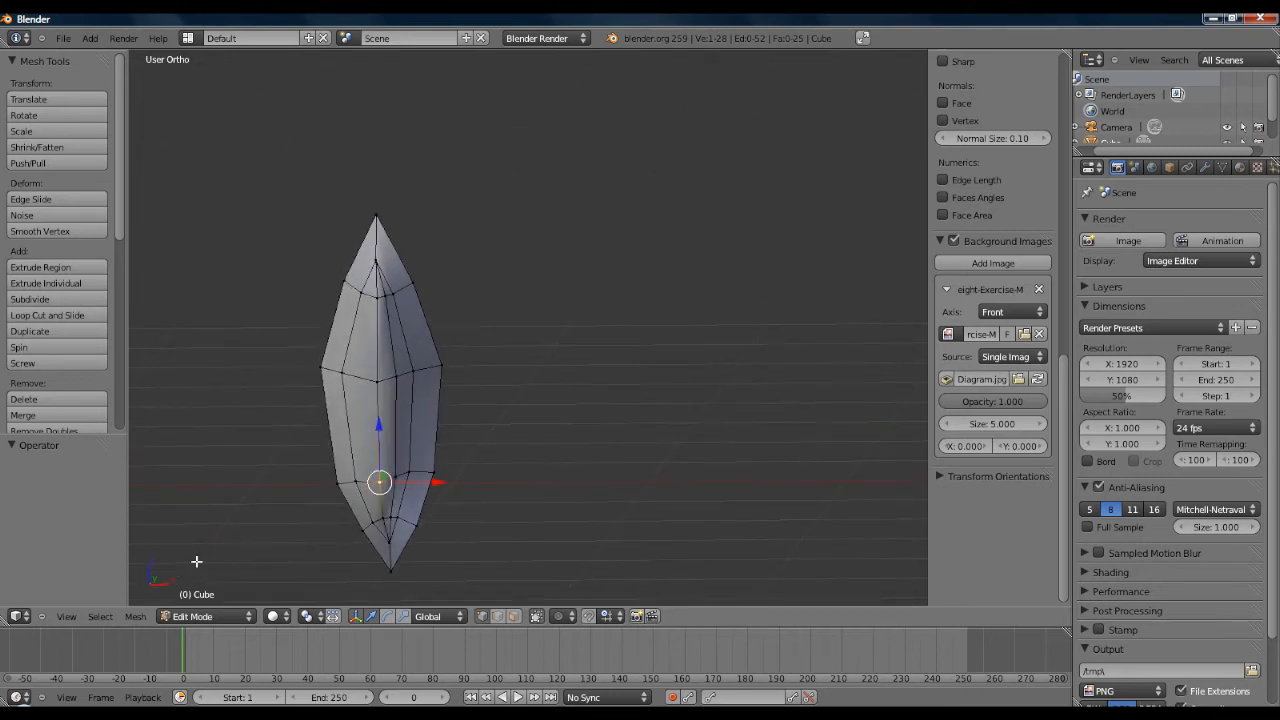
# Step: Return to the front view and examine the thigh muscle against the whole anatomy chart, ending close to the legs
pyautogui.click(65, 620)
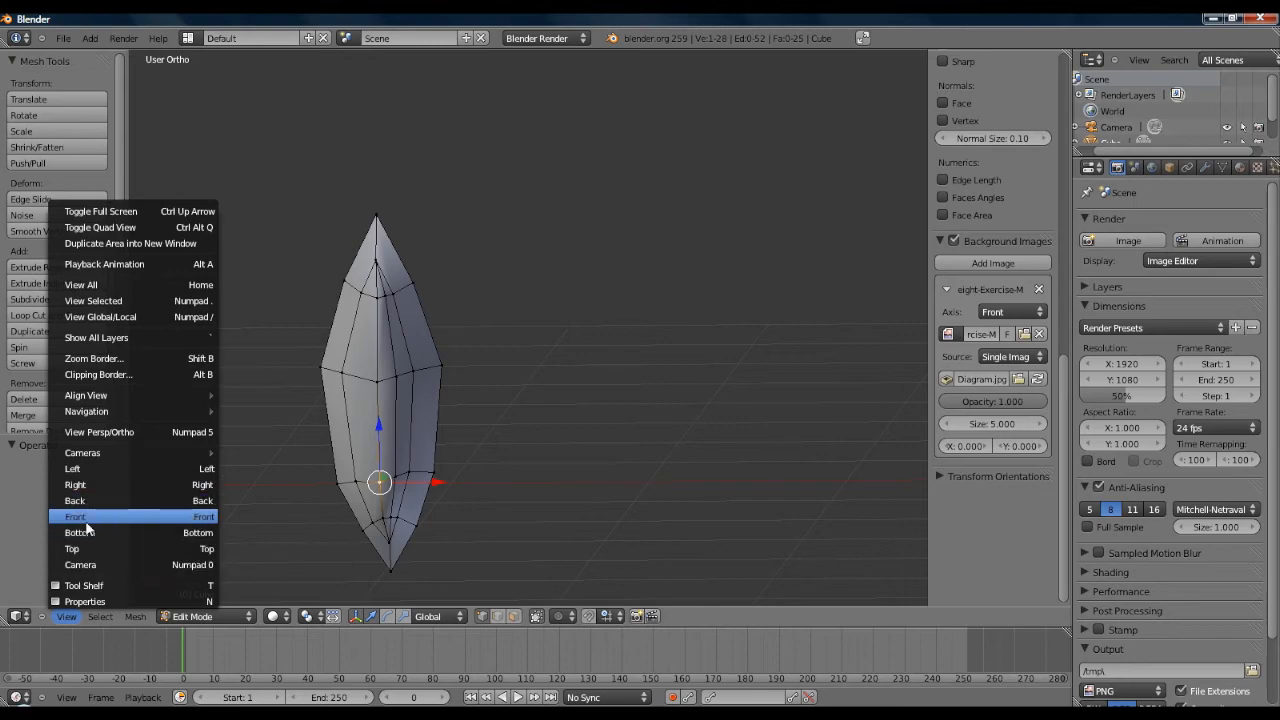
pyautogui.click(100, 527)
pyautogui.scroll(1, 757, 489)
pyautogui.scroll(-6, 745, 482)
pyautogui.scroll(2, 735, 479)
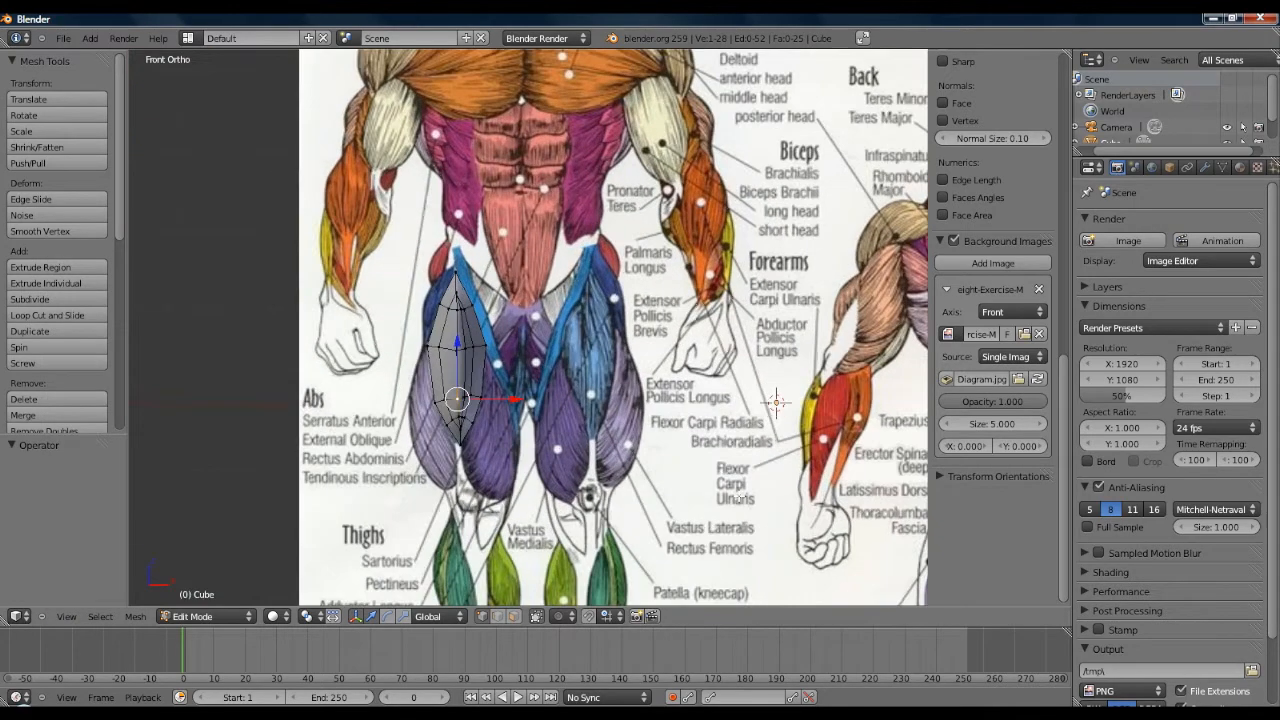
pyautogui.scroll(-1, 734, 478)
pyautogui.scroll(-3, 565, 440)
pyautogui.scroll(3, 565, 440)
pyautogui.scroll(-5, 565, 440)
pyautogui.scroll(1, 565, 440)
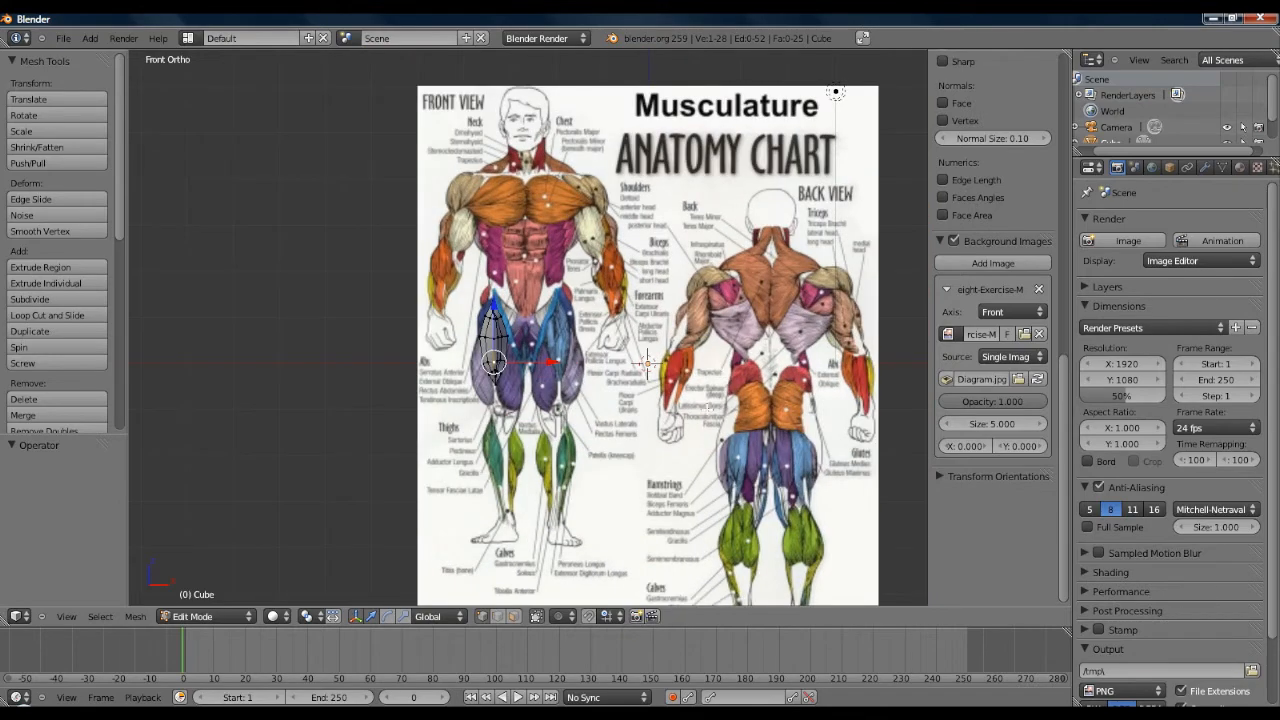
pyautogui.scroll(4, 530, 330)
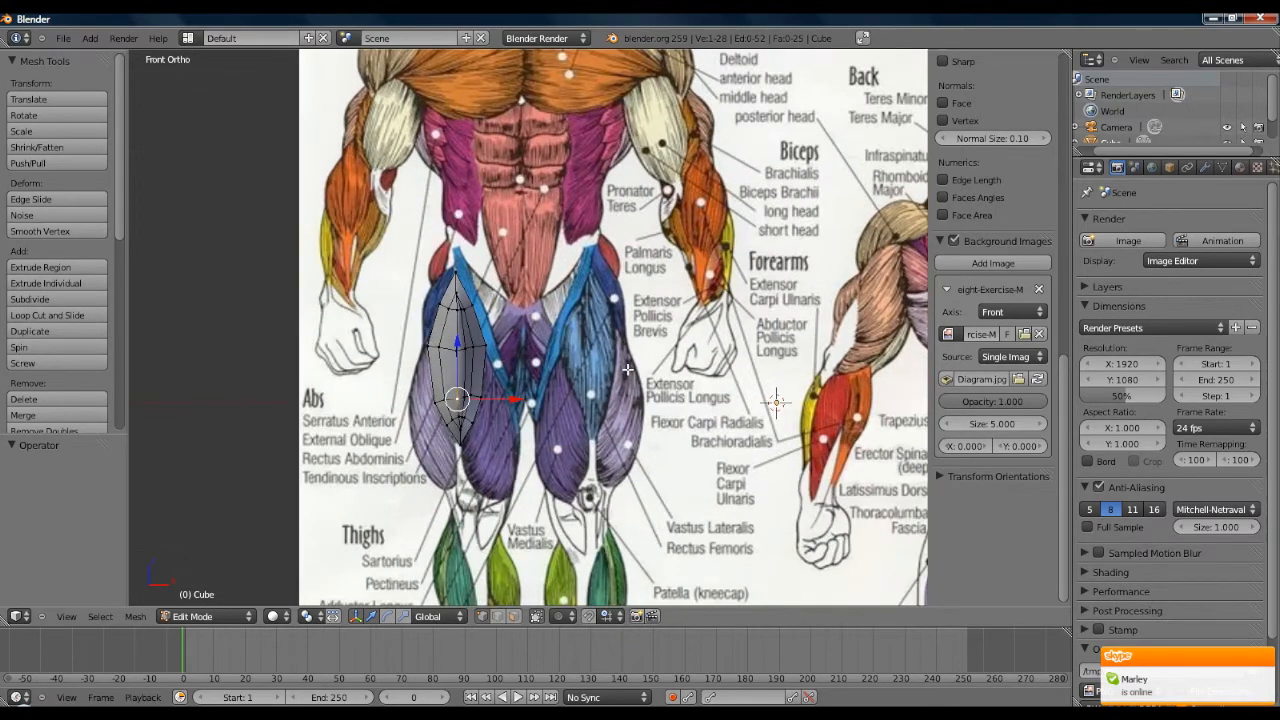
# Step: View the muscle in Object Mode from an angle and return it to Edit Mode
pyautogui.moveTo(611, 343); pyautogui.dragTo(513, 371, button='middle')
pyautogui.click(187, 614)
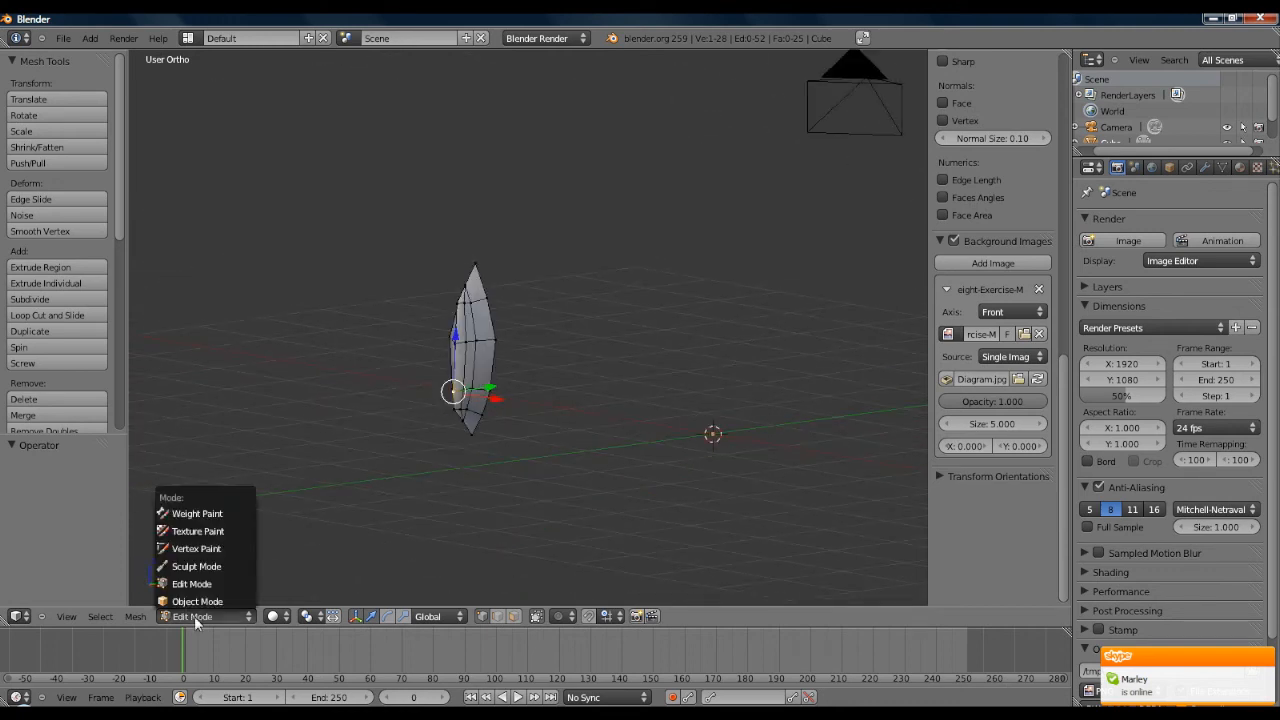
pyautogui.click(206, 602)
pyautogui.moveTo(642, 379); pyautogui.dragTo(507, 510, button='middle')
pyautogui.click(213, 617)
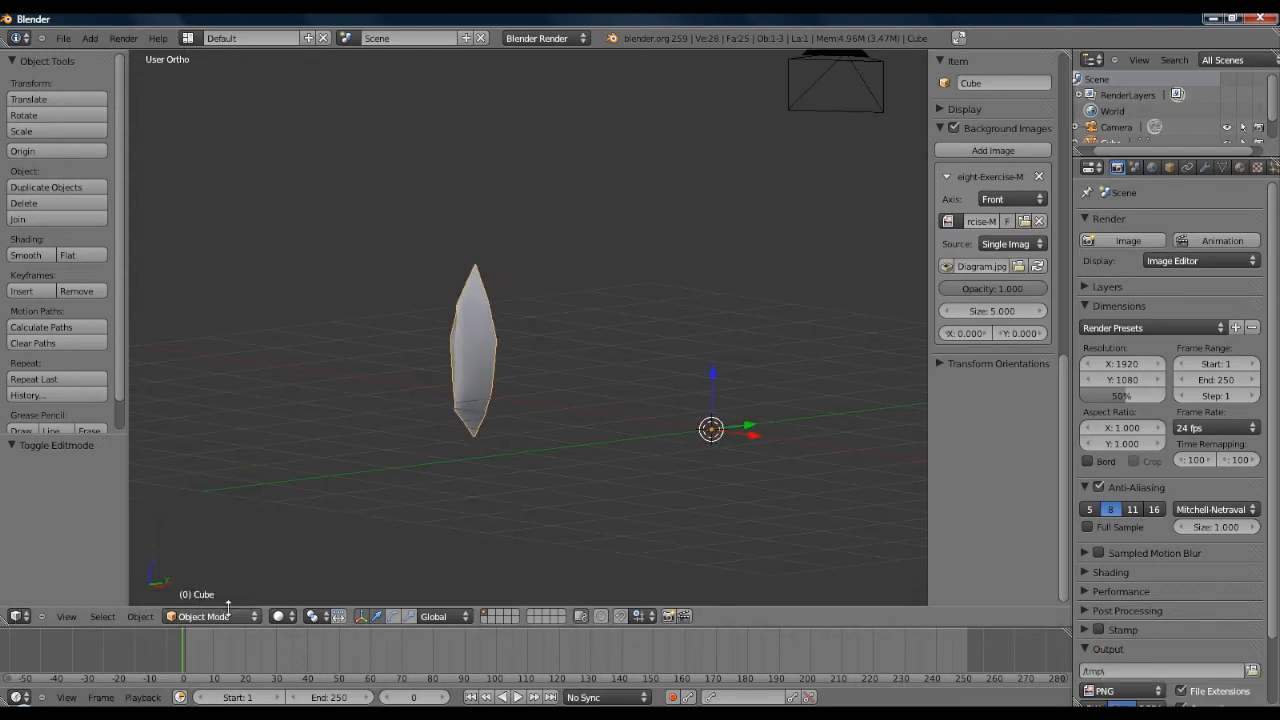
pyautogui.click(220, 617)
pyautogui.click(212, 514)
pyautogui.moveTo(541, 443); pyautogui.dragTo(590, 470, button='middle')
pyautogui.click(175, 616)
pyautogui.click(167, 588)
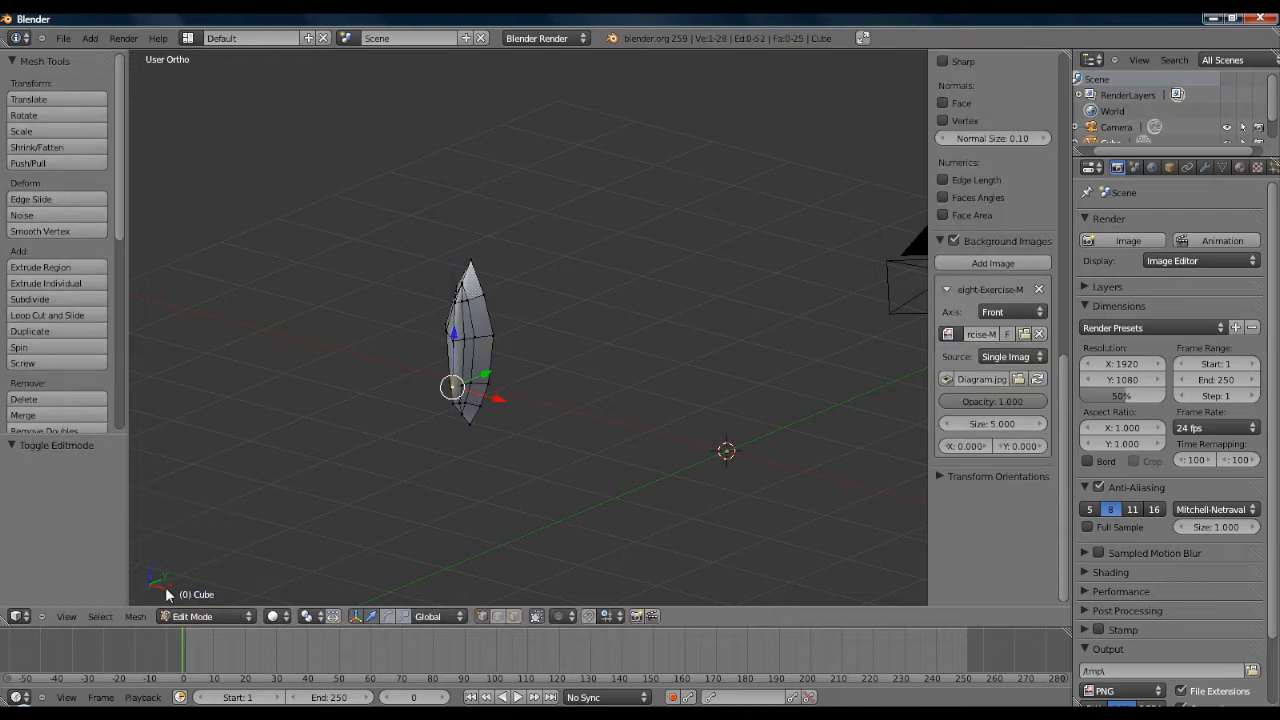
# Step: Inspect the muscle mesh in wireframe and solid shading, and return to the front view over the chart
pyautogui.moveTo(472, 415); pyautogui.dragTo(488, 418, button='middle')
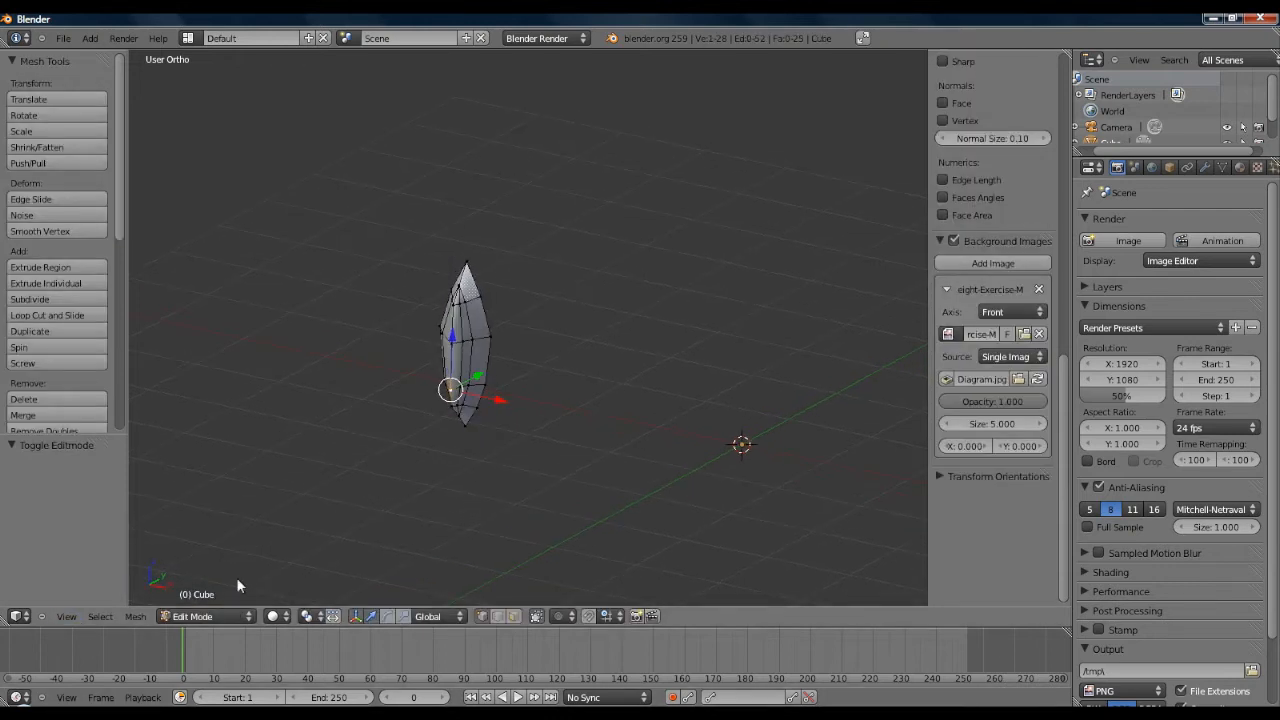
pyautogui.press('z')
pyautogui.moveTo(481, 347)
pyautogui.mouseDown(button='middle')
pyautogui.moveTo(383, 343)
pyautogui.moveTo(506, 317)
pyautogui.mouseUp(button='middle')
pyautogui.press('z')
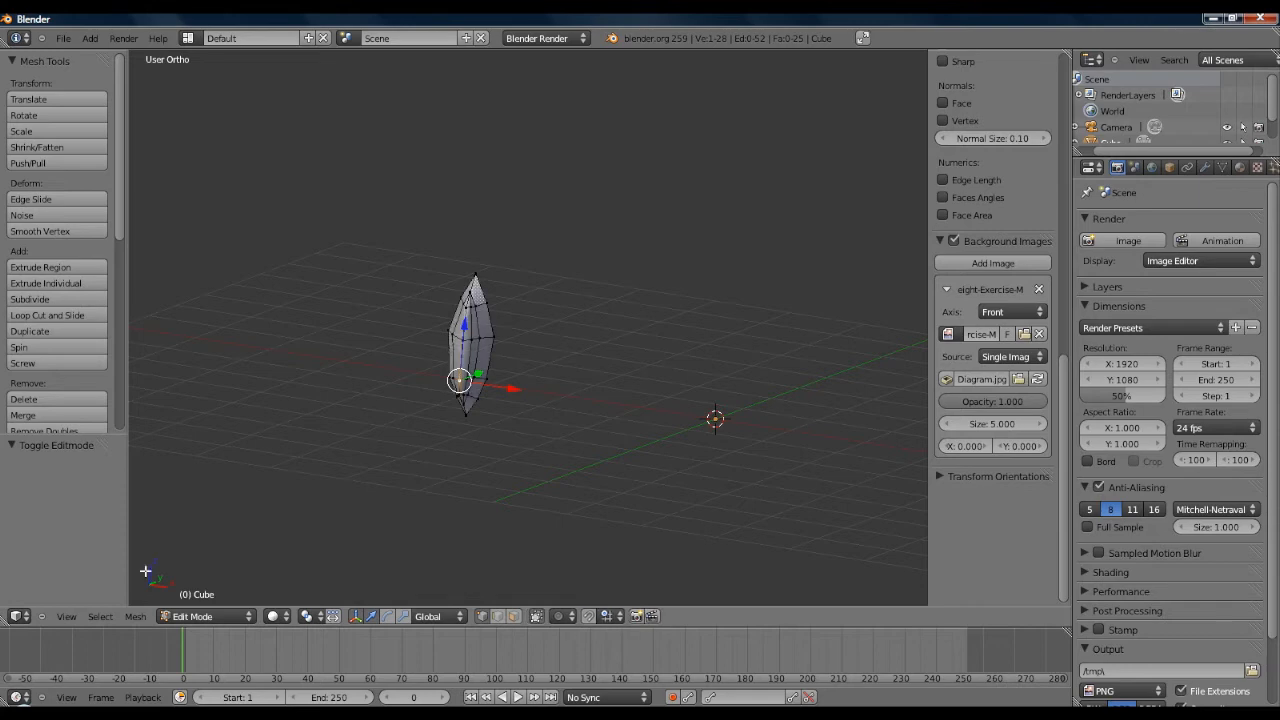
pyautogui.click(66, 616)
pyautogui.click(122, 514)
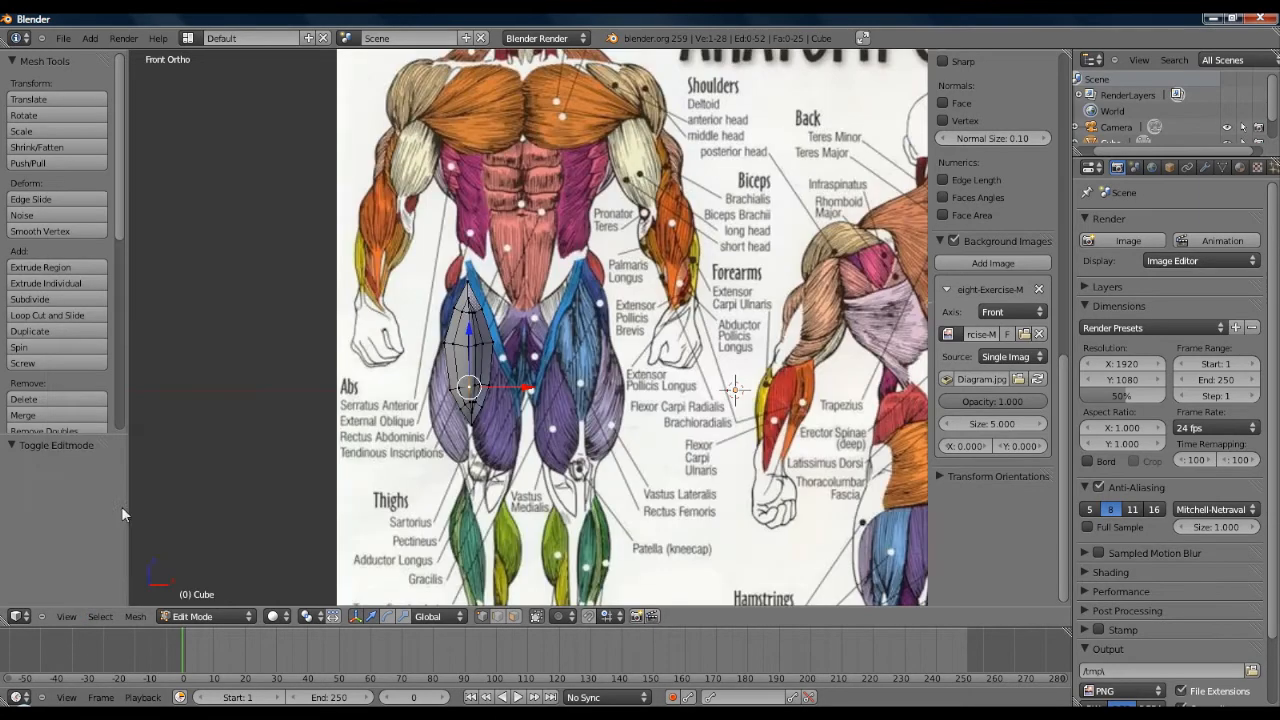
# Step: Switch to the Blender window with body base.blend and examine the full body mesh from front and side, down to the legs
pyautogui.click(1238, 167)
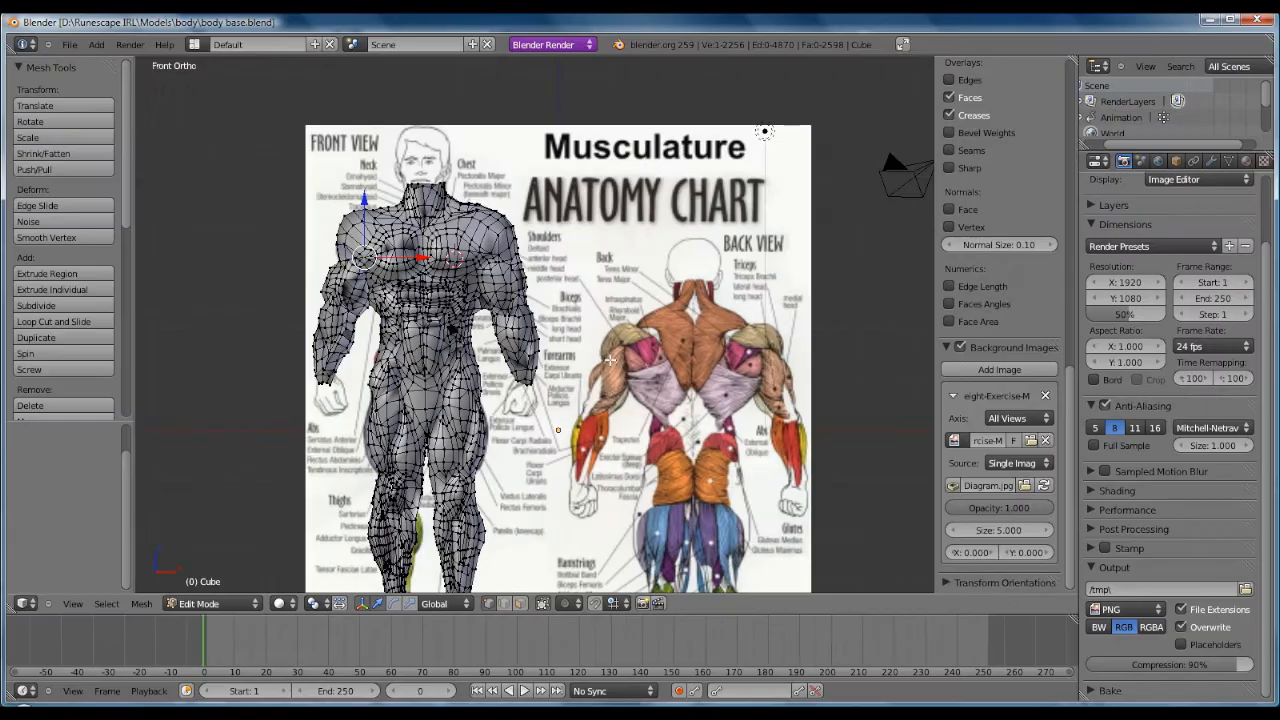
pyautogui.scroll(-1, 610, 360)
pyautogui.scroll(2, 610, 360)
pyautogui.scroll(-1, 610, 360)
pyautogui.moveTo(610, 360); pyautogui.dragTo(414, 352, button='middle')
pyautogui.moveTo(452, 311); pyautogui.dragTo(604, 380, button='middle')
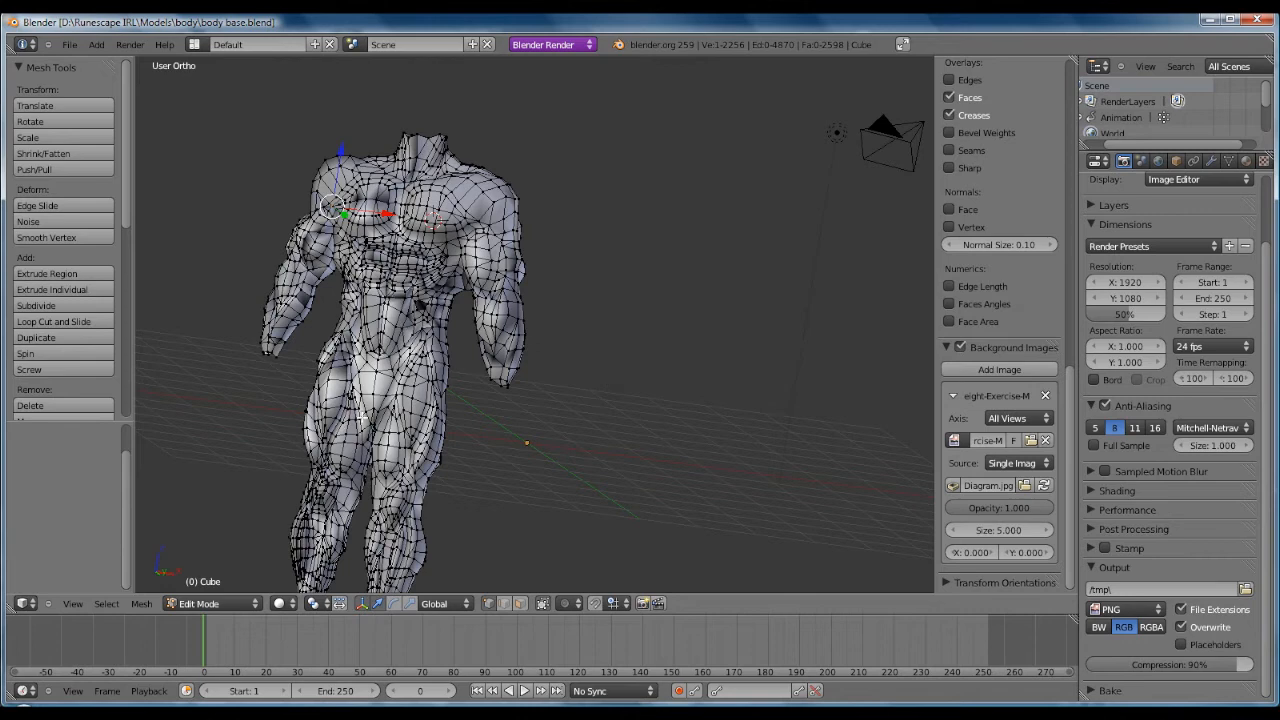
pyautogui.moveTo(595, 460); pyautogui.dragTo(456, 337, button='middle')
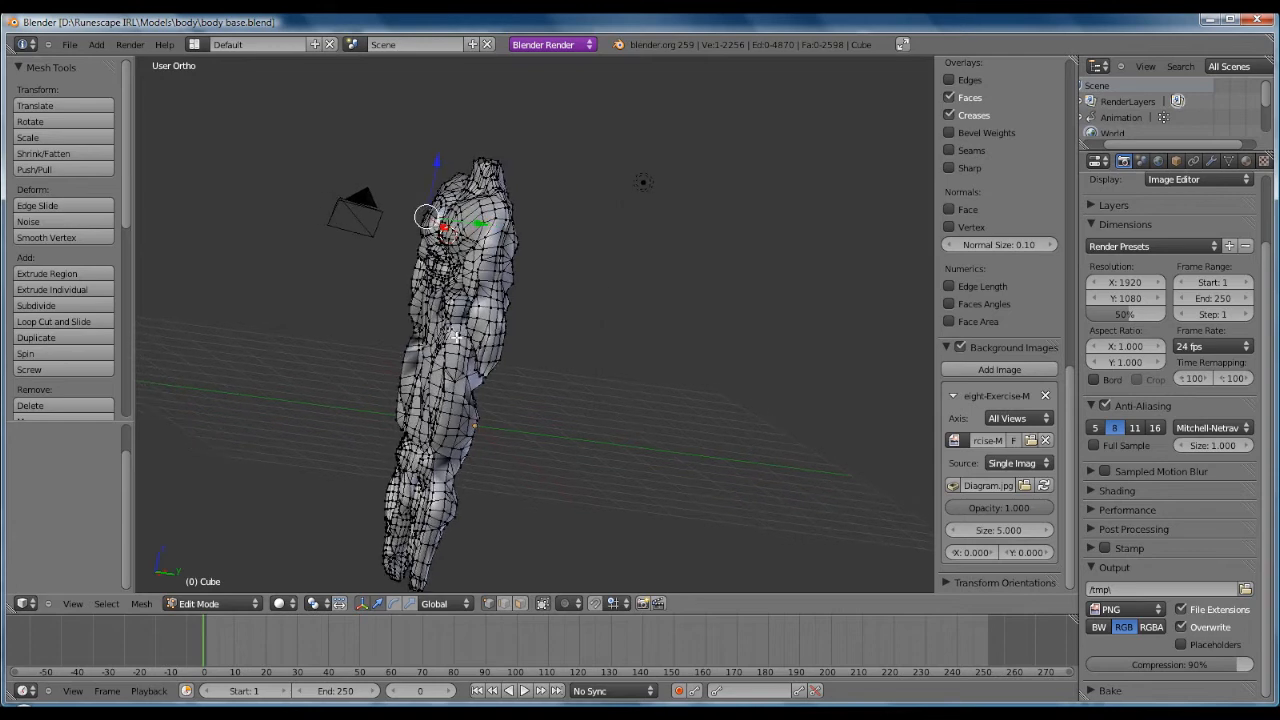
pyautogui.scroll(8, 562, 383)
pyautogui.scroll(-3, 506, 501)
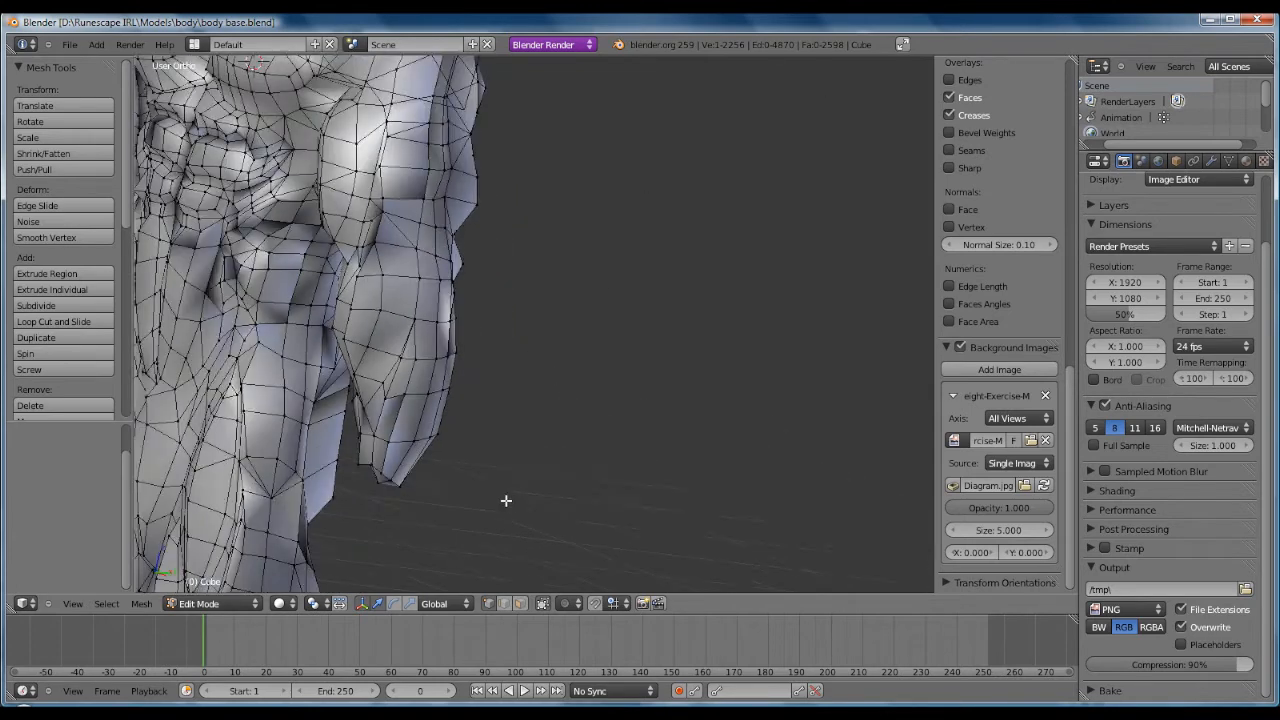
pyautogui.keyDown('shift'); pyautogui.moveTo(465, 473); pyautogui.dragTo(482, 333, button='middle'); pyautogui.keyUp('shift')
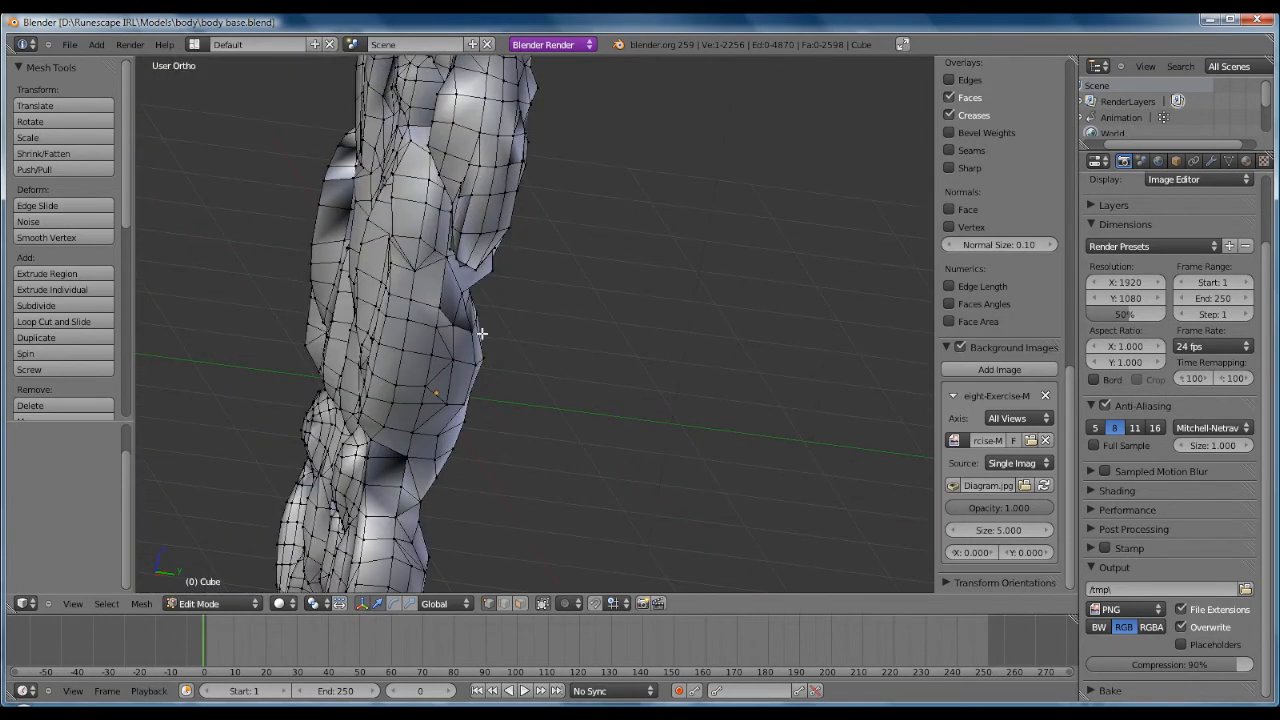
# Step: Select the vertex in the crease below the buttock and move it twice, by about 0.073 and 0.049 along Y
pyautogui.rightClick(463, 292)
pyautogui.press('g')
pyautogui.click(479, 295)
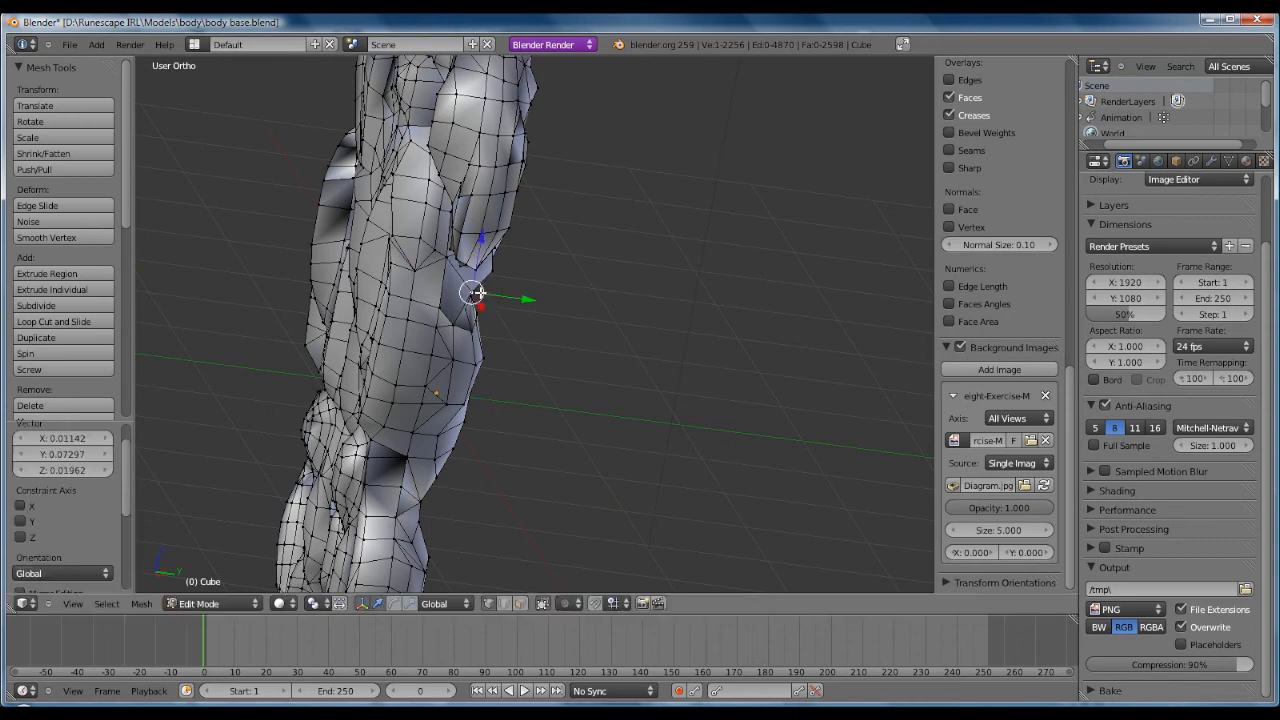
pyautogui.moveTo(479, 295); pyautogui.dragTo(478, 318, button='middle')
pyautogui.press('g')
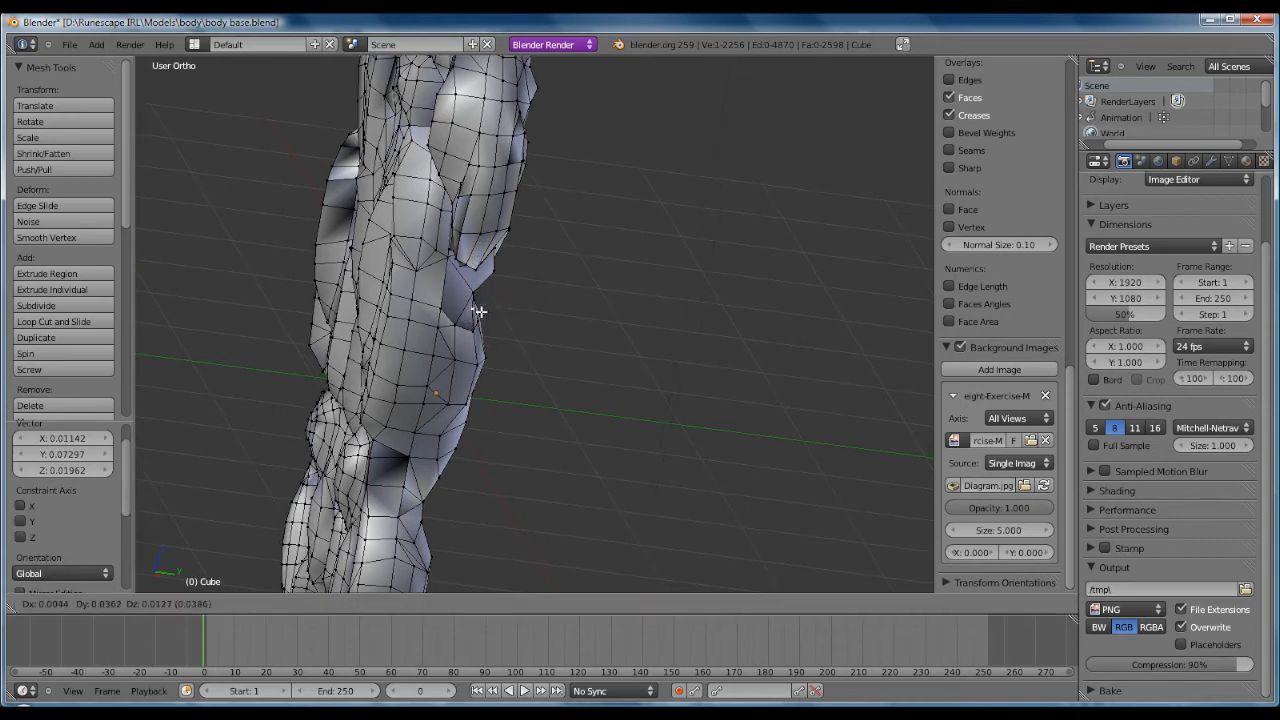
pyautogui.click(471, 306)
# Step: Move the vertex below the buttock about -0.062 along Y and -0.024 along Z, and view the whole body
pyautogui.moveTo(471, 306); pyautogui.dragTo(407, 296, button='middle')
pyautogui.moveTo(580, 312); pyautogui.dragTo(611, 287, button='middle')
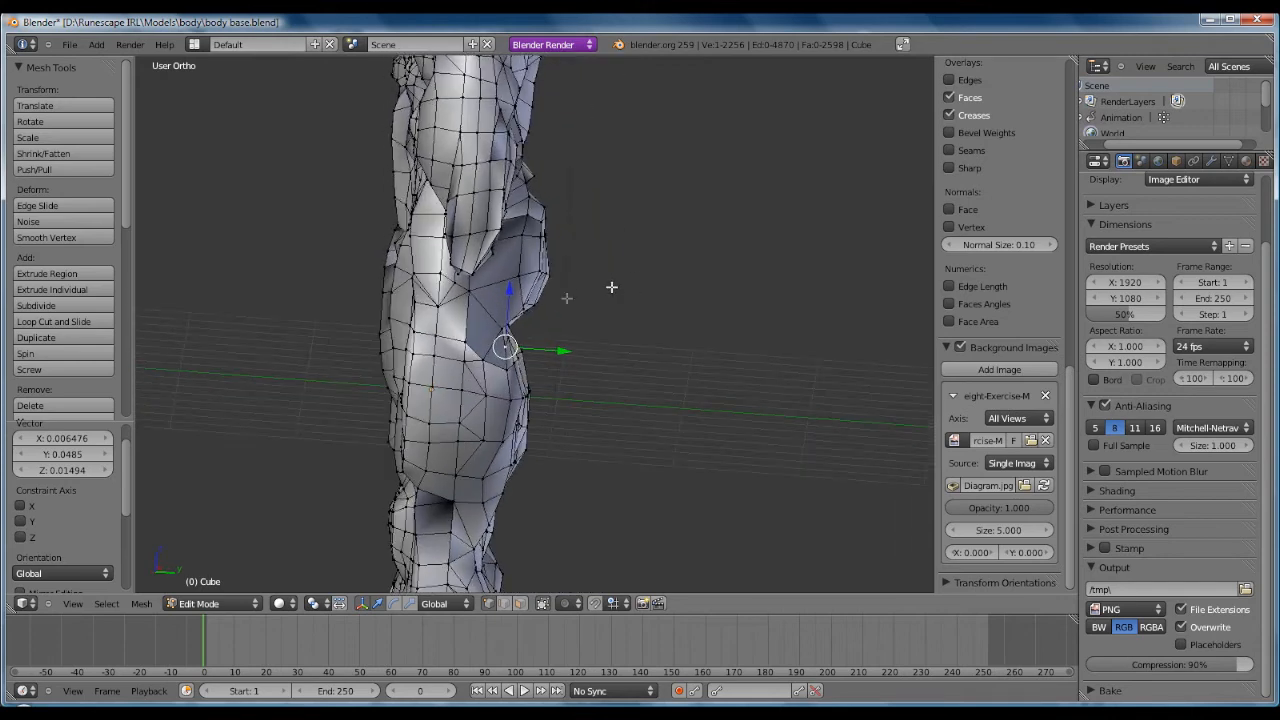
pyautogui.press('g')
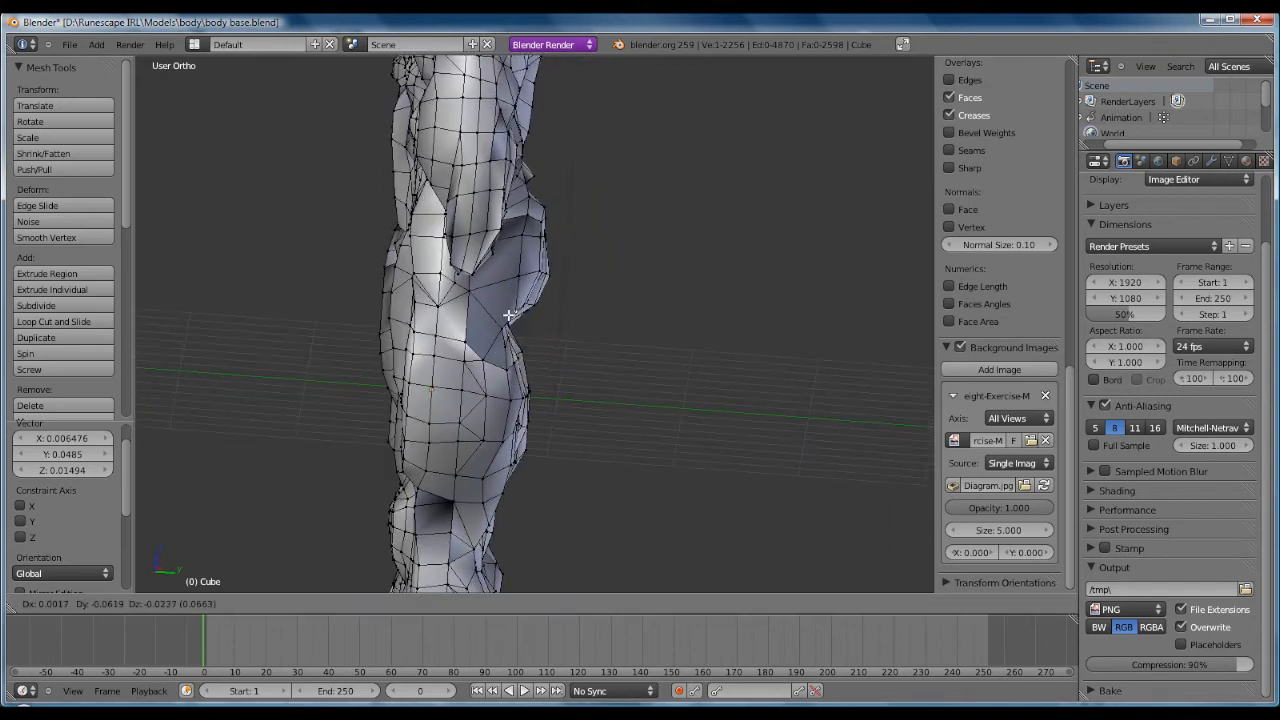
pyautogui.click(510, 315)
pyautogui.moveTo(555, 330); pyautogui.dragTo(662, 404, button='middle')
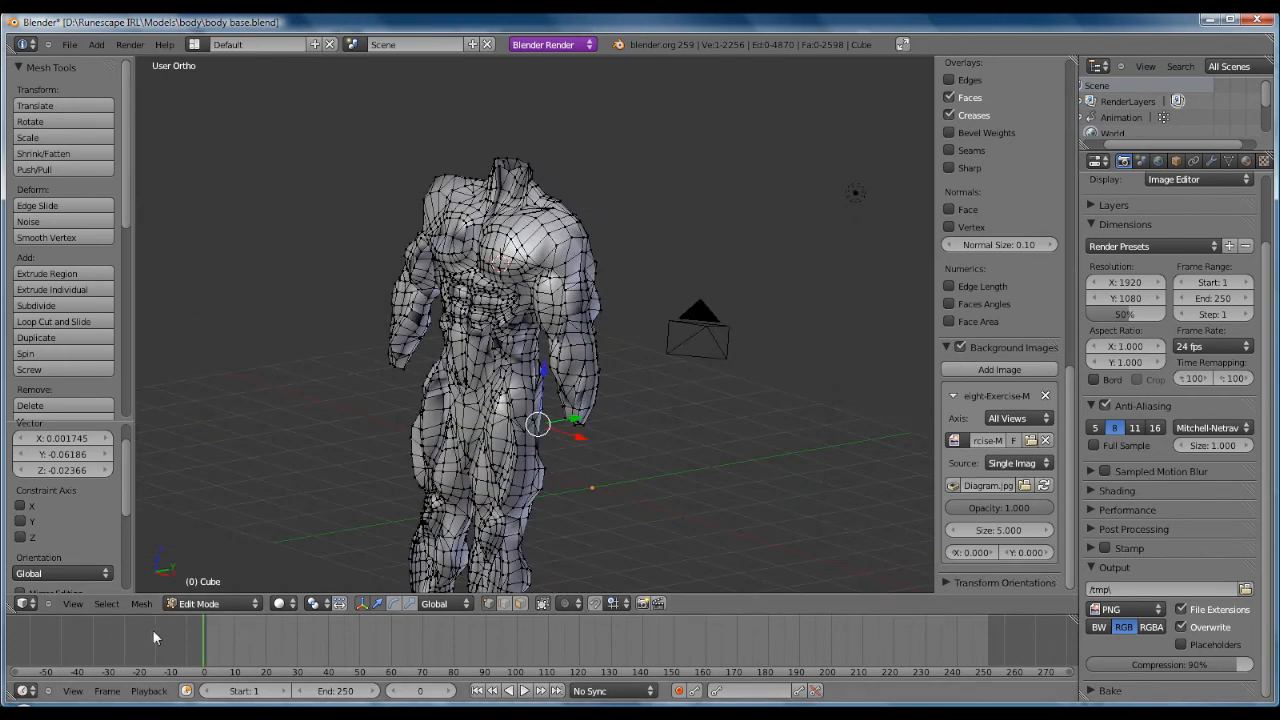
# Step: Switch the body to Object Mode and view it in wireframe shading from the front
pyautogui.click(200, 603)
pyautogui.click(200, 586)
pyautogui.moveTo(380, 470); pyautogui.dragTo(505, 475, button='middle')
pyautogui.click(243, 604)
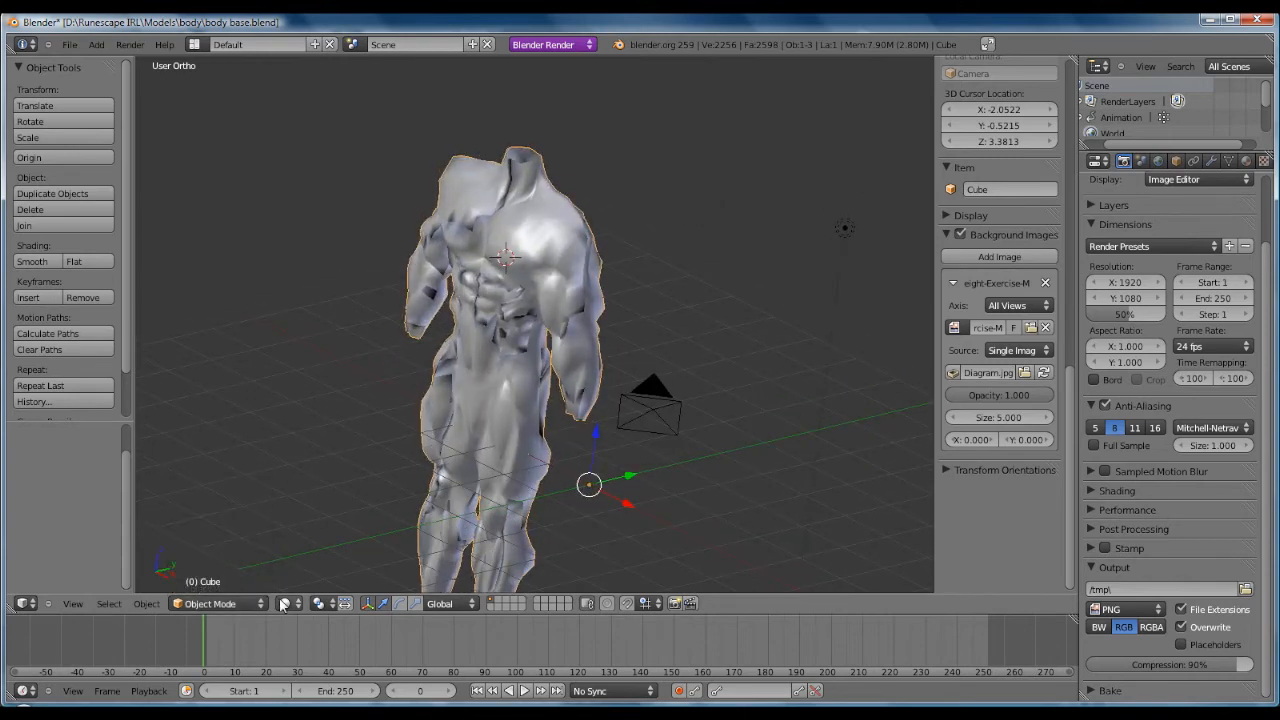
pyautogui.click(285, 603)
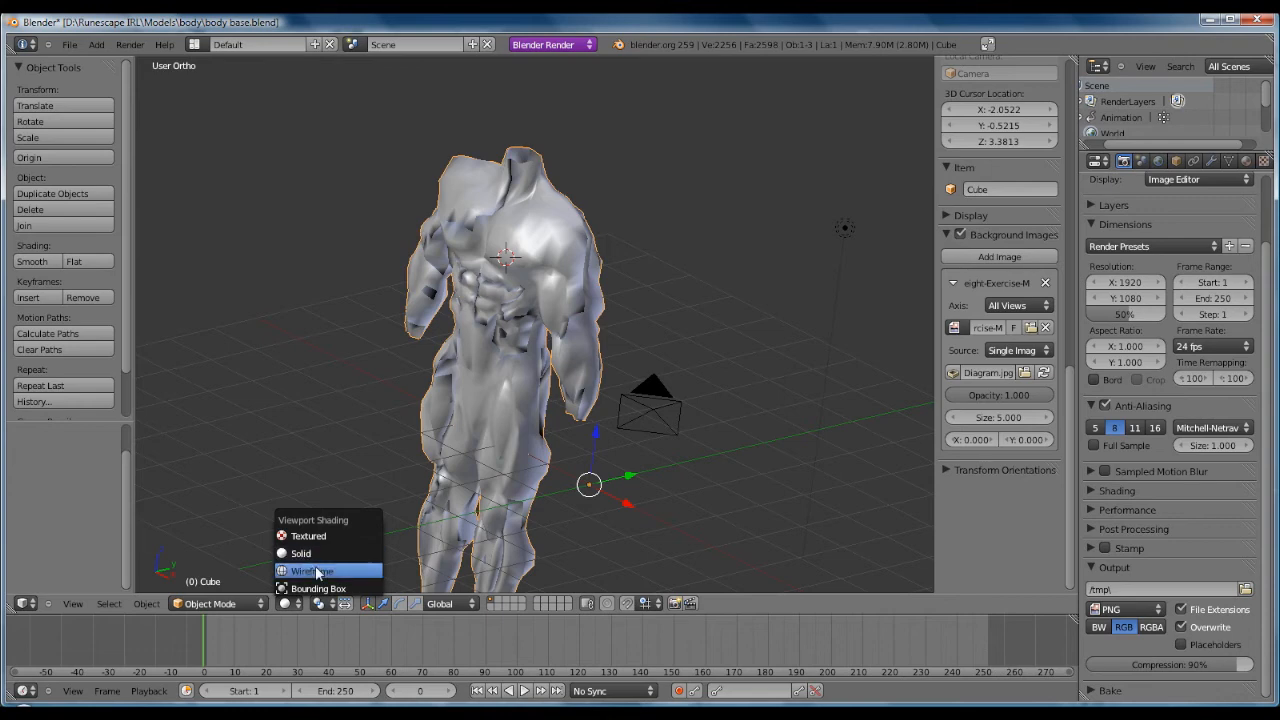
pyautogui.click(316, 572)
pyautogui.moveTo(450, 468); pyautogui.dragTo(555, 372, button='middle')
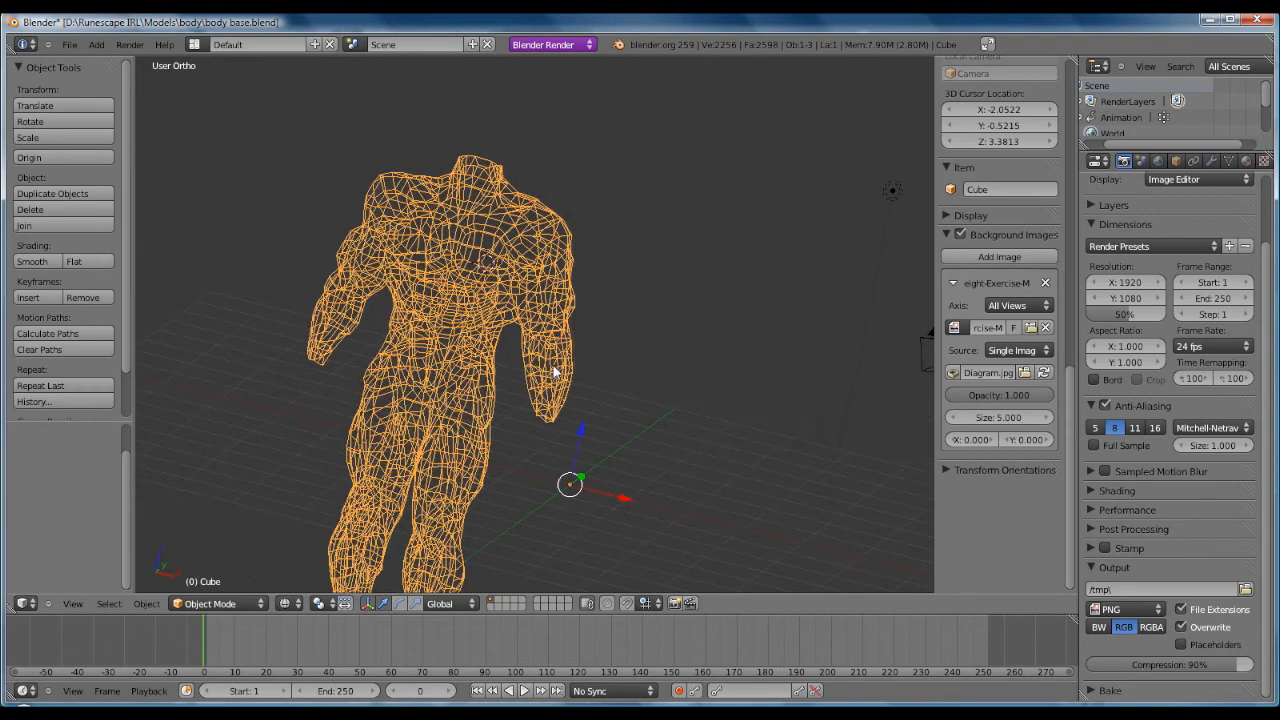
# Step: Switch the body to Edit Mode, select a vertex on the upper thigh near the hip and set the viewport shading to Solid
pyautogui.click(232, 603)
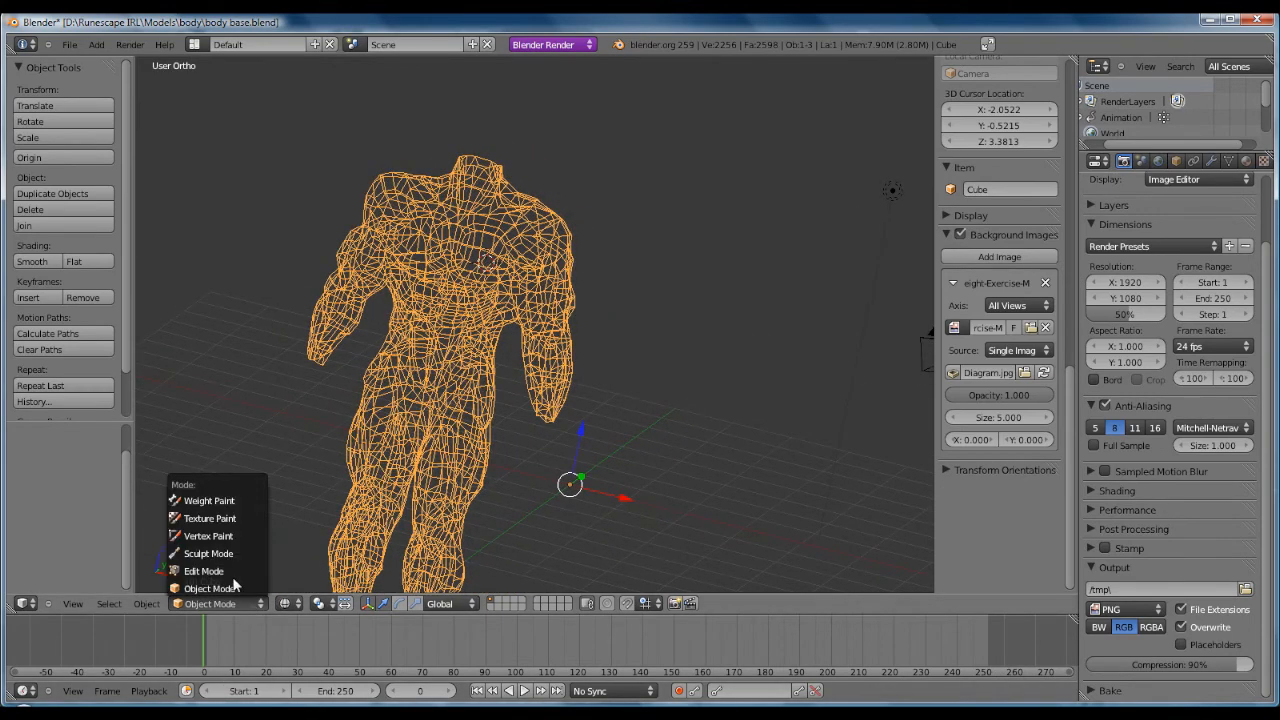
pyautogui.click(212, 571)
pyautogui.rightClick(418, 427)
pyautogui.rightClick(481, 396)
pyautogui.click(295, 604)
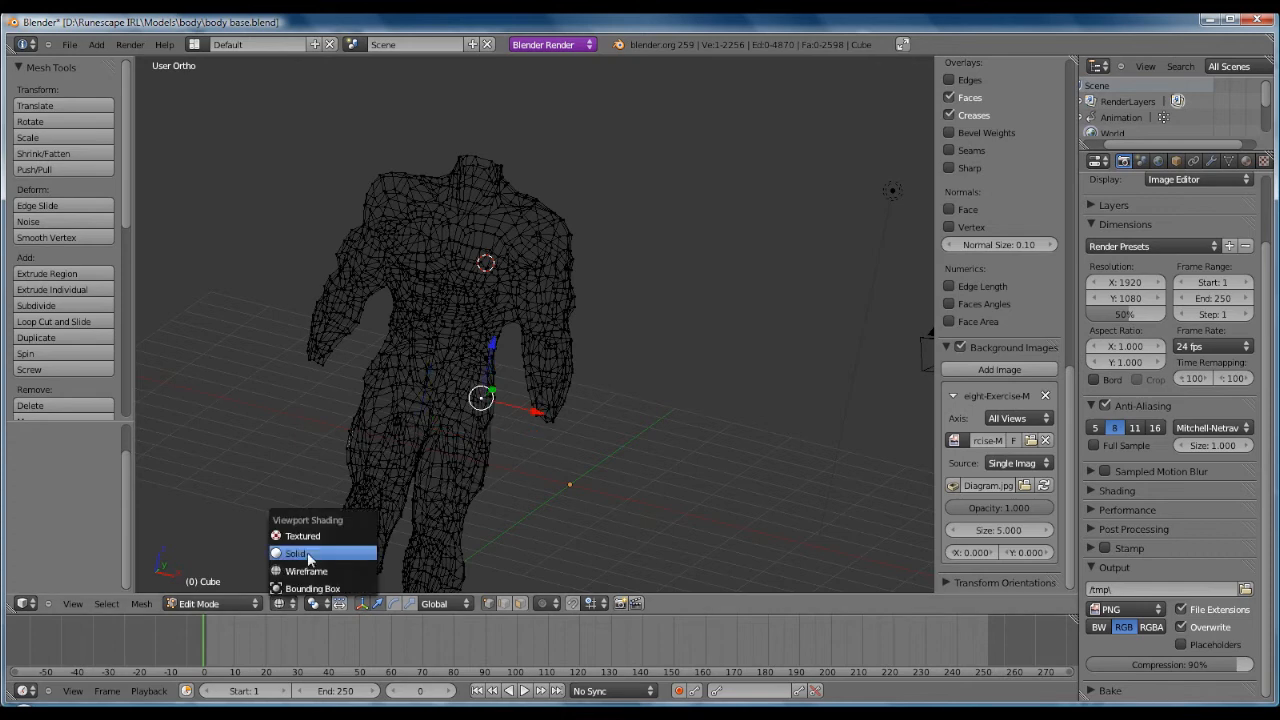
pyautogui.click(308, 552)
# Step: Compare the body in Textured shading and as bare mesh lines, returning the viewport to Solid shading
pyautogui.click(278, 604)
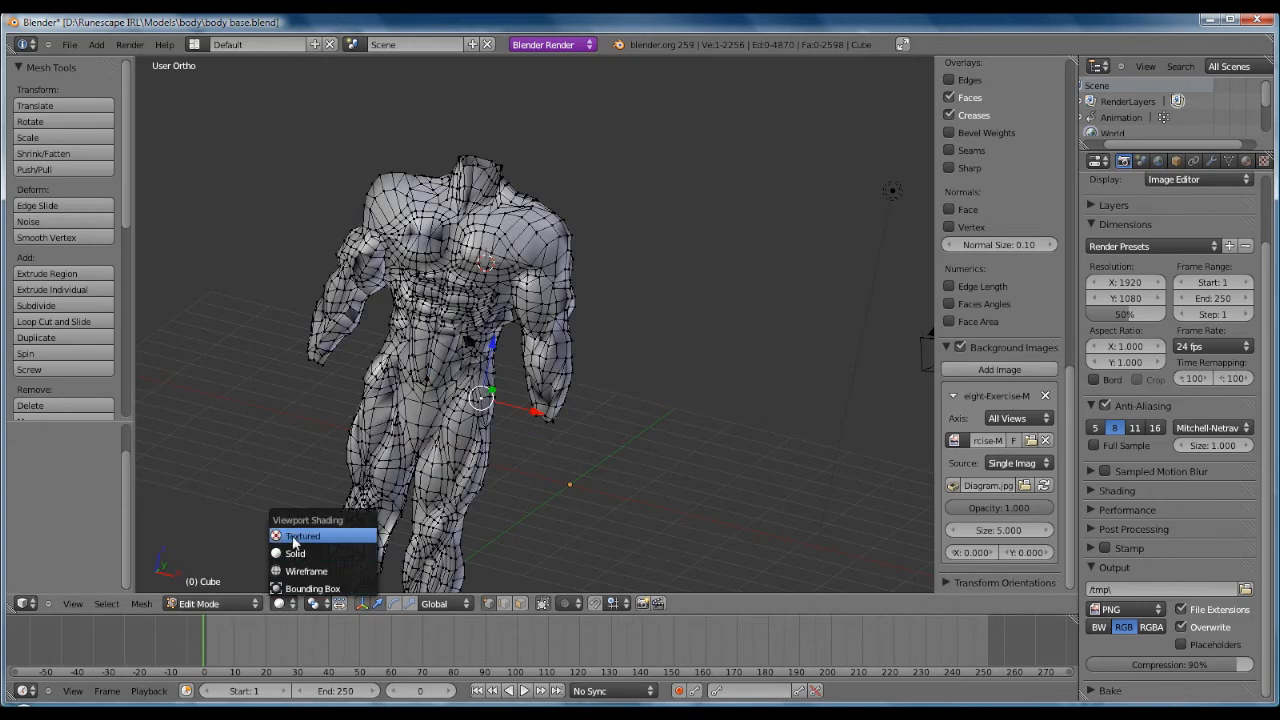
pyautogui.click(277, 532)
pyautogui.moveTo(517, 450); pyautogui.dragTo(280, 577, button='middle')
pyautogui.click(290, 604)
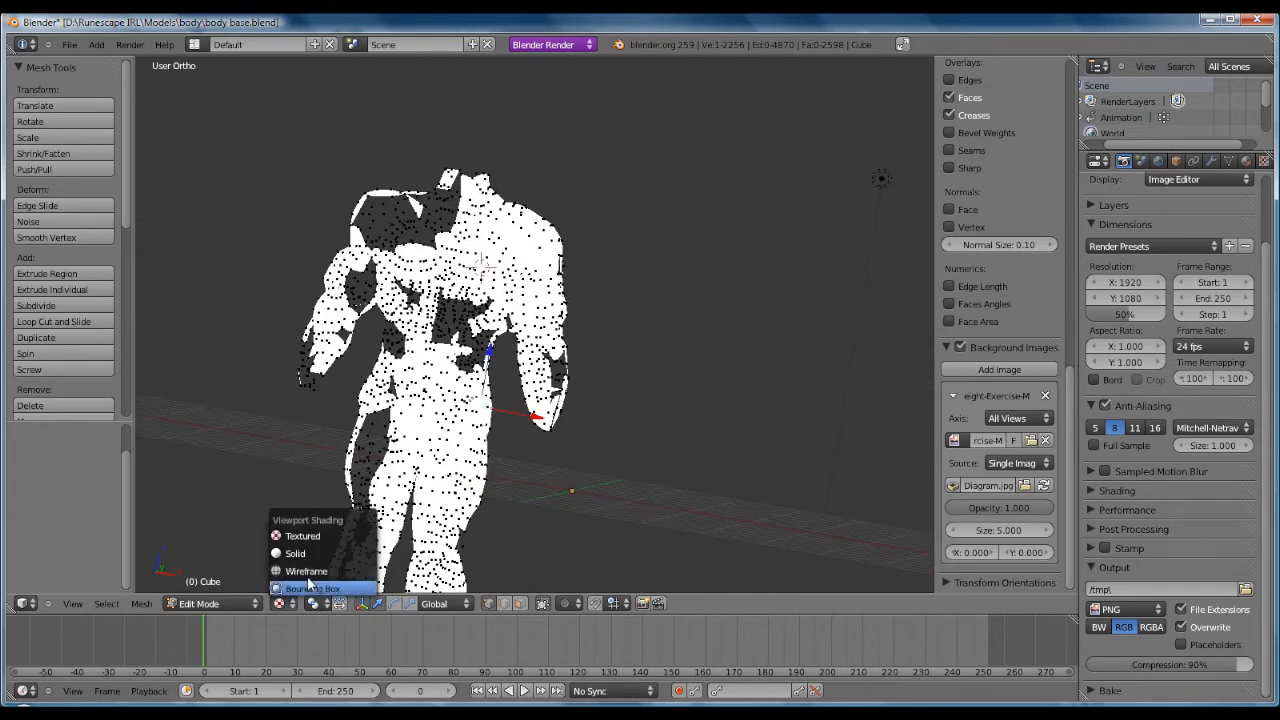
pyautogui.click(305, 574)
pyautogui.moveTo(376, 518); pyautogui.dragTo(379, 516, button='middle')
pyautogui.scroll(1, 380, 516)
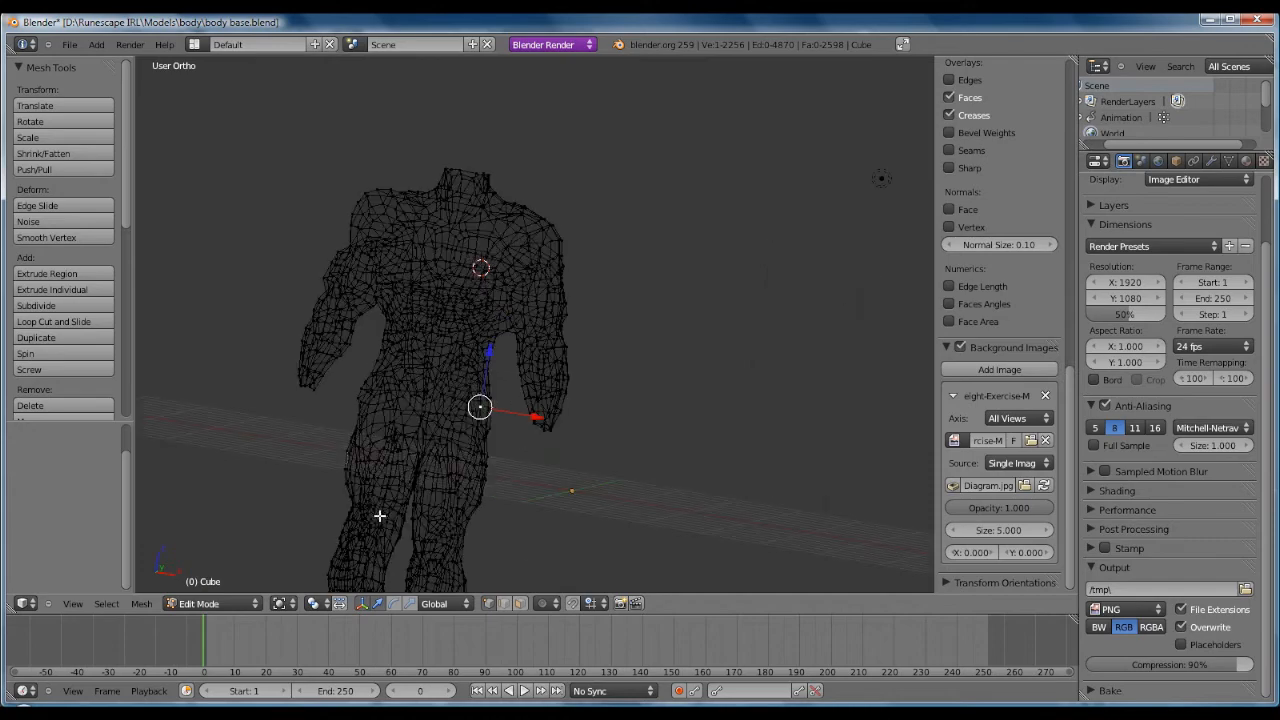
pyautogui.click(280, 604)
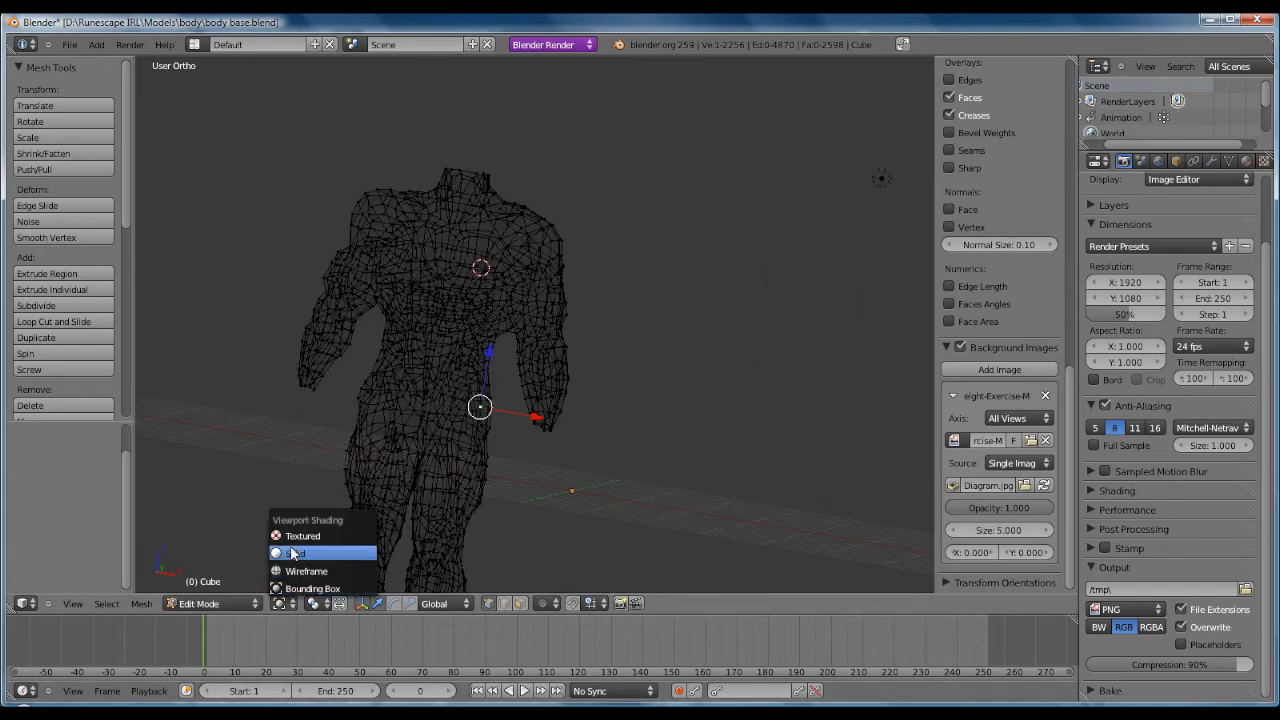
pyautogui.click(289, 551)
pyautogui.scroll(1, 466, 482)
pyautogui.moveTo(466, 482); pyautogui.dragTo(440, 515, button='middle')
# Step: Switch the body to Sculpt Mode and make a short Draw brush stroke across the outer chest near the shoulder
pyautogui.click(205, 603)
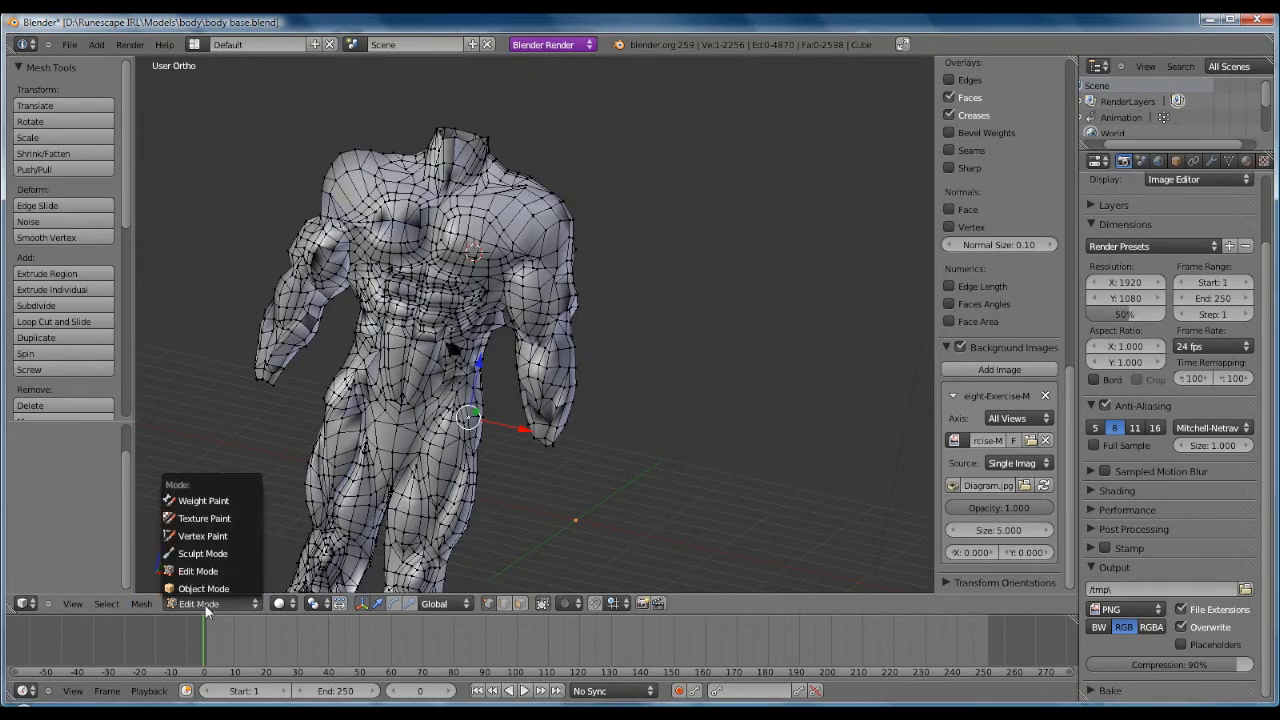
pyautogui.click(207, 604)
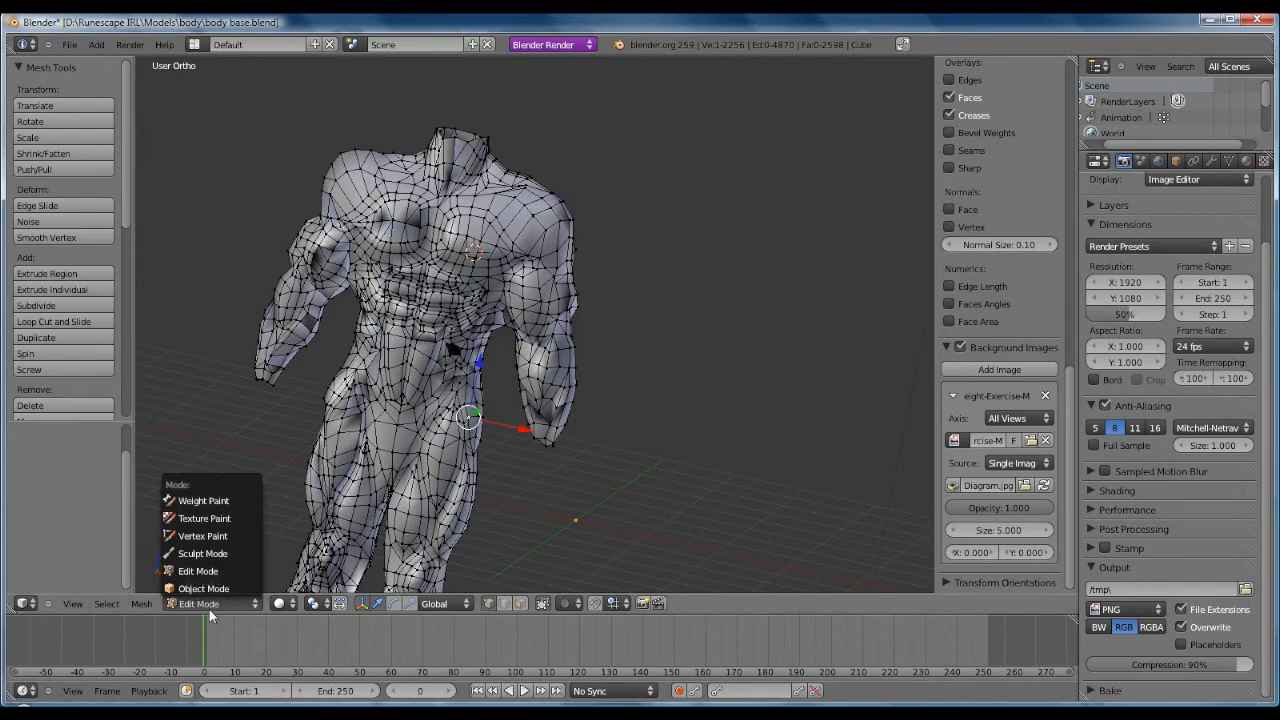
pyautogui.click(221, 552)
pyautogui.moveTo(553, 320)
pyautogui.mouseDown(button='middle')
pyautogui.moveTo(483, 293)
pyautogui.moveTo(480, 210)
pyautogui.moveTo(522, 284)
pyautogui.mouseUp(button='middle')
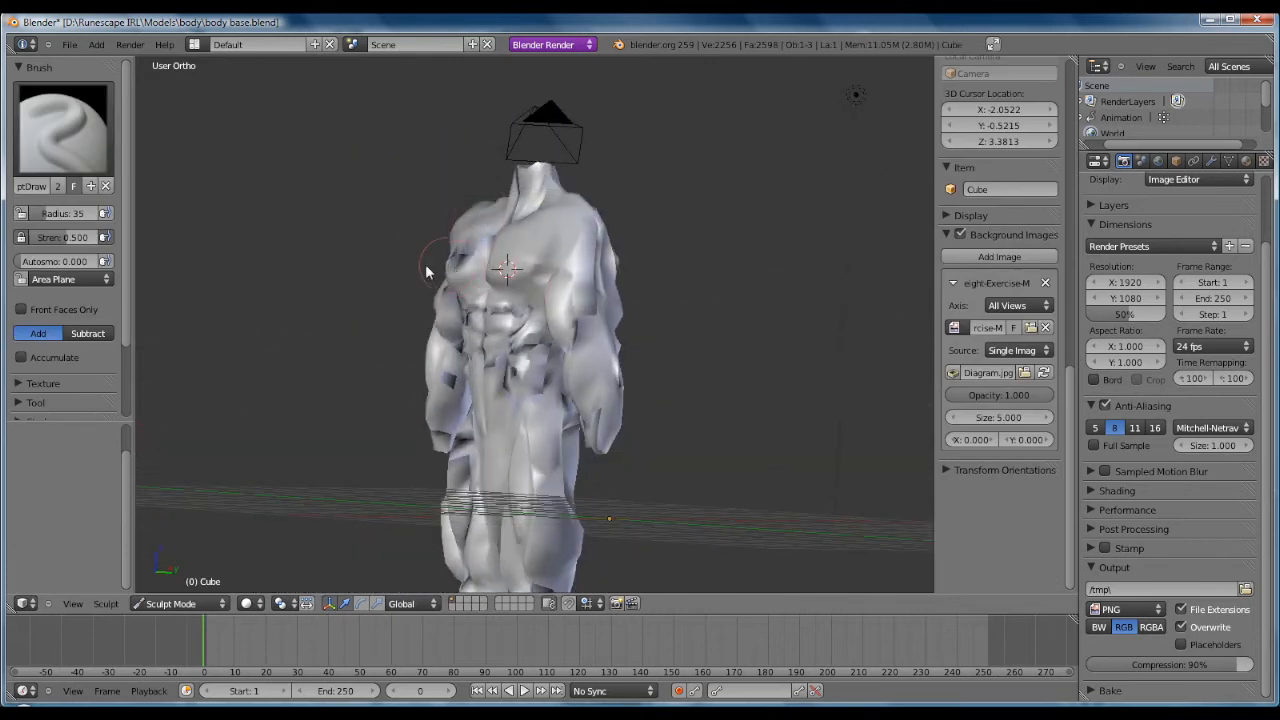
pyautogui.moveTo(452, 262)
pyautogui.mouseDown()
pyautogui.moveTo(482, 256)
pyautogui.moveTo(488, 238)
pyautogui.moveTo(435, 267)
pyautogui.moveTo(468, 264)
pyautogui.mouseUp()
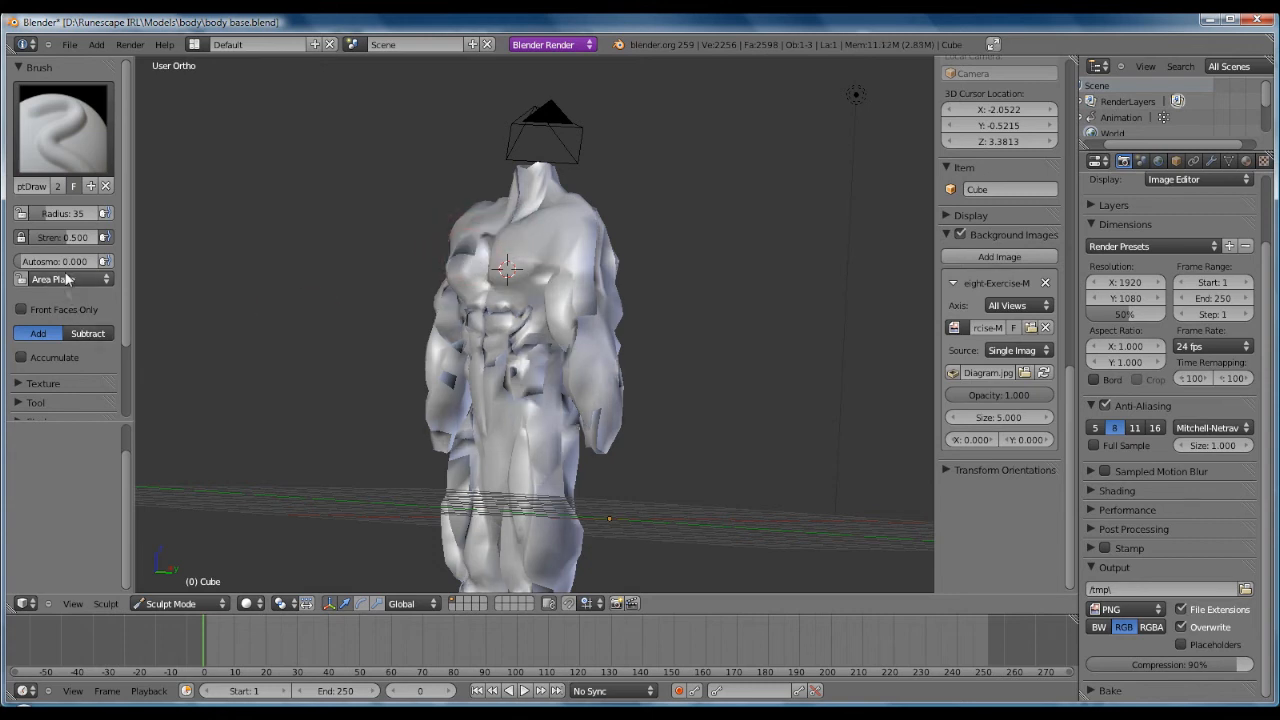
# Step: Add a copy of the Draw brush, try a long stroke from the abdomen down the leg and undo the stroke
pyautogui.click(91, 186)
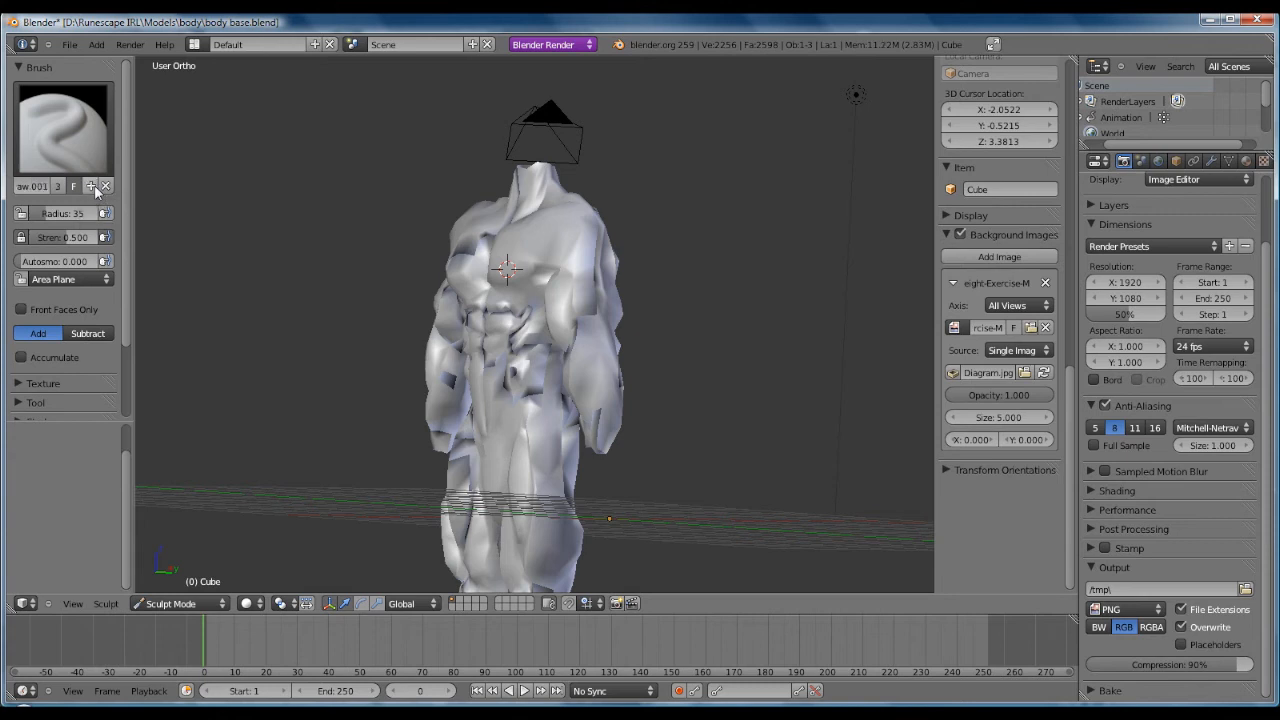
pyautogui.moveTo(483, 318)
pyautogui.mouseDown()
pyautogui.moveTo(484, 476)
pyautogui.moveTo(503, 316)
pyautogui.moveTo(501, 573)
pyautogui.mouseUp()
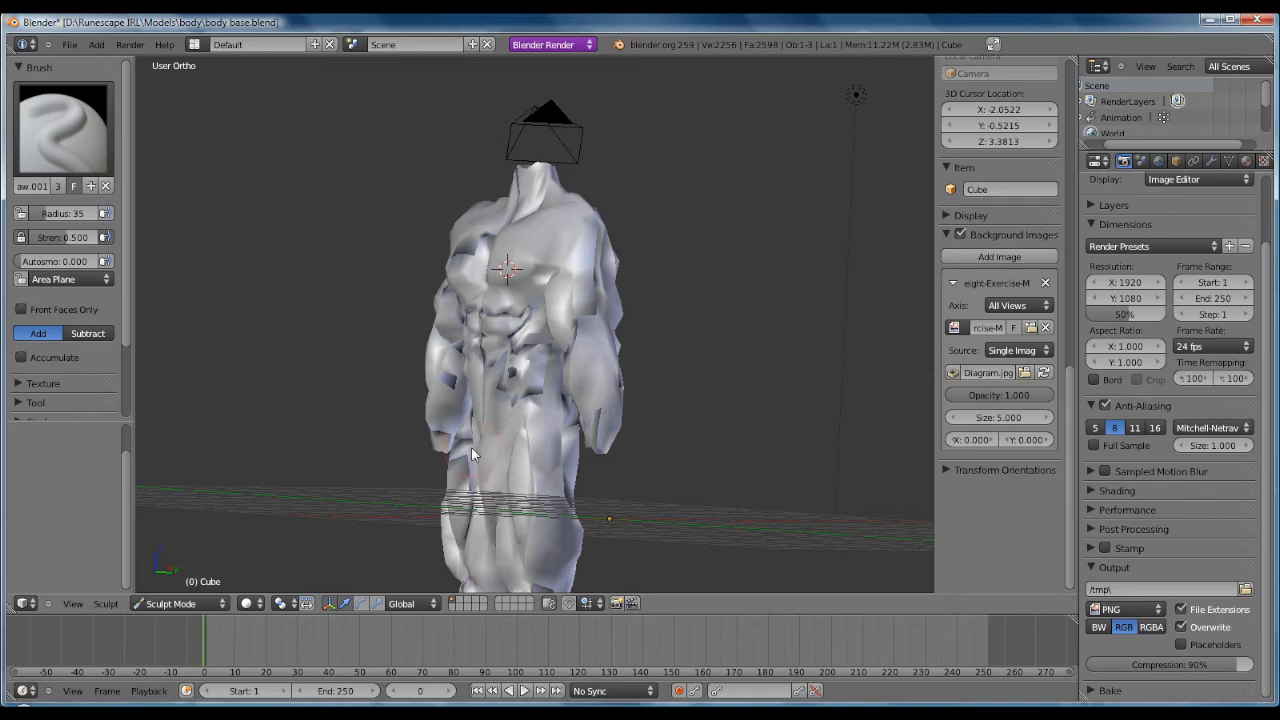
pyautogui.hotkey('ctrl', 'z')
# Step: Return the body to Edit Mode and select a vertex on the lower abdomen
pyautogui.click(150, 603)
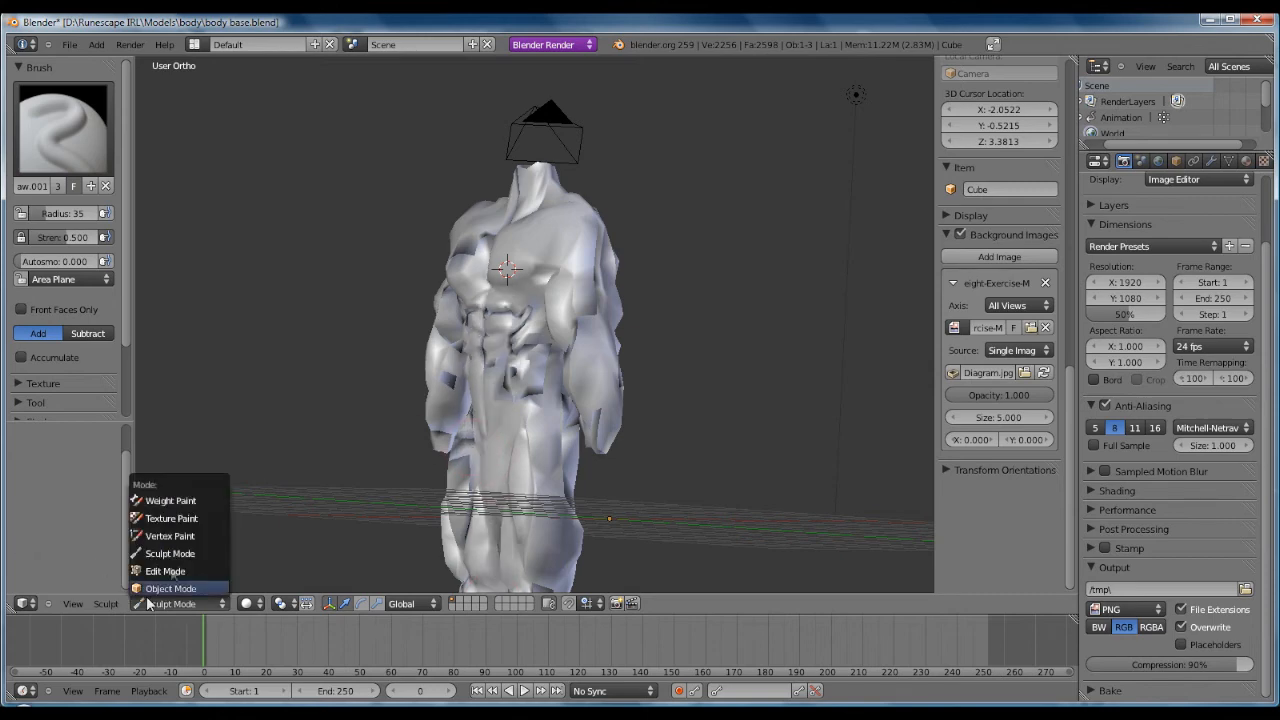
pyautogui.click(160, 568)
pyautogui.moveTo(520, 420); pyautogui.dragTo(505, 311, button='middle')
pyautogui.moveTo(451, 232); pyautogui.dragTo(514, 241, button='middle')
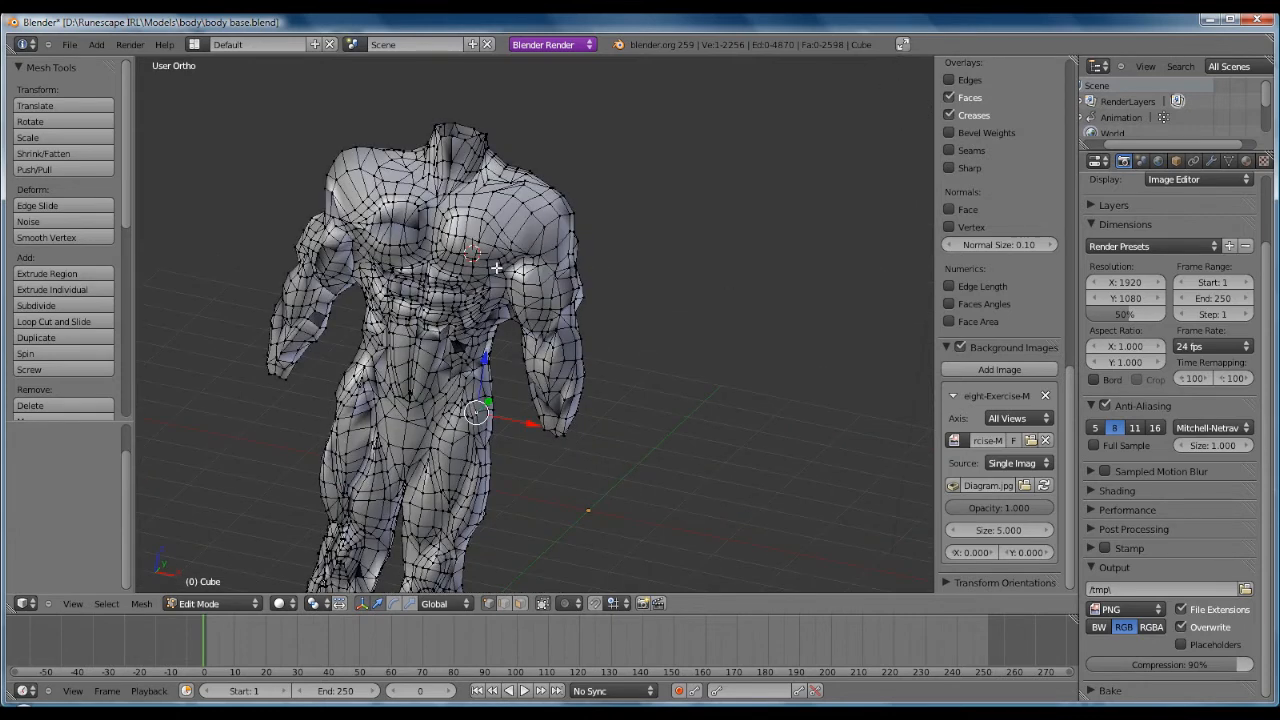
pyautogui.rightClick(427, 346)
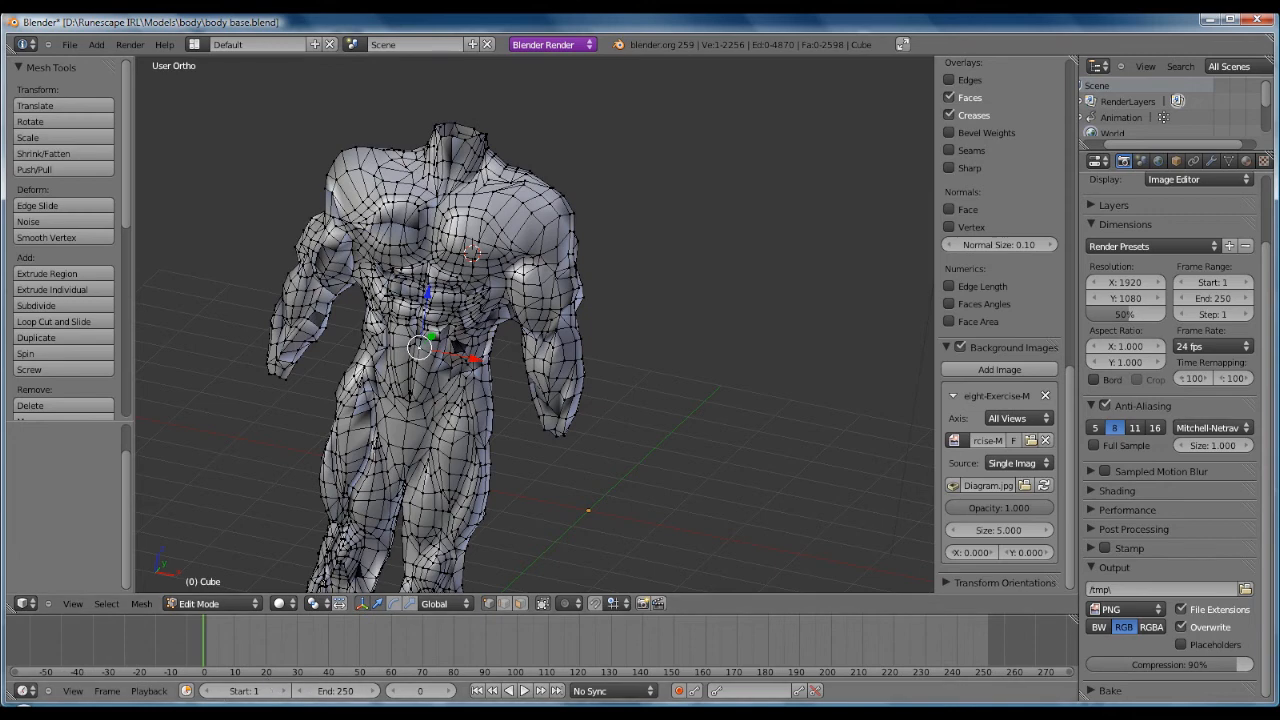
# Step: Switch to the Blender window with the anatomy chart, check the thigh muscle in 3D and restore the front view
pyautogui.click(461, 715)
pyautogui.click(461, 715)
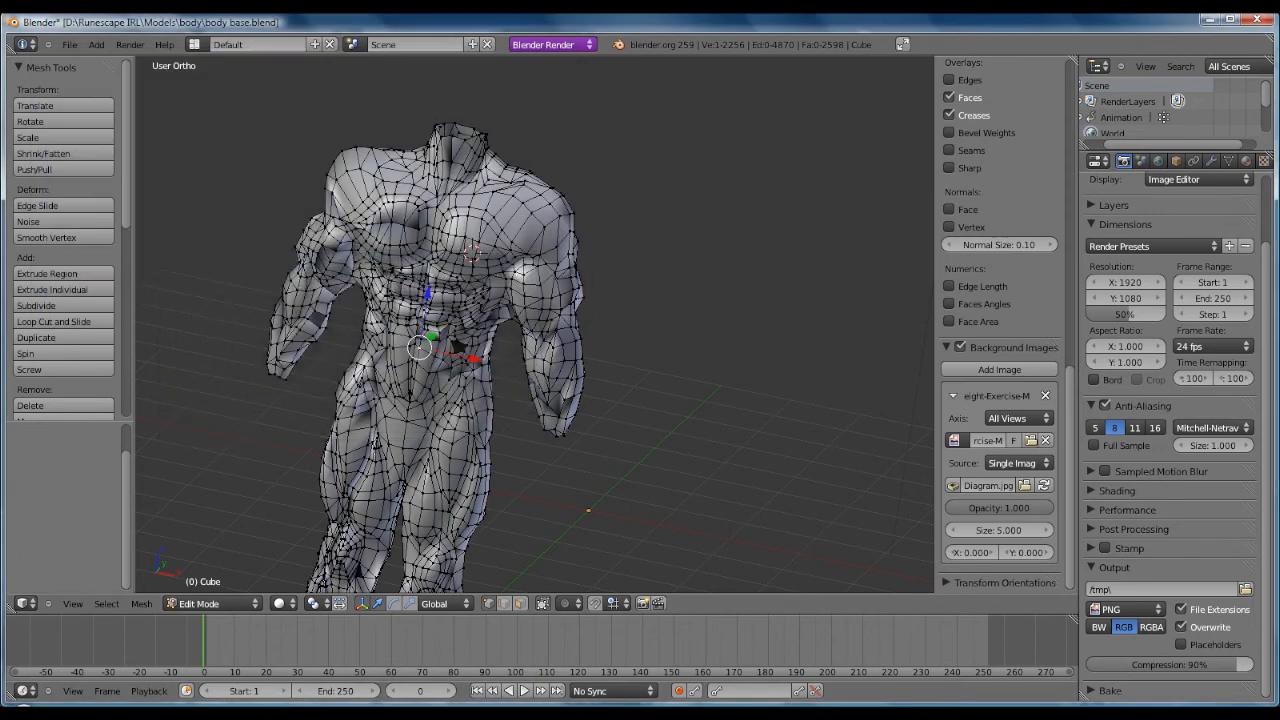
pyautogui.moveTo(479, 439); pyautogui.dragTo(484, 196, button='middle')
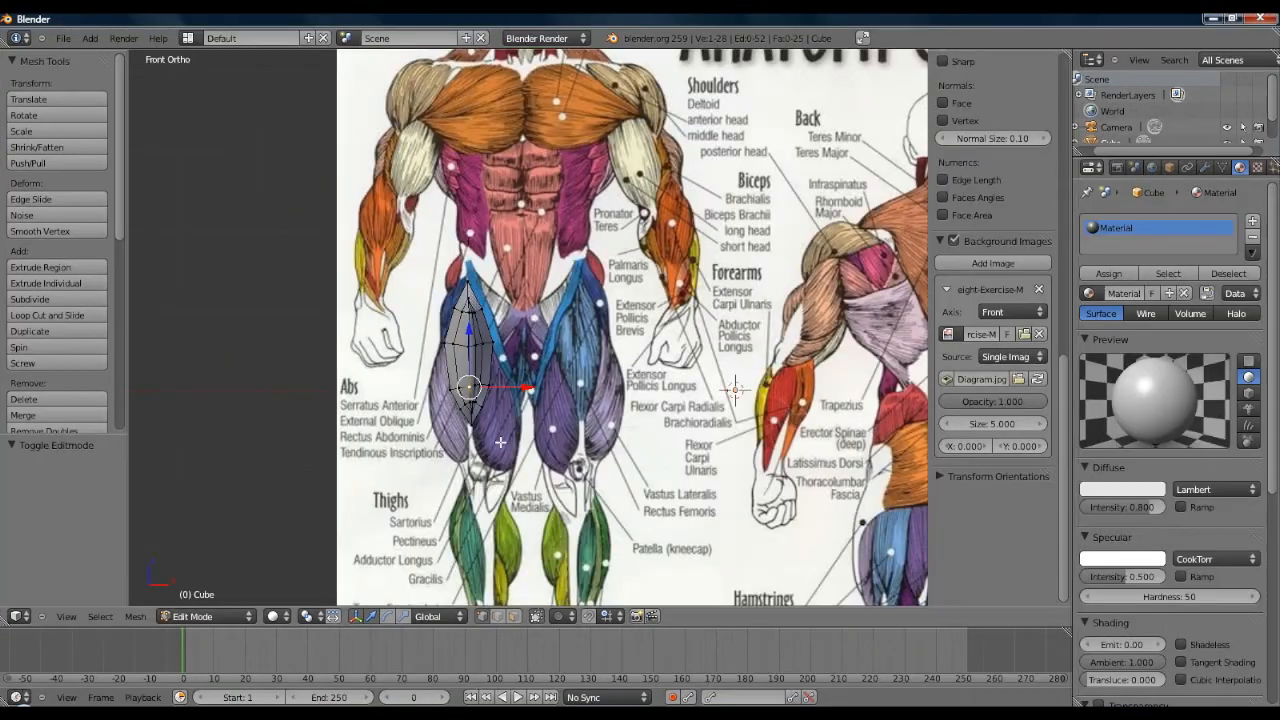
pyautogui.moveTo(497, 341)
pyautogui.mouseDown(button='middle')
pyautogui.moveTo(349, 360)
pyautogui.moveTo(515, 345)
pyautogui.mouseUp(button='middle')
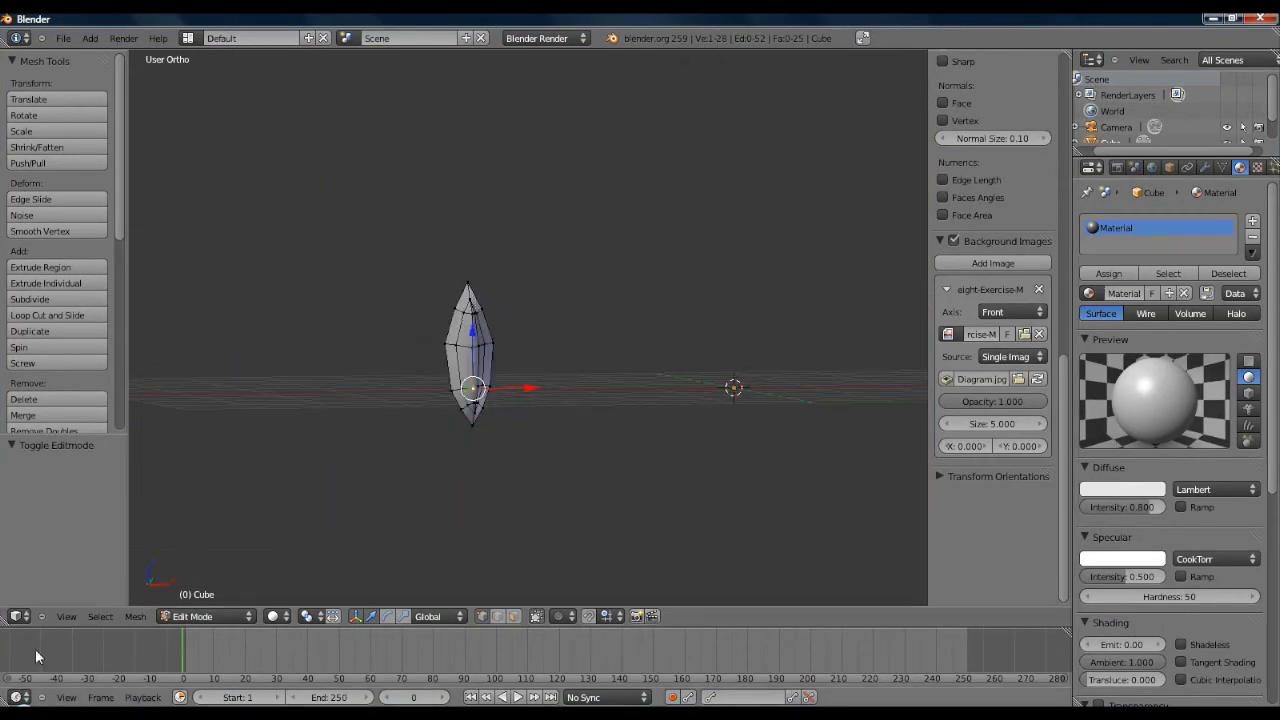
pyautogui.click(66, 616)
pyautogui.click(80, 531)
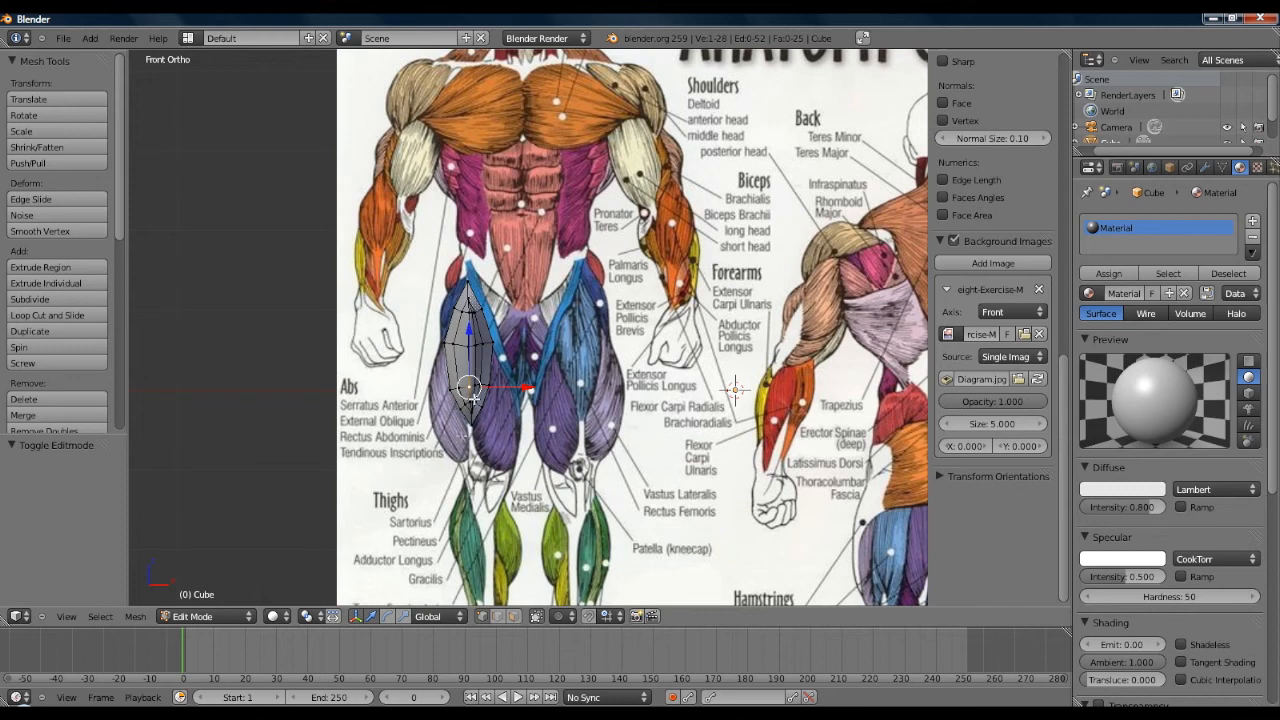
# Step: Try placing a chain of new vertices over the opposite thigh on the anatomy chart, and undo them
pyautogui.rightClick(490, 389)
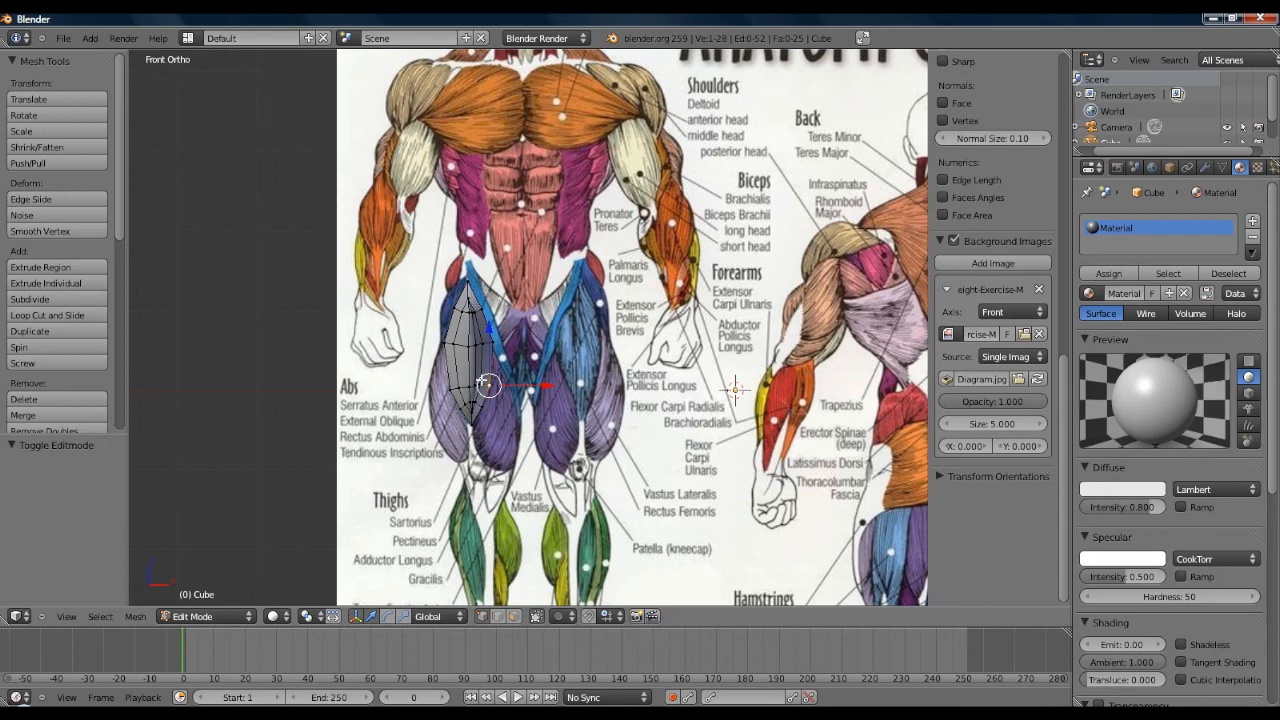
pyautogui.scroll(-3, 993, 330)
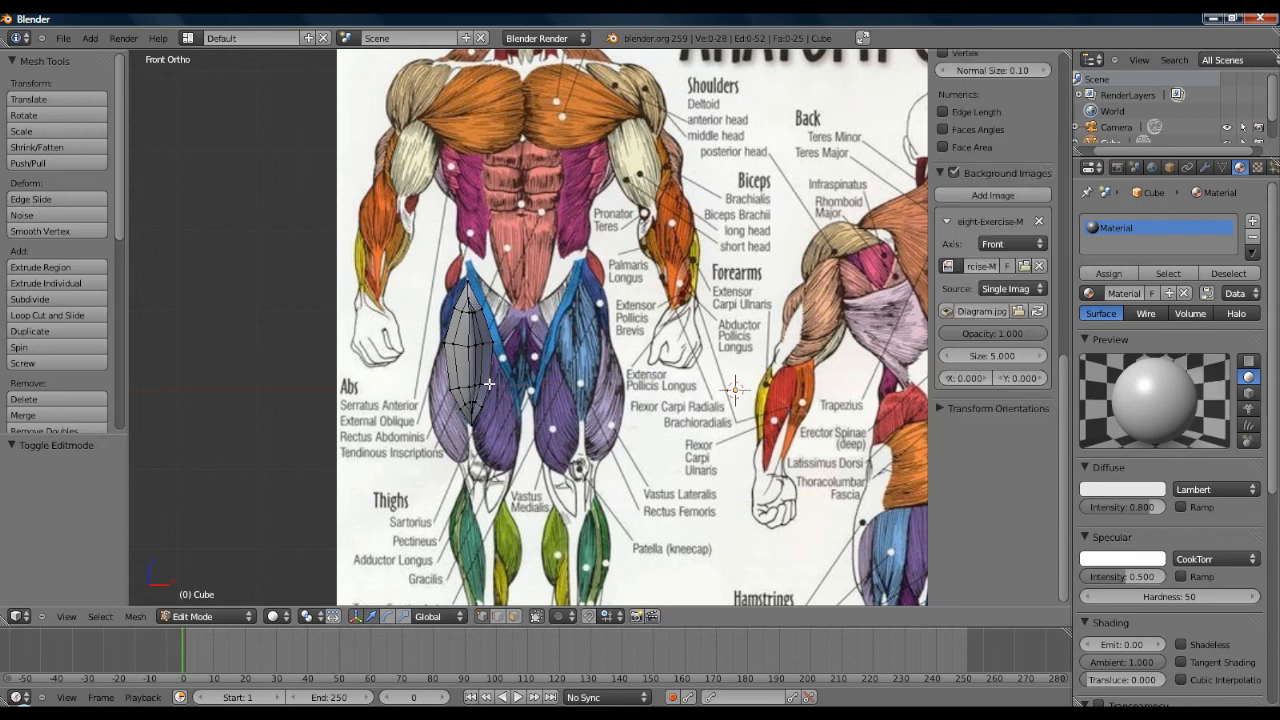
pyautogui.keyDown('ctrl'); pyautogui.click(565, 314); pyautogui.keyUp('ctrl')
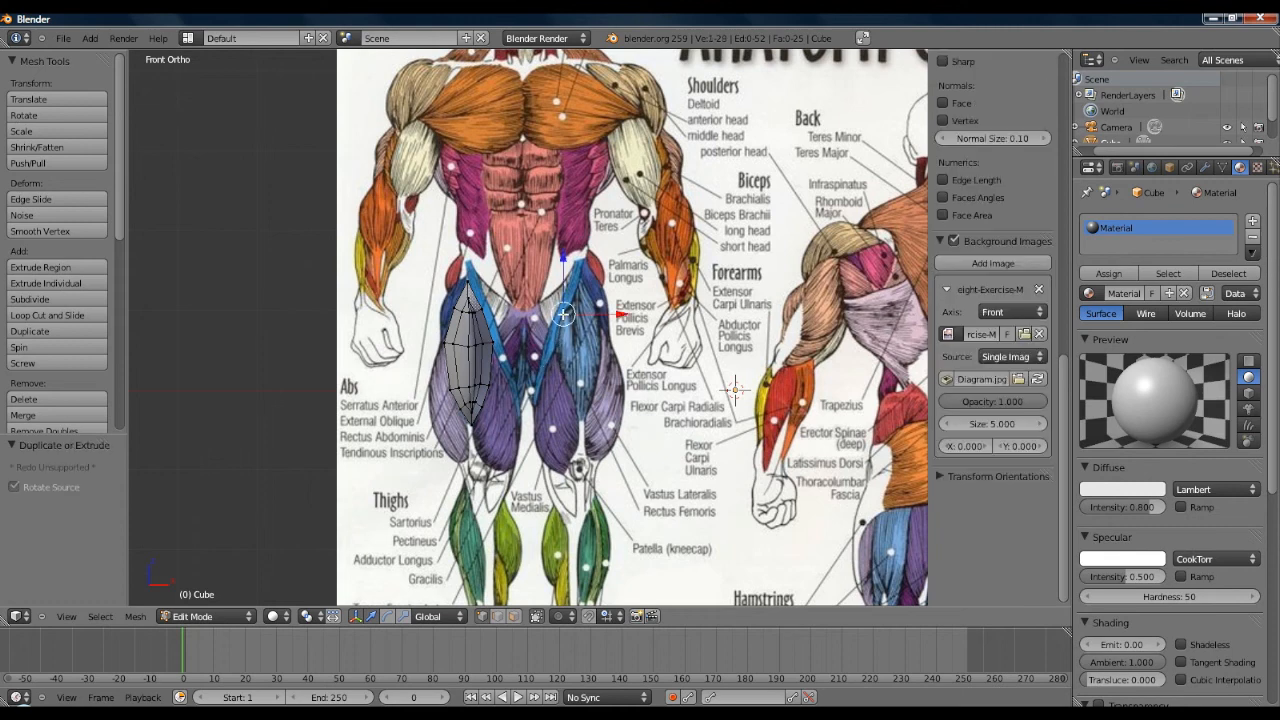
pyautogui.keyDown('ctrl'); pyautogui.click(550, 343); pyautogui.keyUp('ctrl')
pyautogui.keyDown('ctrl'); pyautogui.click(553, 366); pyautogui.keyUp('ctrl')
pyautogui.keyDown('ctrl'); pyautogui.click(577, 407); pyautogui.keyUp('ctrl')
pyautogui.hotkey('ctrl', 'z')
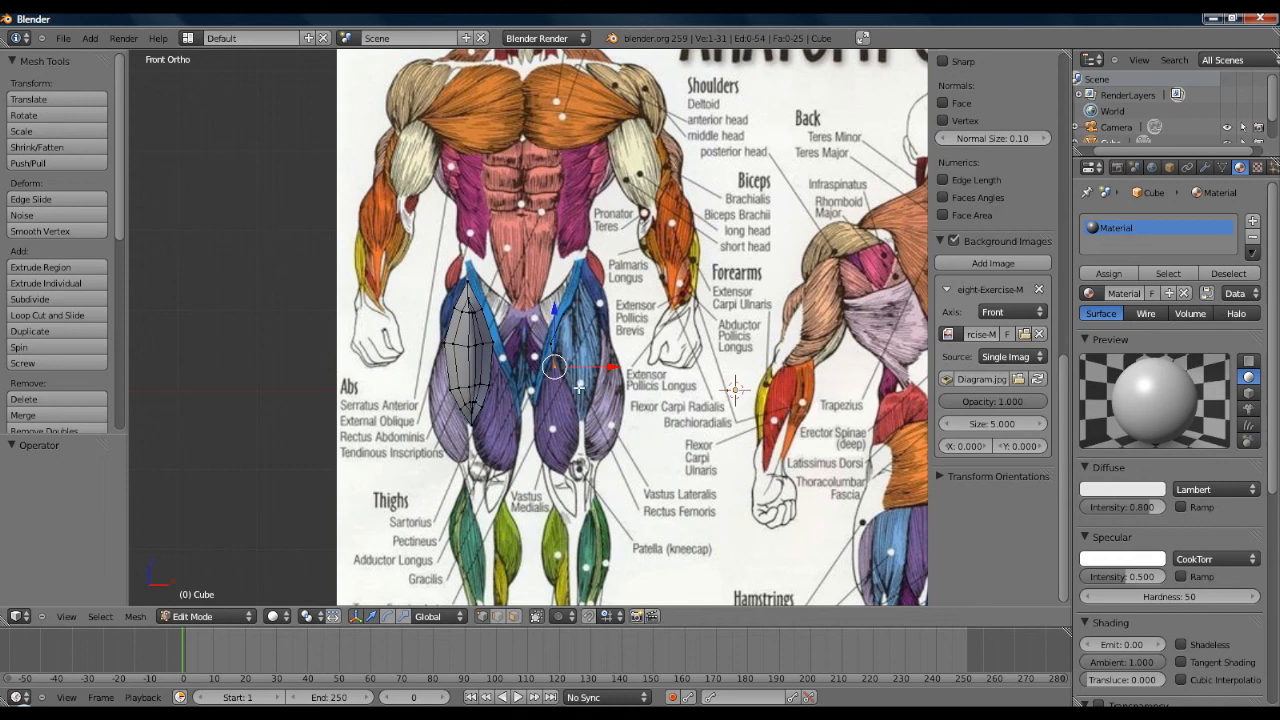
pyautogui.hotkey('ctrl', 'z')
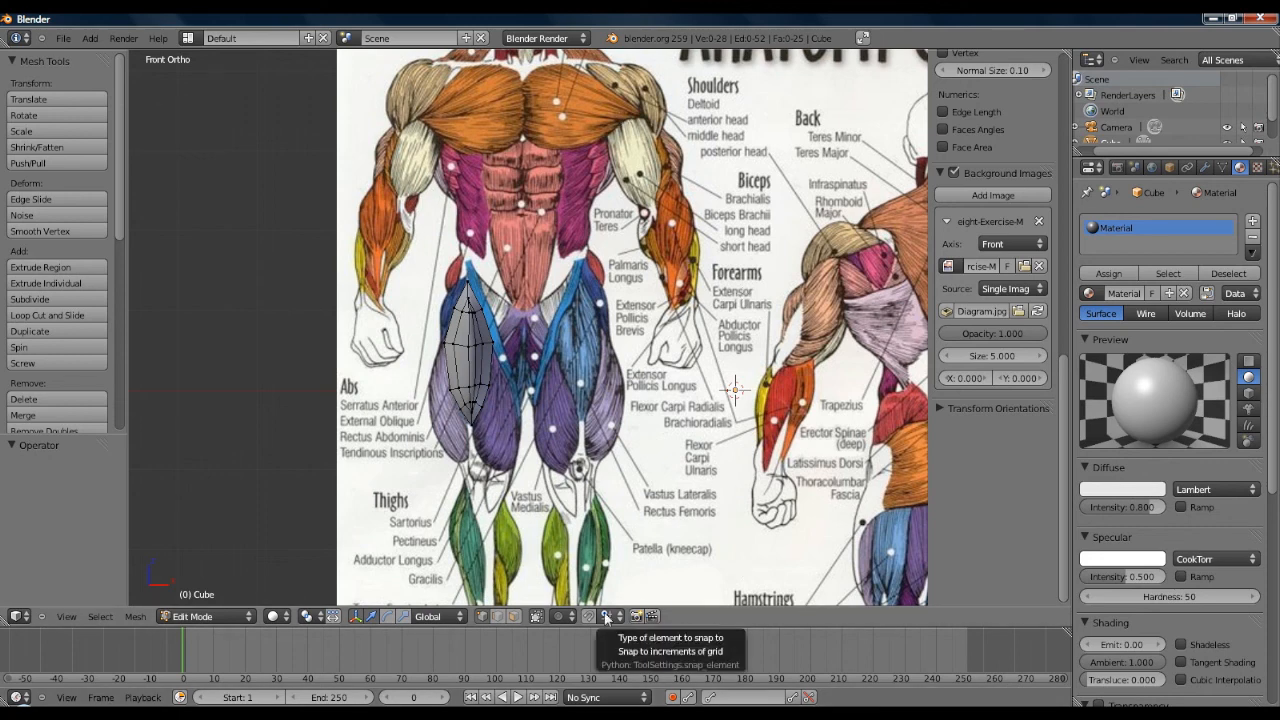
# Step: Examine the front-view figure on the anatomy chart from head to thighs, comparing the muscle groups around the modeled thigh muscle
pyautogui.scroll(-1, 657, 439)
pyautogui.scroll(1, 657, 439)
pyautogui.keyDown('shift'); pyautogui.moveTo(578, 357); pyautogui.dragTo(544, 553, button='middle'); pyautogui.keyUp('shift')
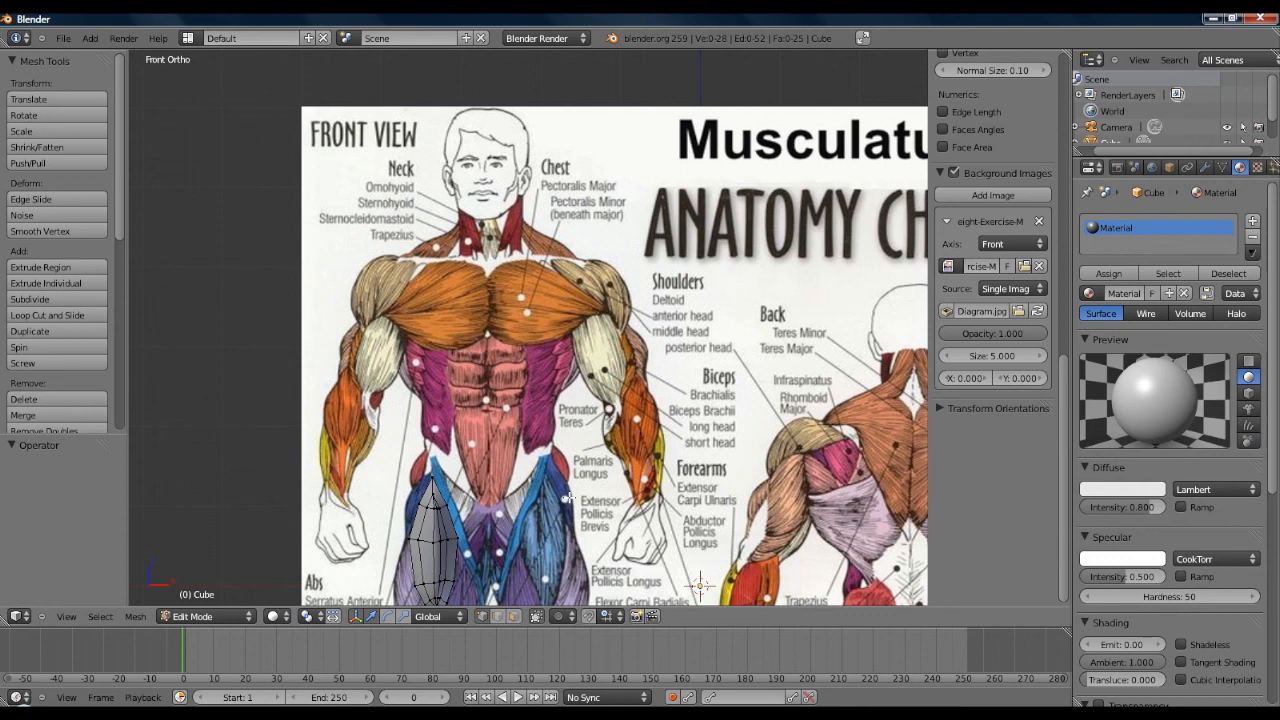
pyautogui.scroll(-3, 567, 497)
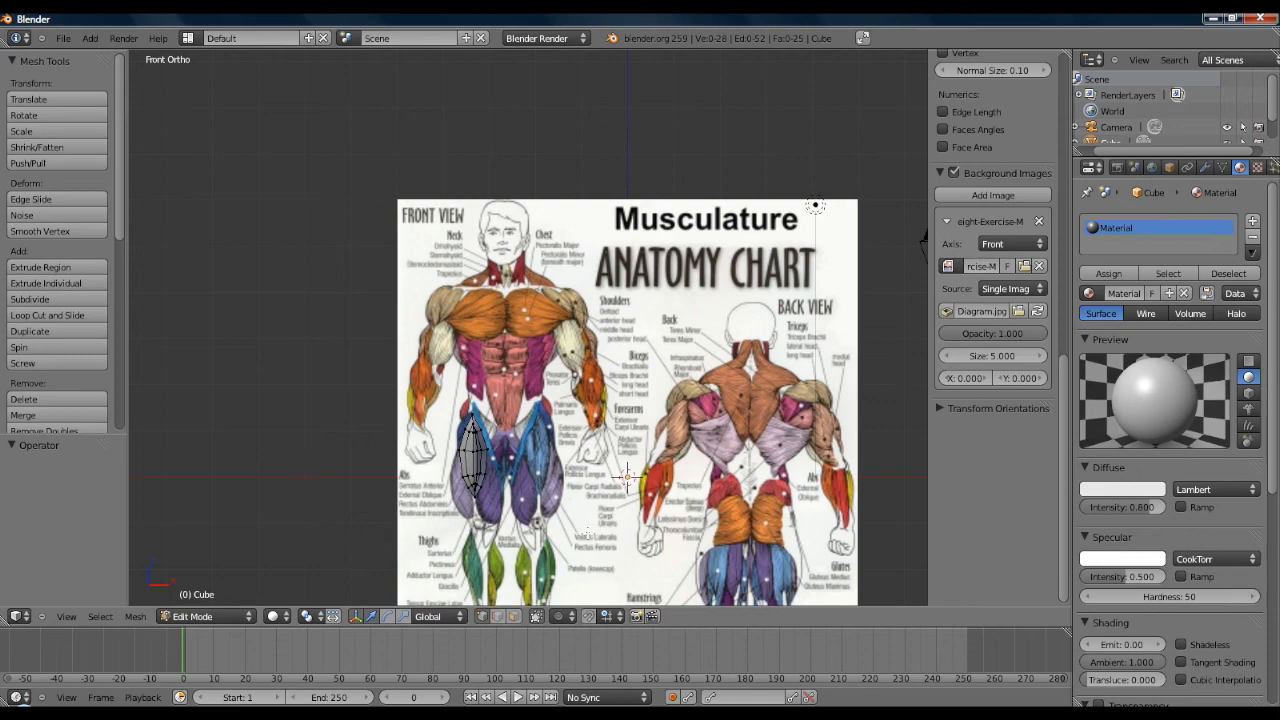
pyautogui.scroll(6, 588, 537)
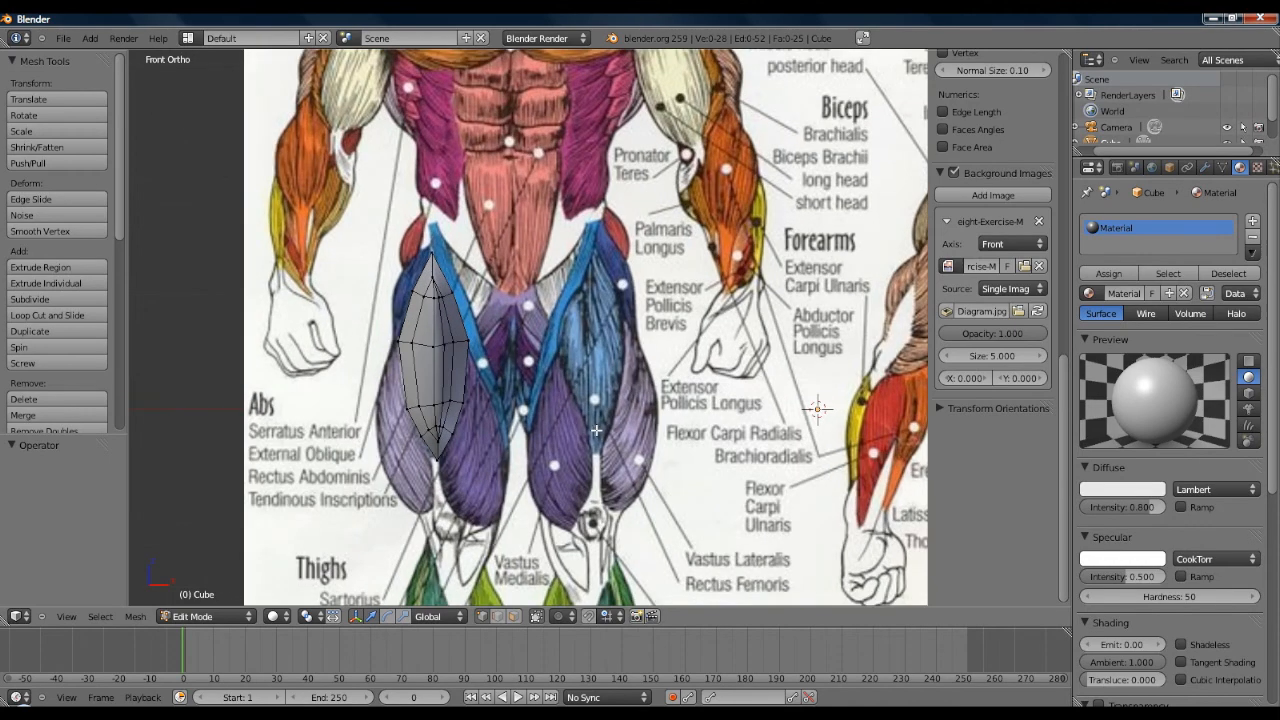
pyautogui.keyDown('shift'); pyautogui.moveTo(575, 424); pyautogui.dragTo(560, 518, button='middle'); pyautogui.keyUp('shift')
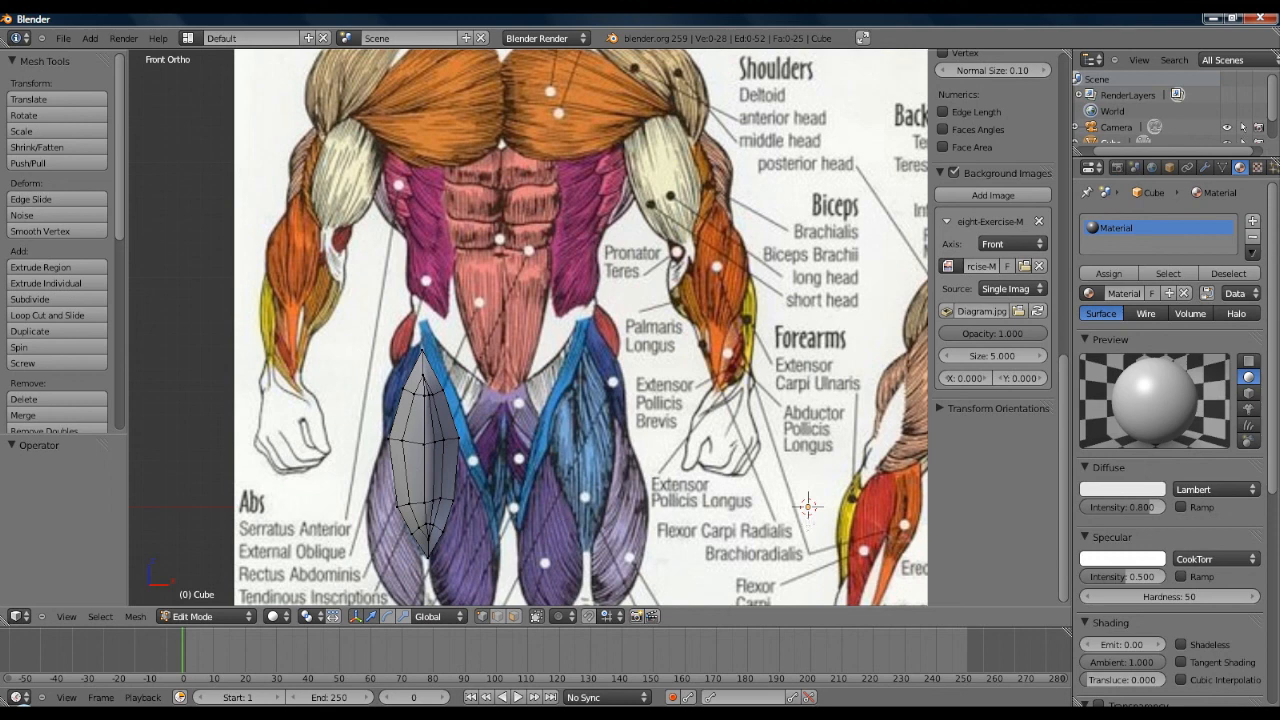
pyautogui.scroll(-3, 712, 499)
pyautogui.scroll(3, 712, 491)
pyautogui.moveTo(537, 302)
pyautogui.keyDown('shift'); pyautogui.mouseDown(button='middle')
pyautogui.moveTo(442, 483)
pyautogui.moveTo(549, 270)
pyautogui.moveTo(558, 183)
pyautogui.moveTo(495, 302)
pyautogui.moveTo(531, 345)
pyautogui.moveTo(528, 287)
pyautogui.mouseUp(button='middle'); pyautogui.keyUp('shift')
pyautogui.scroll(-2, 531, 345)
pyautogui.scroll(2, 522, 296)
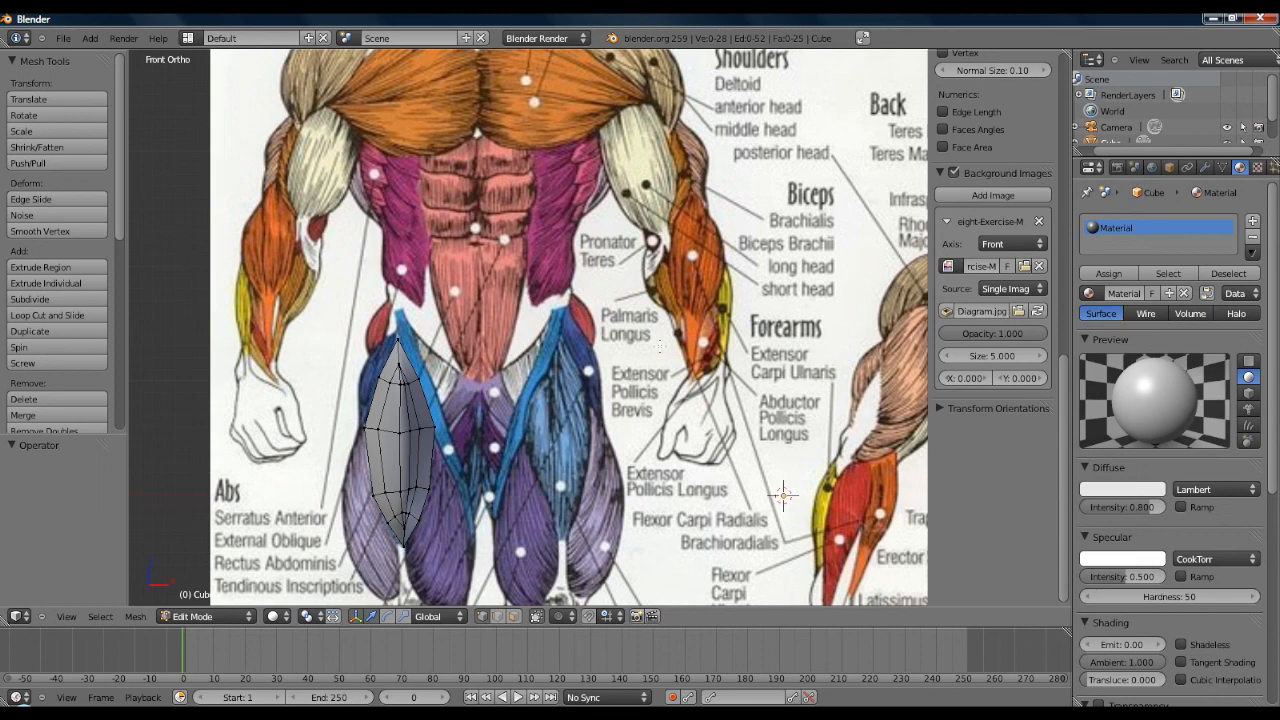
pyautogui.scroll(-2, 726, 369)
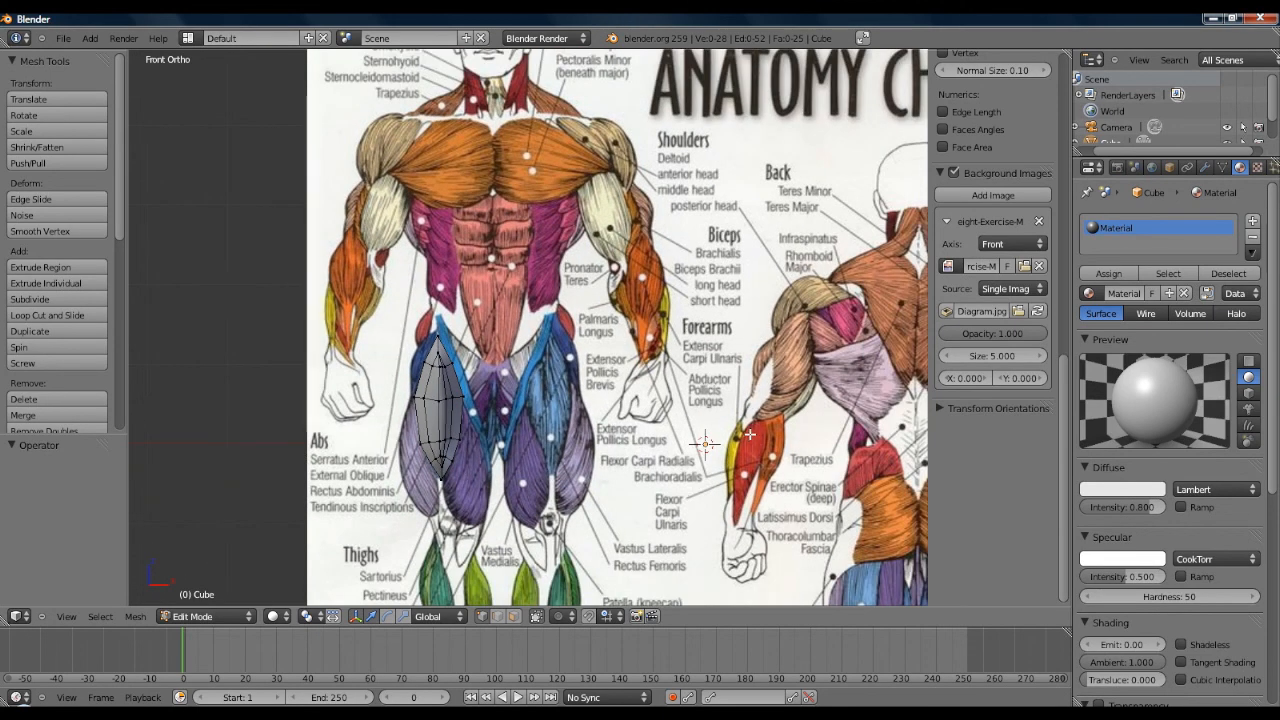